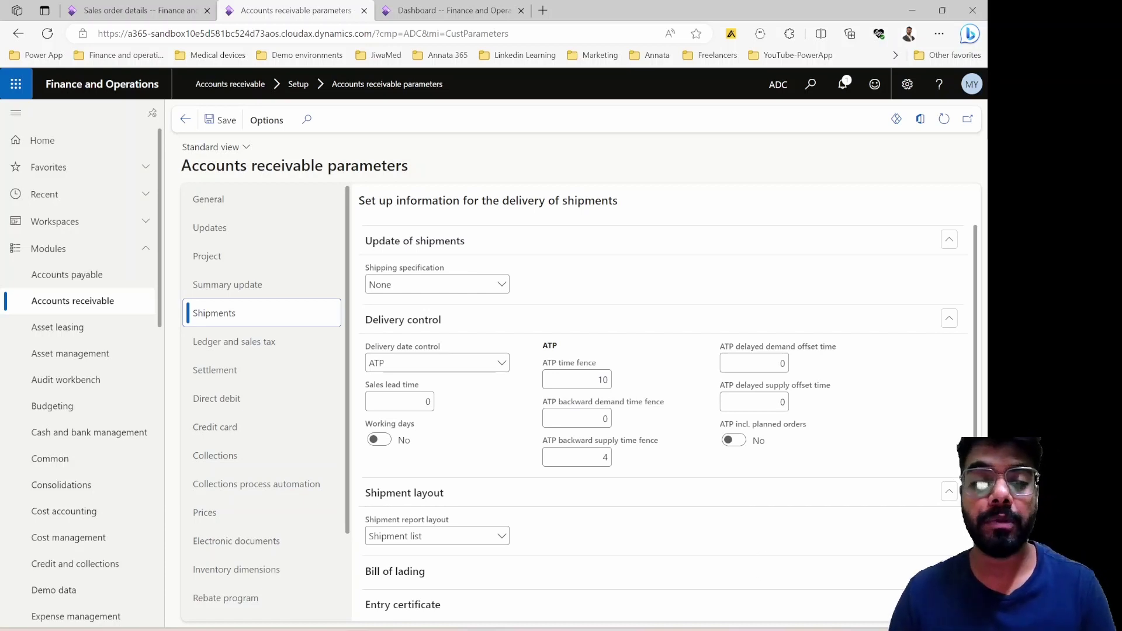
# Review the delivery date control options, the ATP time fences and the delayed supply offset time for shipments
pyautogui.click(409, 363)
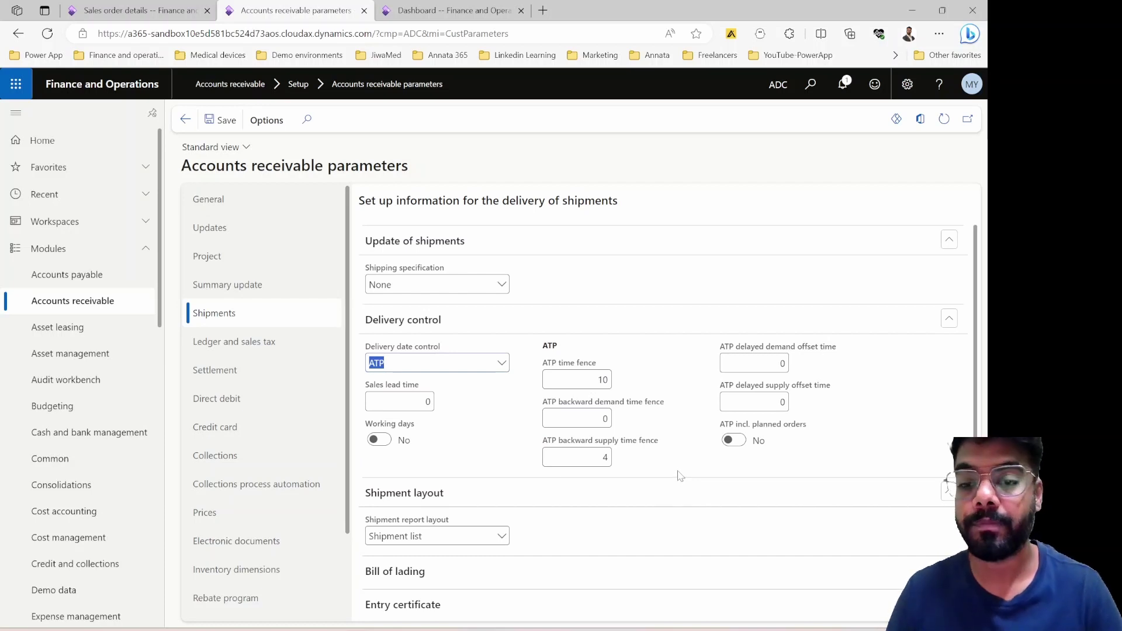
pyautogui.click(501, 366)
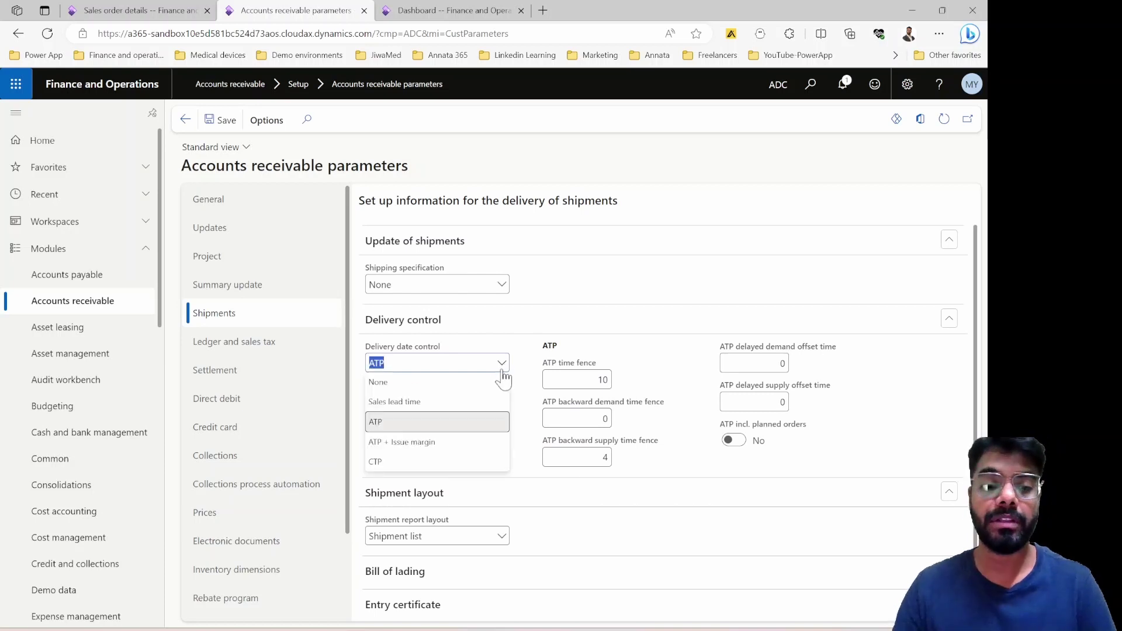
pyautogui.click(520, 386)
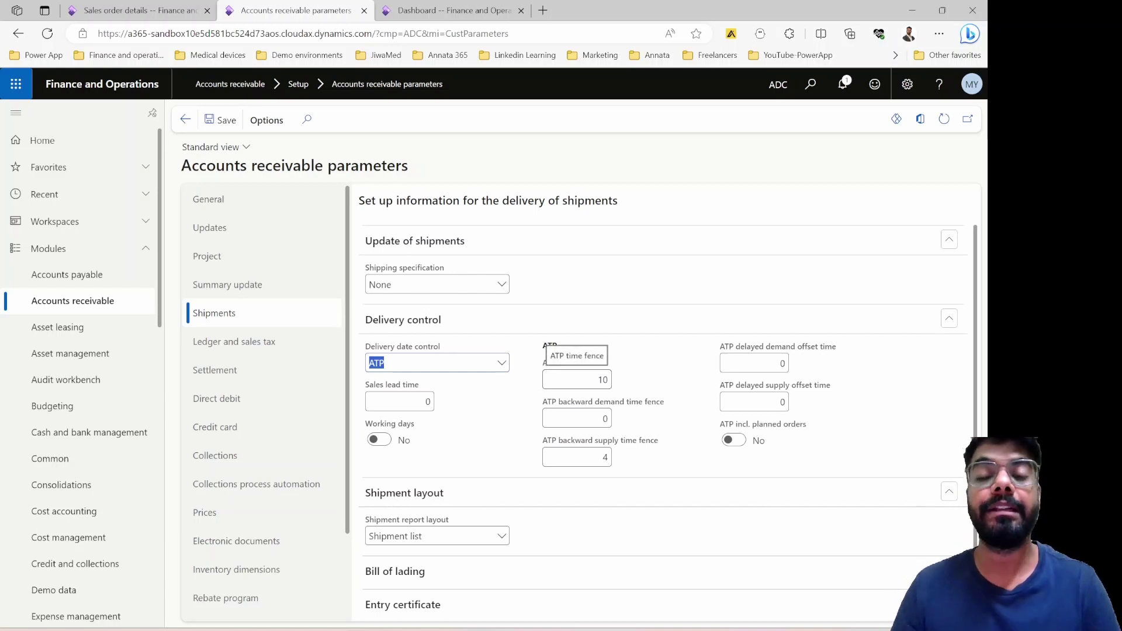
pyautogui.click(590, 379)
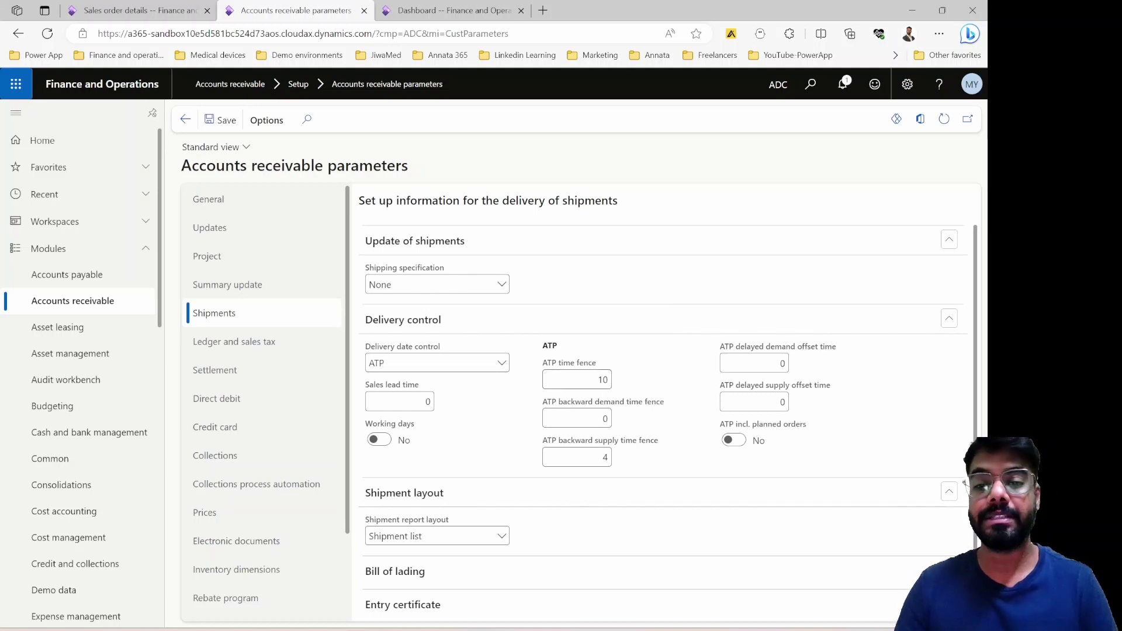
pyautogui.click(605, 382)
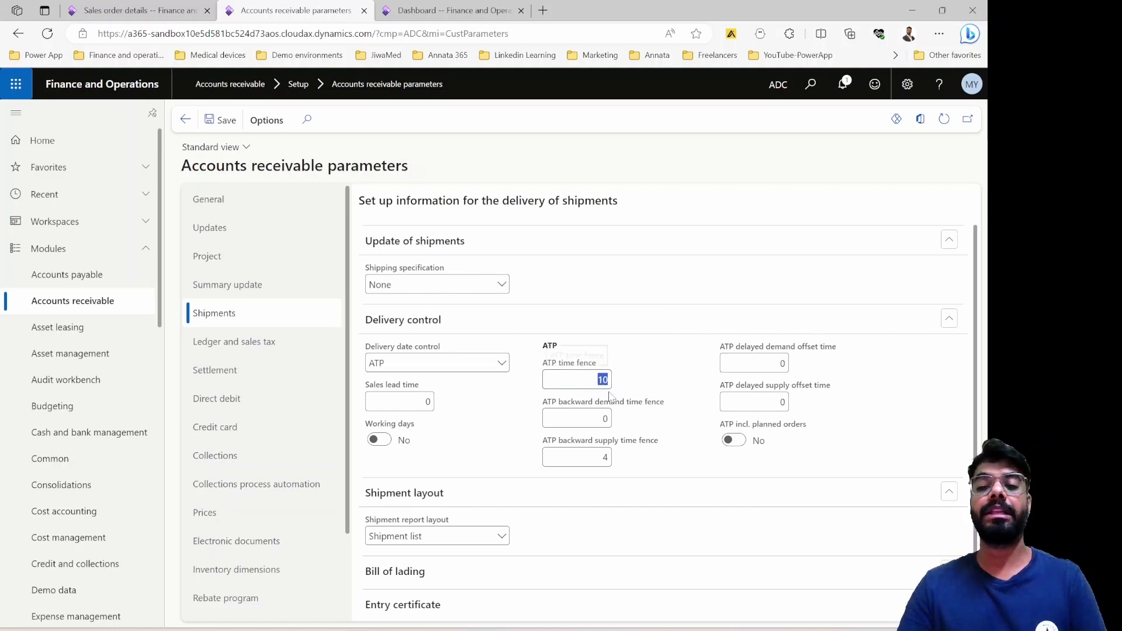
pyautogui.click(498, 412)
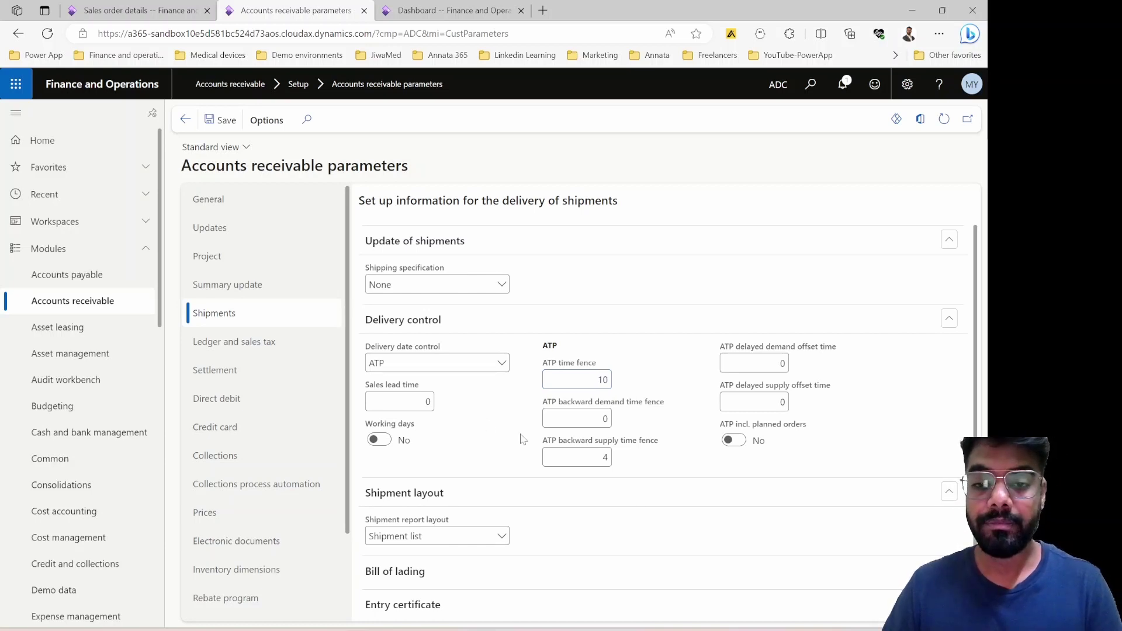
pyautogui.moveTo(582, 436)
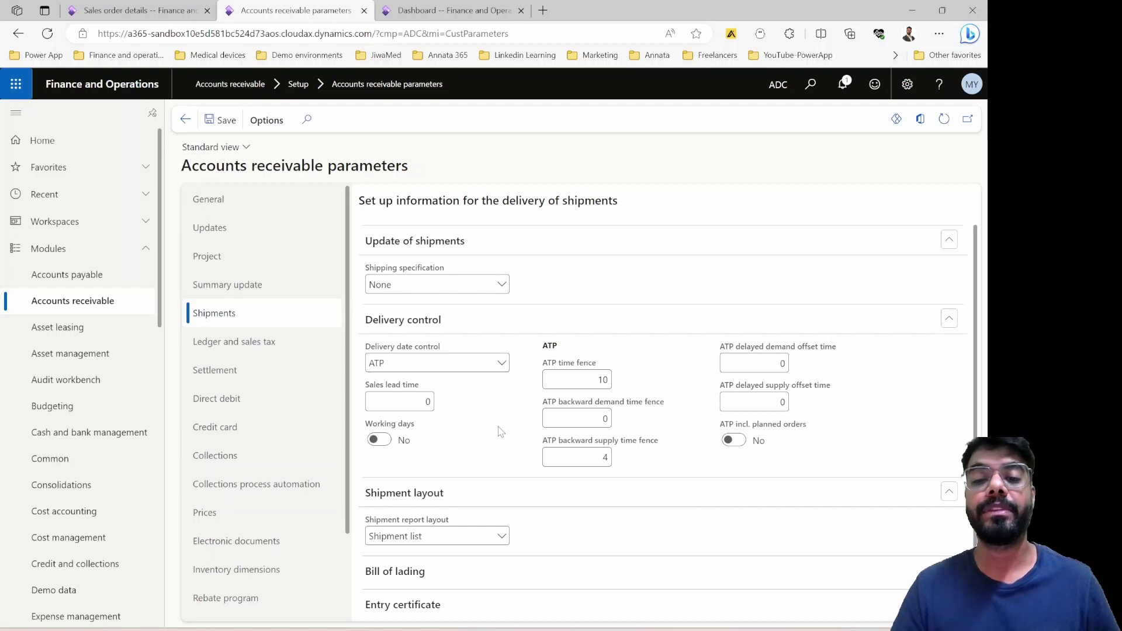
pyautogui.click(608, 418)
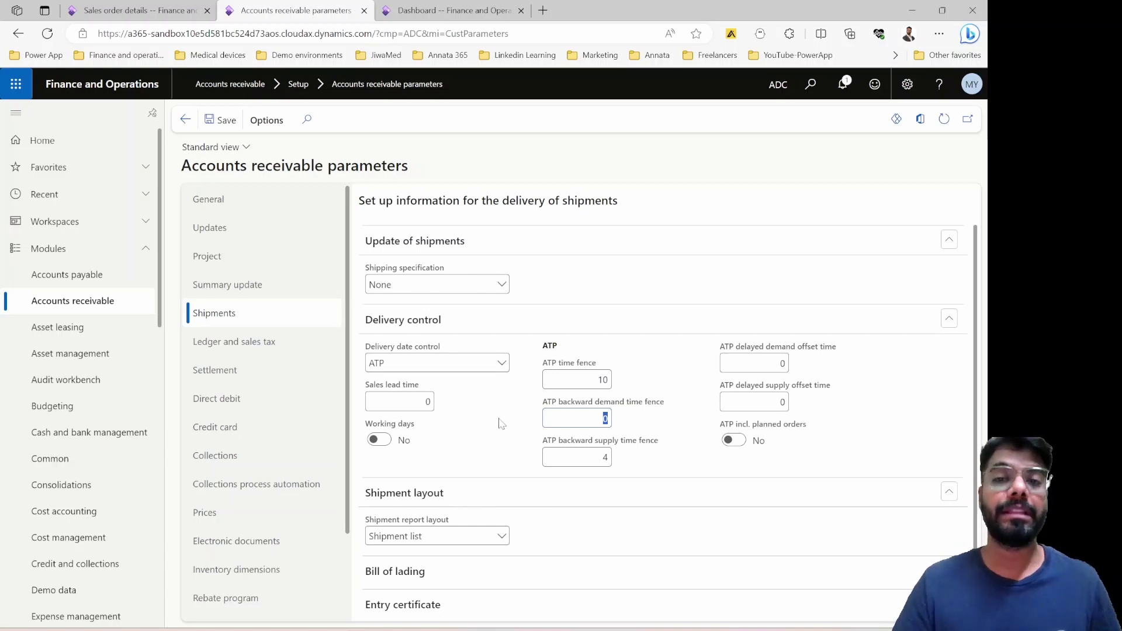
pyautogui.click(604, 457)
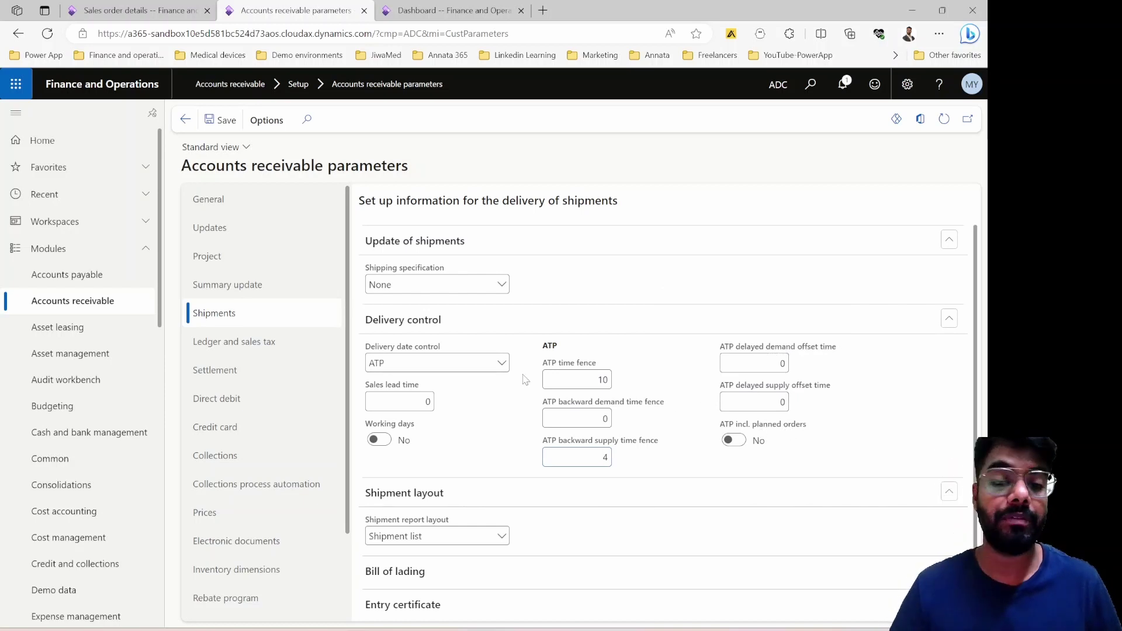
pyautogui.click(501, 364)
pyautogui.click(501, 364)
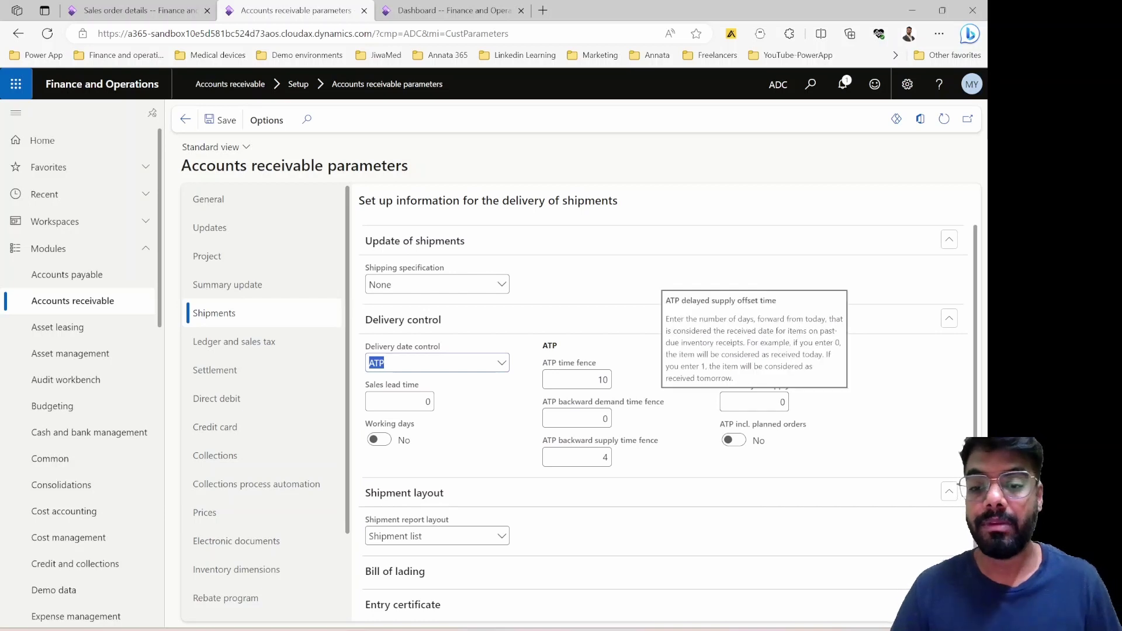
pyautogui.click(740, 398)
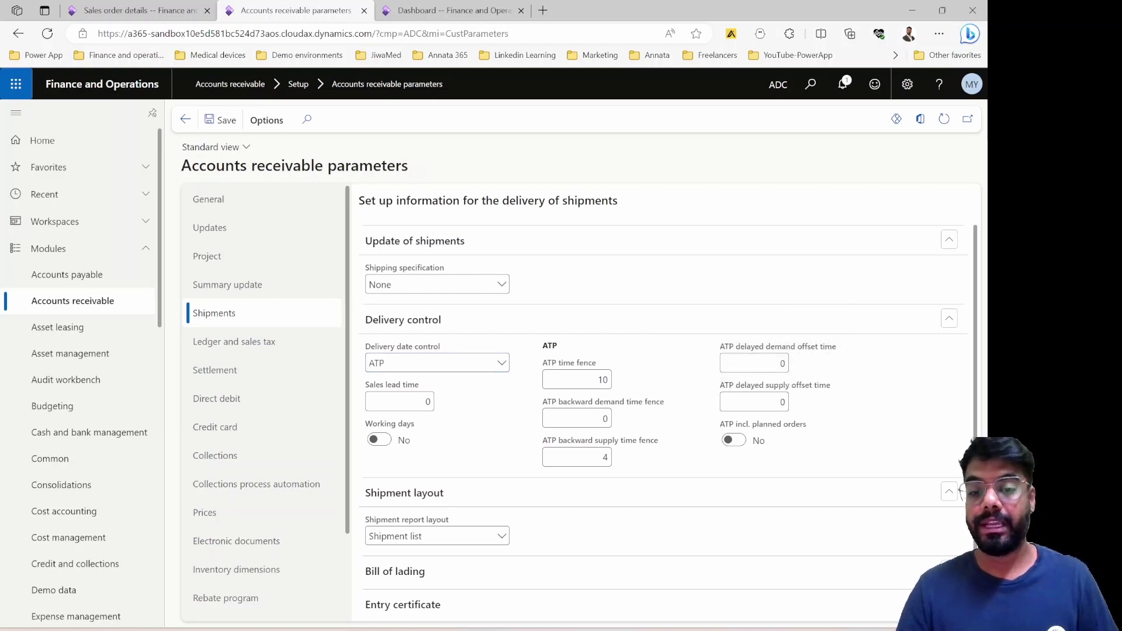
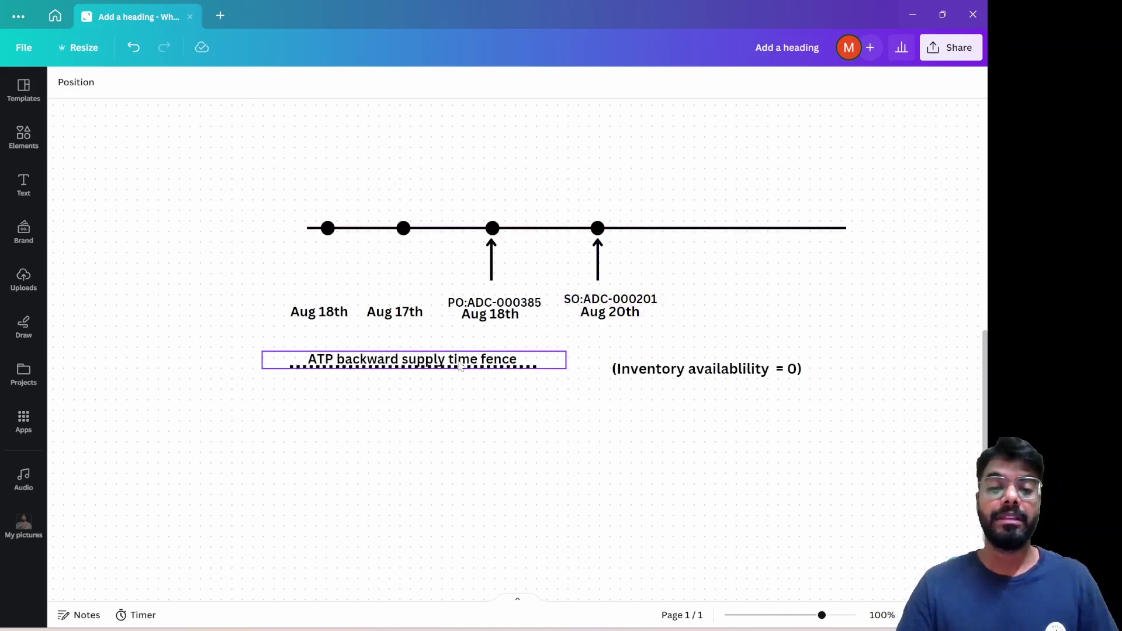
# Move the "ATP backward supply time fence" label and its dotted line slightly upward on the Canva timeline
pyautogui.moveTo(455, 361)
pyautogui.mouseDown()
pyautogui.moveTo(434, 361)
pyautogui.moveTo(458, 355)
pyautogui.mouseUp()
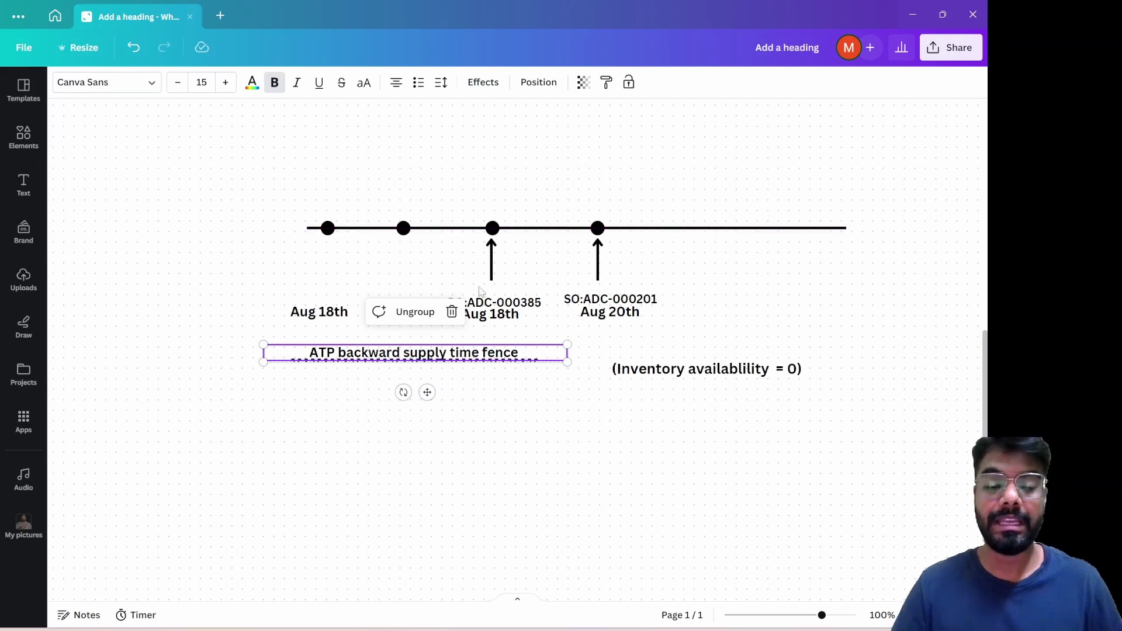
pyautogui.click(379, 379)
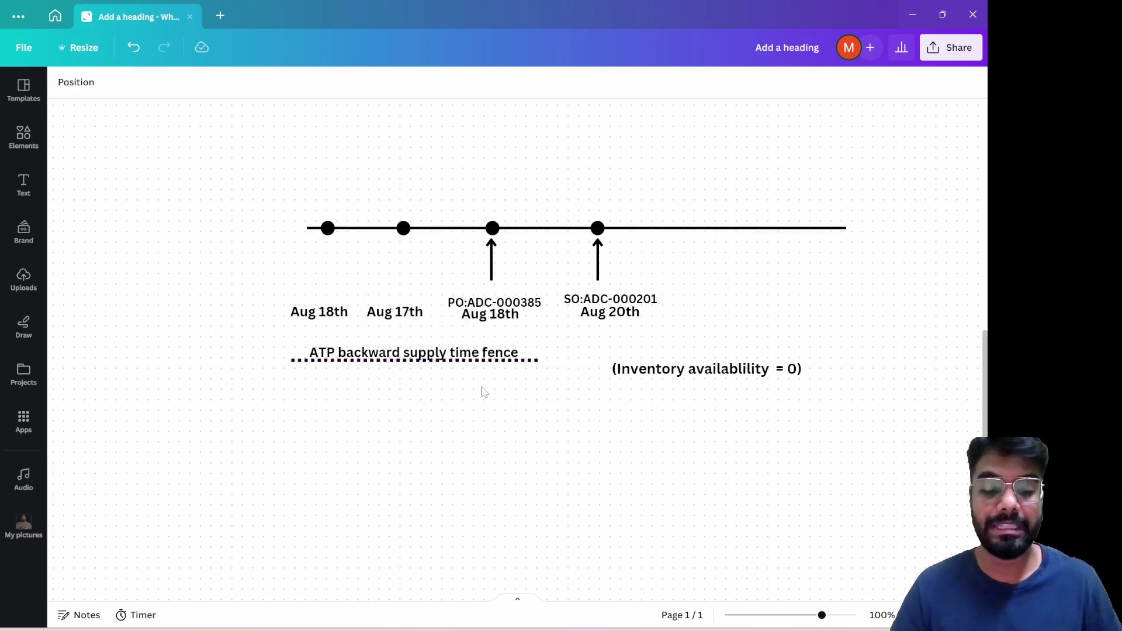
# Switch to Finance and Operations and check the ATP backward supply time fence in the Accounts receivable parameters
pyautogui.hotkey('alt', 'Tab')
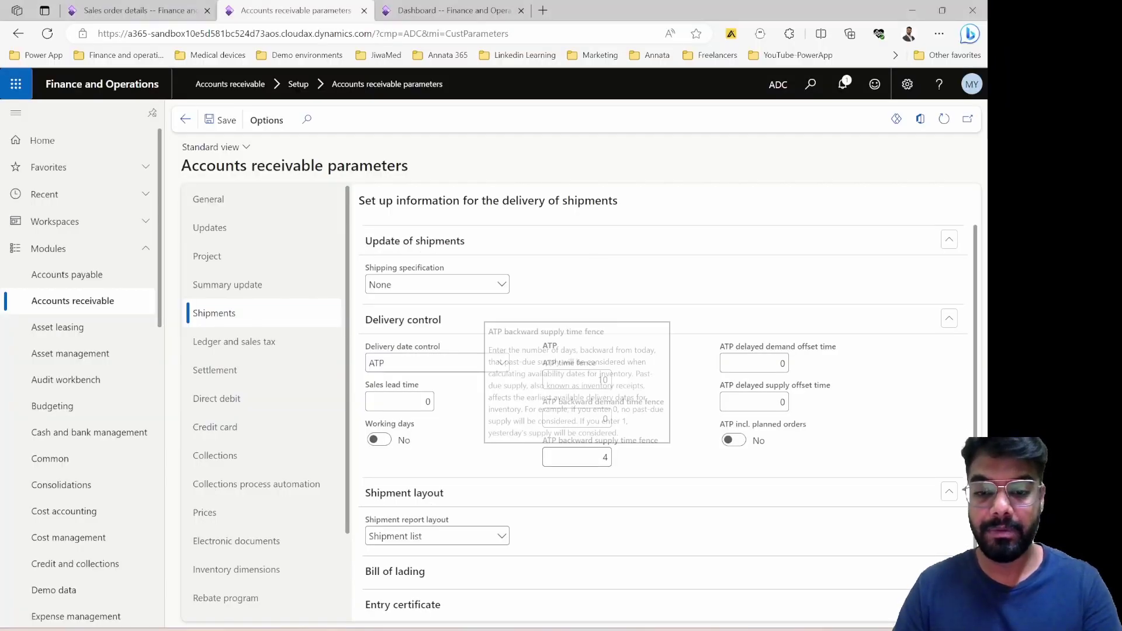
pyautogui.hotkey('alt', 'Tab')
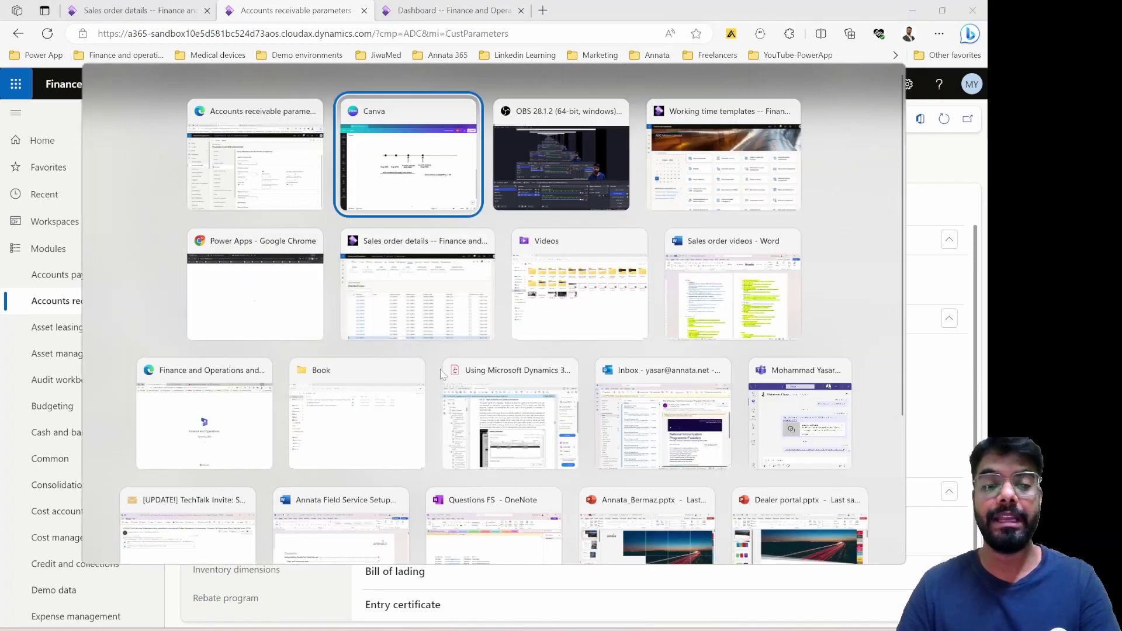
pyautogui.press('Escape')
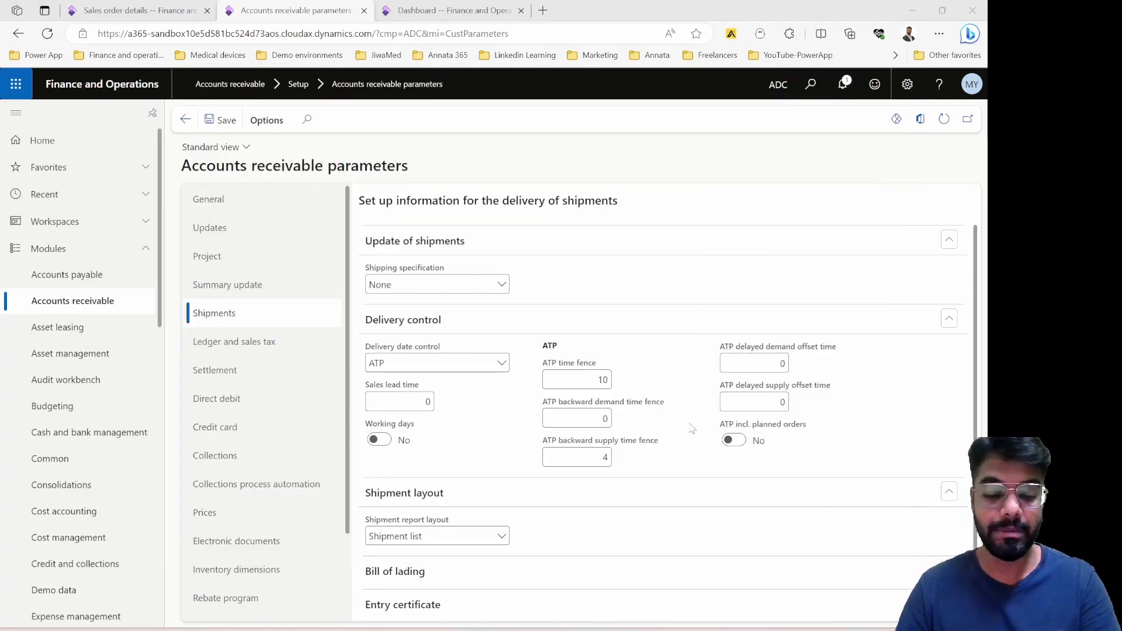
# Switch back to Canva and change the date label under the timeline's first point to Aug 16th
pyautogui.hotkey('alt', 'Tab')
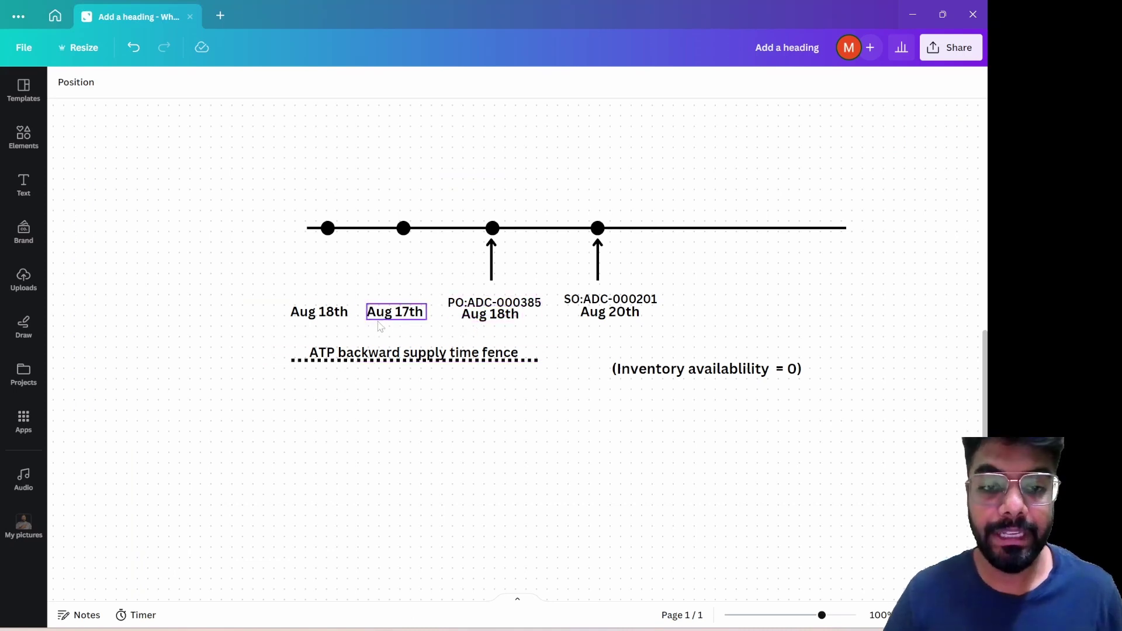
pyautogui.doubleClick(338, 319)
pyautogui.click(338, 318)
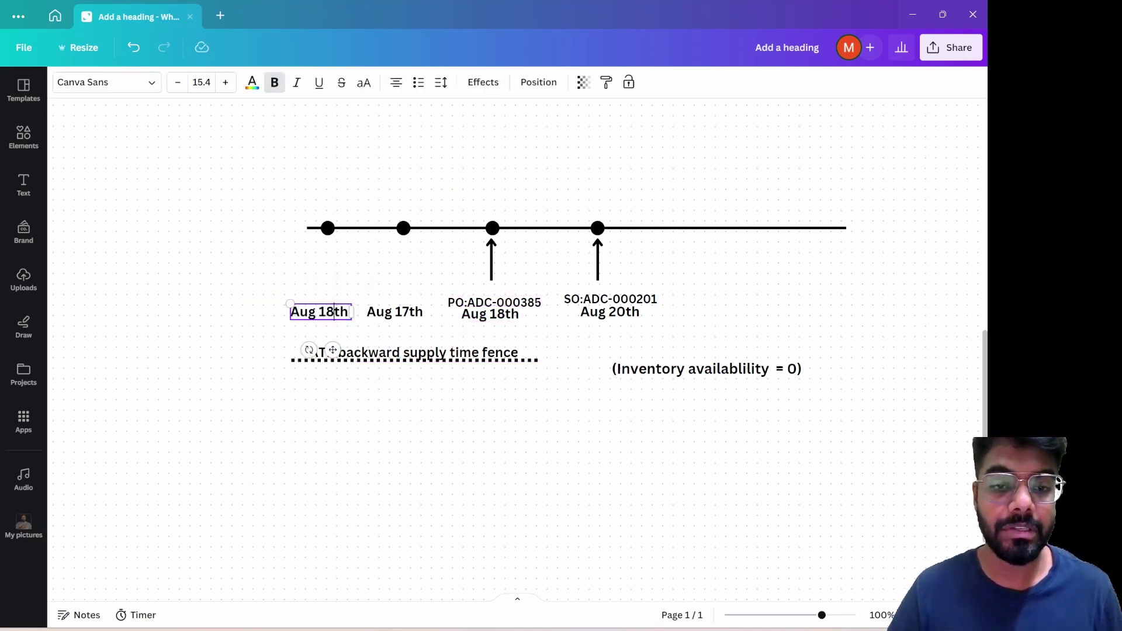
pyautogui.press('BackSpace')
pyautogui.write('6')
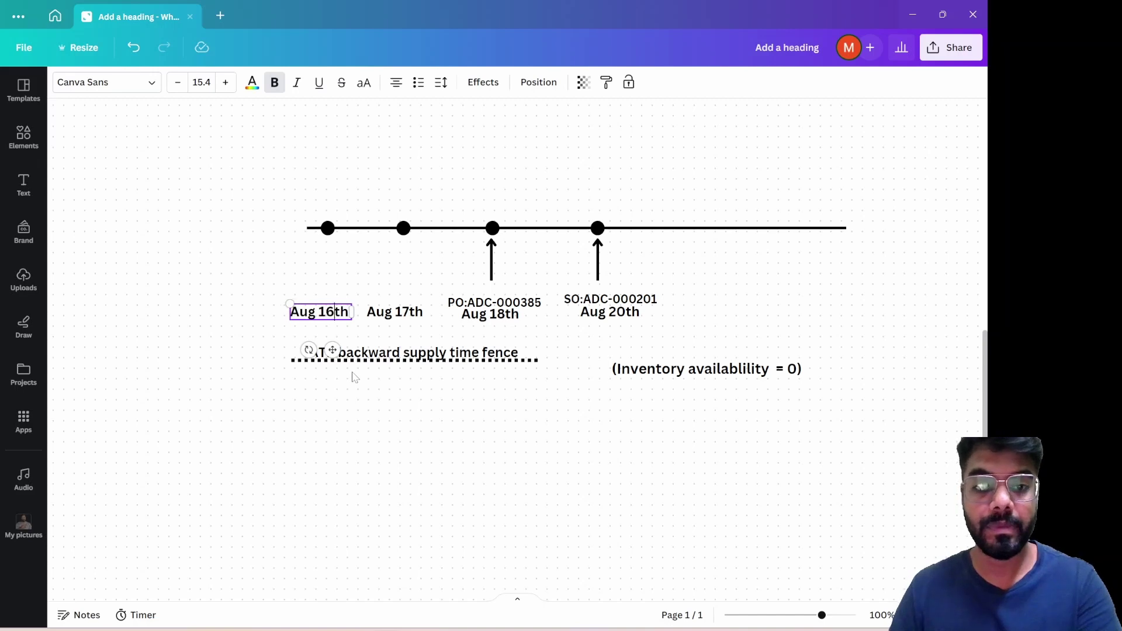
pyautogui.click(383, 451)
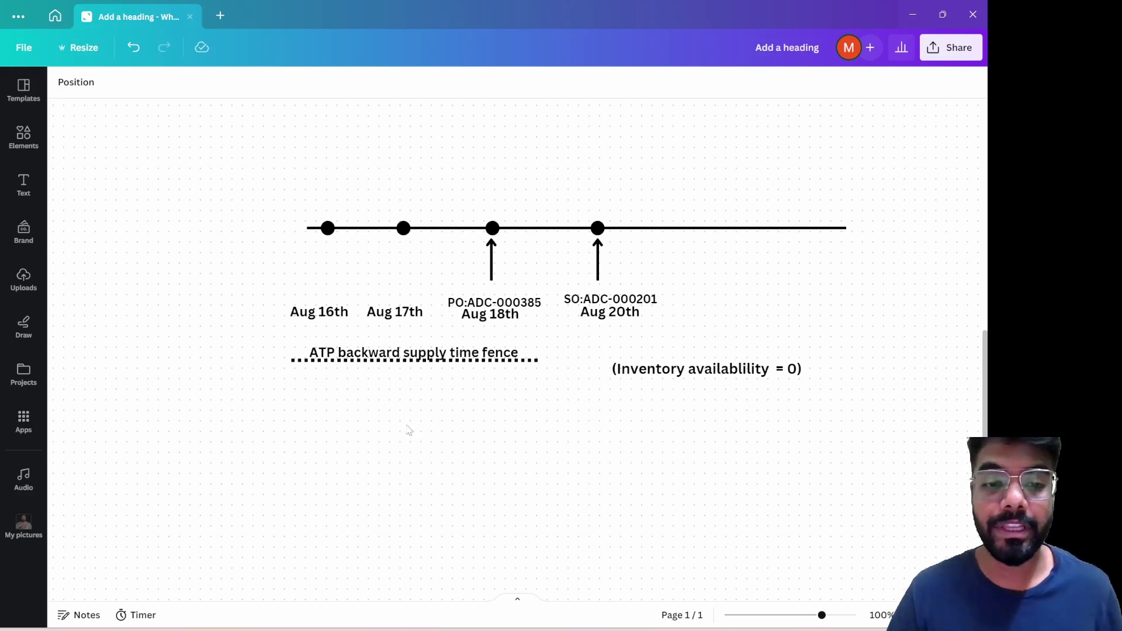
# Check the ATP parameters in Finance and Operations, and return to the Canva timeline to inspect the sales order label
pyautogui.hotkey('alt', 'Tab')
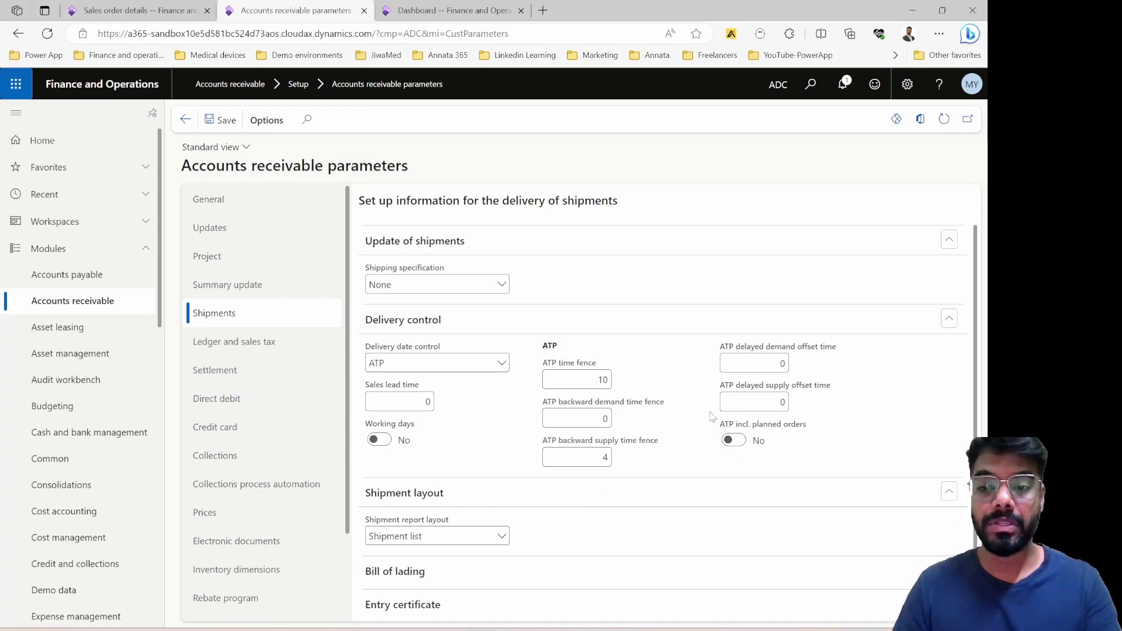
pyautogui.hotkey('alt', 'Tab')
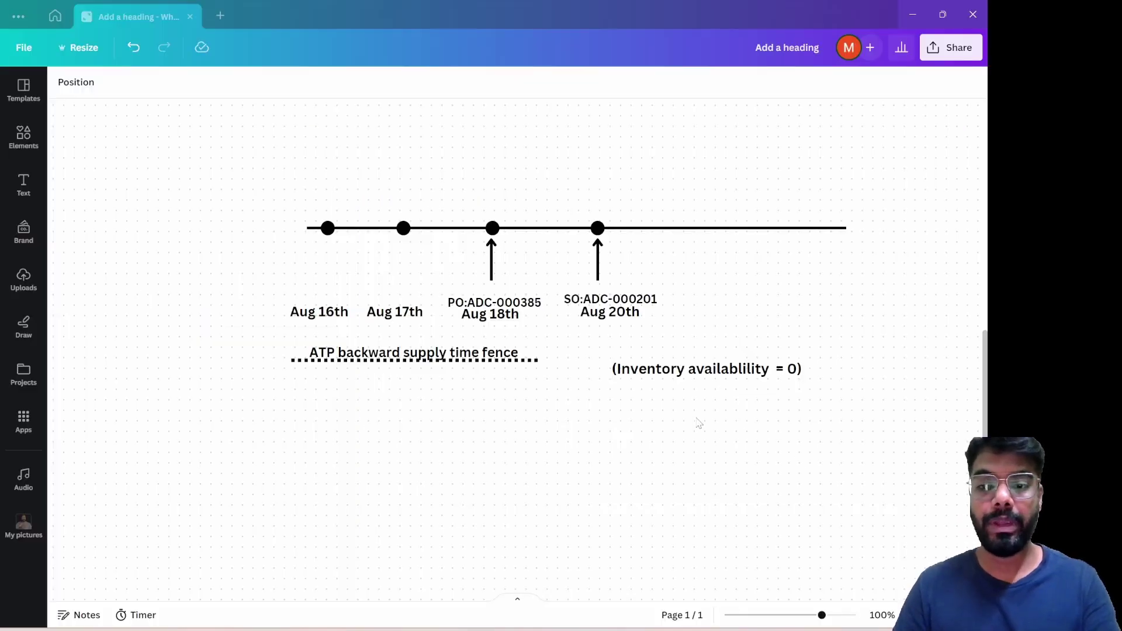
pyautogui.click(595, 301)
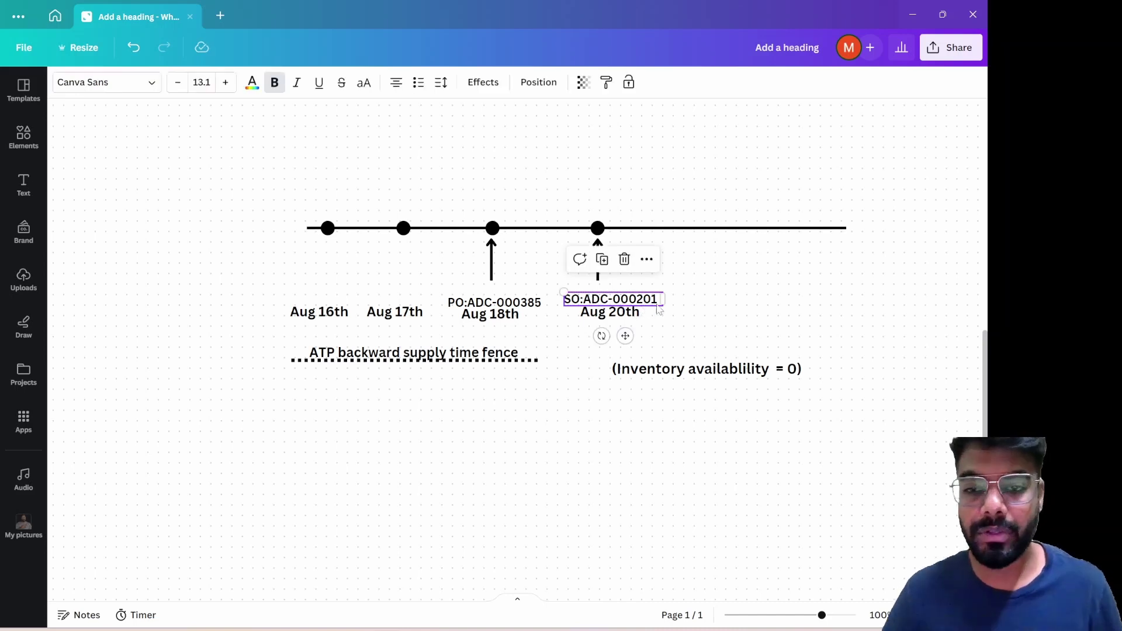
pyautogui.click(511, 453)
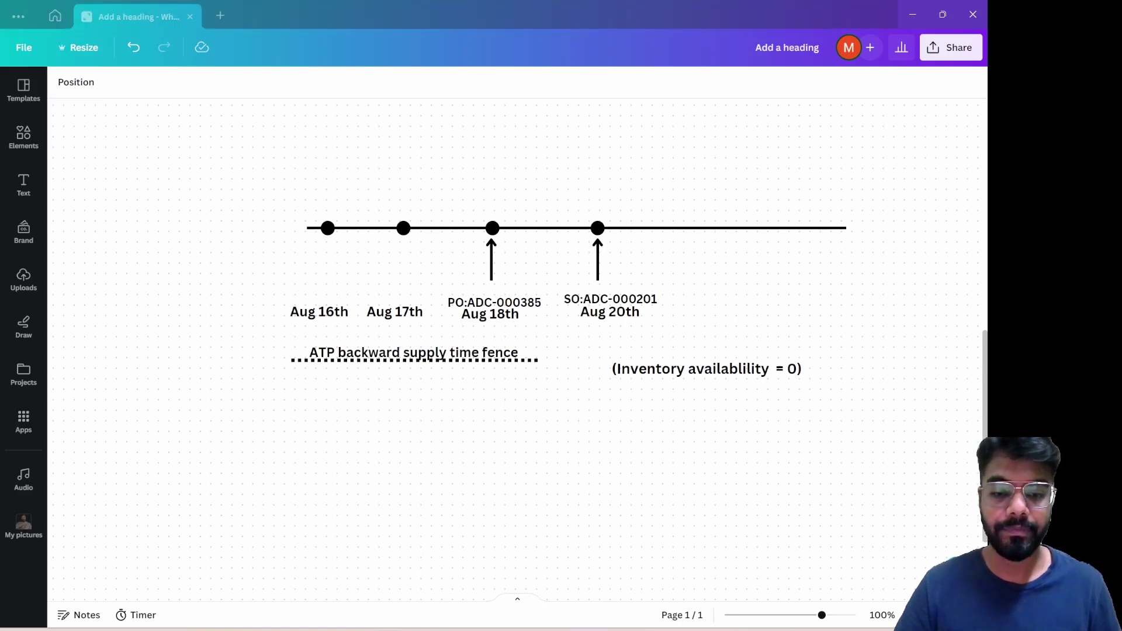
# Switch to Finance and Operations and bring up the sales order lines section of the open UMWB LIMITED sales order
pyautogui.moveTo(356, 628)
pyautogui.click(427, 585)
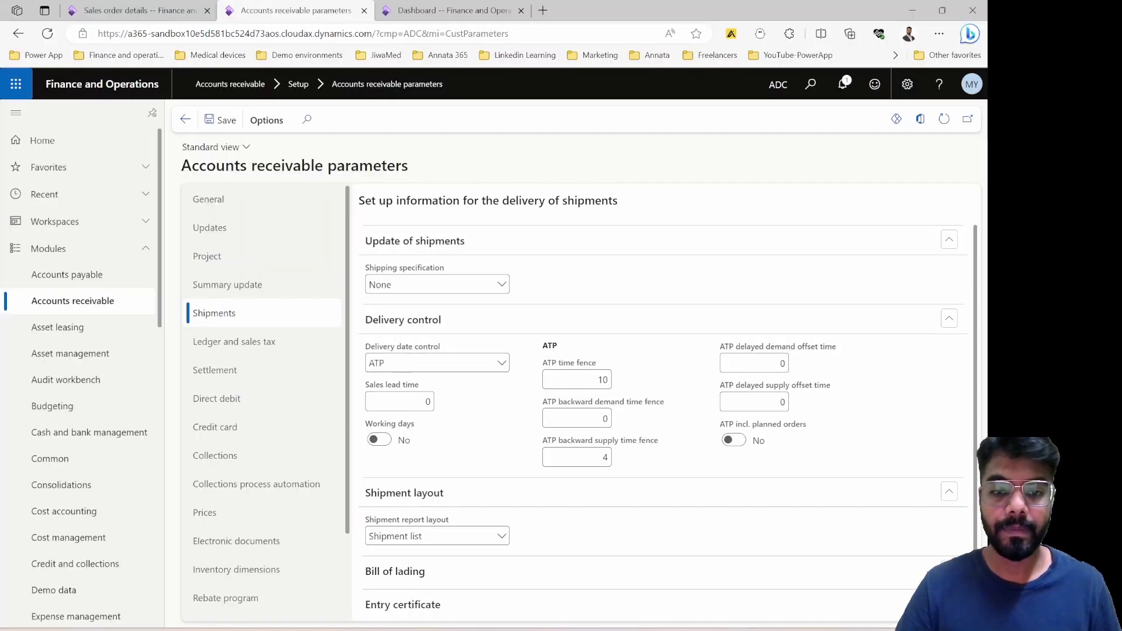
pyautogui.click(140, 10)
pyautogui.click(127, 602)
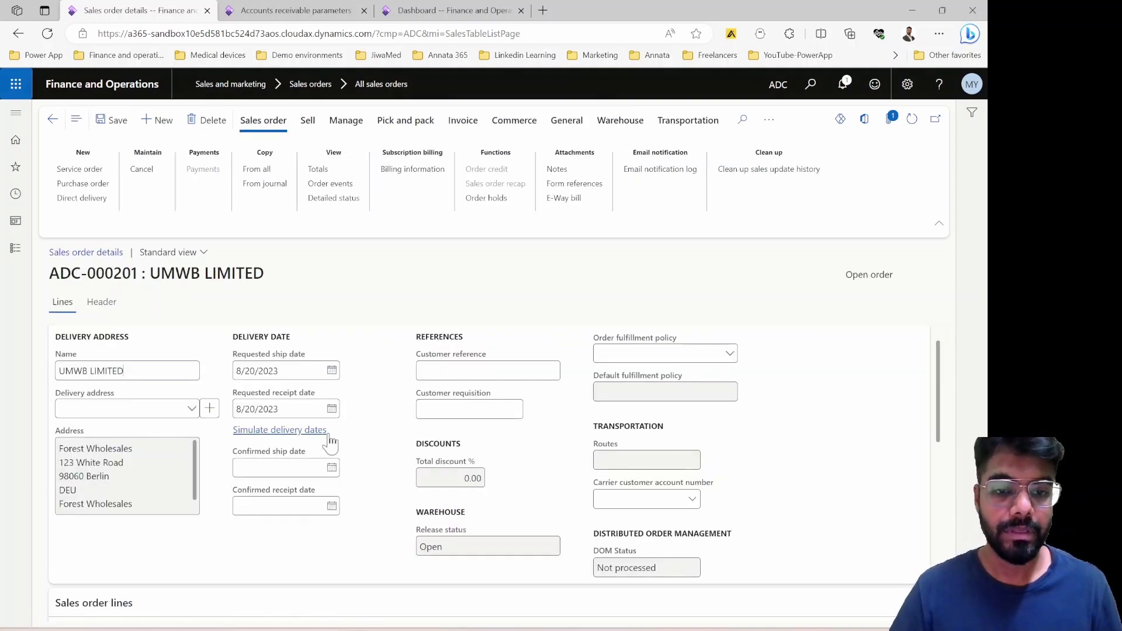
pyautogui.scroll(-3, 324, 539)
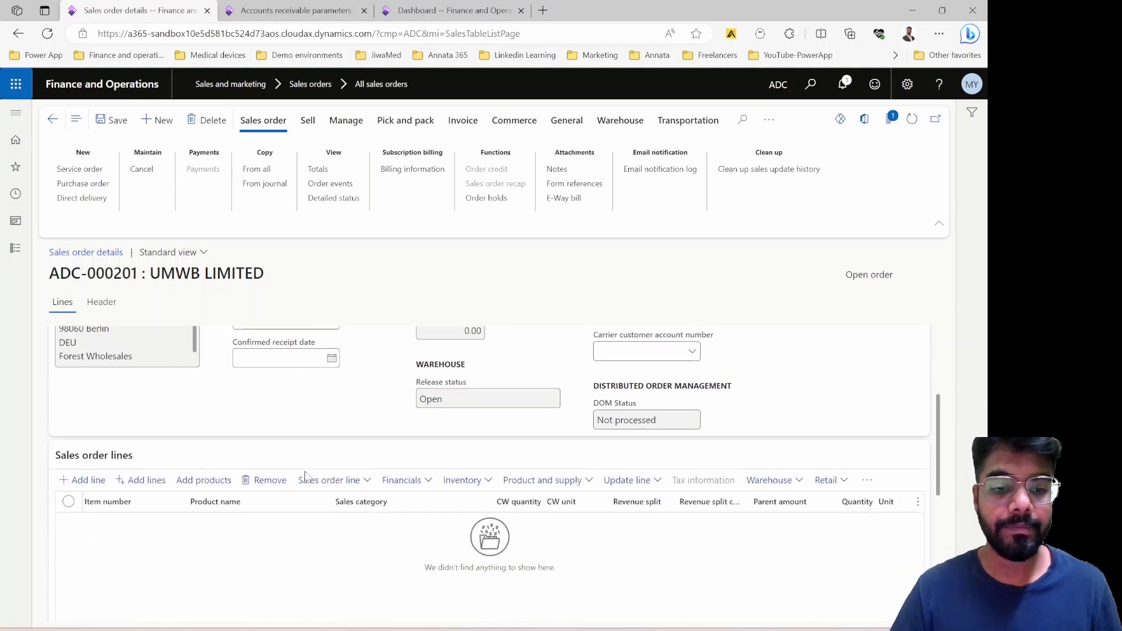
# Add a sales order line for item S2005
pyautogui.click(351, 549)
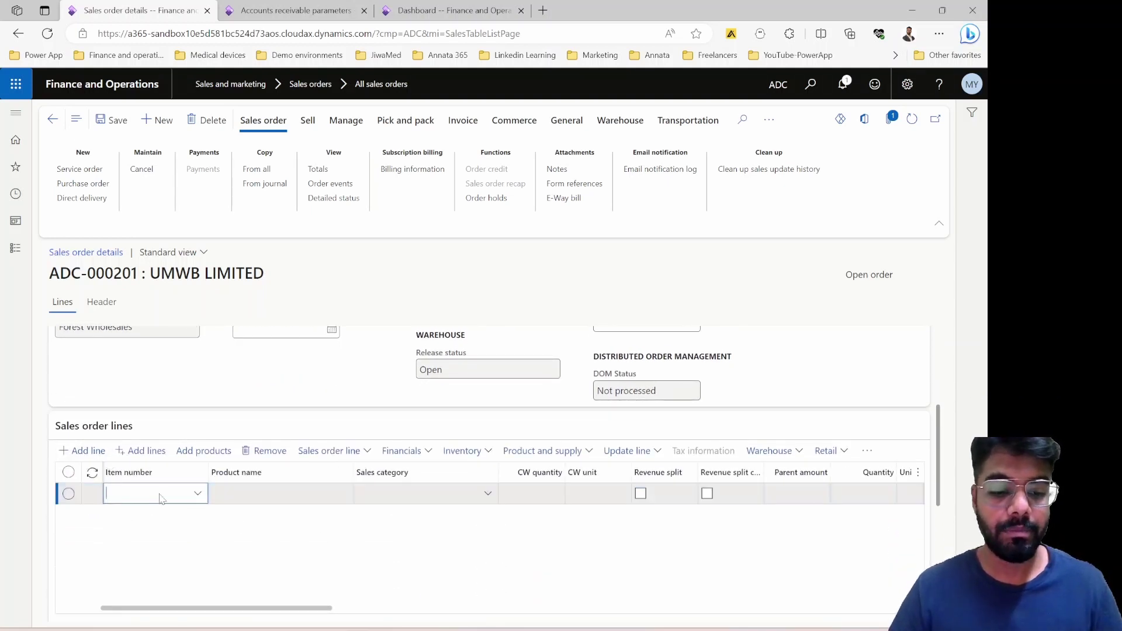
pyautogui.write('s2')
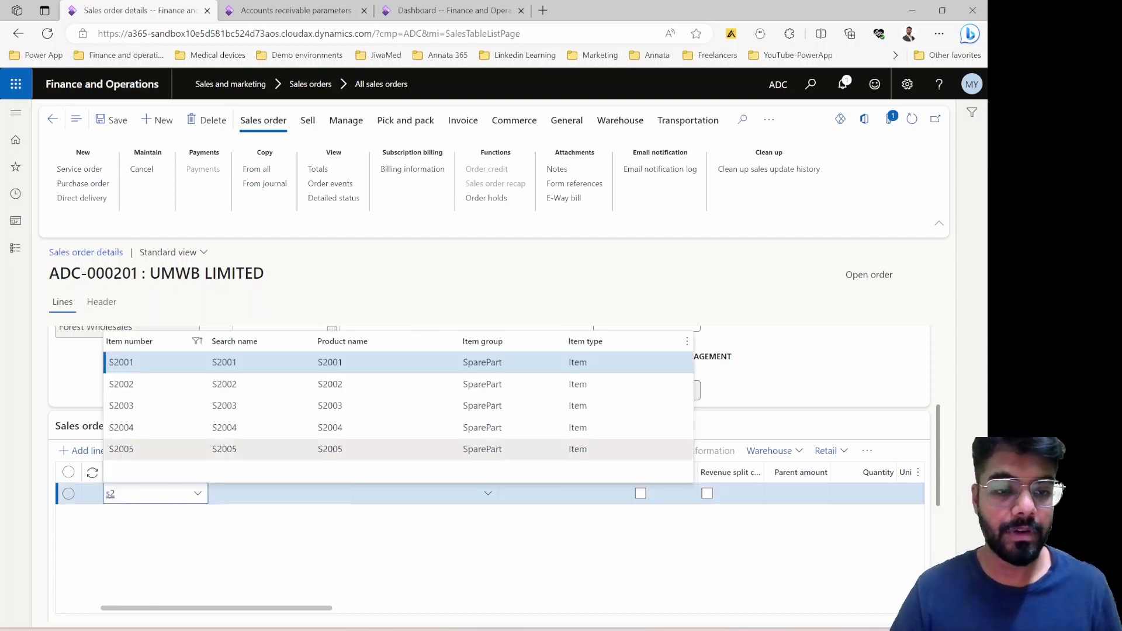
pyautogui.press('Down')
pyautogui.press('Down')
pyautogui.press('Down')
pyautogui.press('Down')
pyautogui.press('Return')
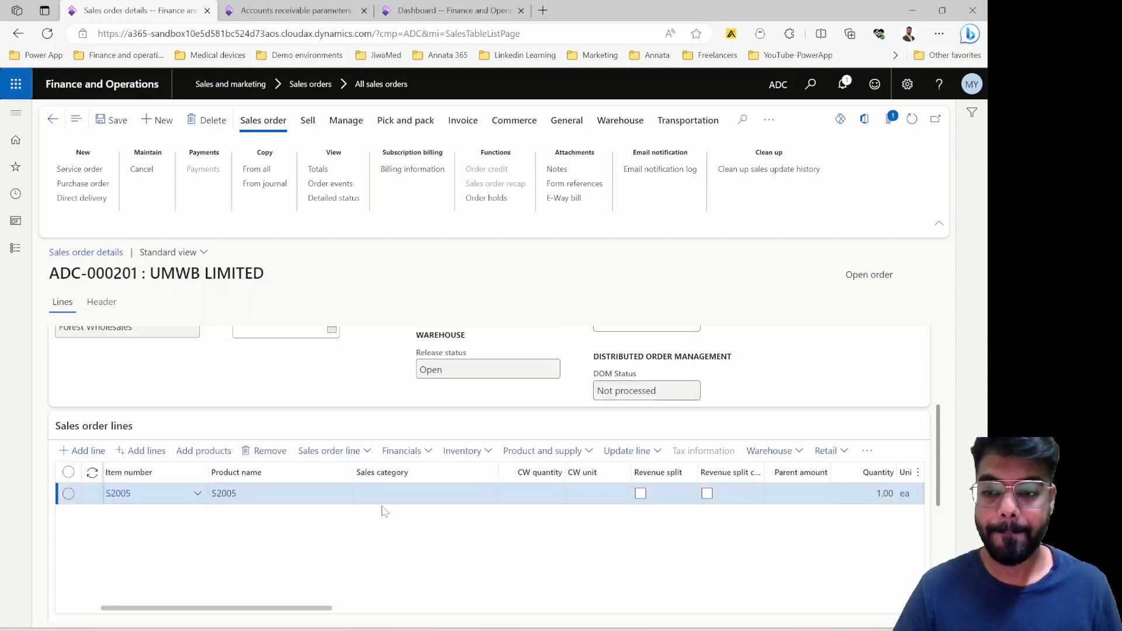
# Simulate delivery dates for the S2005 line, examine the available ship and receipt dates, and close the dialog
pyautogui.scroll(-3, 381, 508)
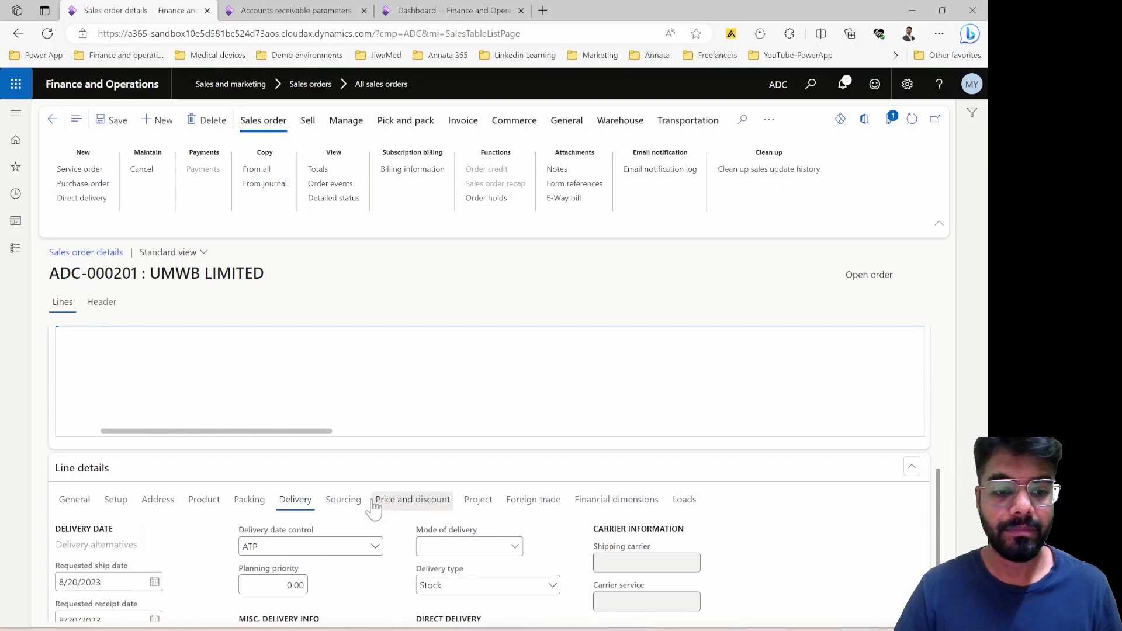
pyautogui.scroll(-2, 374, 509)
pyautogui.click(124, 553)
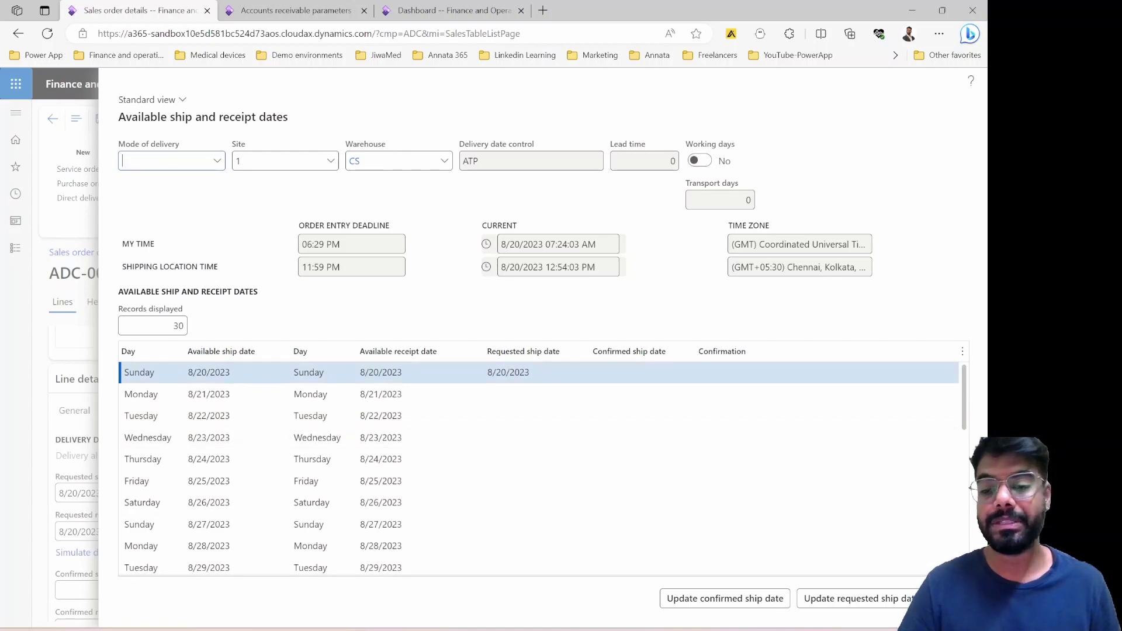
pyautogui.press('Escape')
# Remove the S2005 line from the sales order
pyautogui.scroll(4, 377, 488)
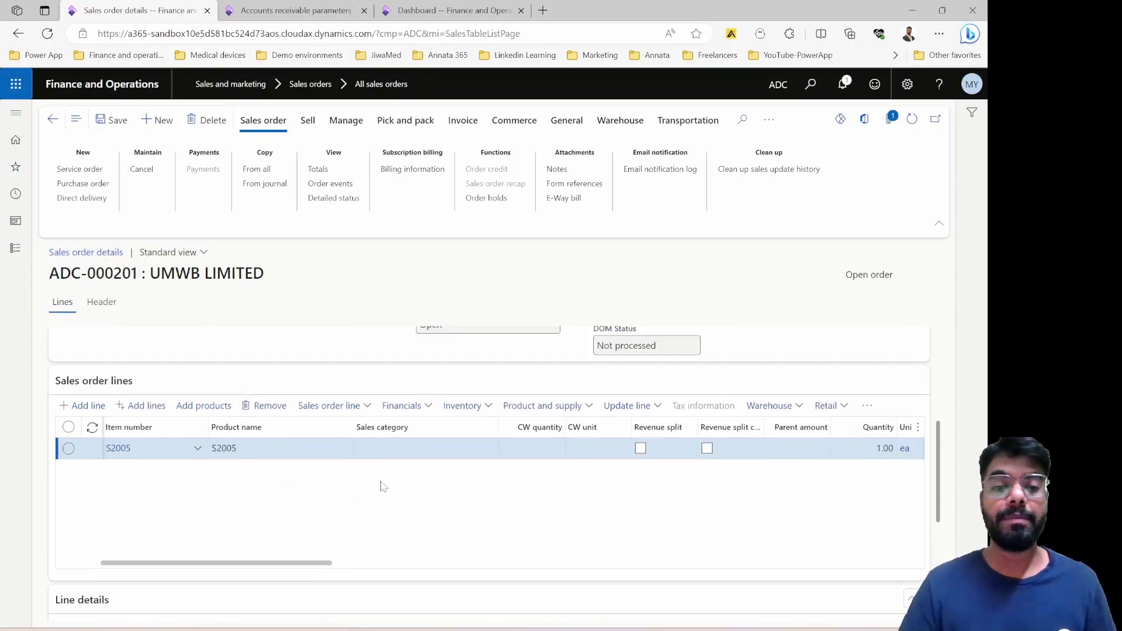
pyautogui.click(263, 406)
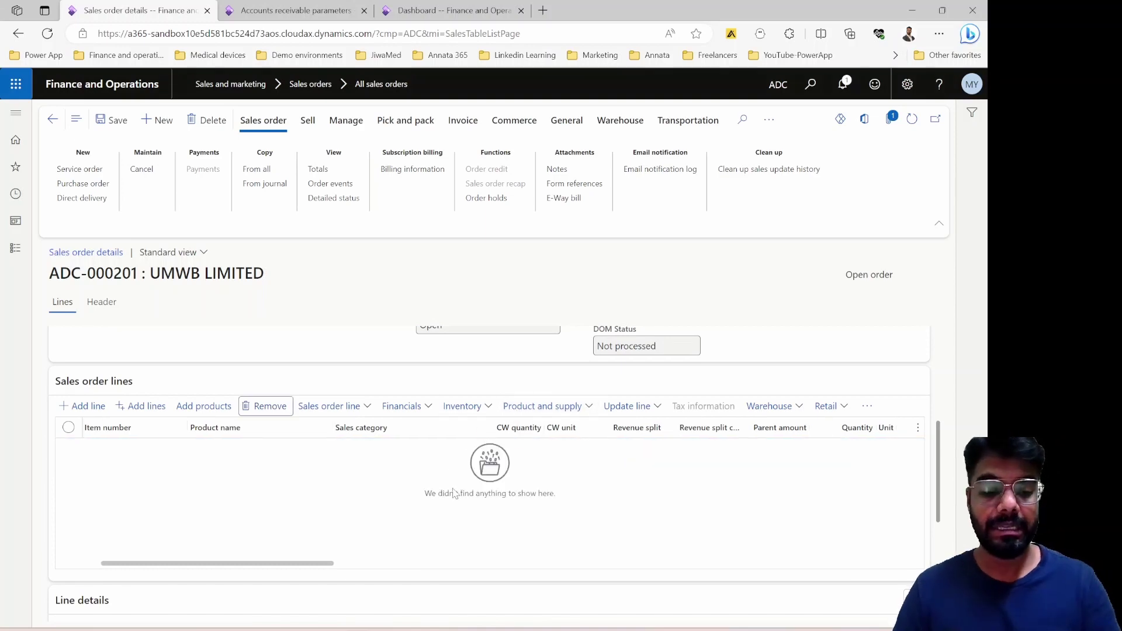
# Review the ATP settings in the accounts receivable parameters and the Canva timeline diagram, then return to the sales order
pyautogui.hotkey('ctrl', 'Tab')
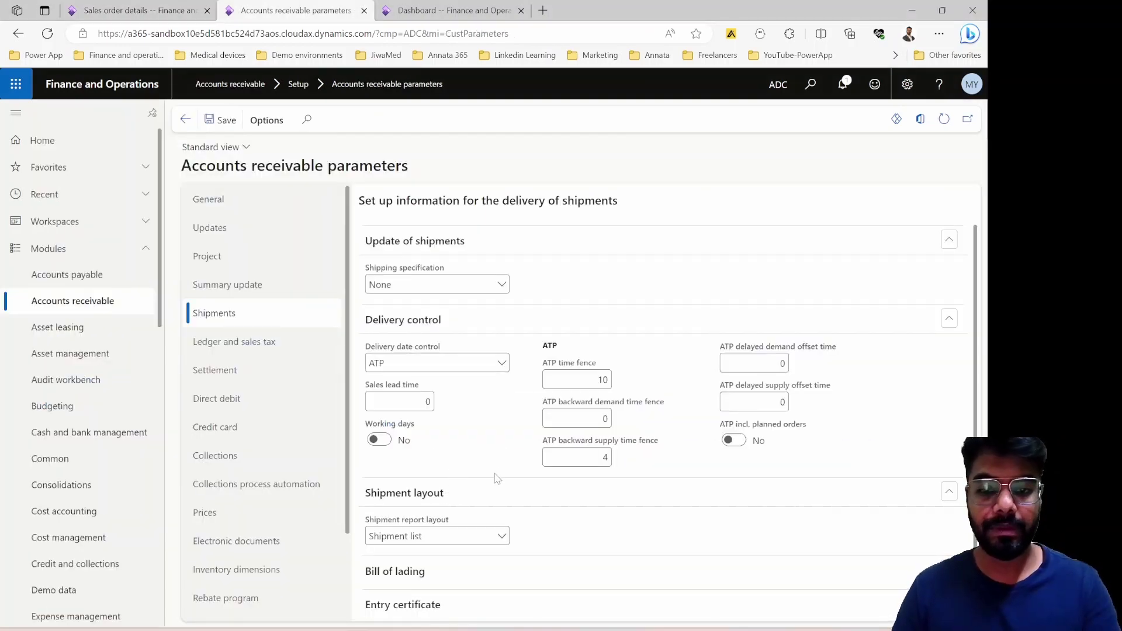
pyautogui.hotkey('ctrl', 'shift', 'Tab')
pyautogui.click(380, 561)
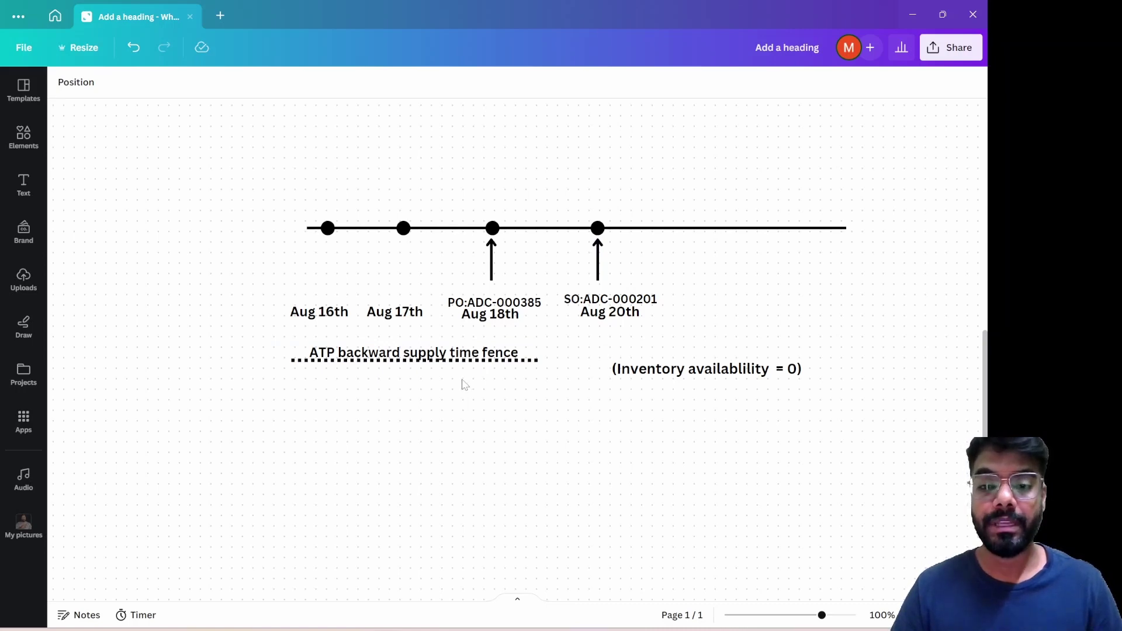
pyautogui.hotkey('alt', 'Tab')
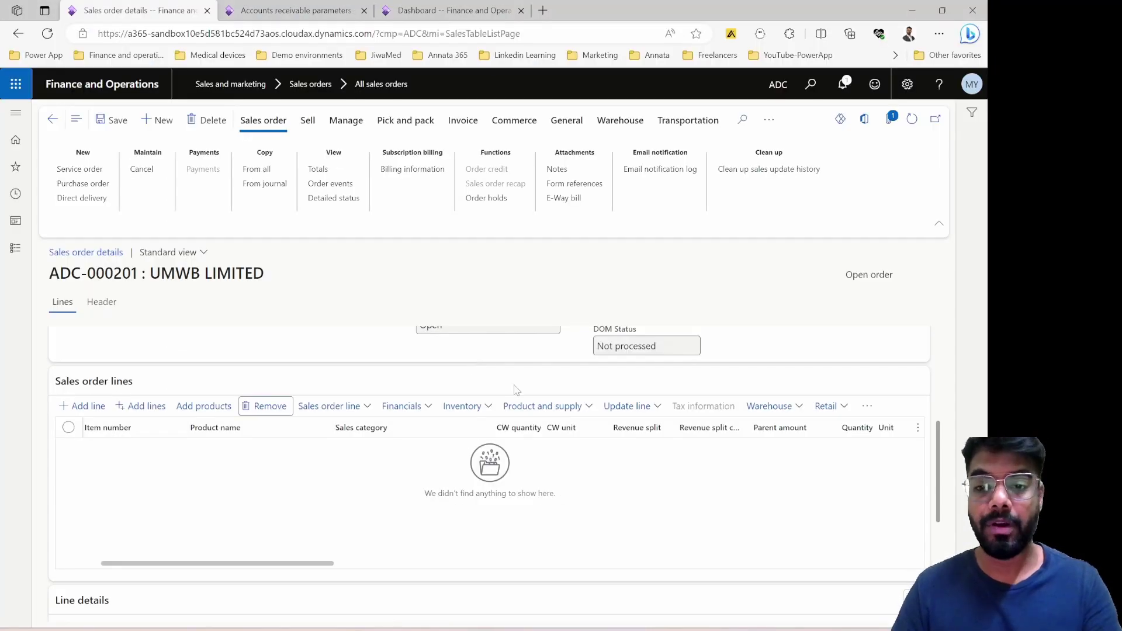
pyautogui.hotkey('alt', 'Tab')
pyautogui.hotkey('alt', 'Tab')
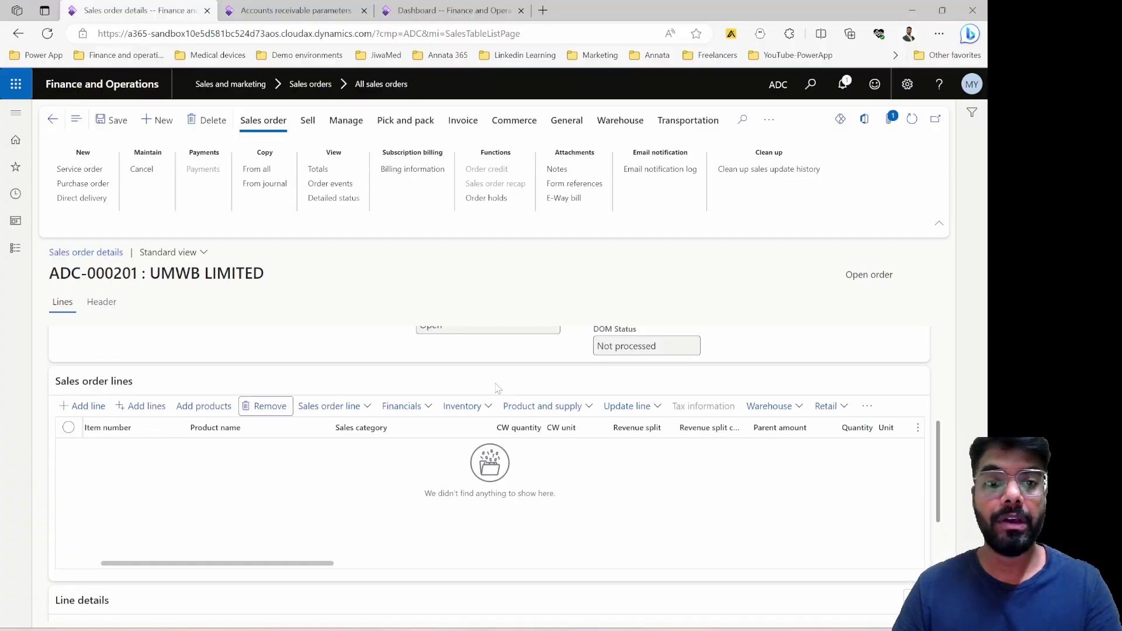
# Set the ATP delayed supply offset time to 2 in the accounts receivable shipment parameters
pyautogui.click(301, 18)
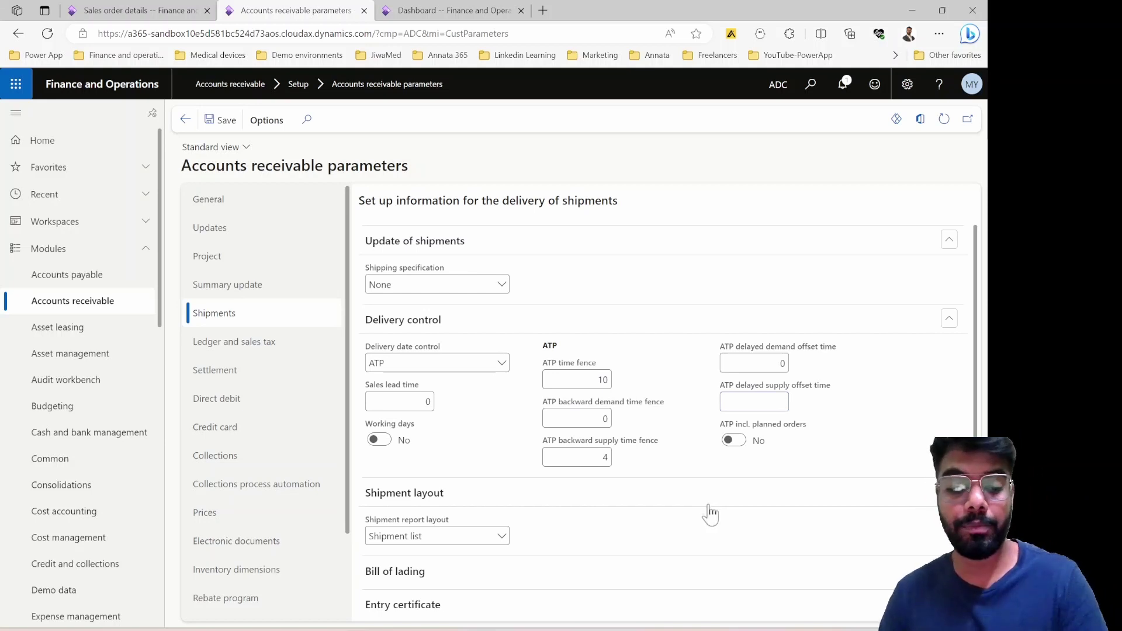
pyautogui.press('BackSpace')
pyautogui.write('2')
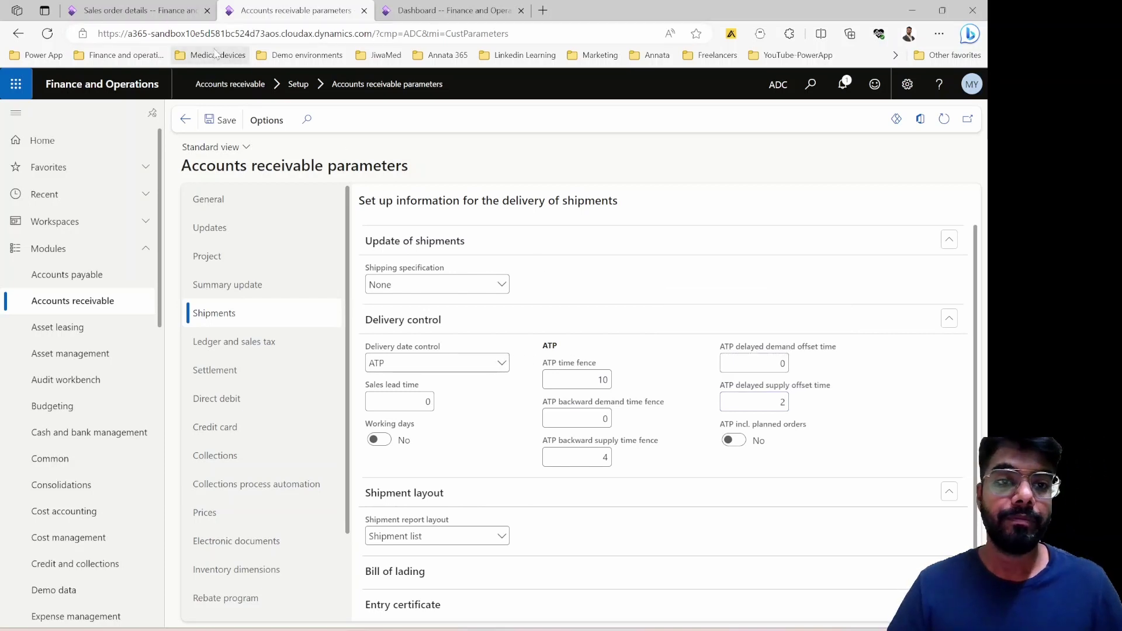
# Add a line for item S2005 to the UMWB LIMITED sales order
pyautogui.click(151, 11)
pyautogui.scroll(3, 489, 461)
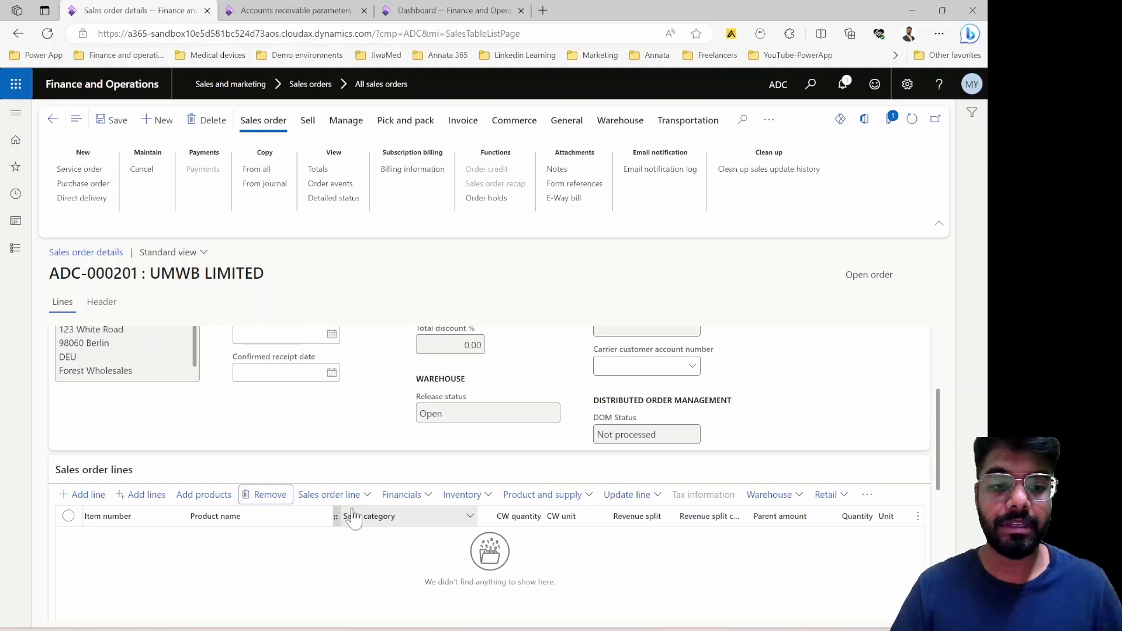
pyautogui.scroll(-1, 348, 514)
pyautogui.click(82, 450)
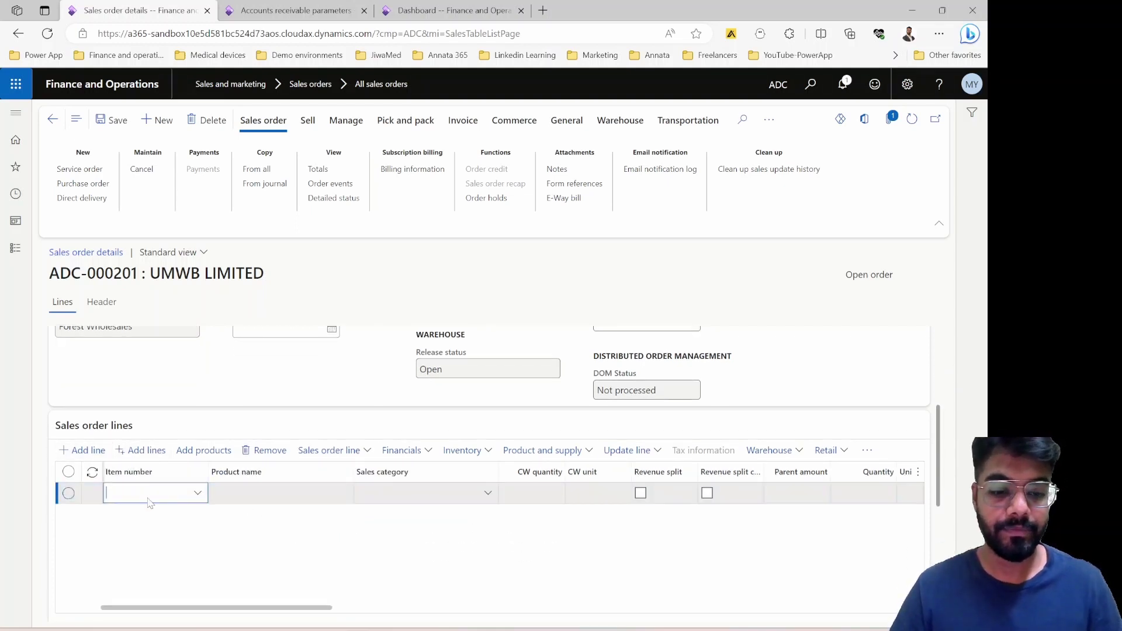
pyautogui.write('s2')
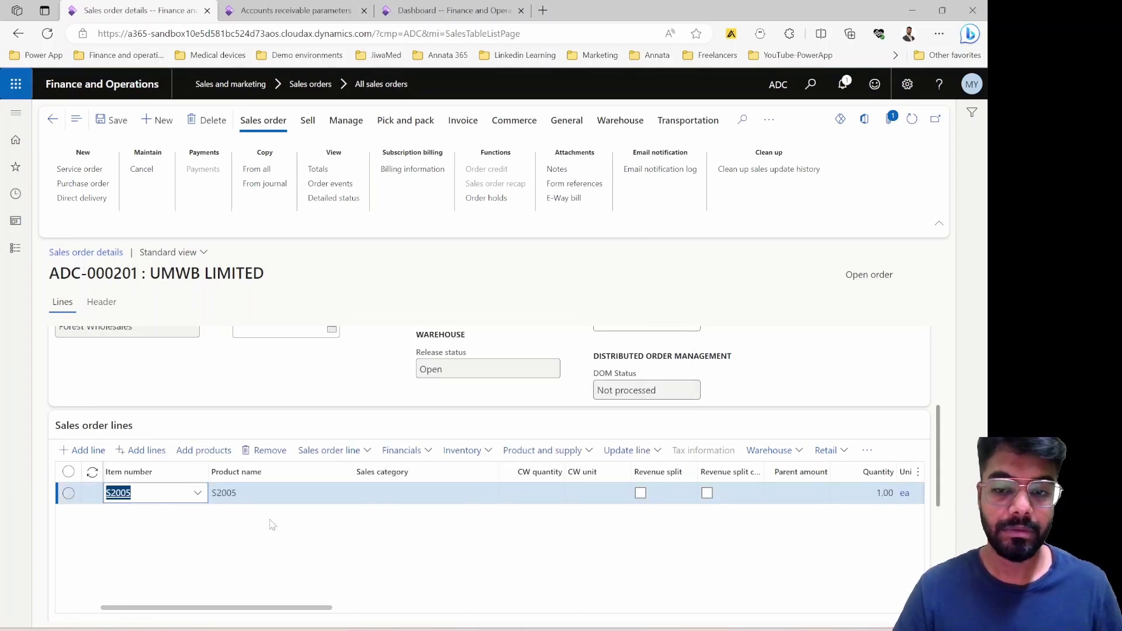
# Simulate delivery dates for the S2005 line and examine the available ship and receipt dates
pyautogui.scroll(-3, 277, 524)
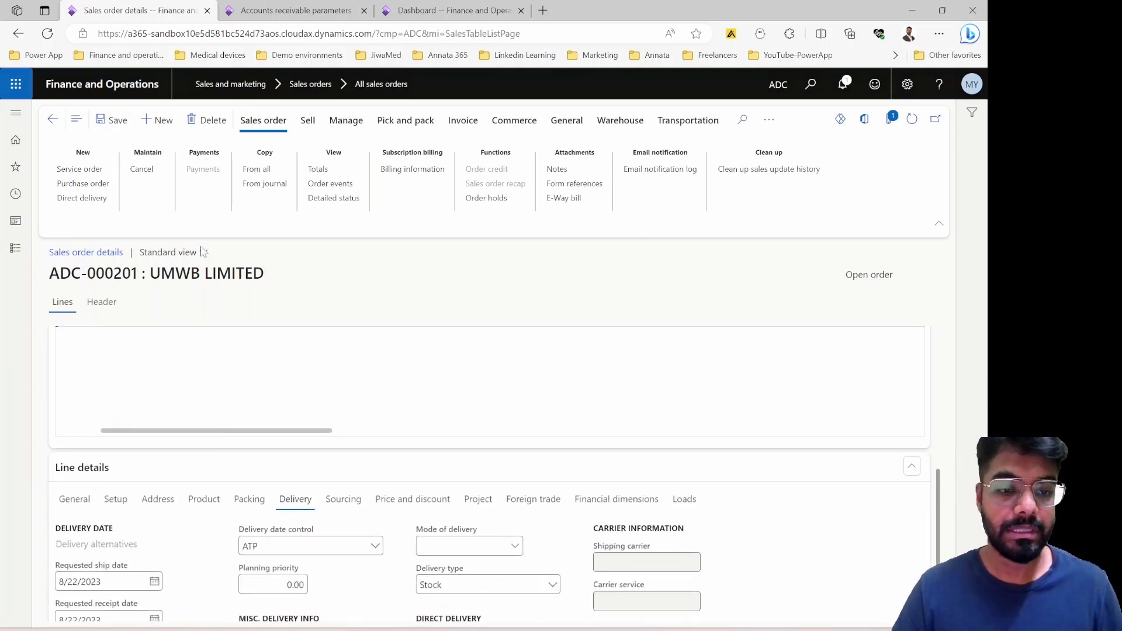
pyautogui.scroll(-2, 223, 468)
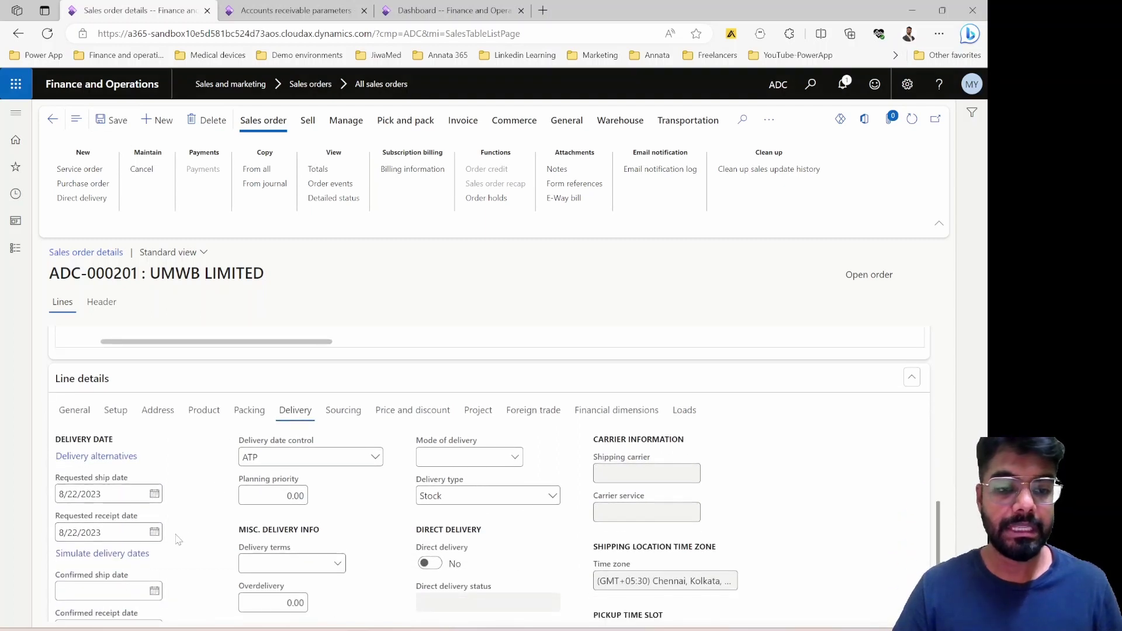
pyautogui.click(127, 554)
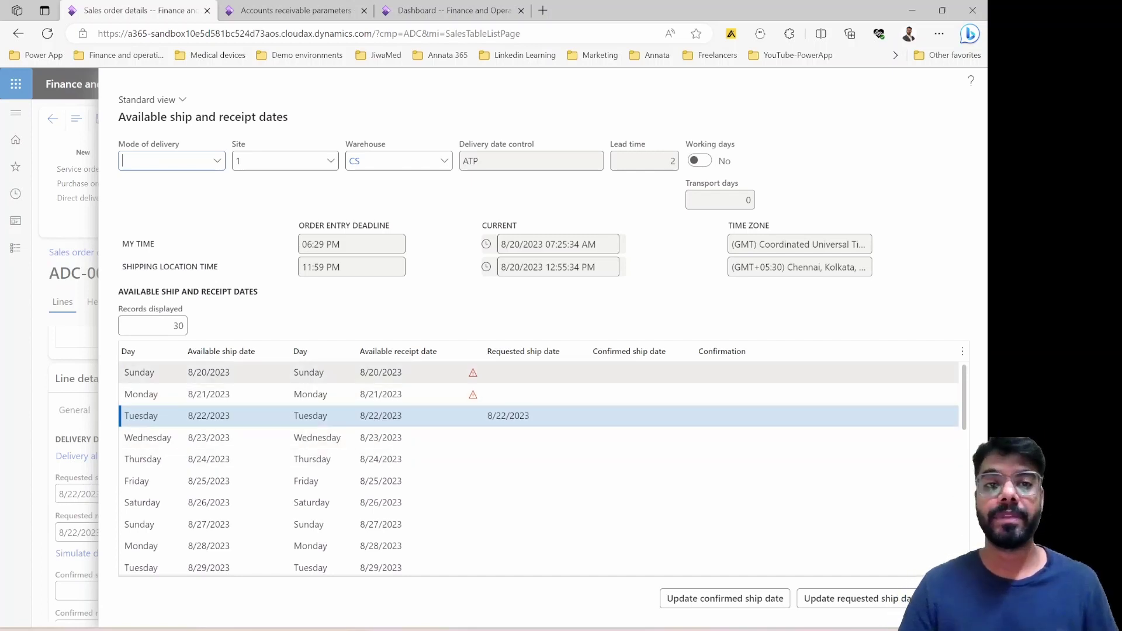
# Switch to the Canva timeline diagram and move the ATP delayed supply offset time label beneath the timeline, beside the backward supply time fence
pyautogui.click(274, 11)
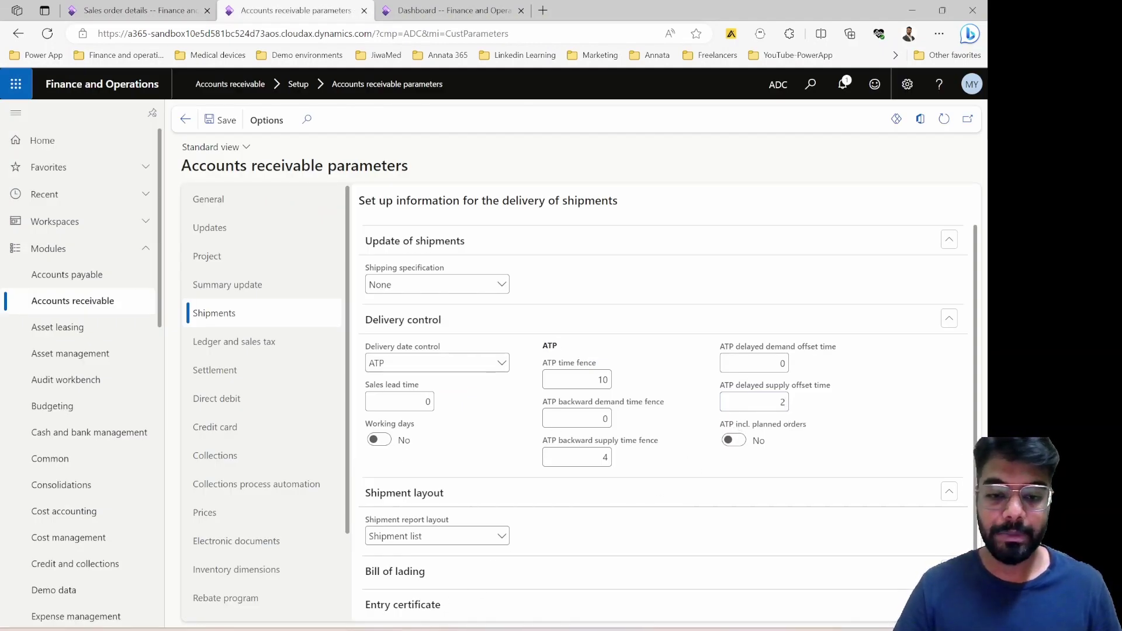
pyautogui.hotkey('alt', 'Tab')
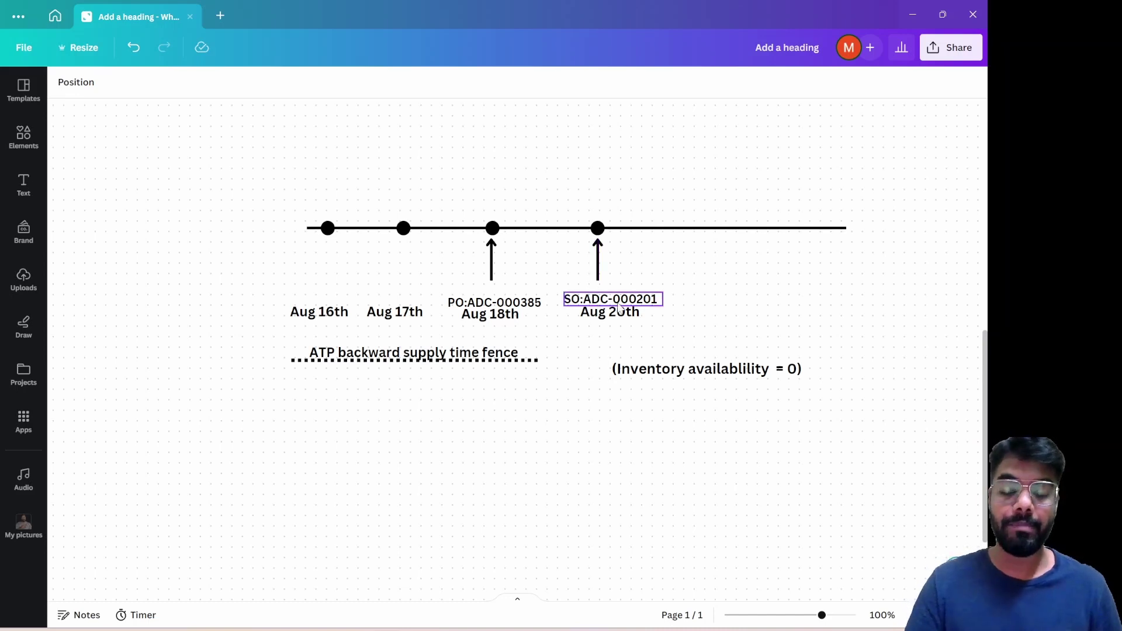
pyautogui.scroll(-2, 599, 302)
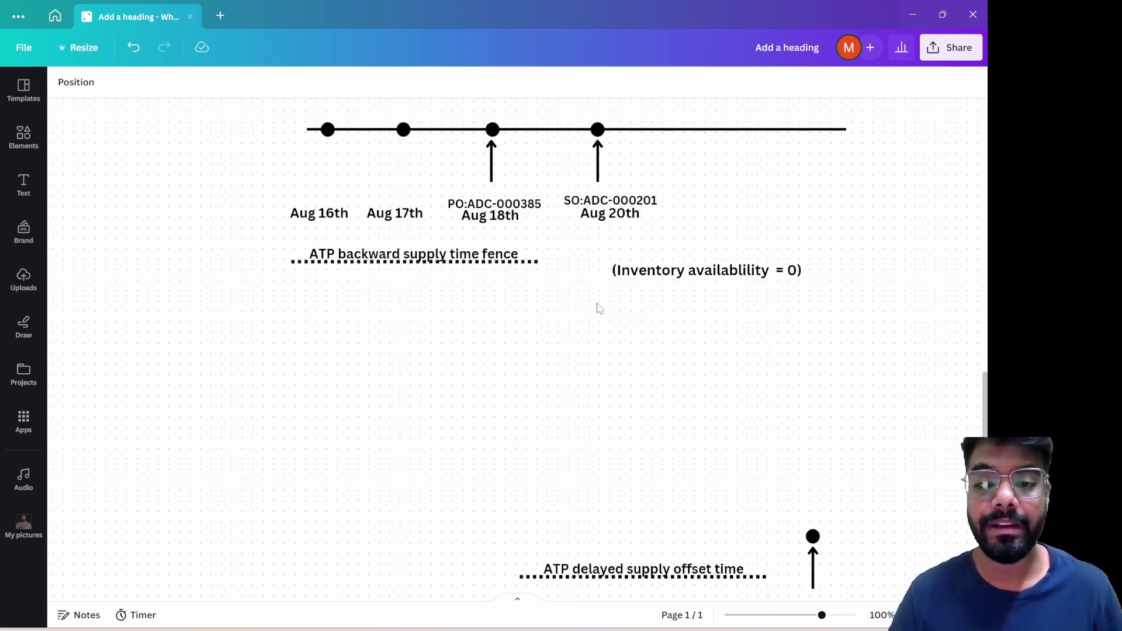
pyautogui.moveTo(655, 570); pyautogui.dragTo(718, 252)
pyautogui.scroll(4, 718, 461)
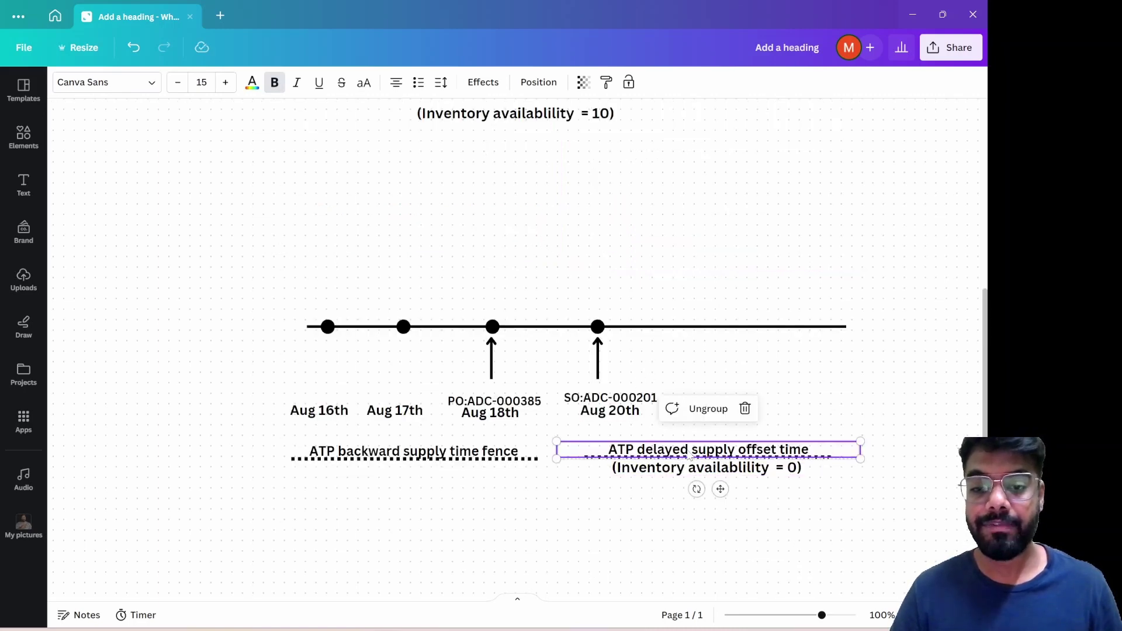
# Move the Aug 22nd marker to the end of the timeline and align the delayed supply offset label between Aug 20th and Aug 22nd
pyautogui.scroll(-8, 643, 446)
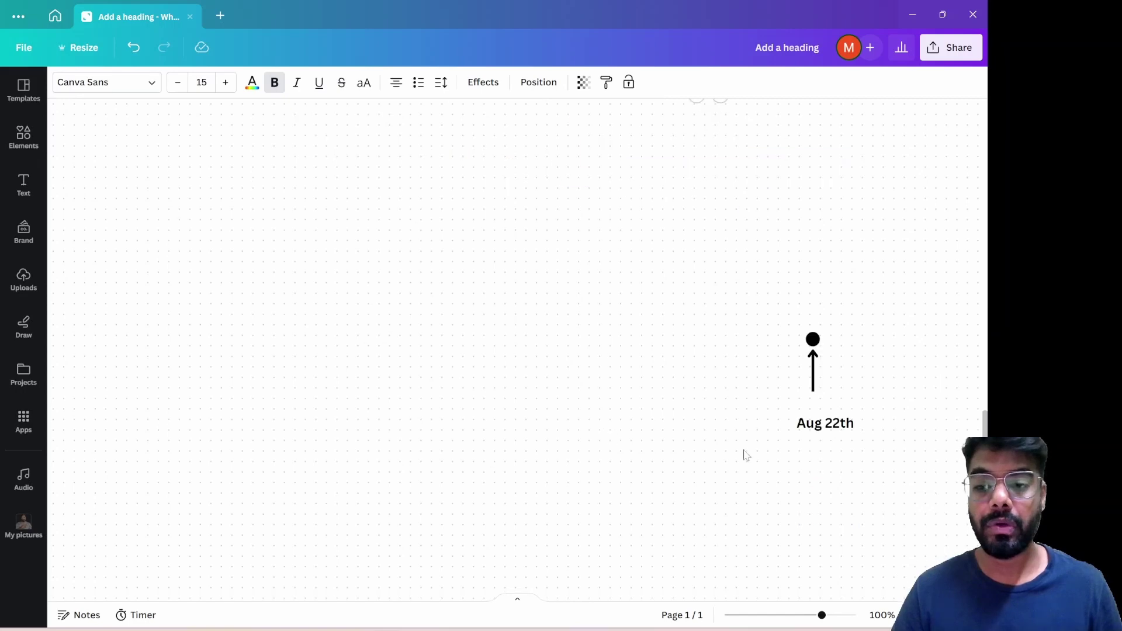
pyautogui.moveTo(809, 407); pyautogui.dragTo(796, 300)
pyautogui.scroll(8, 796, 301)
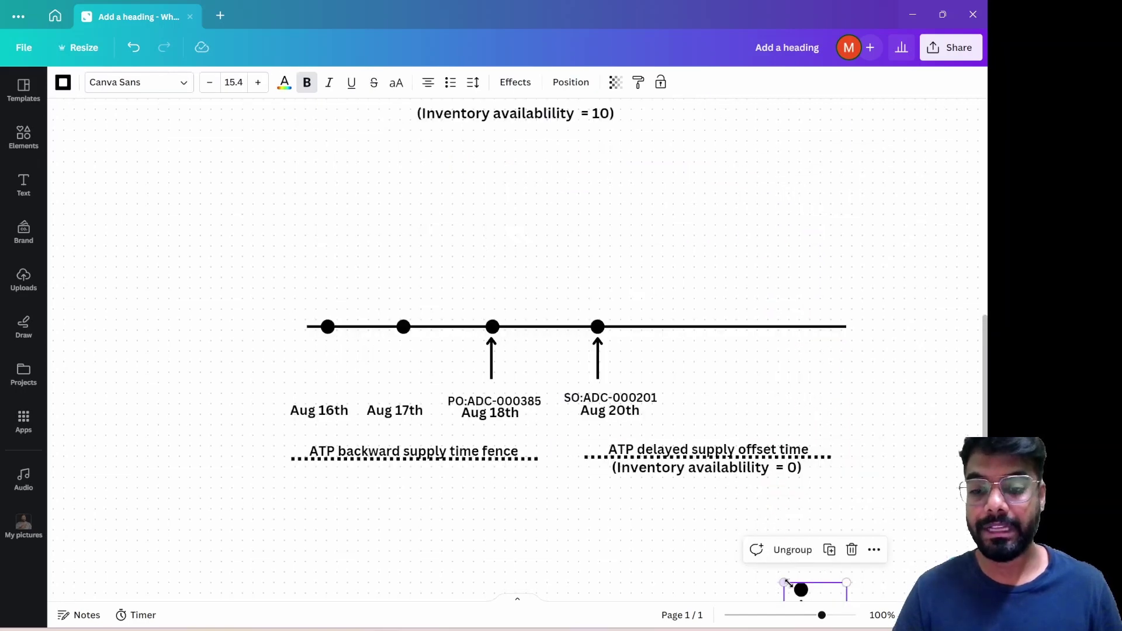
pyautogui.moveTo(811, 504); pyautogui.dragTo(844, 327)
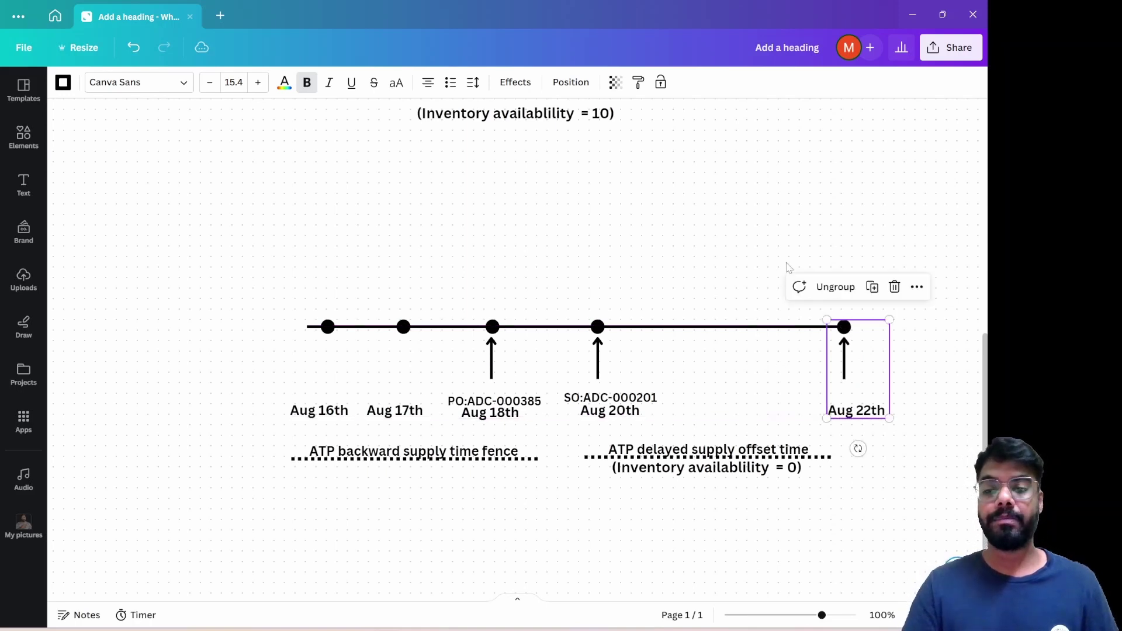
pyautogui.click(785, 287)
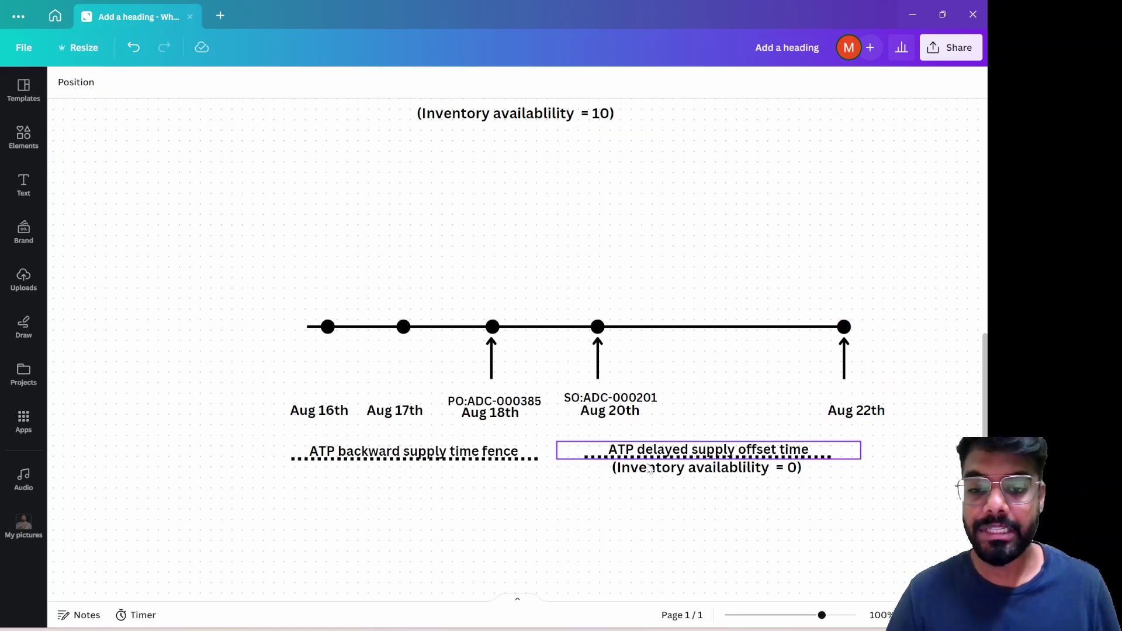
pyautogui.moveTo(663, 462); pyautogui.dragTo(685, 455)
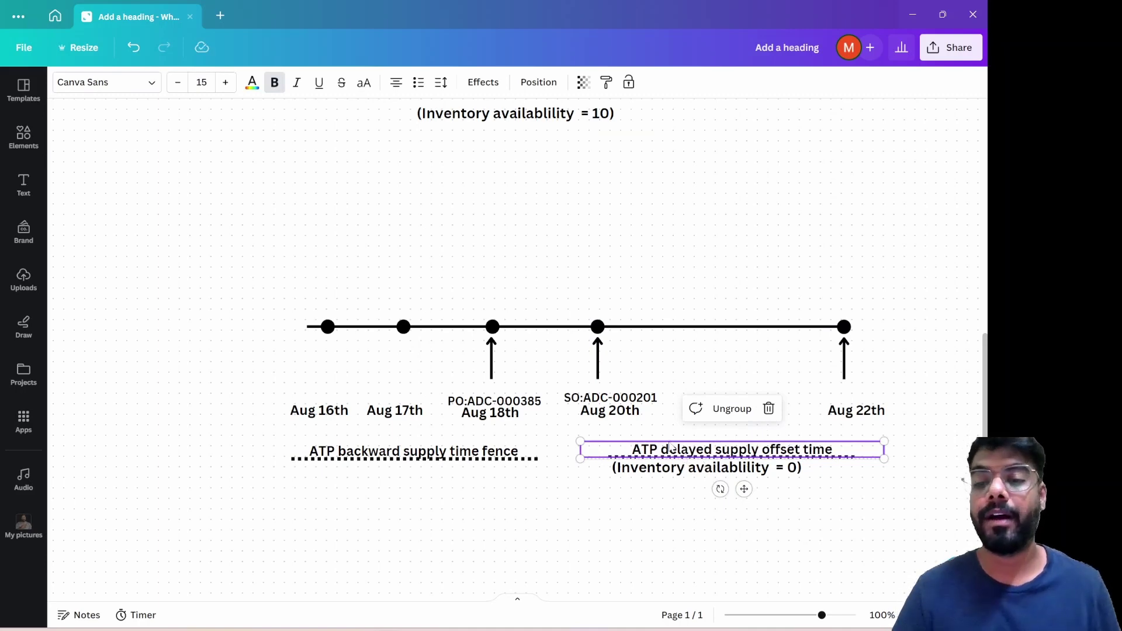
pyautogui.click(717, 126)
# Return to the accounts receivable parameters in Finance and Operations and set the ATP delayed supply offset time to 0
pyautogui.click(907, 16)
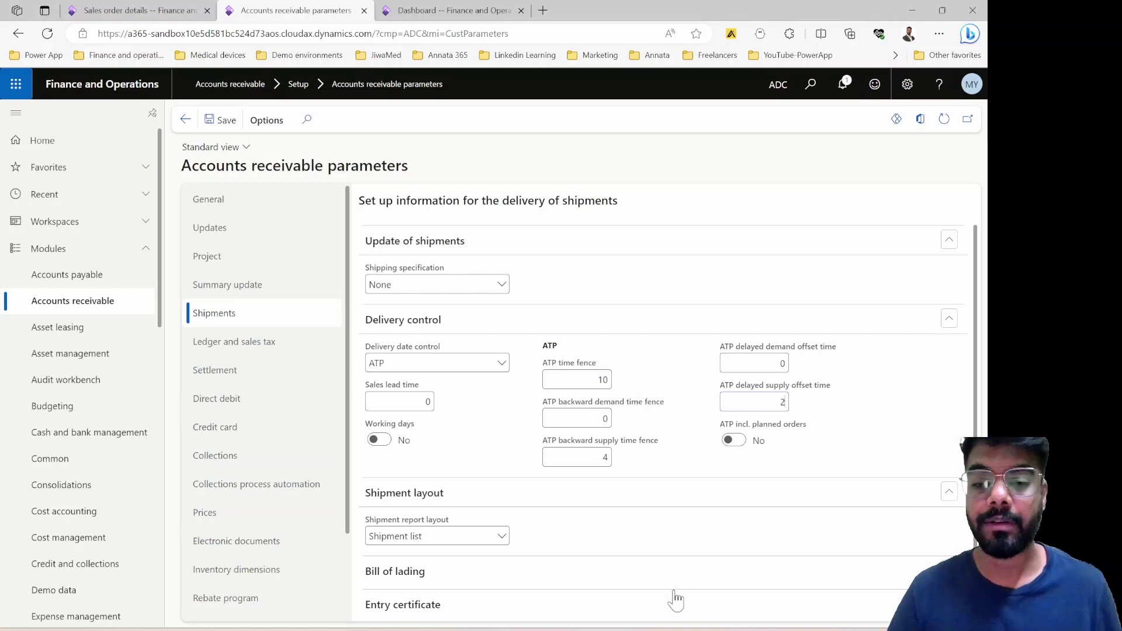
pyautogui.click(729, 401)
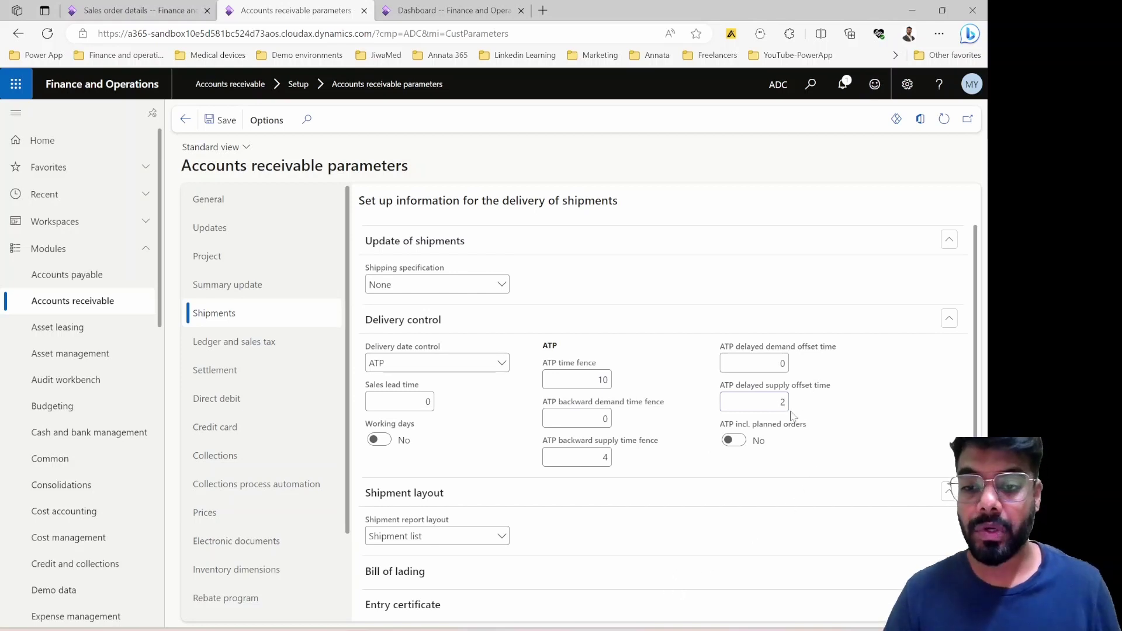
pyautogui.press('BackSpace')
pyautogui.write('0')
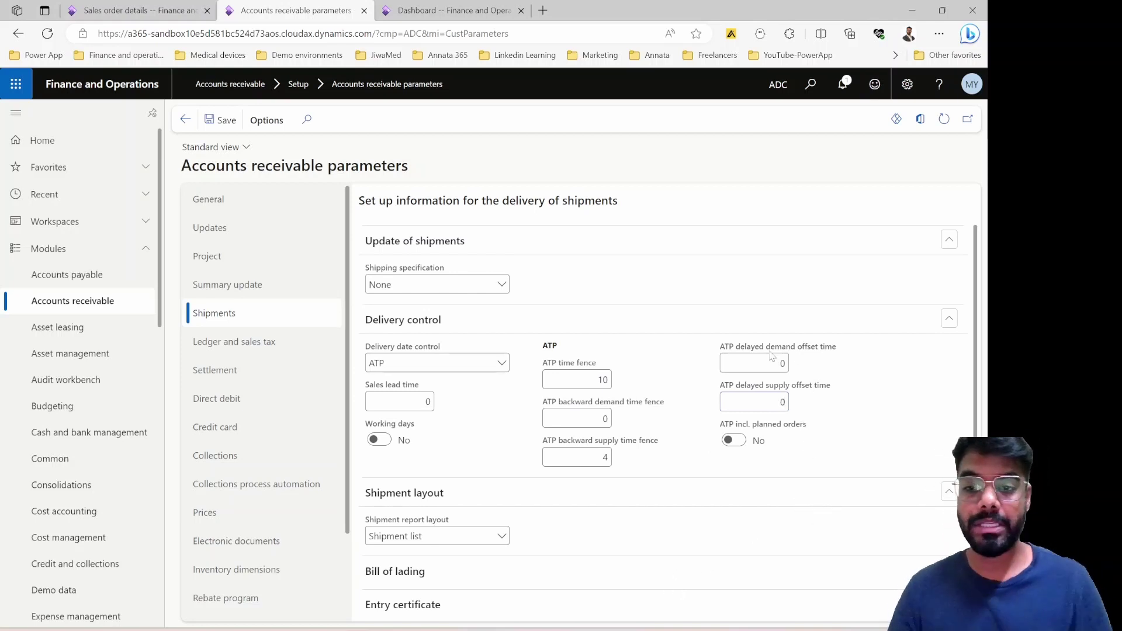
pyautogui.moveTo(782, 362)
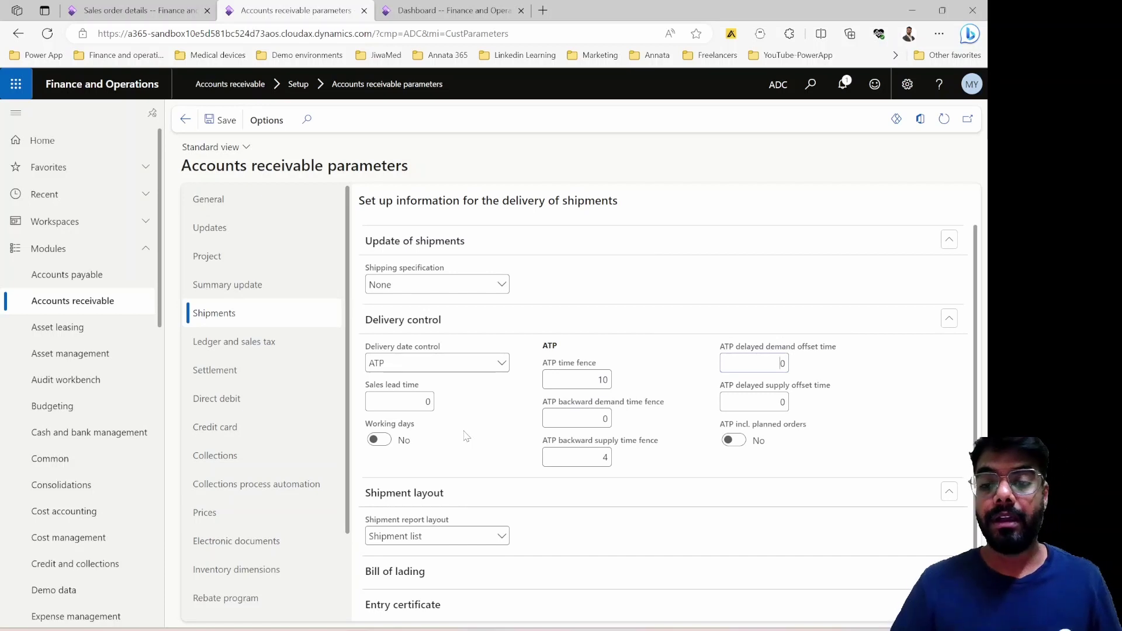
# Set the delivery date control to ATP + Issue margin
pyautogui.click(501, 364)
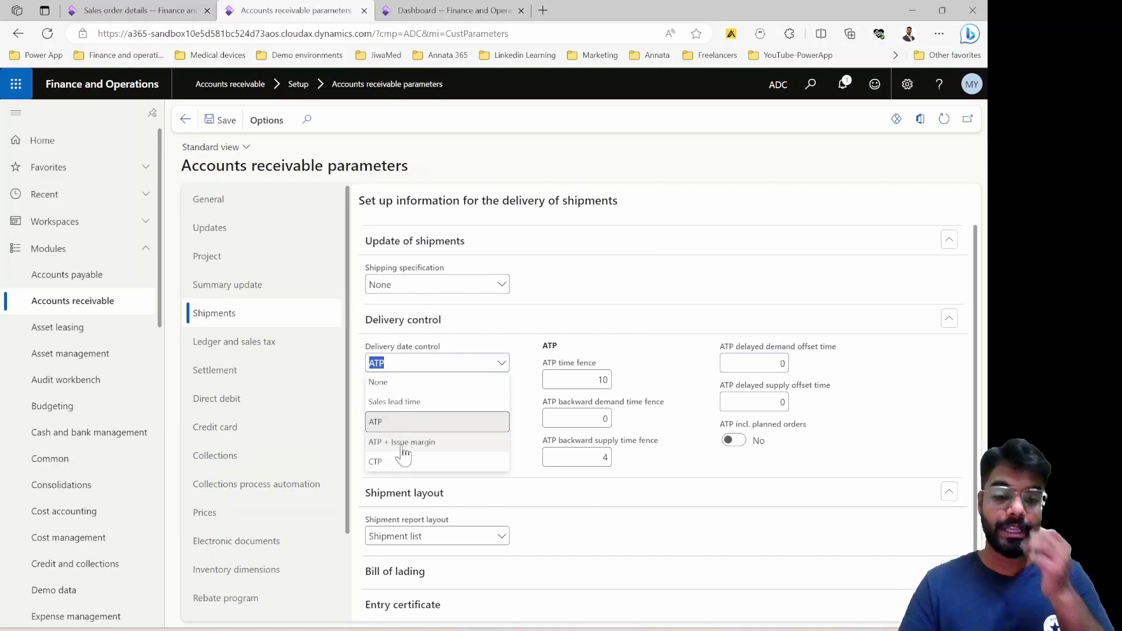
pyautogui.click(413, 443)
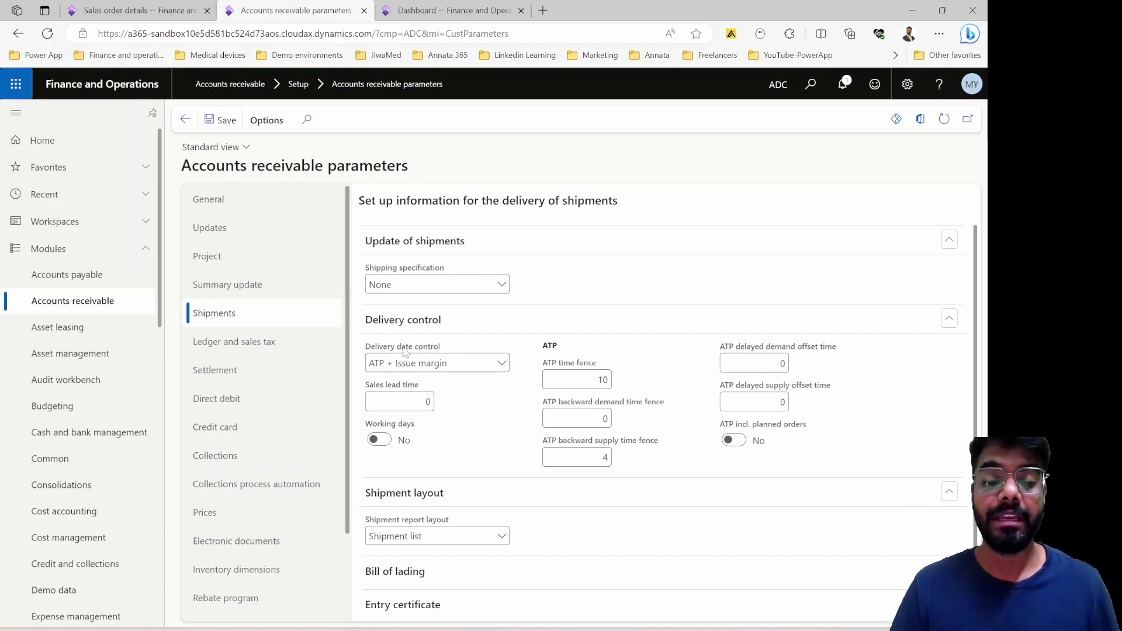
pyautogui.click(501, 363)
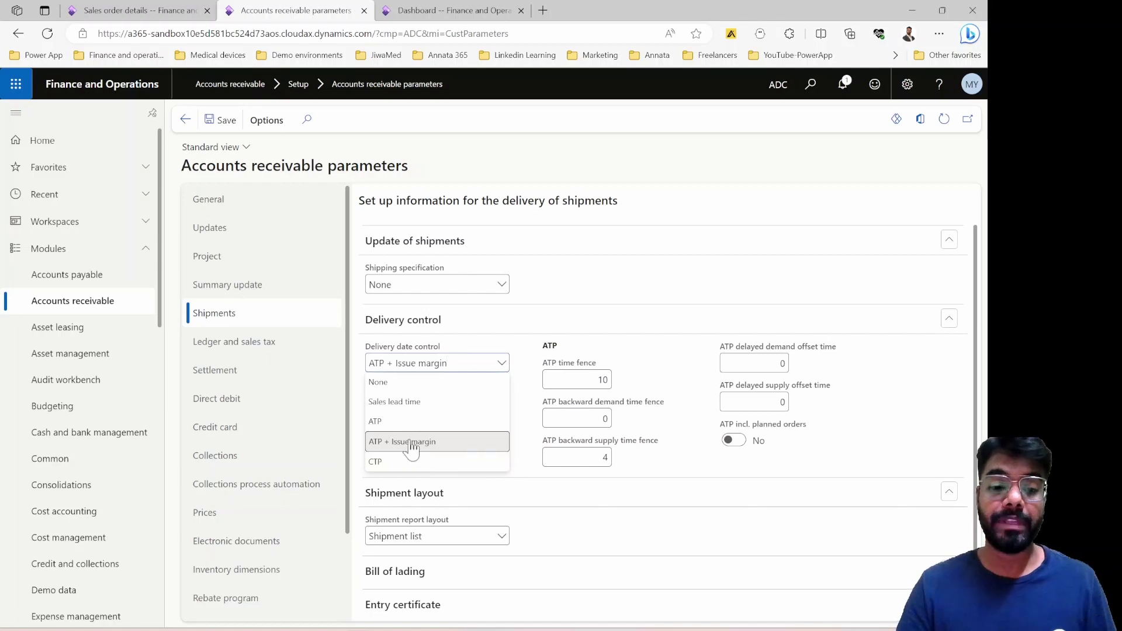
pyautogui.click(867, 461)
# Open the item coverage setup of the Master planning module from the dashboard page
pyautogui.click(444, 10)
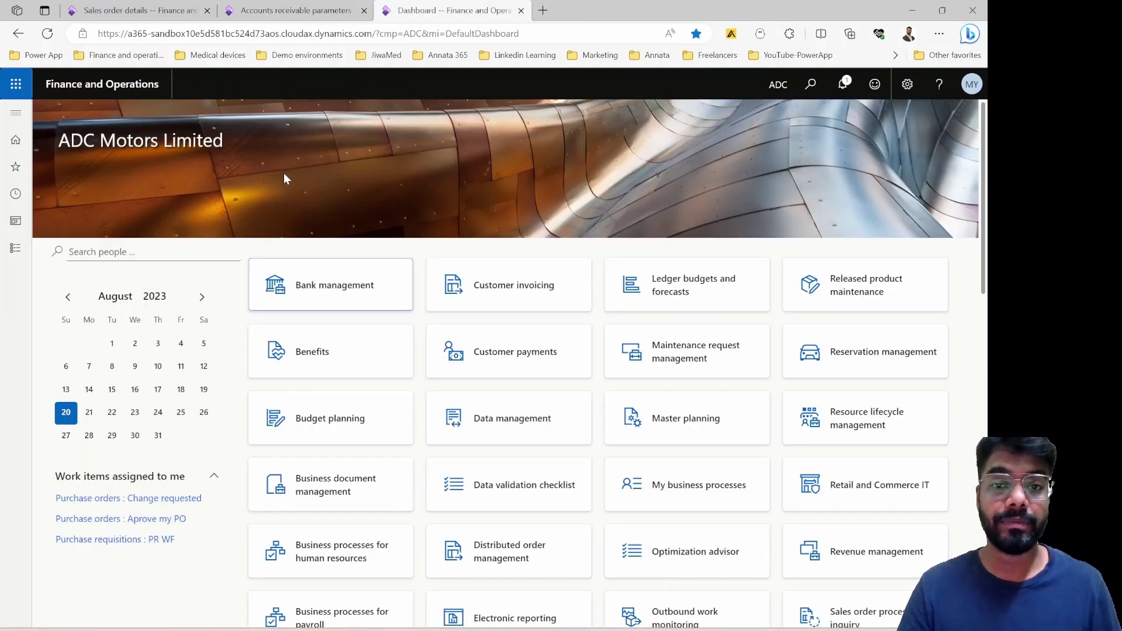
pyautogui.click(15, 113)
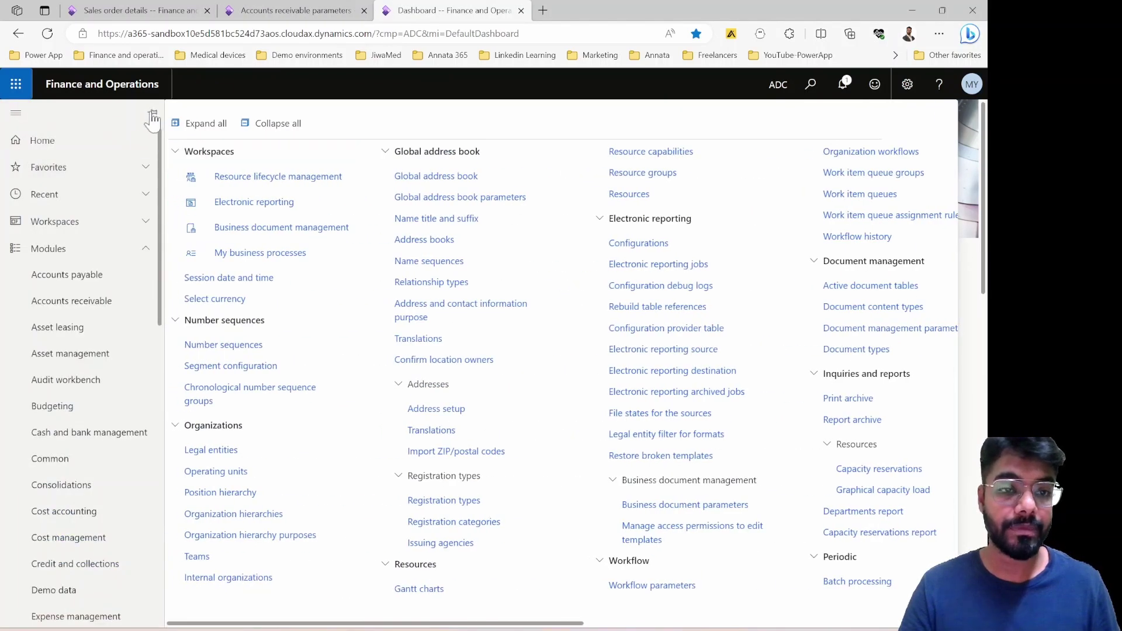
pyautogui.scroll(-2, 139, 377)
pyautogui.scroll(-4, 139, 377)
pyautogui.click(88, 448)
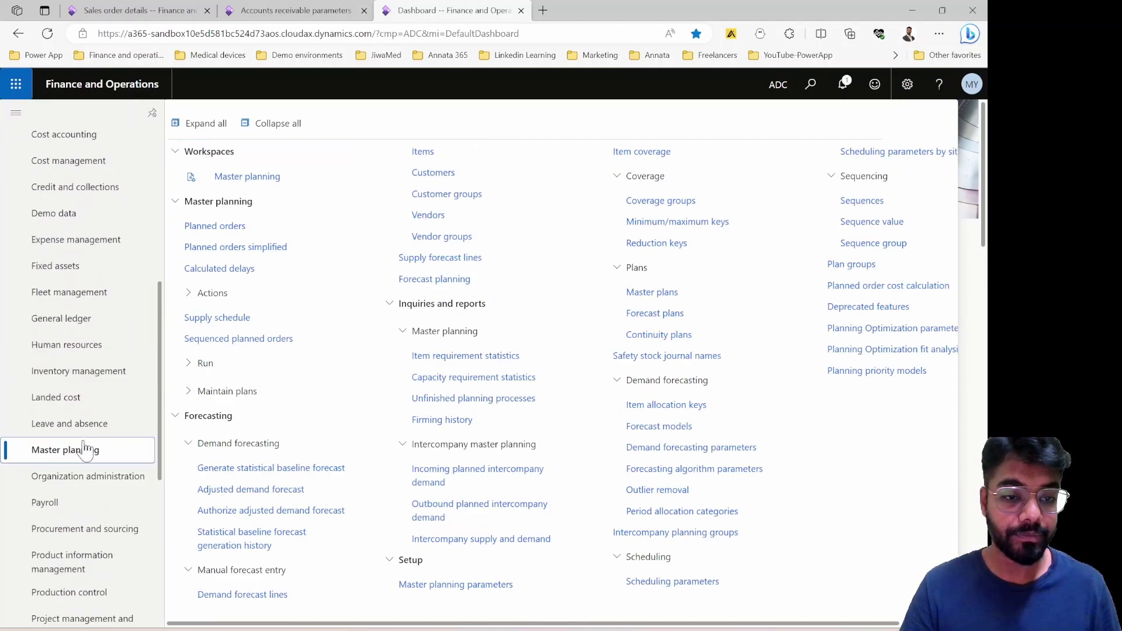
pyautogui.click(643, 153)
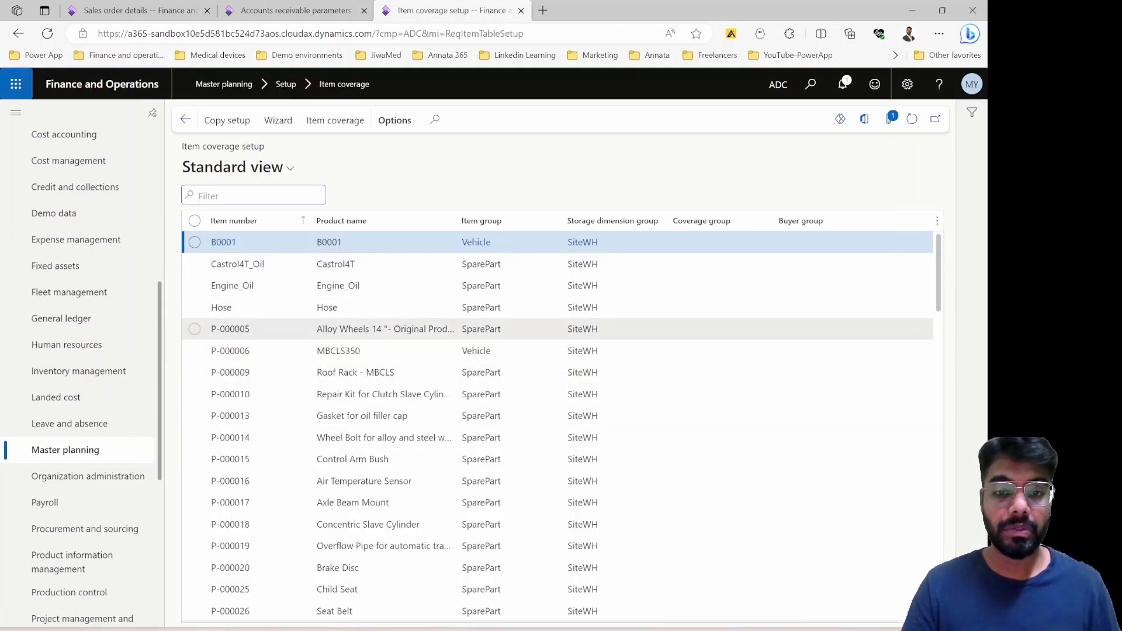
# Open the Master planning coverage groups and bring up the Default group's safety margins in days
pyautogui.click(80, 451)
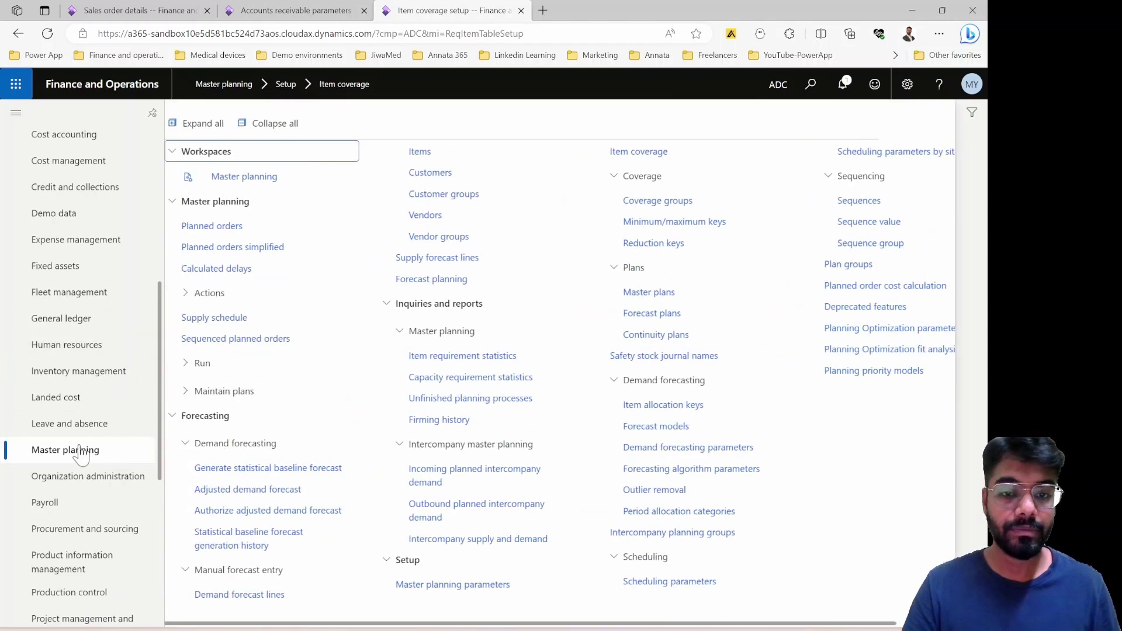
pyautogui.click(658, 203)
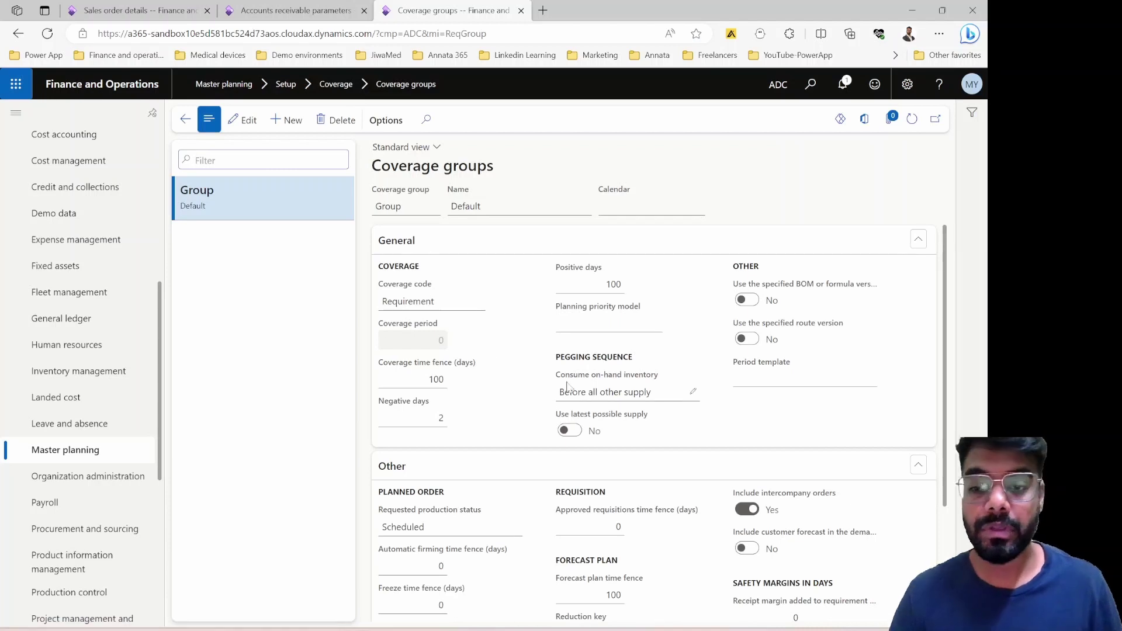
pyautogui.scroll(-3, 615, 425)
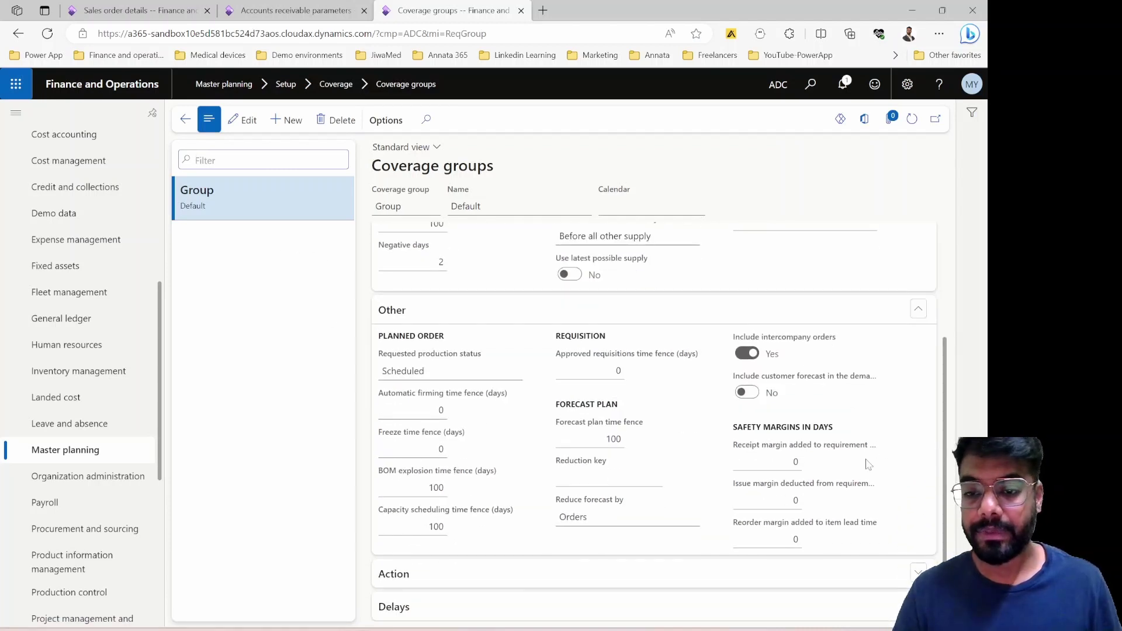
# Open the issue margin of the Default coverage group for editing
pyautogui.click(794, 500)
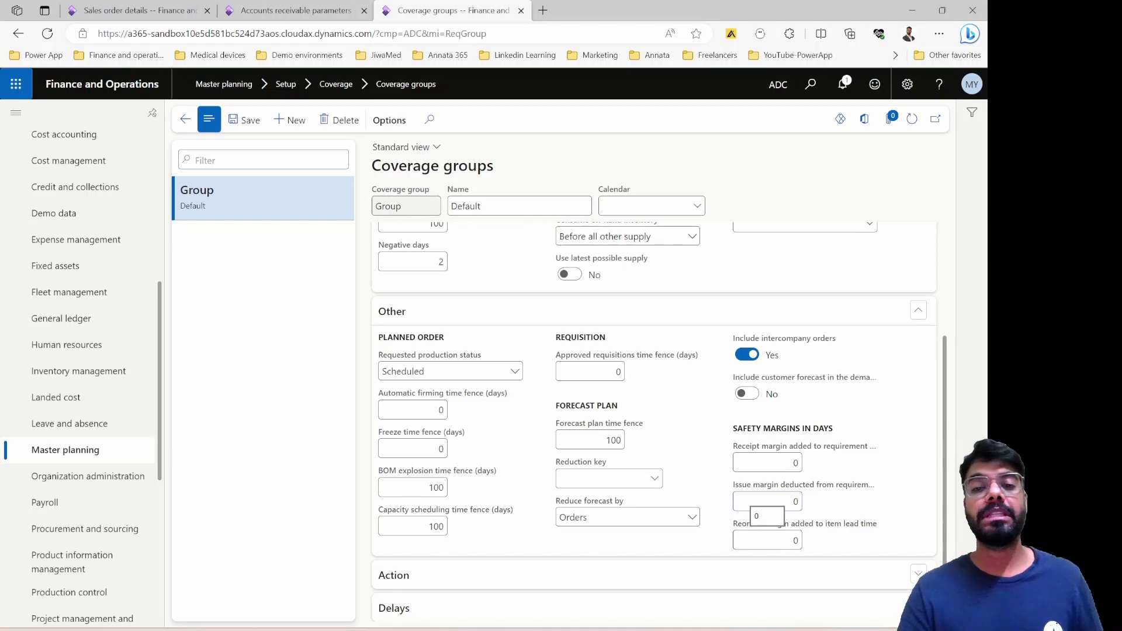
pyautogui.click(760, 501)
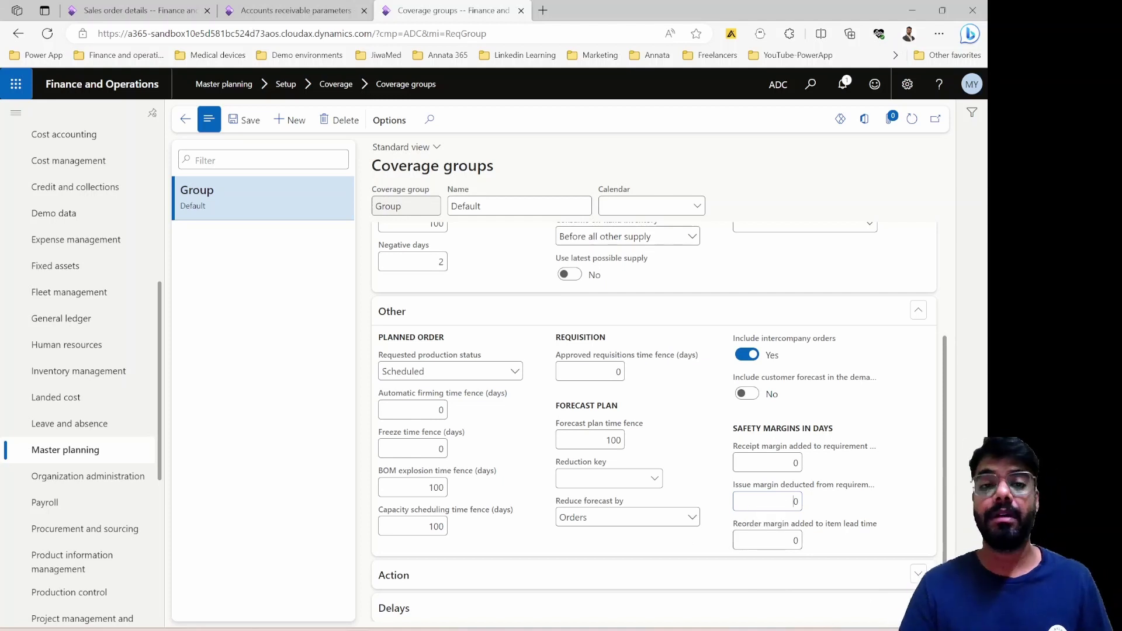
# Return to the accounts receivable parameters and set the delivery date control to Sales lead time
pyautogui.click(295, 10)
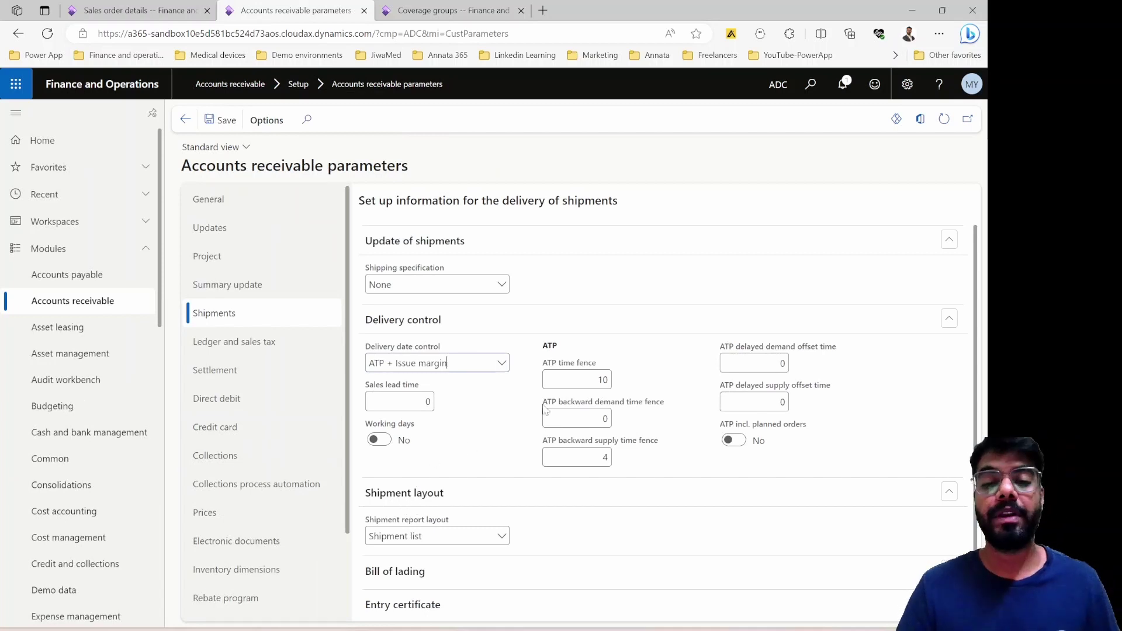
pyautogui.click(501, 363)
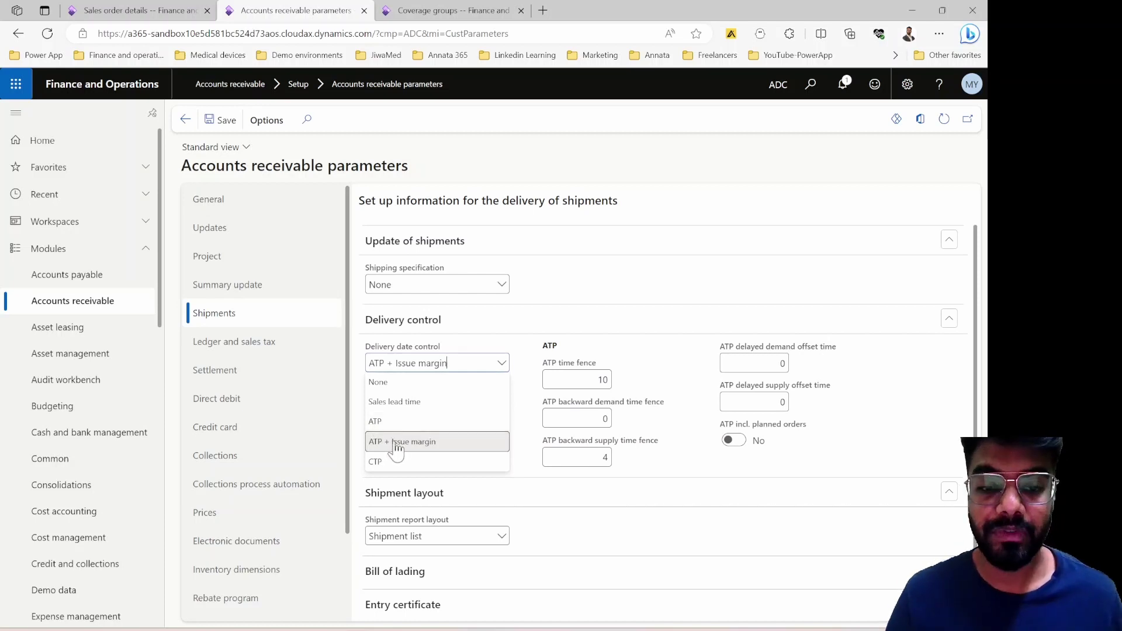
pyautogui.click(411, 403)
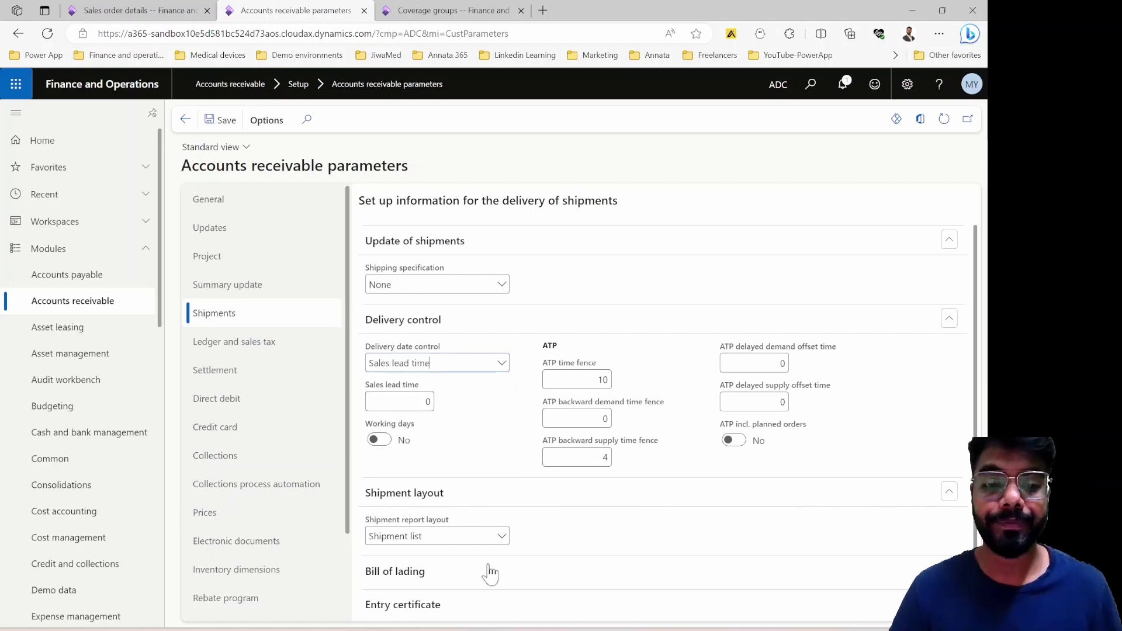
# Enter a sales lead time of 3 and correct it to 2
pyautogui.click(234, 133)
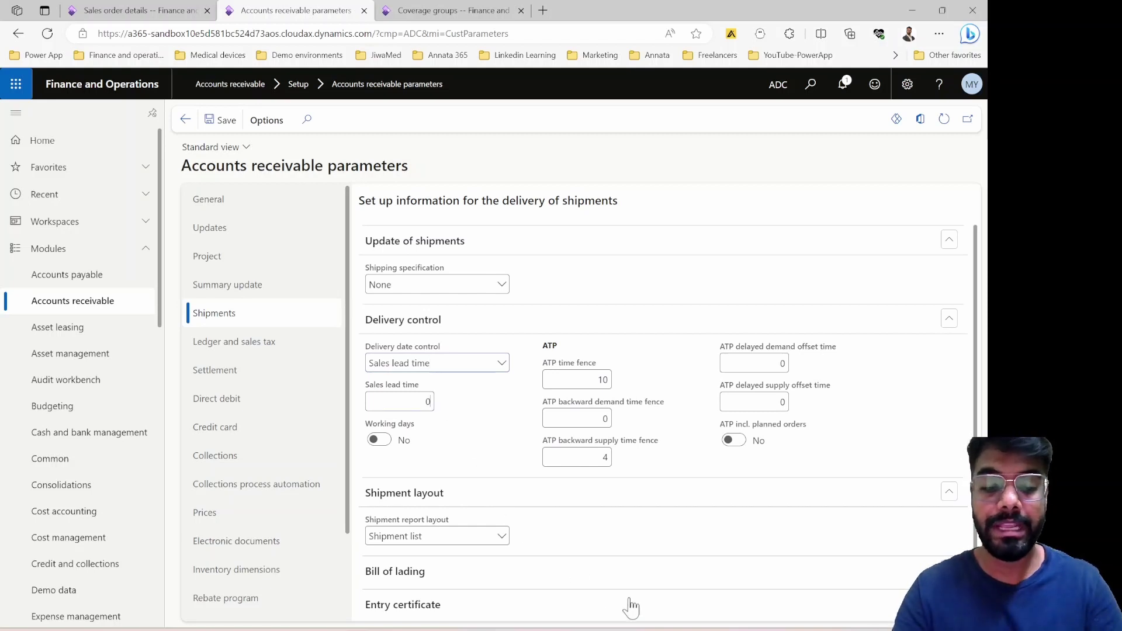
pyautogui.press('BackSpace')
pyautogui.write('3')
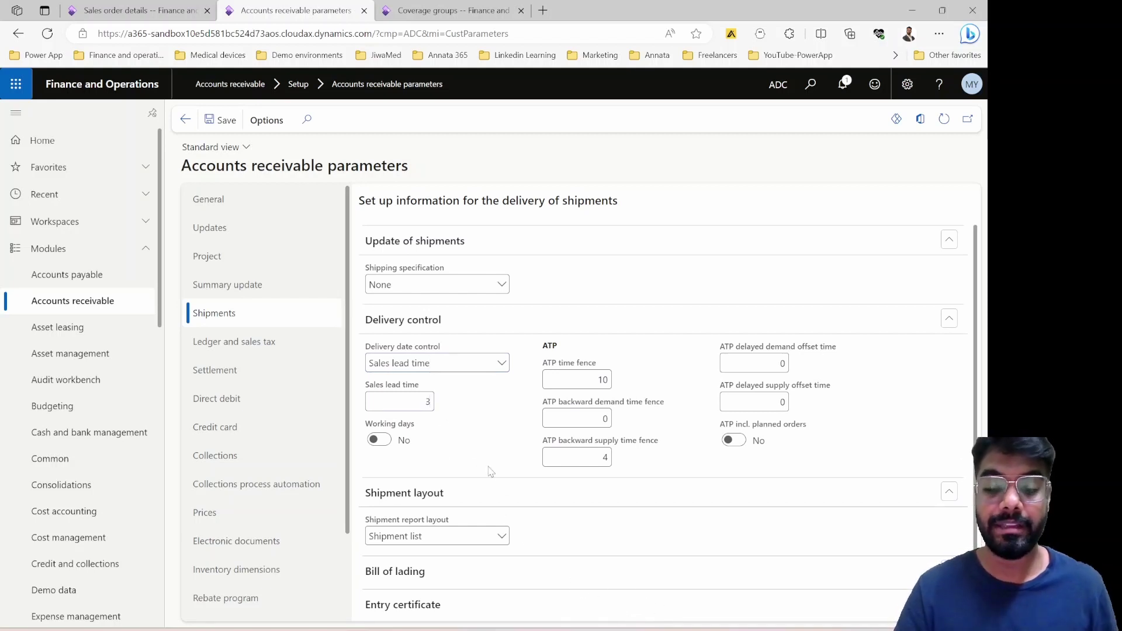
pyautogui.press('BackSpace')
pyautogui.write('2')
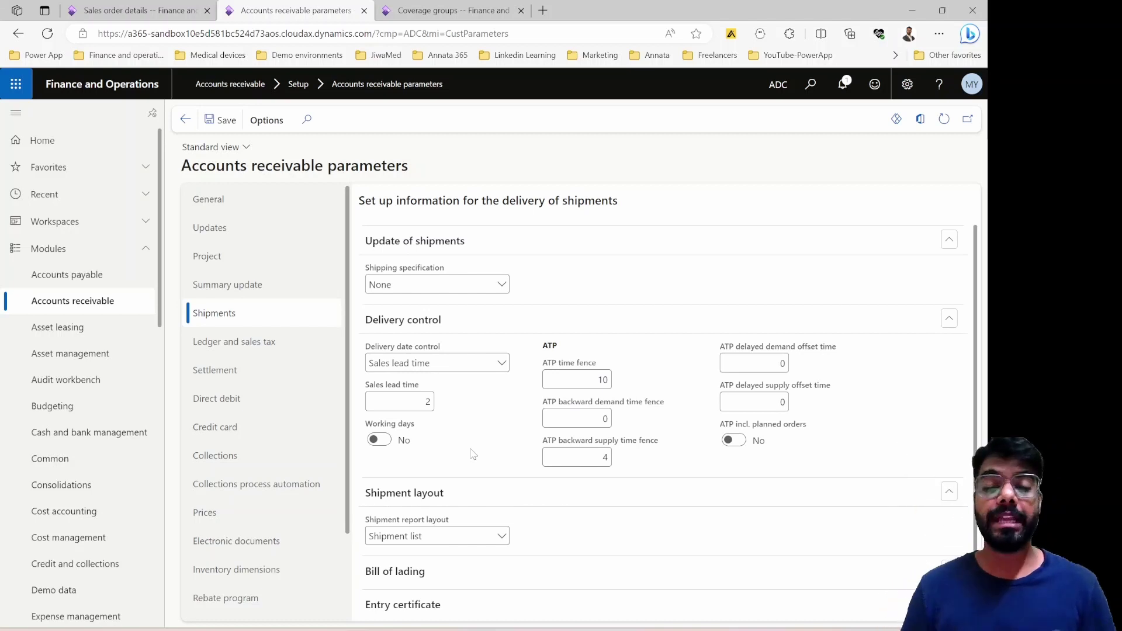
# Examine the requested ship date, available receipt date and transport days in the sales order line's available ship and receipt dates
pyautogui.click(117, 10)
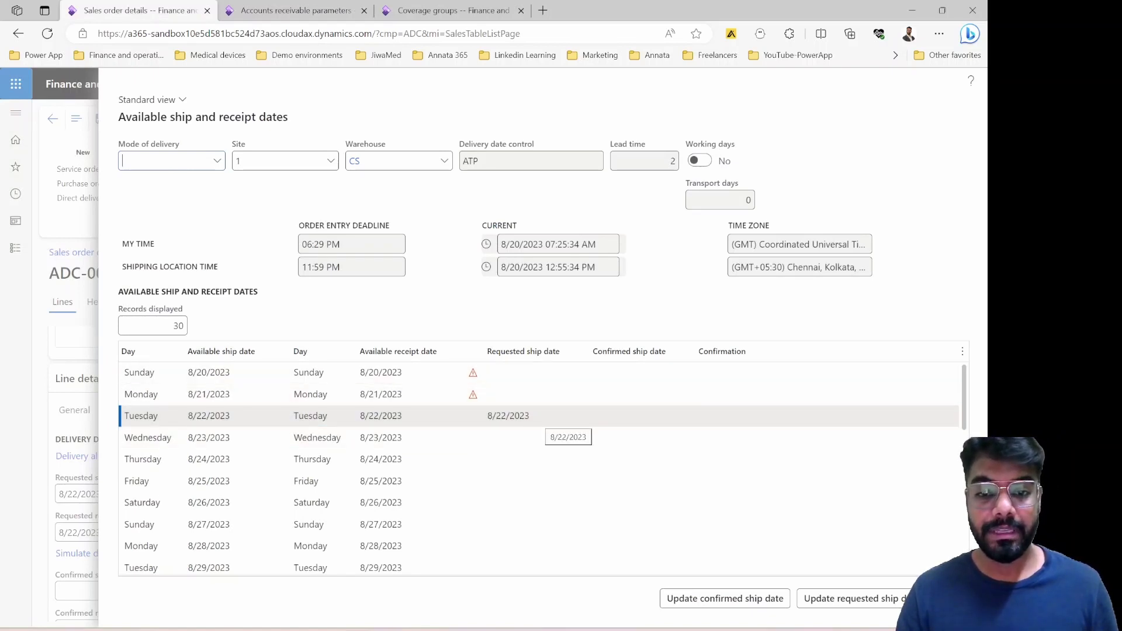
pyautogui.click(529, 417)
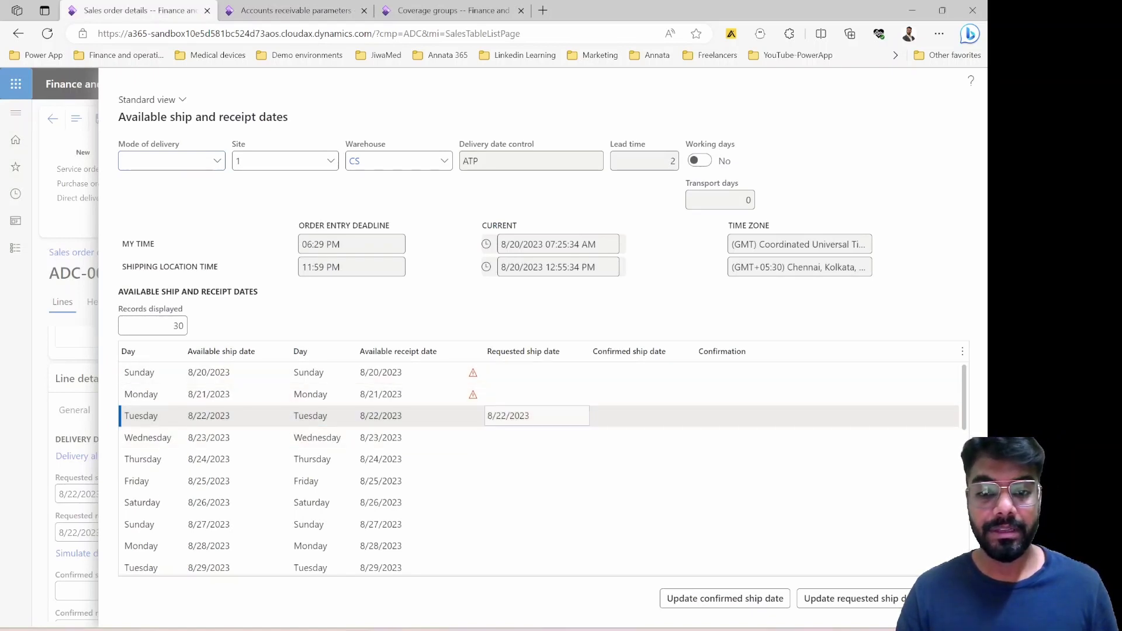
pyautogui.click(402, 418)
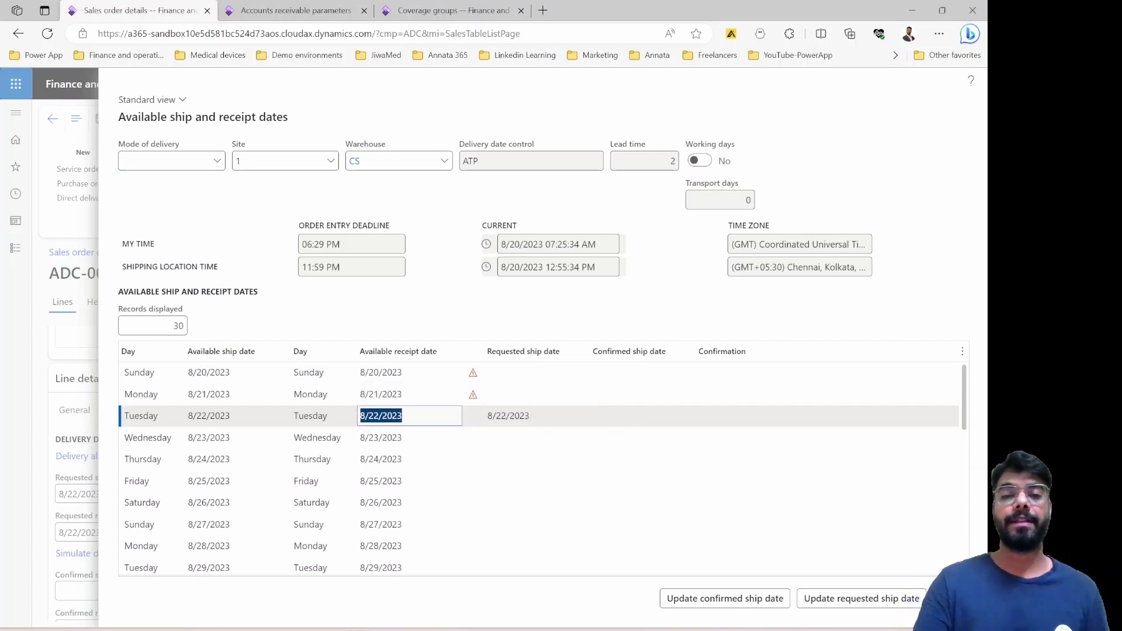
pyautogui.click(748, 199)
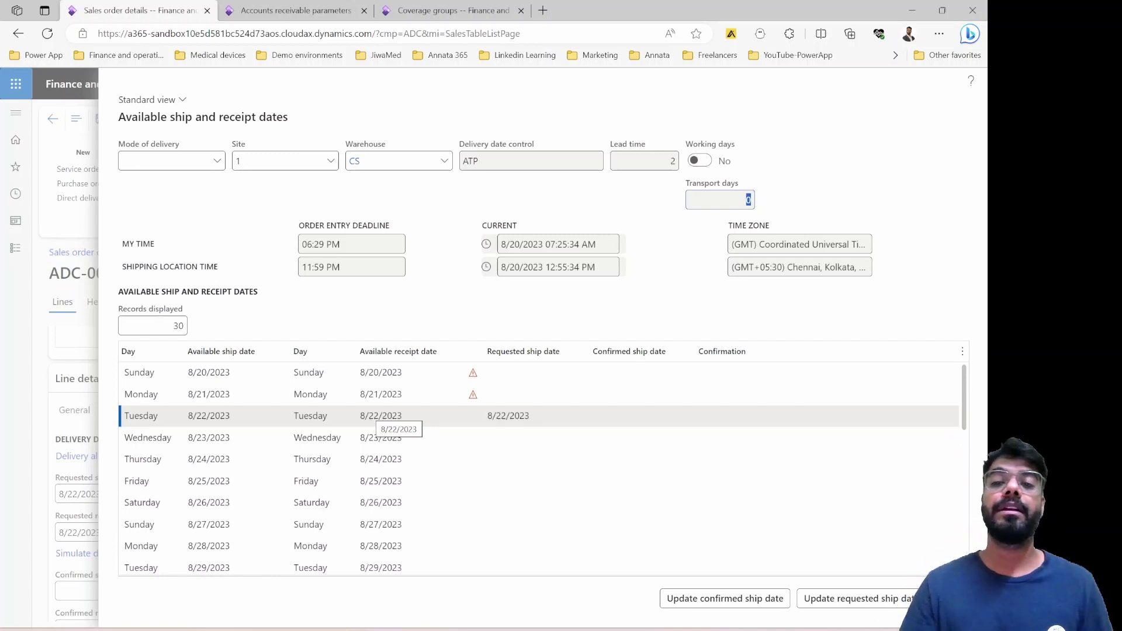
pyautogui.moveTo(712, 183)
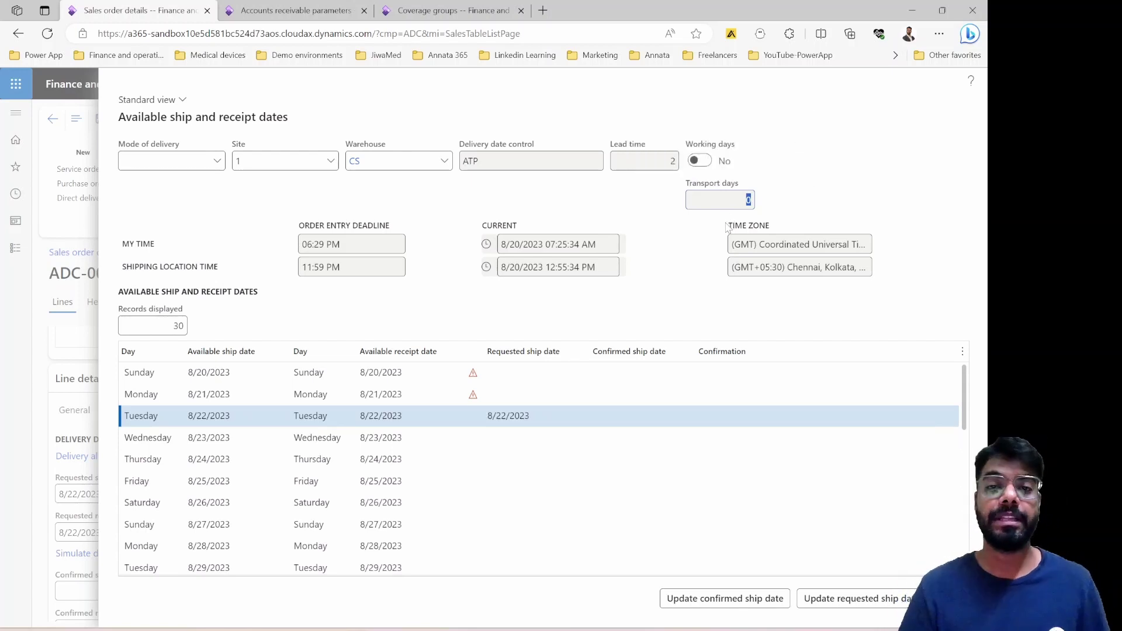
# Open the Transport days setup under Distribution in the Inventory management module from the coverage groups page
pyautogui.click(293, 10)
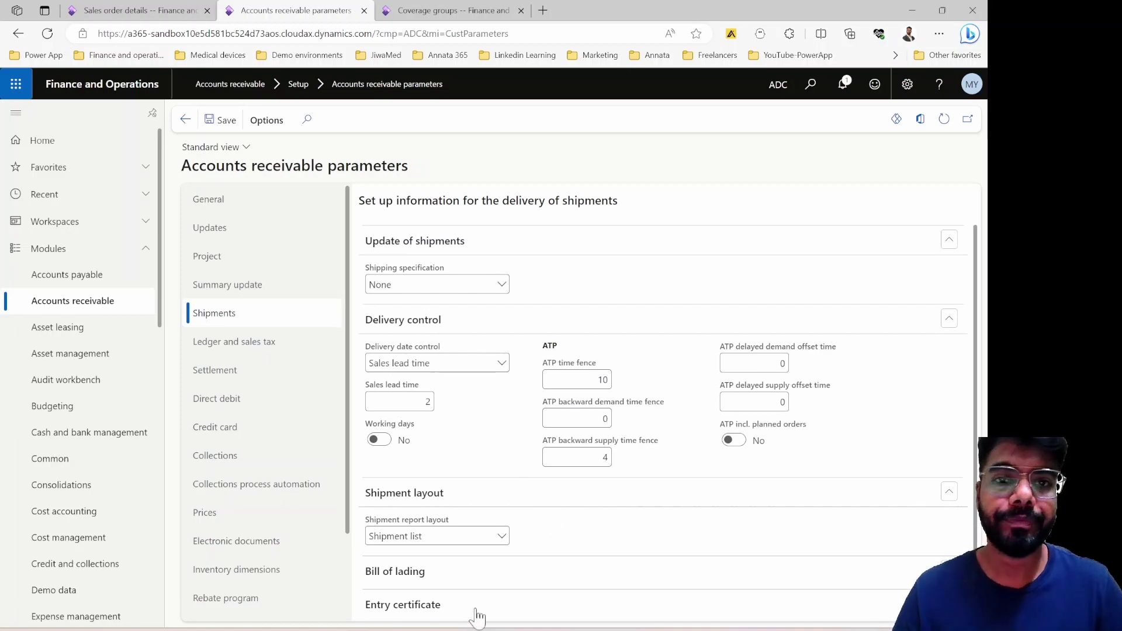
pyautogui.hotkey('ctrl', 'Tab')
pyautogui.click(120, 370)
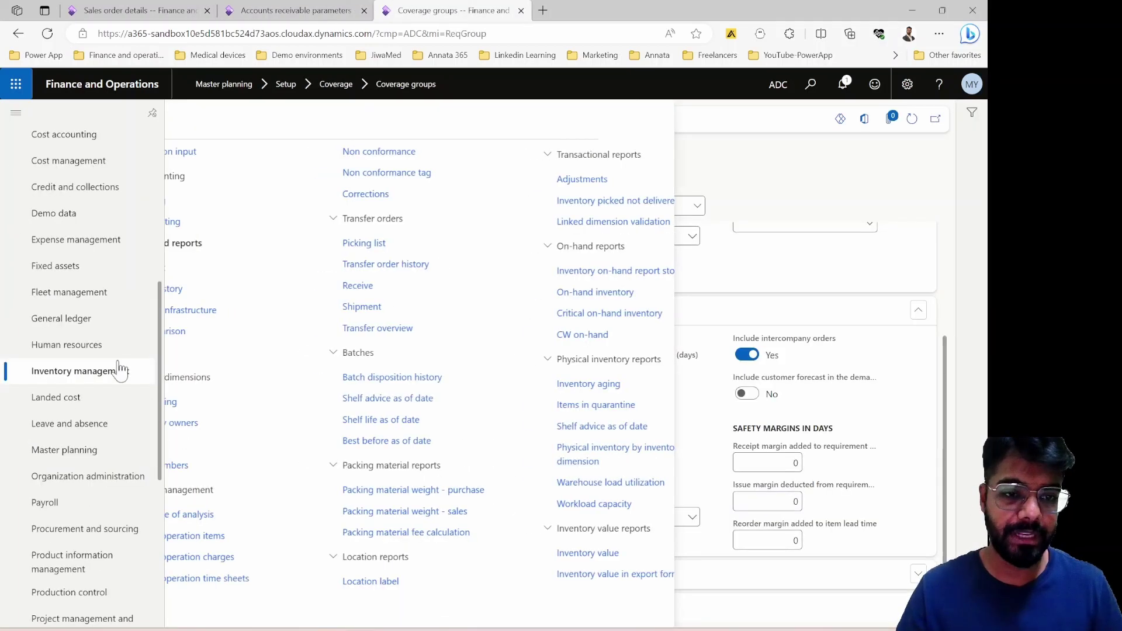
pyautogui.moveTo(273, 623); pyautogui.dragTo(581, 623)
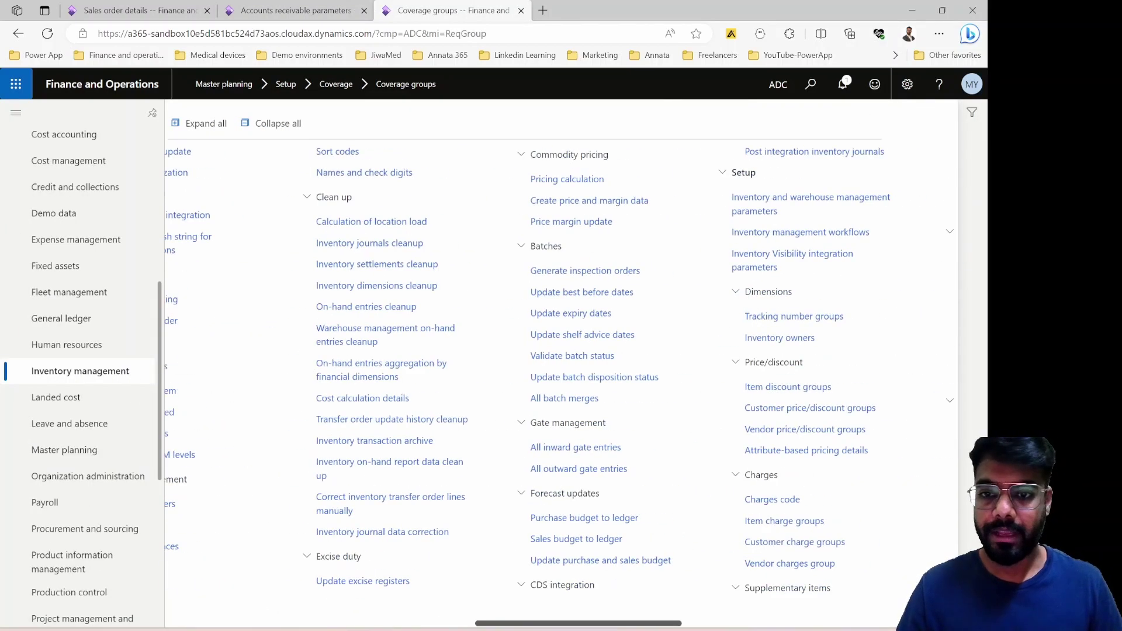
pyautogui.hscroll(5, 664, 421)
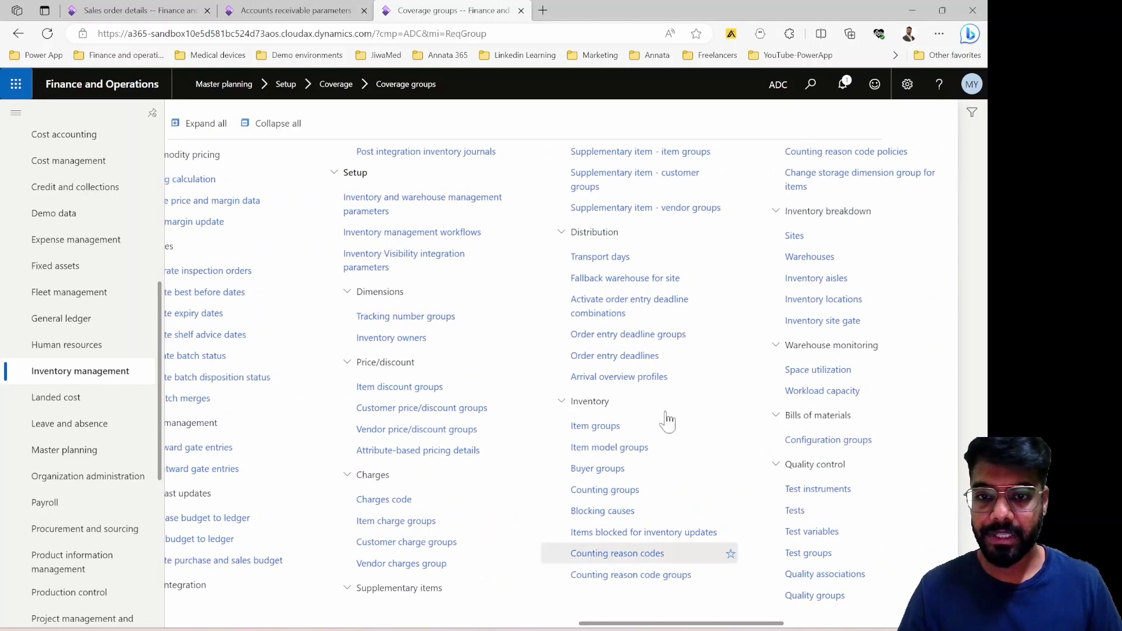
pyautogui.click(607, 263)
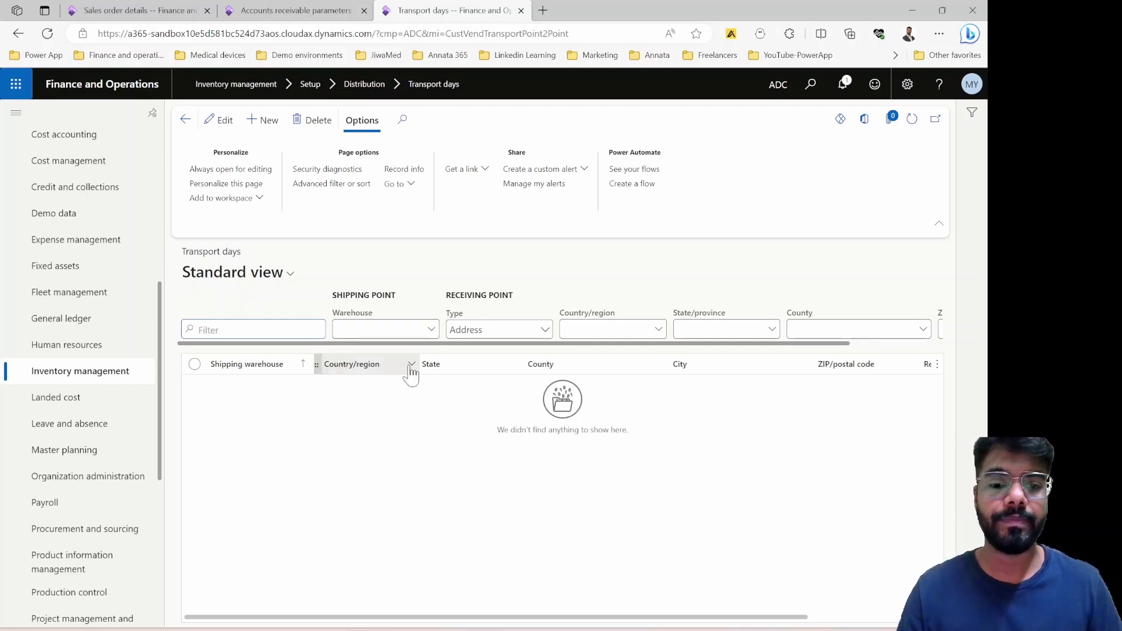
# Filter the transport days by shipping warehouse CS and create a new record with 1 transport day
pyautogui.click(351, 329)
pyautogui.write('cs')
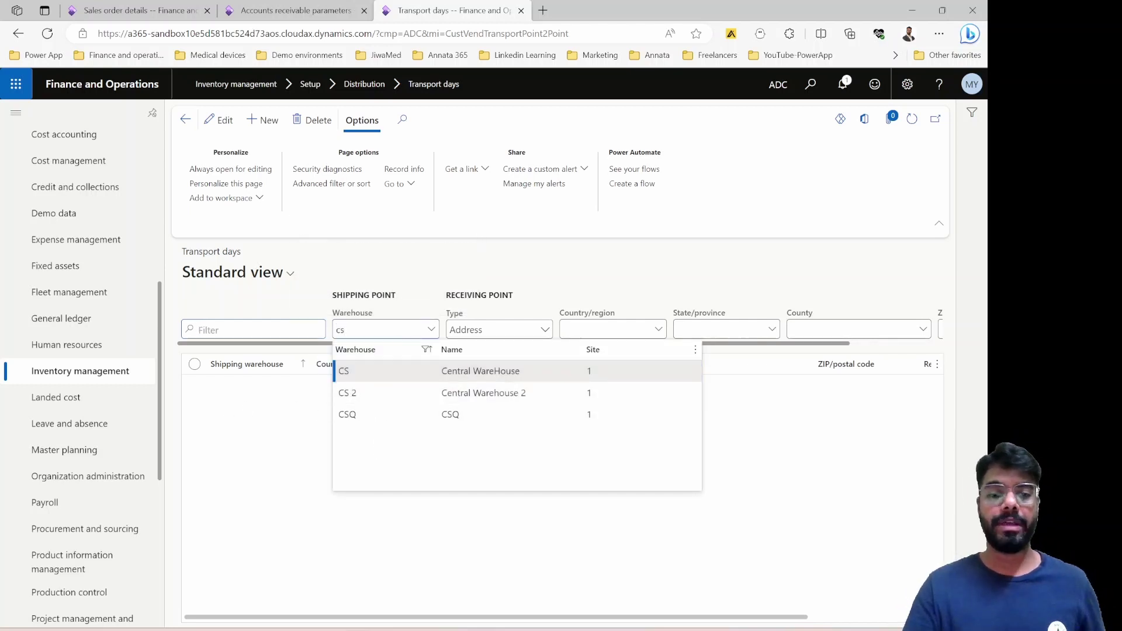
pyautogui.press('Return')
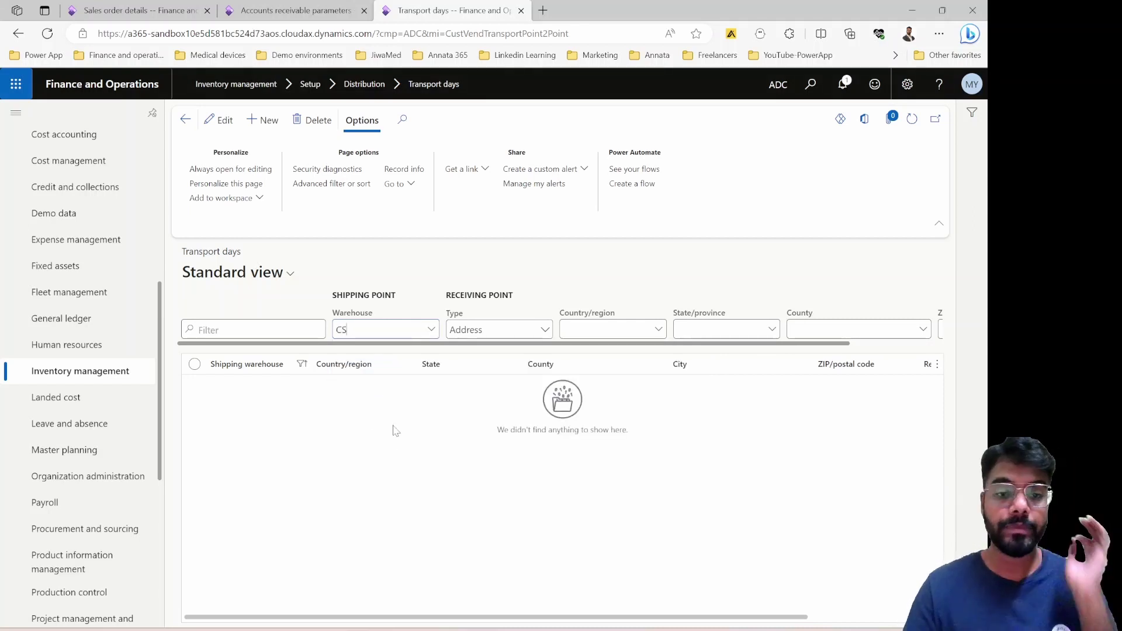
pyautogui.hotkey('alt', 'n')
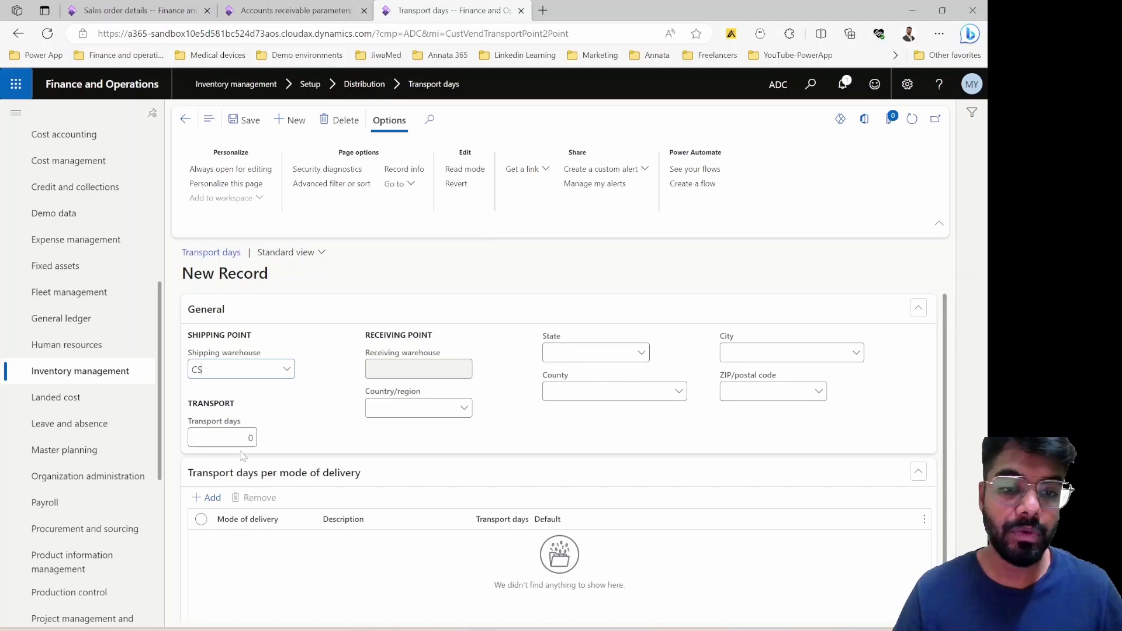
pyautogui.write('1')
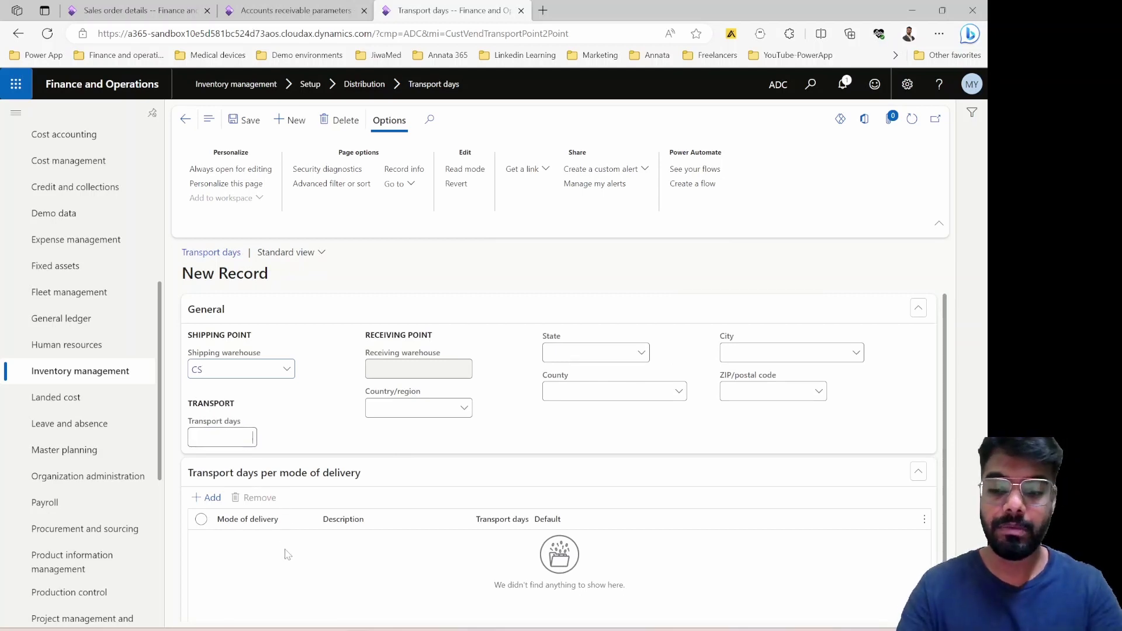
# Set the receiving point's country/region to IND and its state to Andhra
pyautogui.click(459, 410)
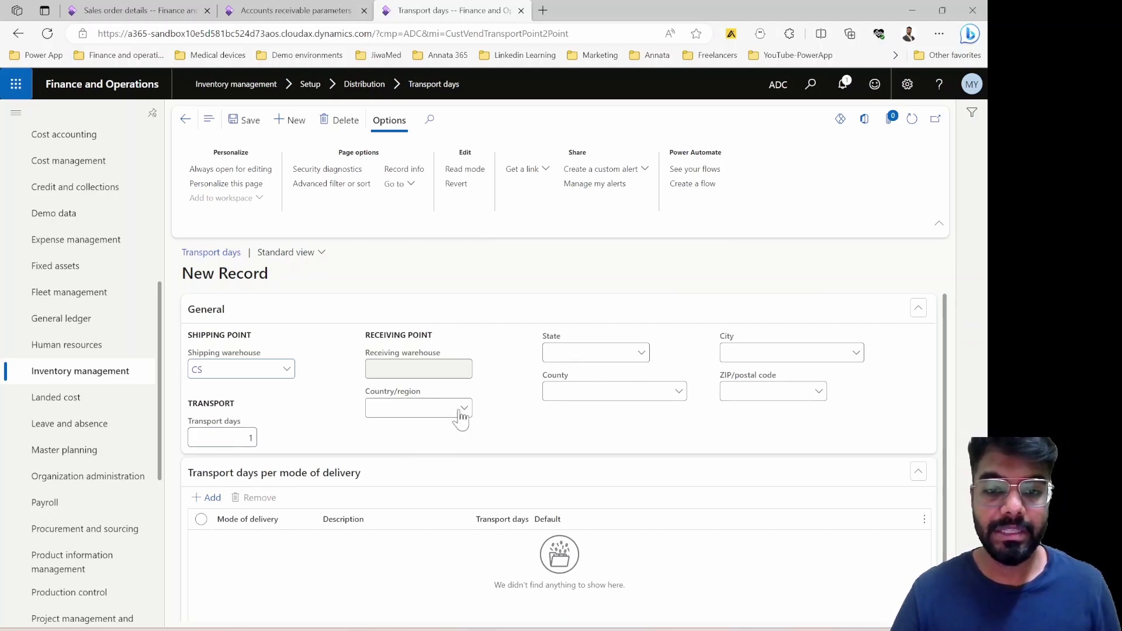
pyautogui.write('ind')
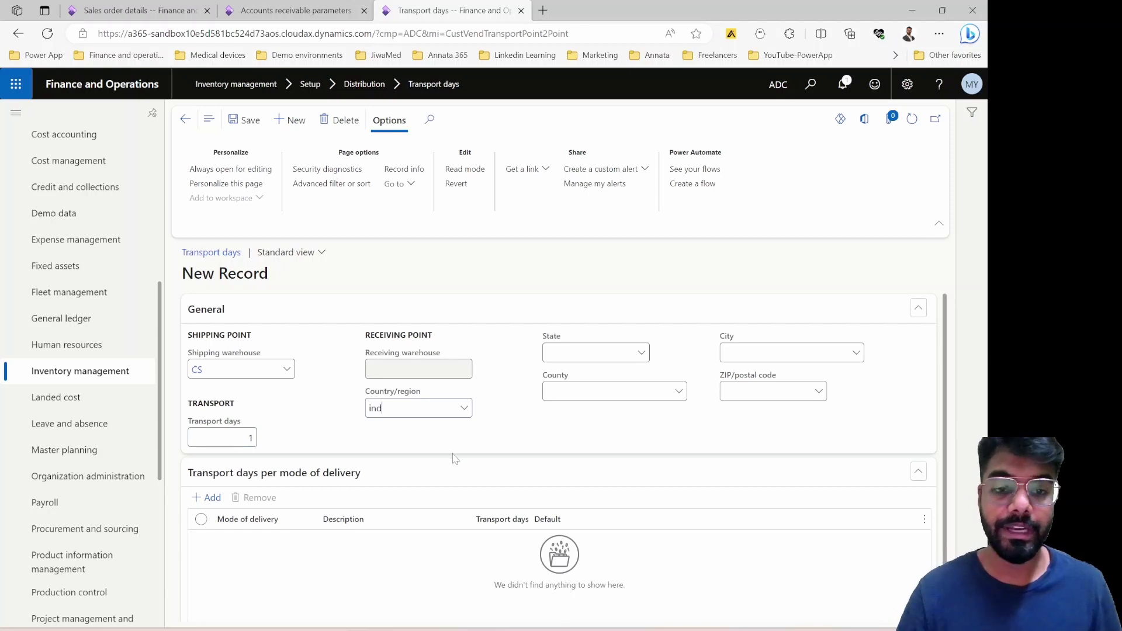
pyautogui.click(409, 447)
pyautogui.press('Tab')
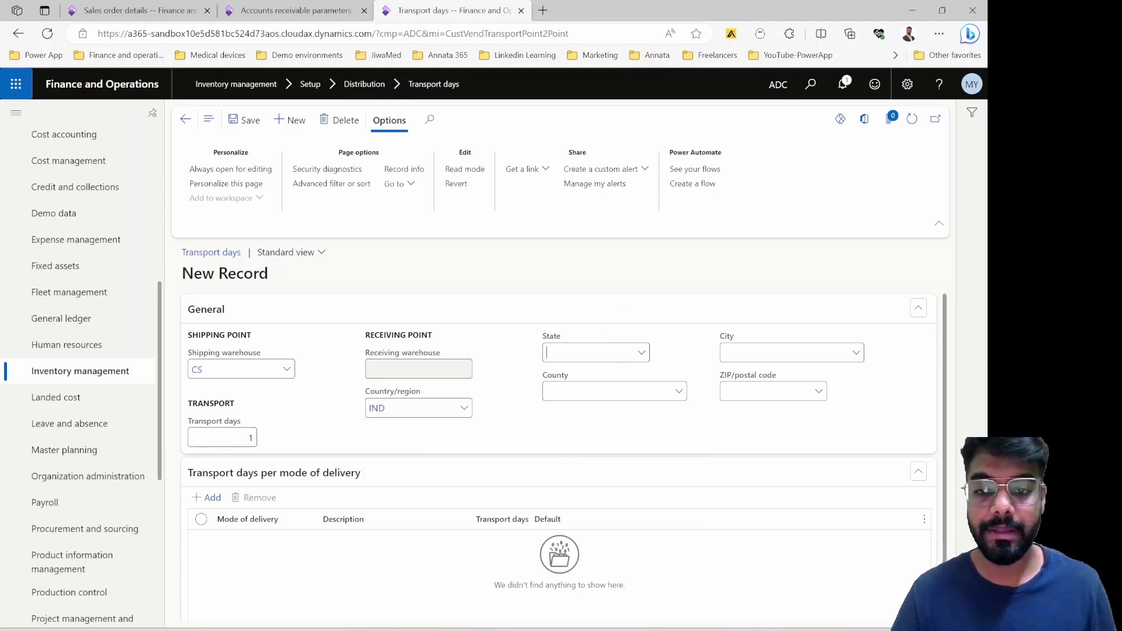
pyautogui.write('ap')
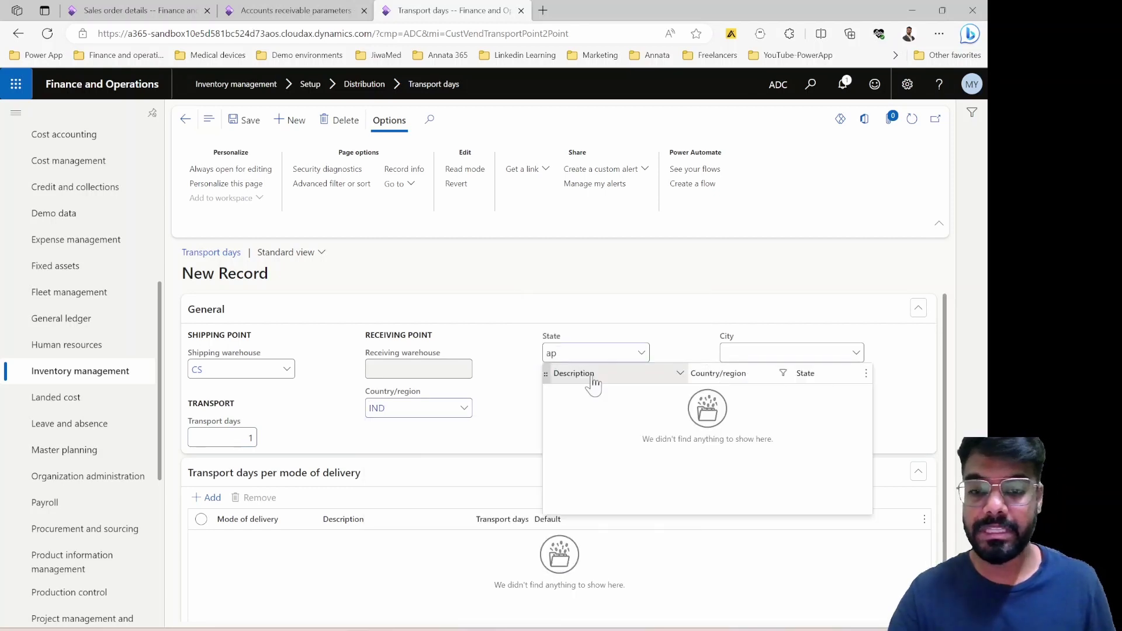
pyautogui.press('BackSpace')
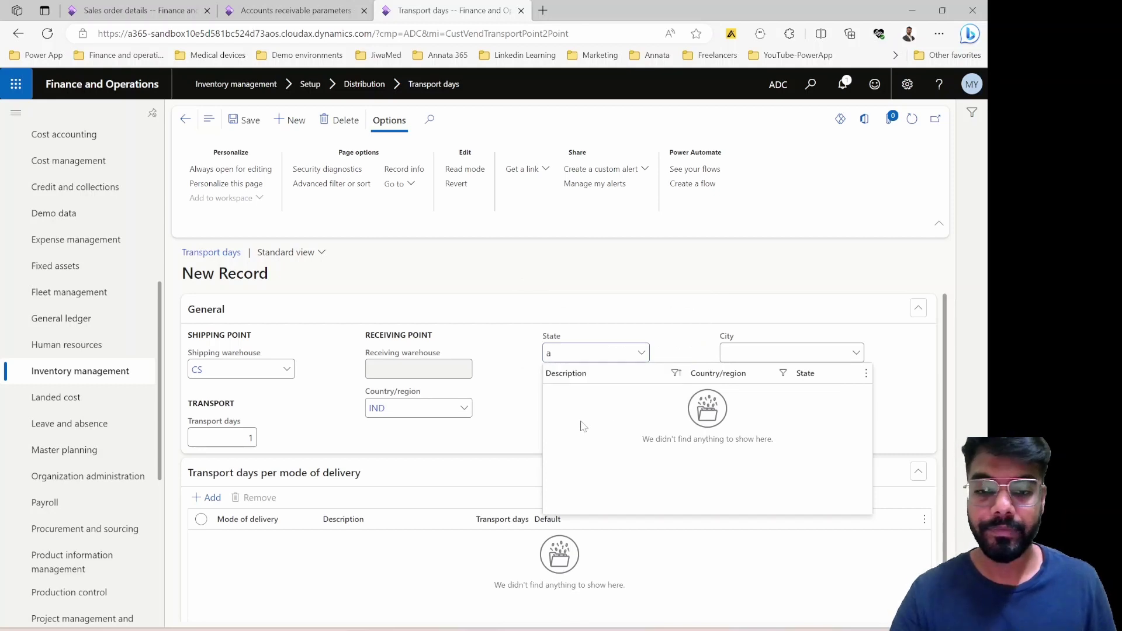
pyautogui.press('Return')
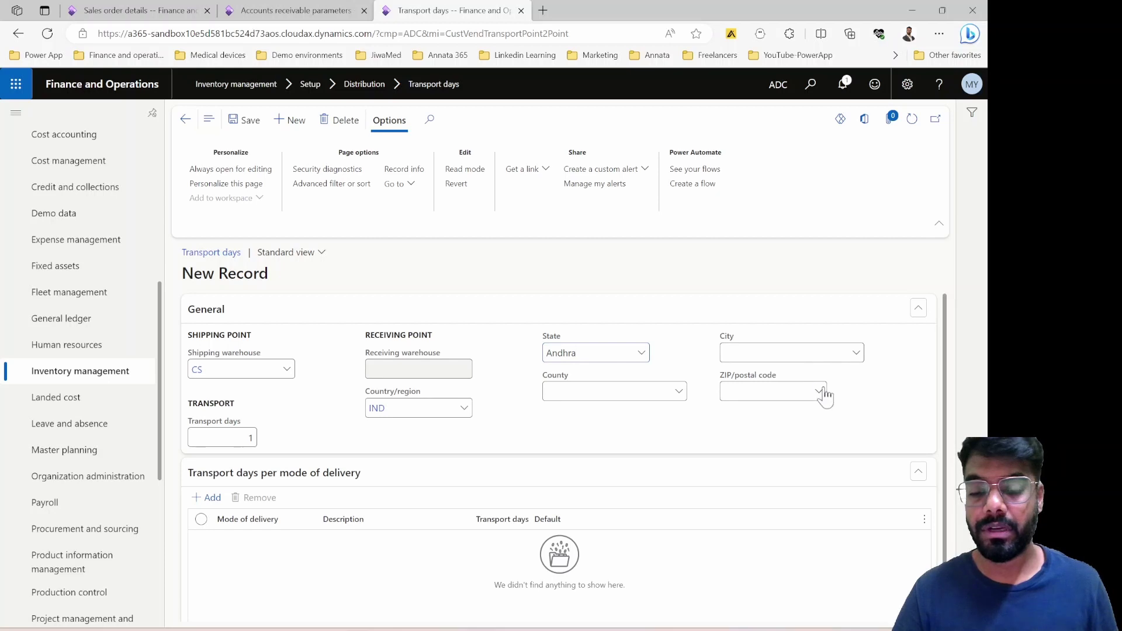
# Set the receiving point's city to Hyderabad and its ZIP/postal code to 500014
pyautogui.click(857, 354)
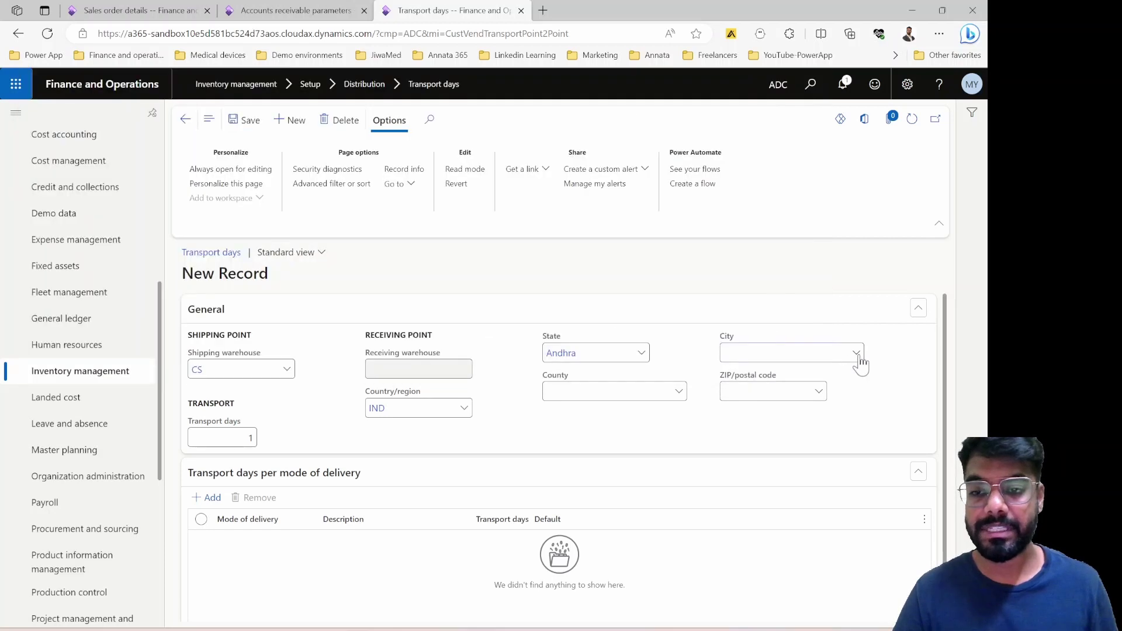
pyautogui.click(841, 394)
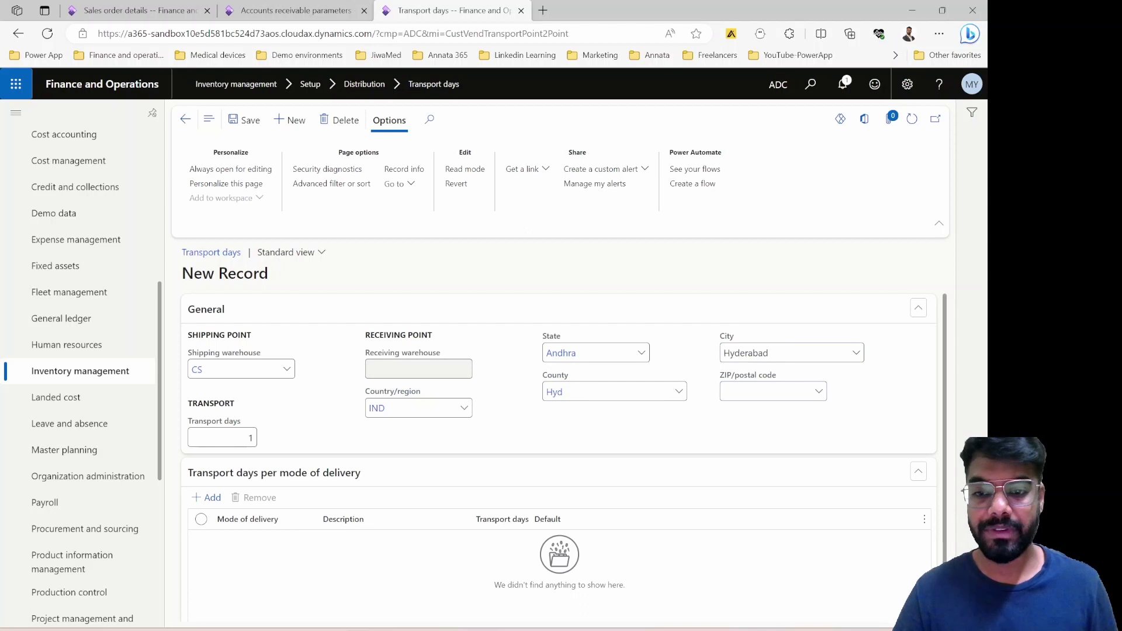
pyautogui.click(818, 393)
pyautogui.click(139, 175)
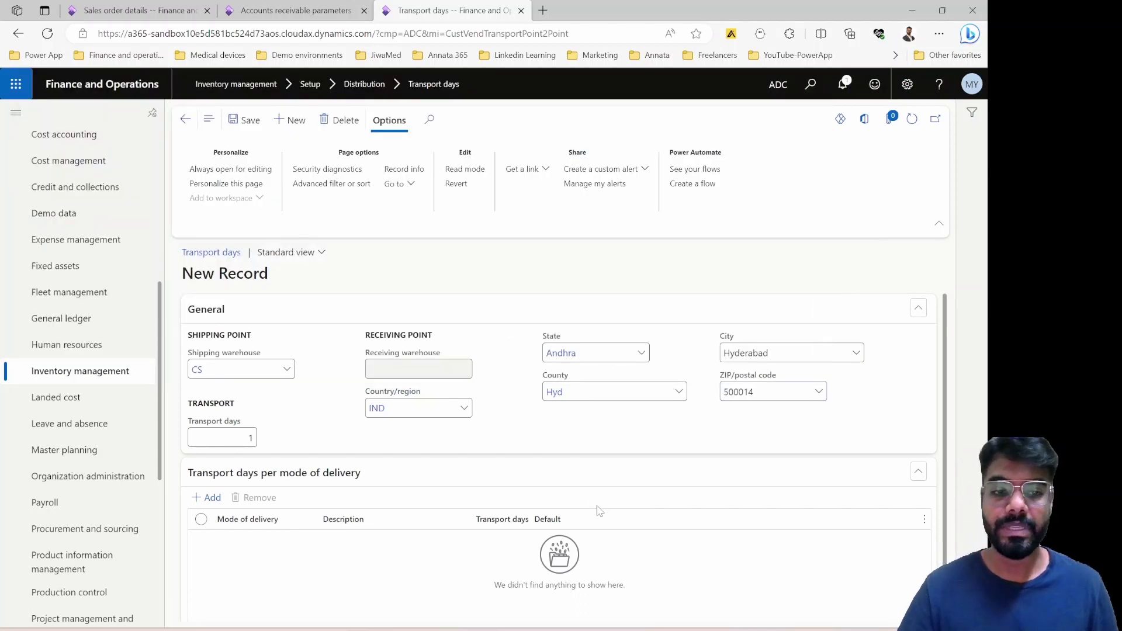
# Add a line for the Air mode of delivery to the record's transport days per mode of delivery
pyautogui.click(208, 497)
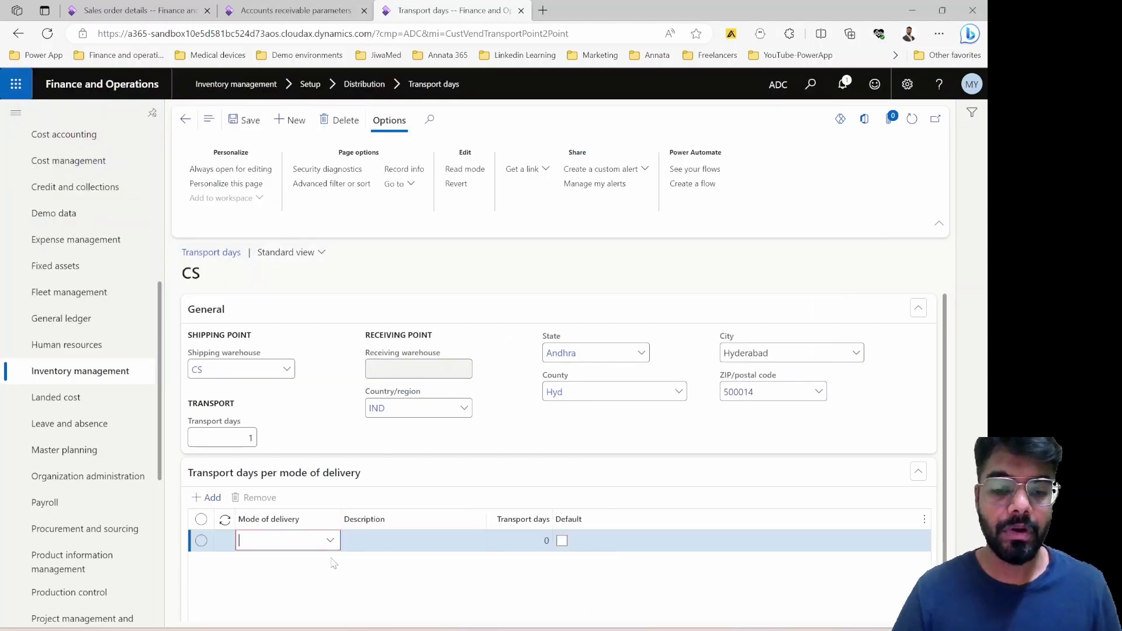
pyautogui.click(330, 540)
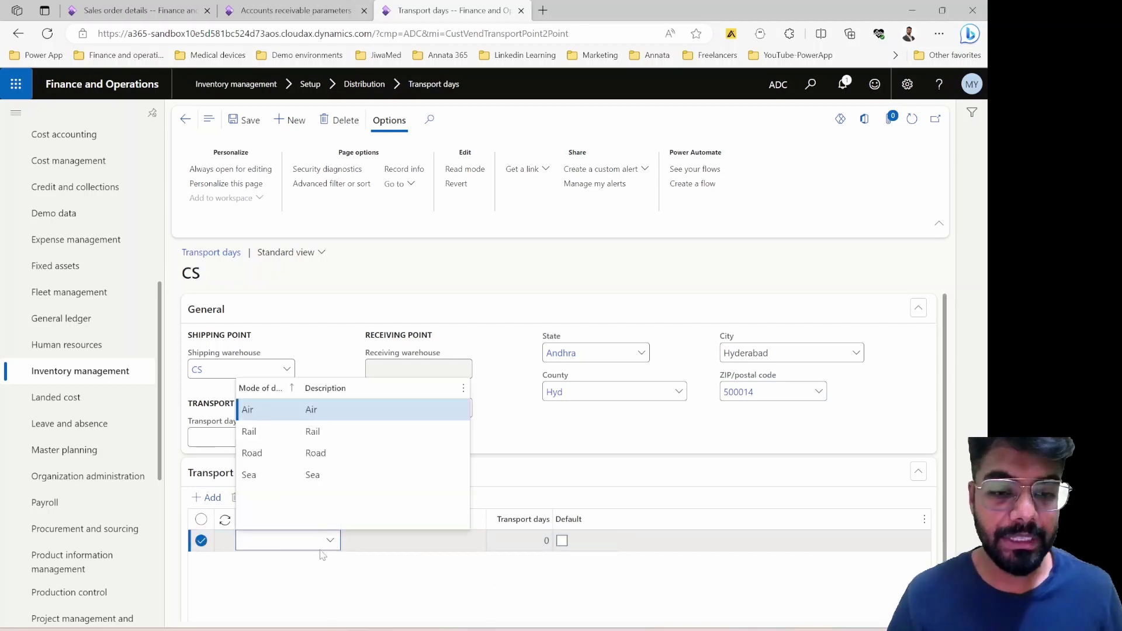
pyautogui.click(247, 409)
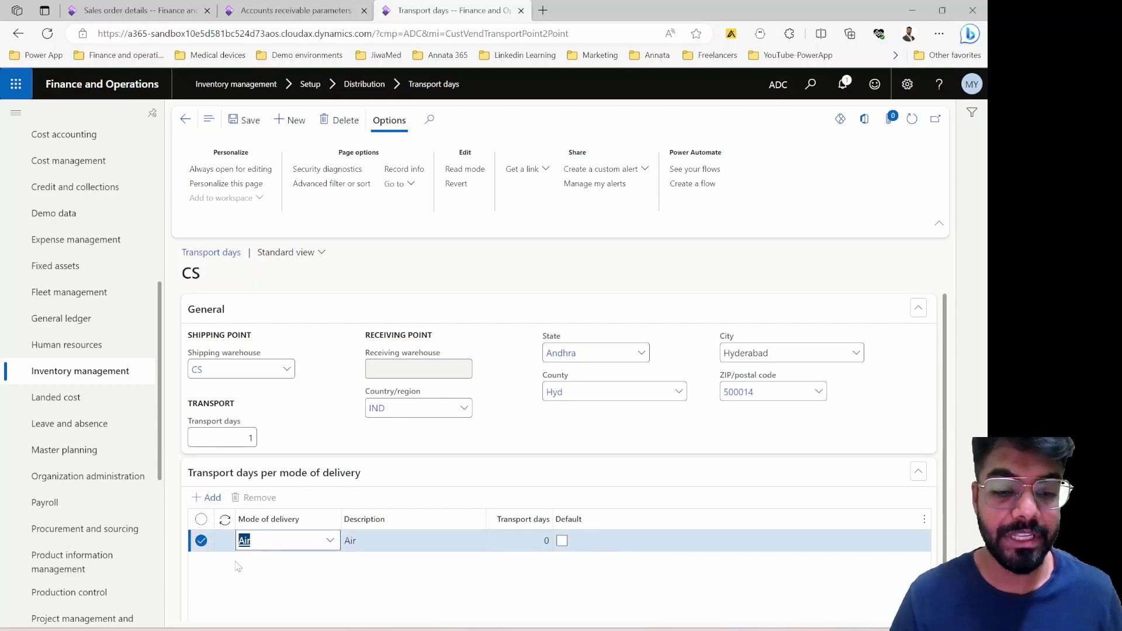
pyautogui.scroll(-1, 296, 557)
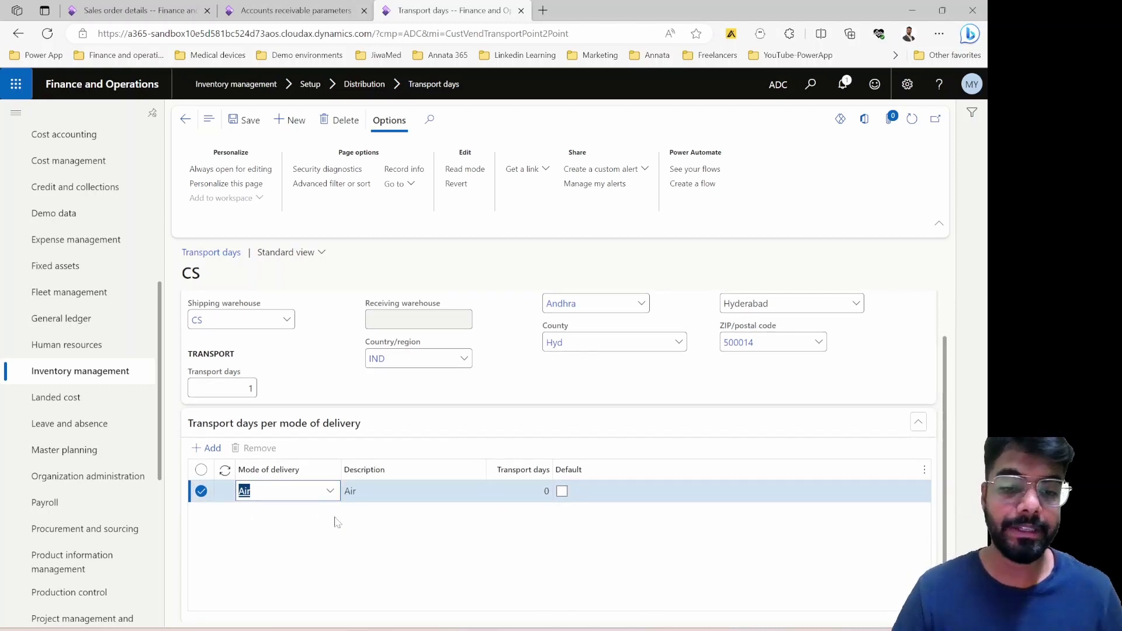
# Set the Air line's transport days to 1, make it the default mode of delivery, save the record and return to the transport days list
pyautogui.press('Tab')
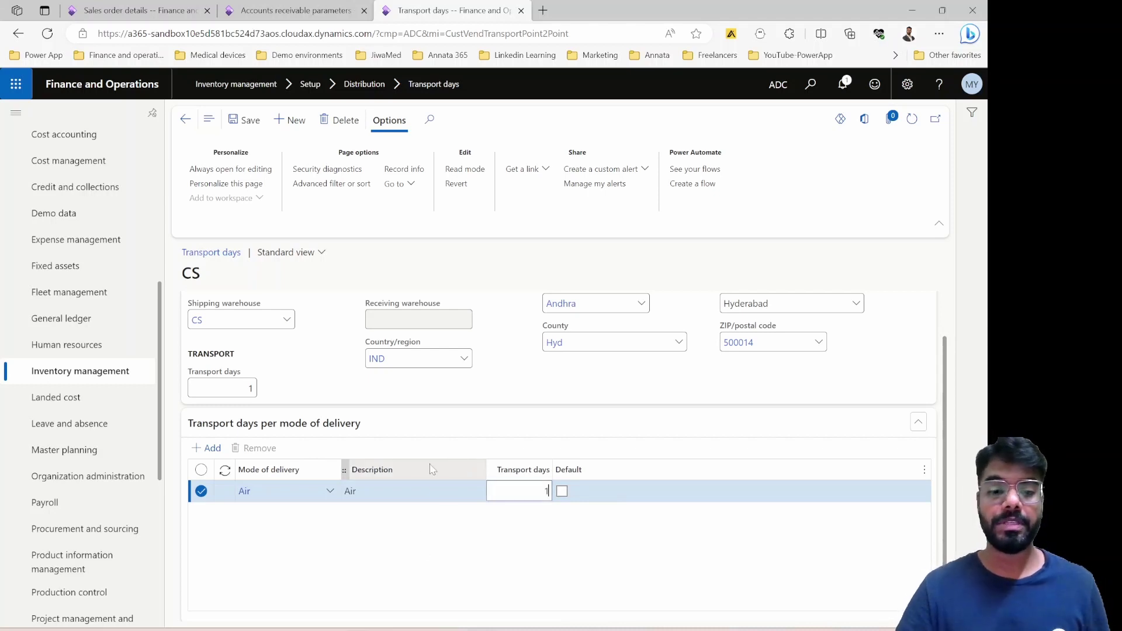
pyautogui.click(562, 501)
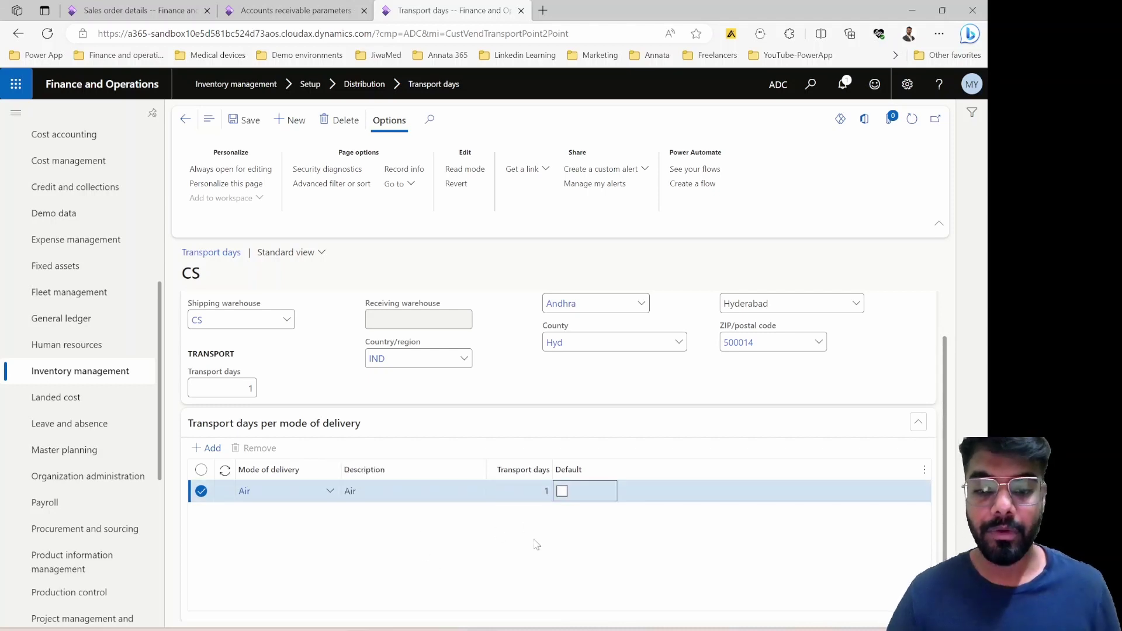
pyautogui.click(562, 491)
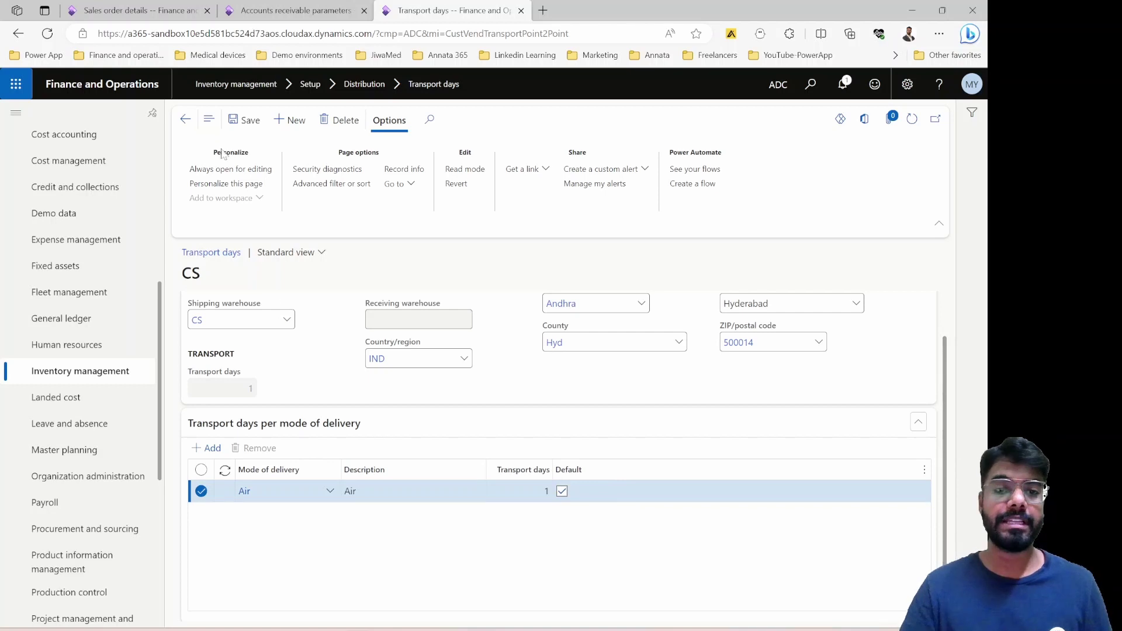
pyautogui.click(249, 120)
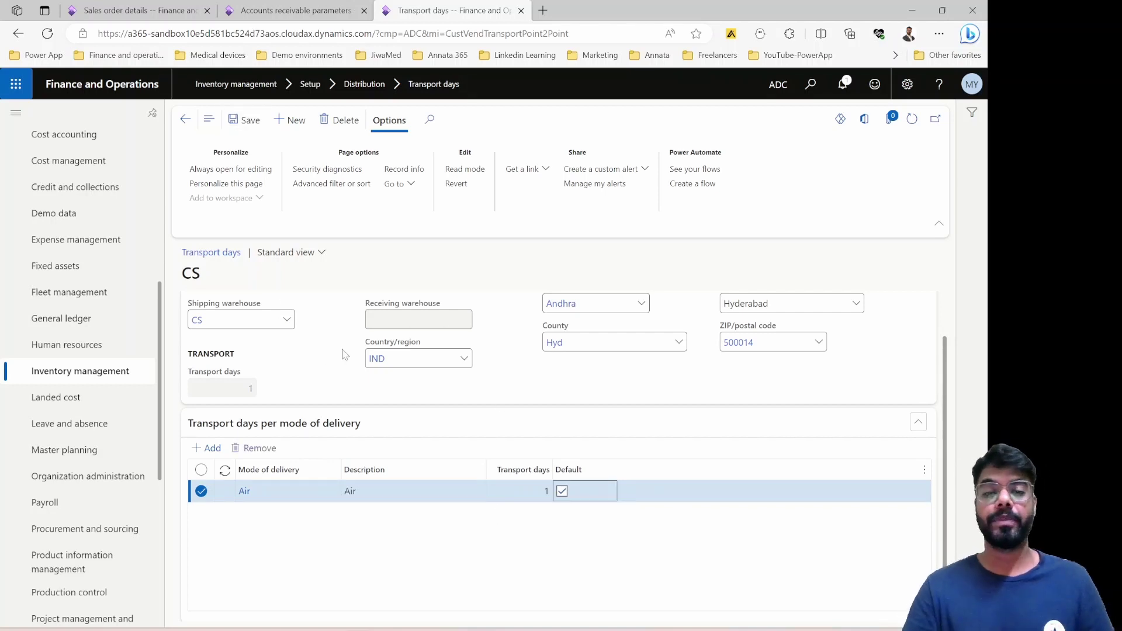
pyautogui.click(185, 119)
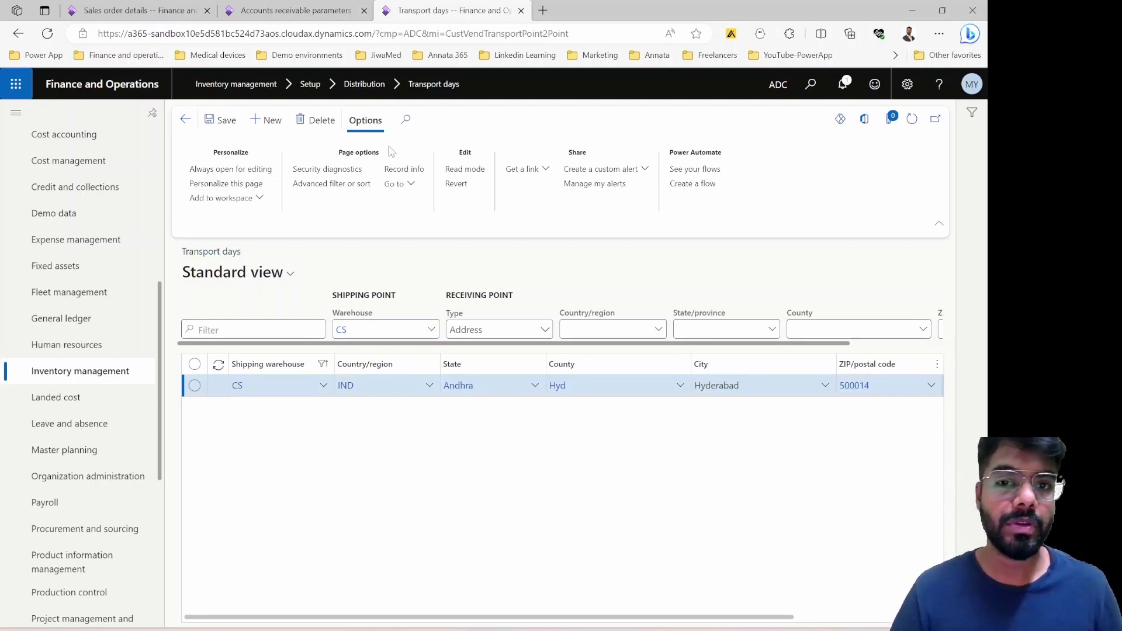
# Open the Local Customer record from Accounts receivable's customer list and check its address against the transport days receiving point
pyautogui.scroll(2, 82, 324)
pyautogui.scroll(4, 85, 329)
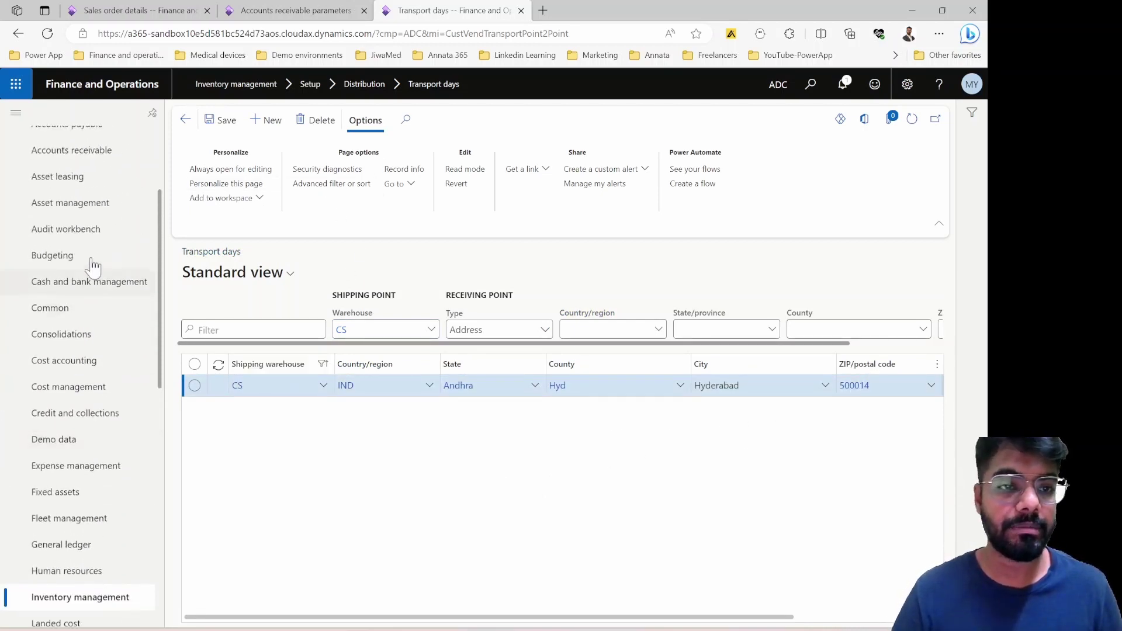
pyautogui.scroll(4, 82, 320)
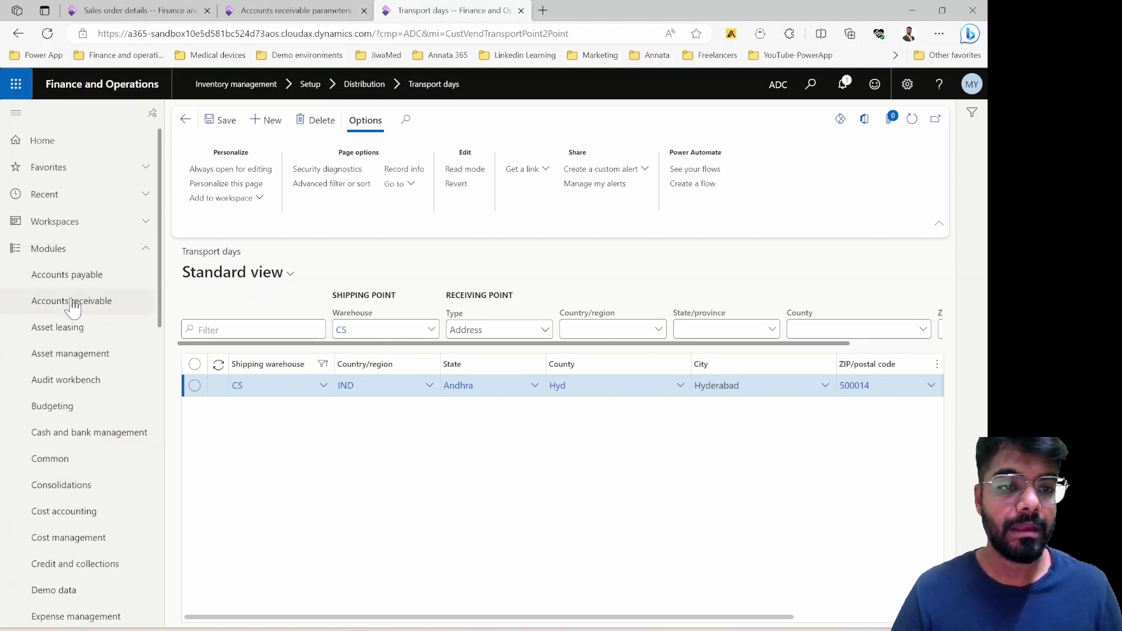
pyautogui.click(69, 301)
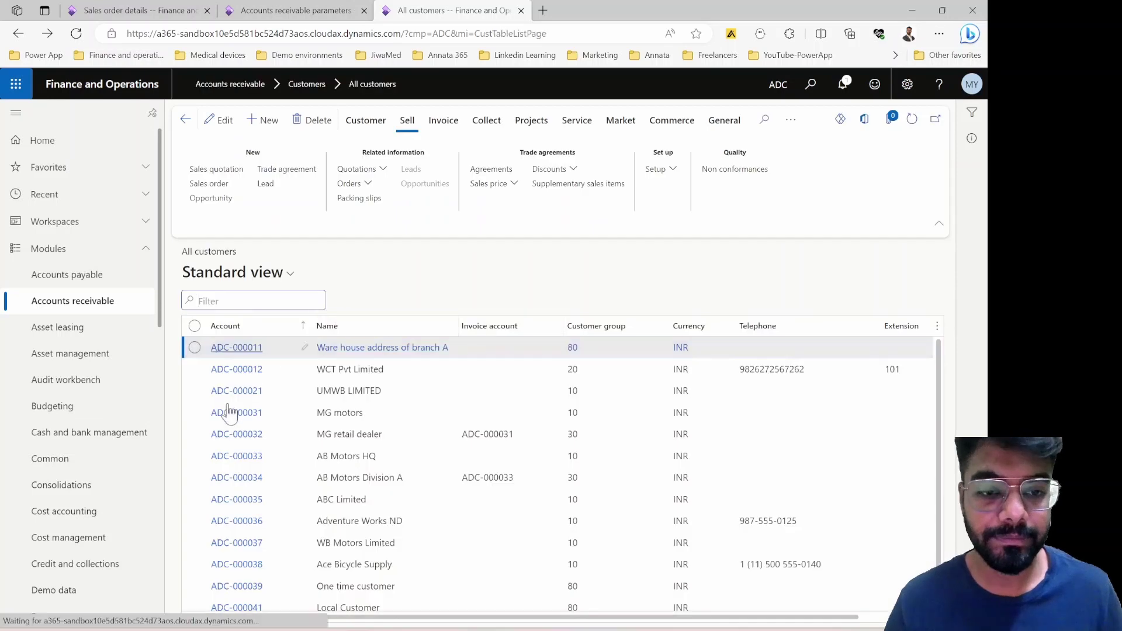
pyautogui.click(244, 606)
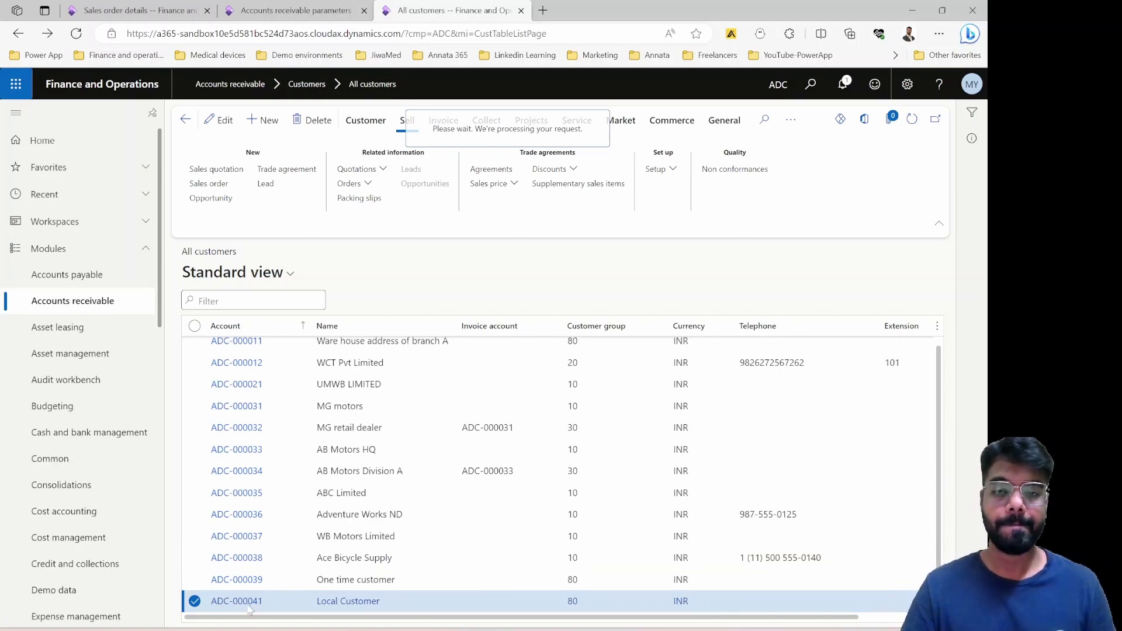
pyautogui.scroll(-3, 313, 589)
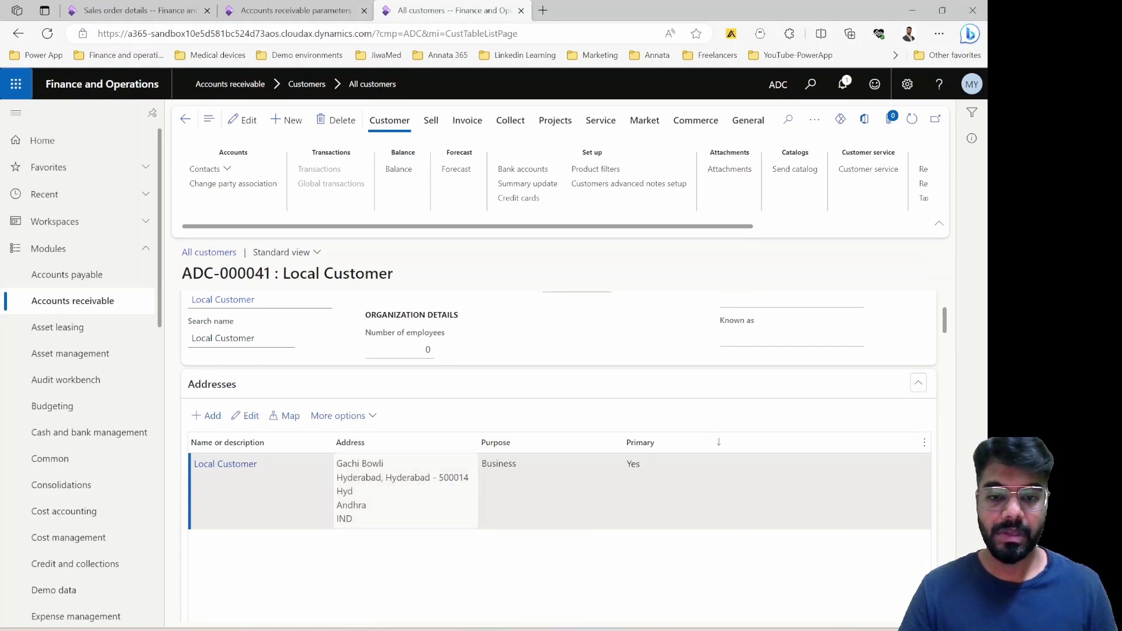
pyautogui.doubleClick(453, 478)
pyautogui.scroll(2, 253, 374)
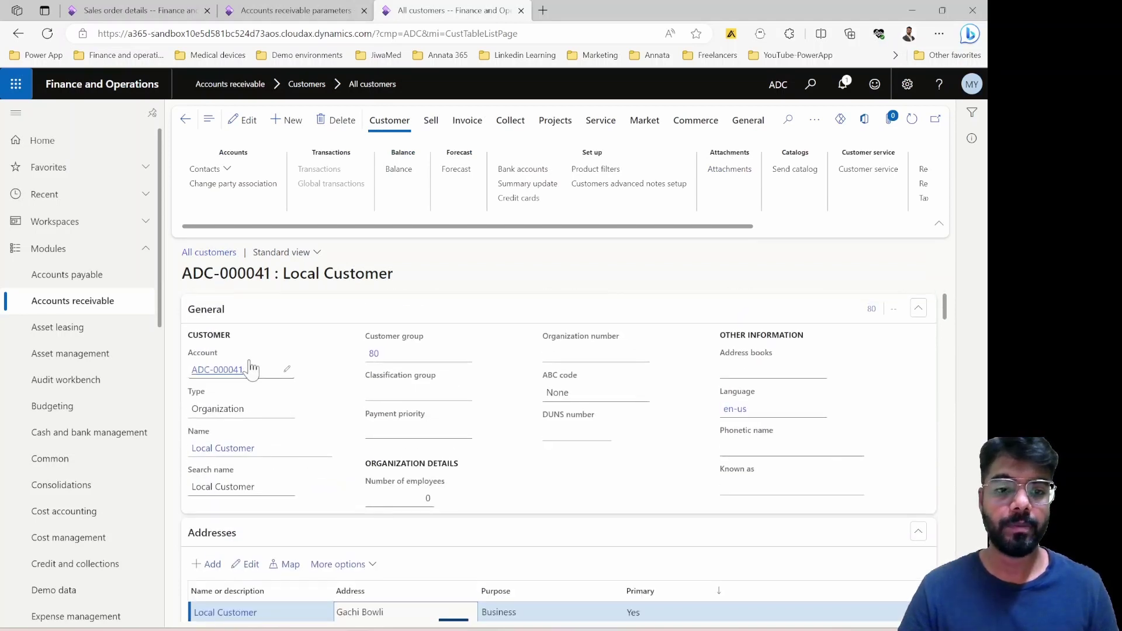
pyautogui.moveTo(250, 381); pyautogui.dragTo(193, 388)
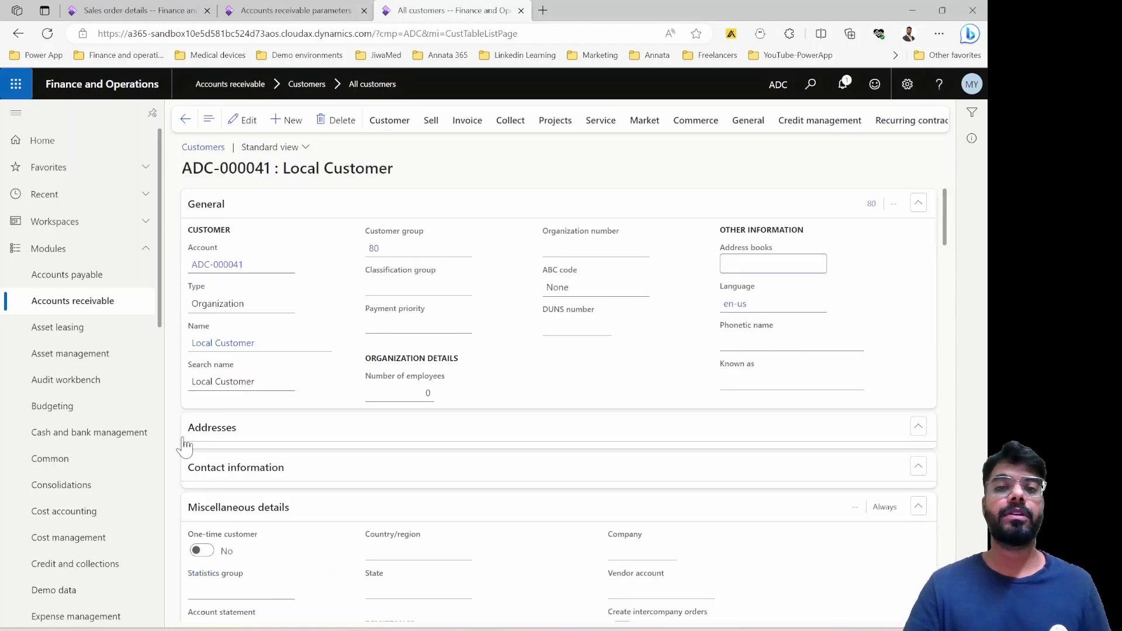
# Review the delivery control settings in the Accounts receivable parameters and return to the sales order page
pyautogui.click(98, 310)
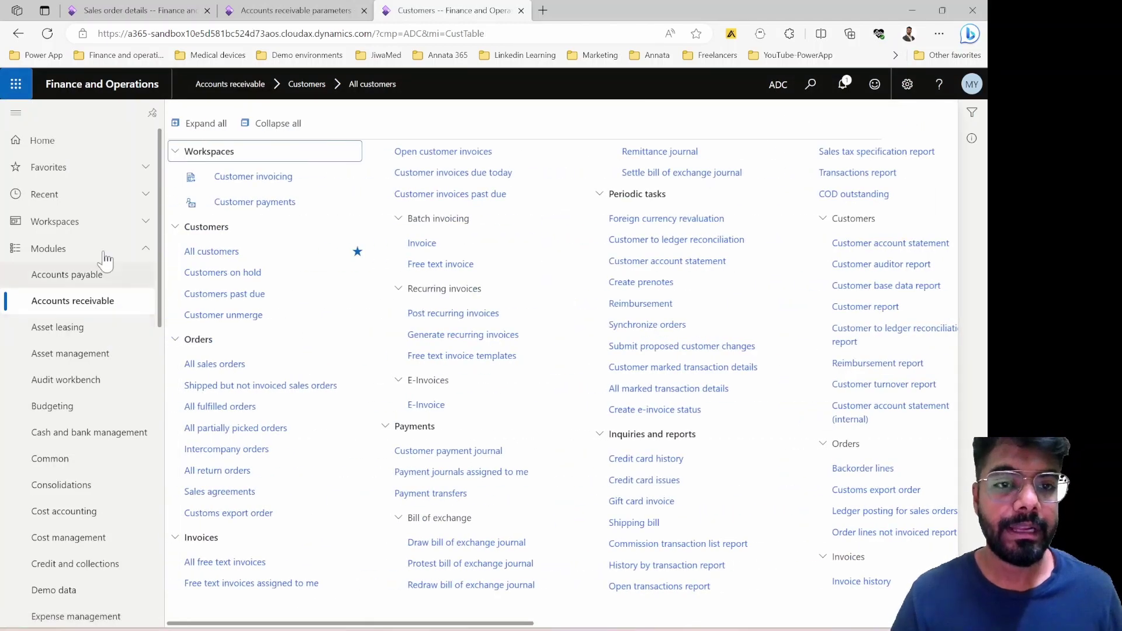
pyautogui.click(294, 12)
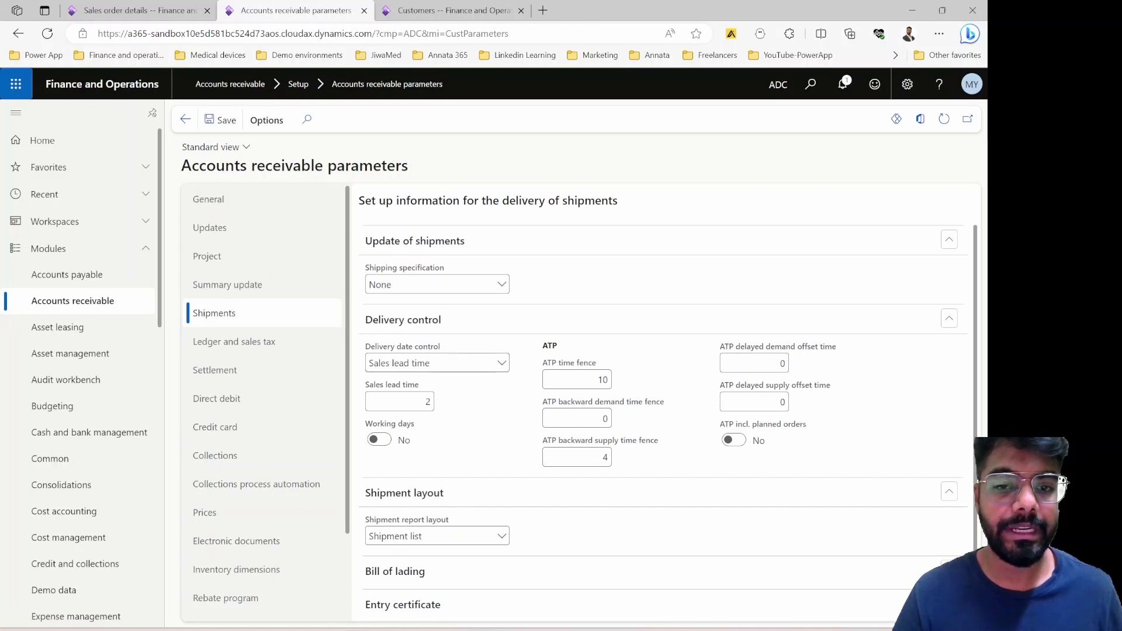
pyautogui.click(159, 10)
# Start a new sales order for Local Customer with site 1 and warehouse CS
pyautogui.press('Escape')
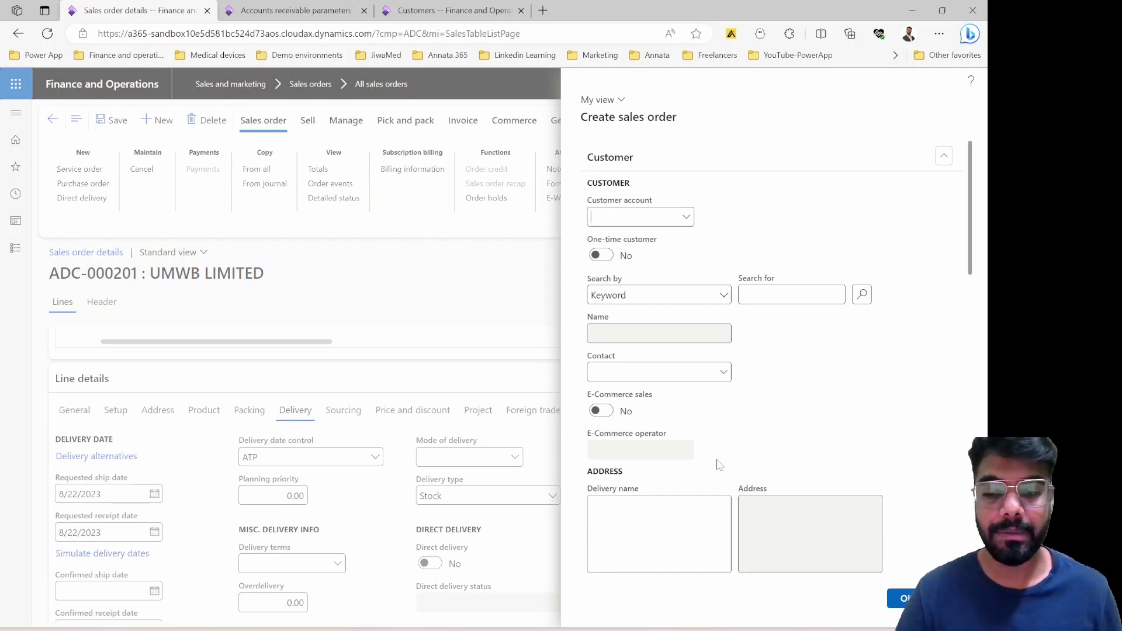
pyautogui.scroll(-8, 683, 423)
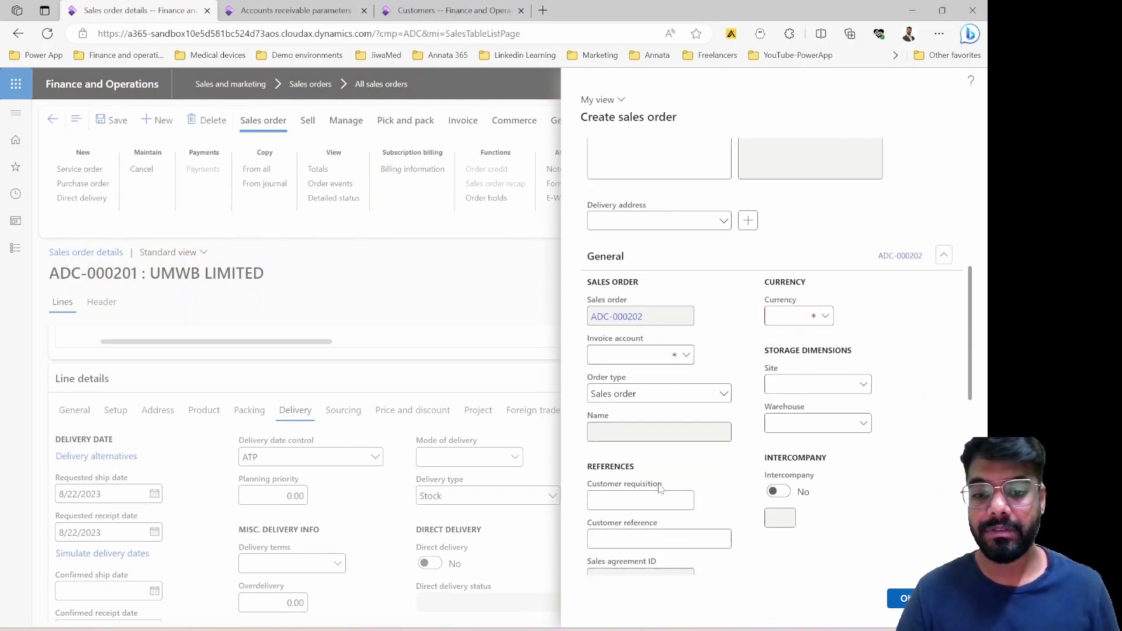
pyautogui.scroll(-5, 683, 423)
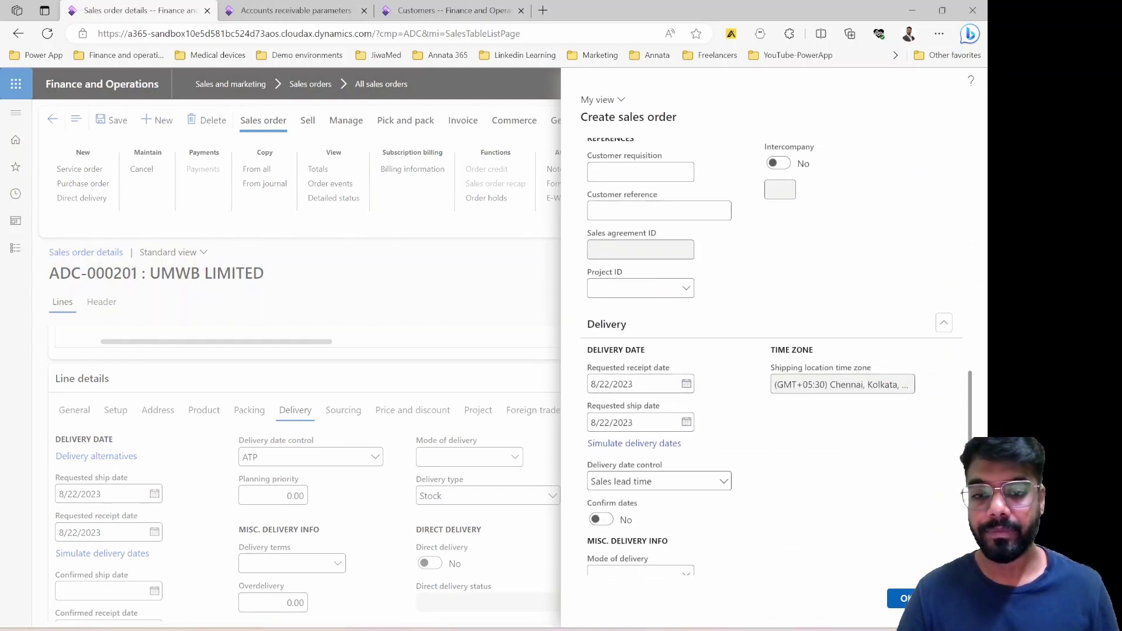
pyautogui.scroll(10, 807, 416)
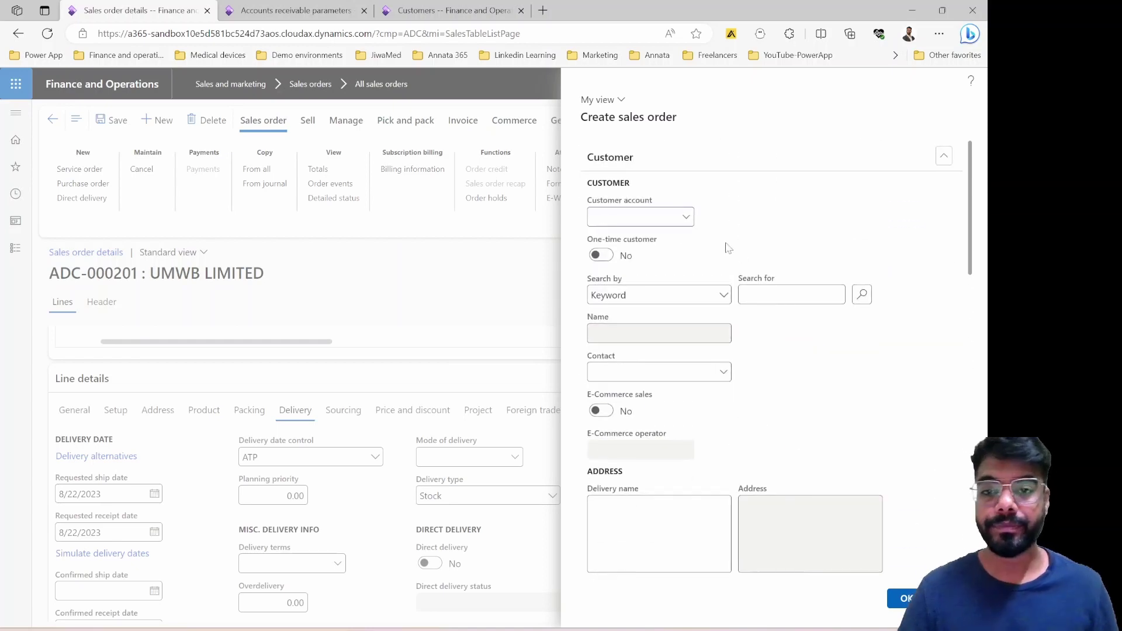
pyautogui.click(686, 217)
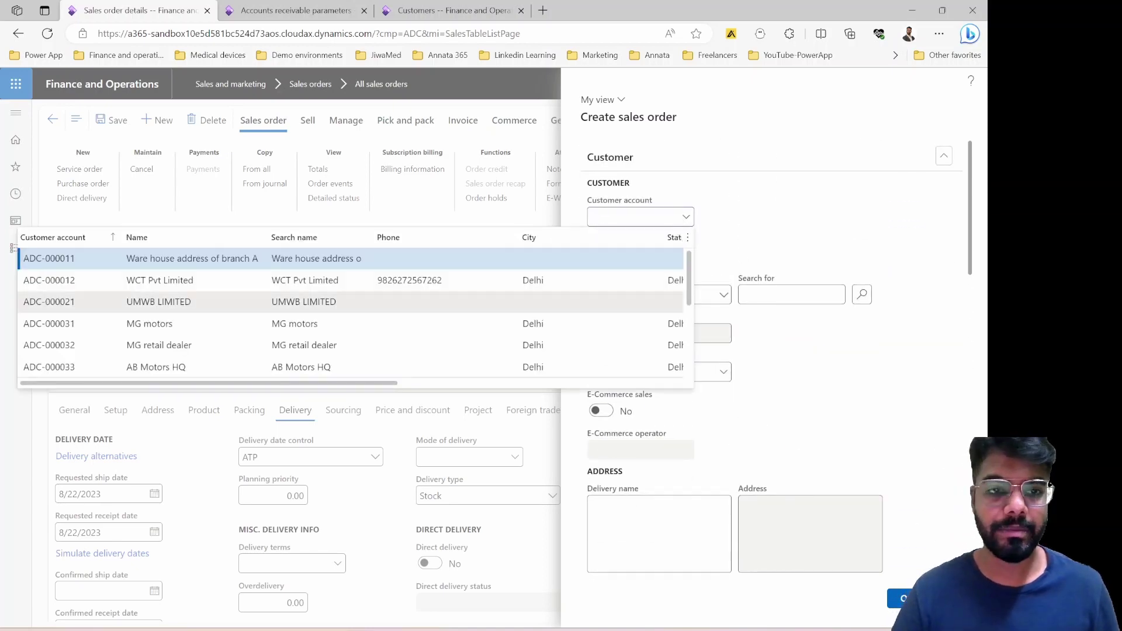
pyautogui.click(678, 256)
pyautogui.click(864, 292)
pyautogui.click(807, 336)
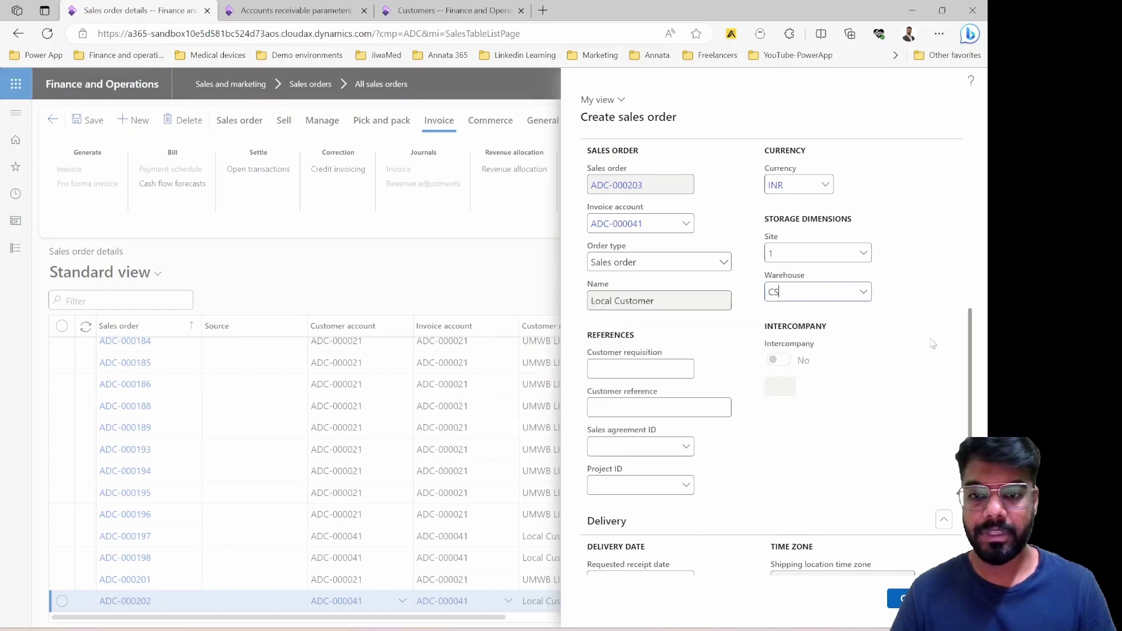
# Check the new order's requested dates and simulate its delivery dates to examine the available ship and receipt dates
pyautogui.scroll(-1, 805, 366)
pyautogui.scroll(-2, 806, 366)
pyautogui.scroll(4, 634, 372)
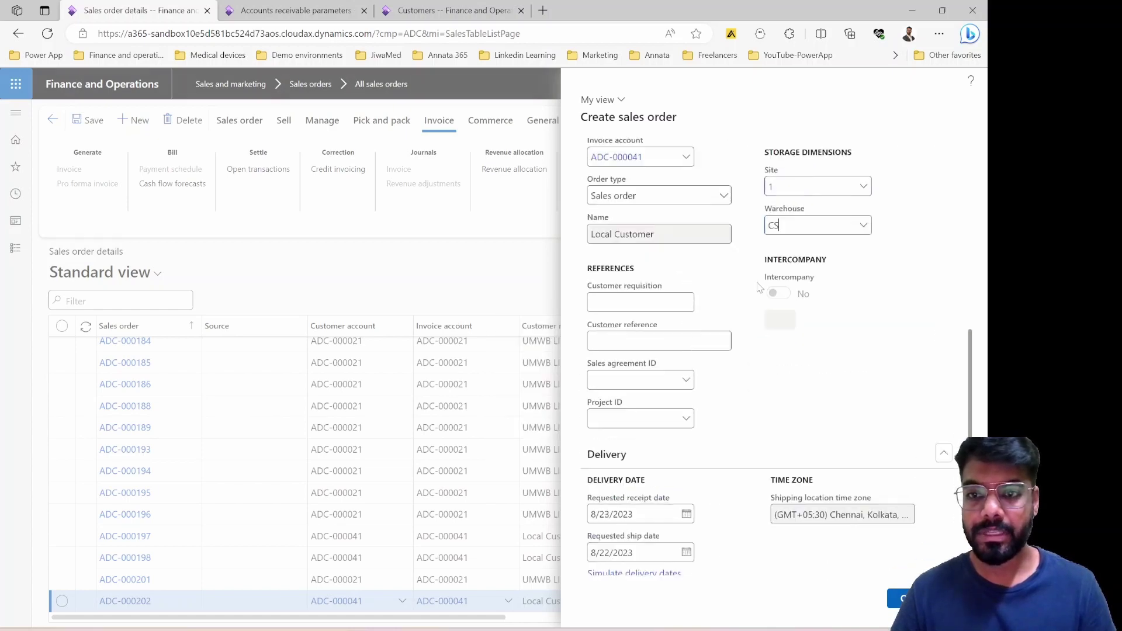
pyautogui.scroll(-4, 634, 373)
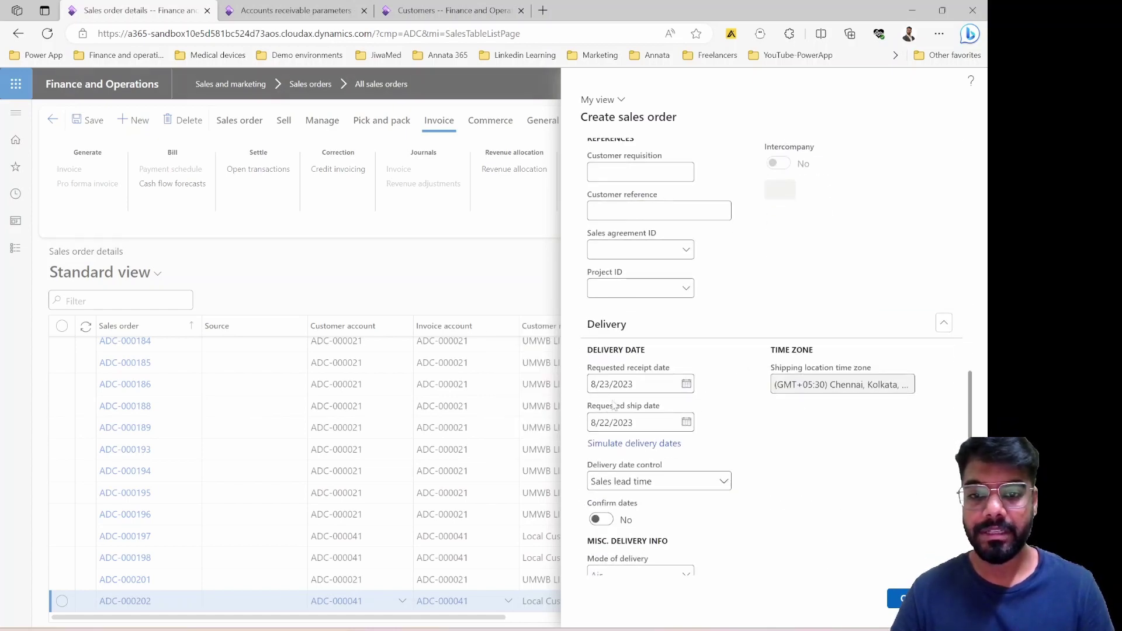
pyautogui.click(649, 443)
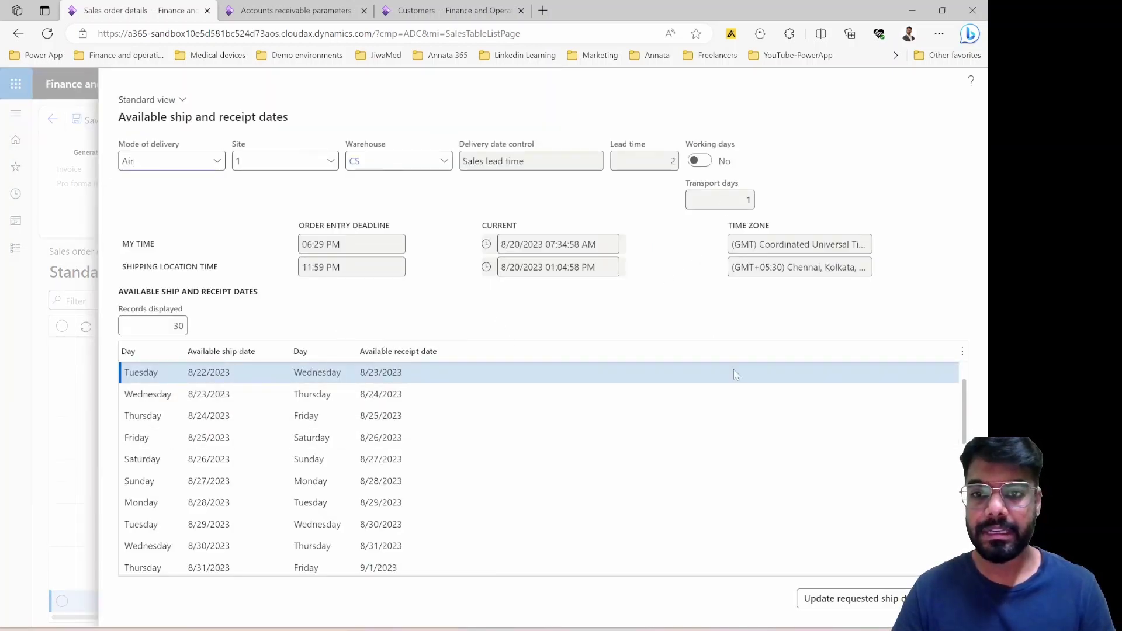
pyautogui.press('Escape')
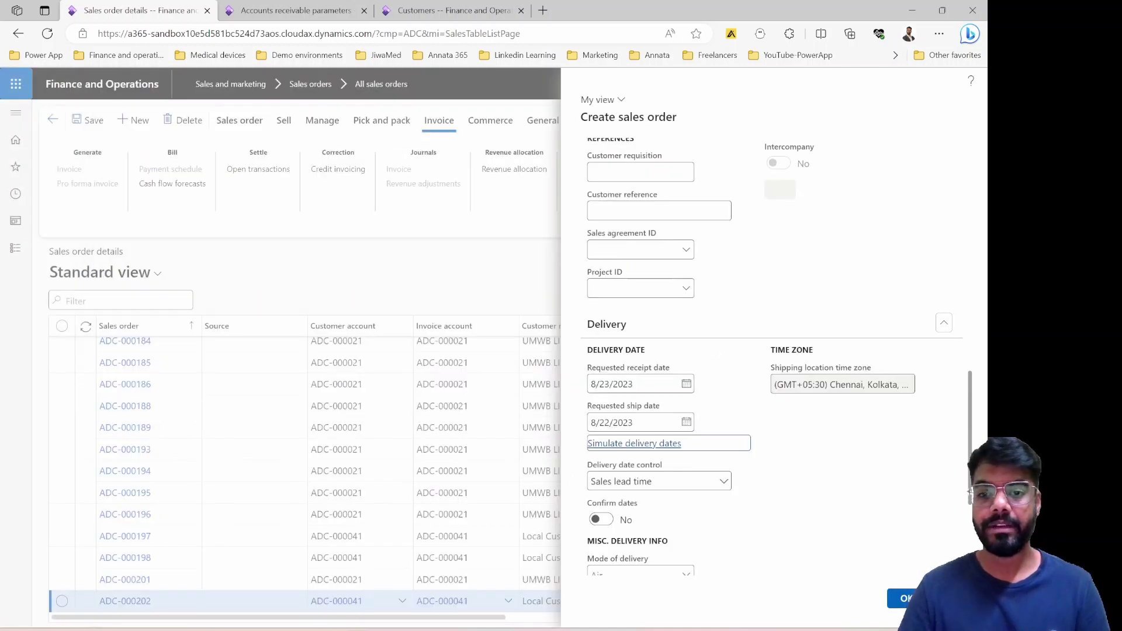
# Create the sales order and enter item S2001 on its first line
pyautogui.scroll(10, 756, 401)
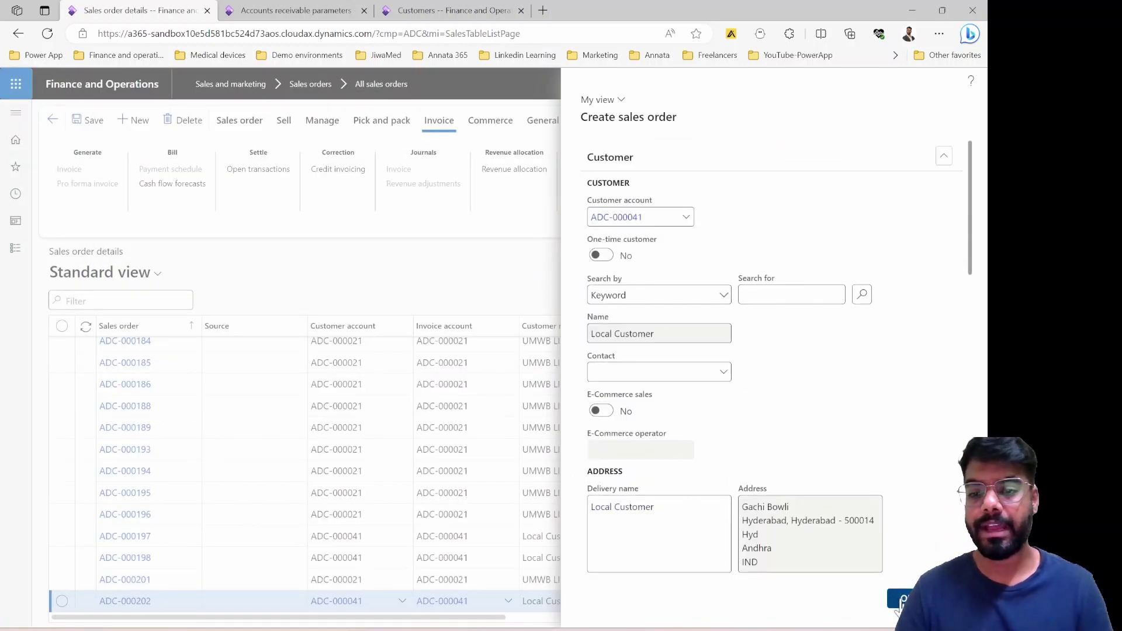
pyautogui.hotkey('alt', 'Return')
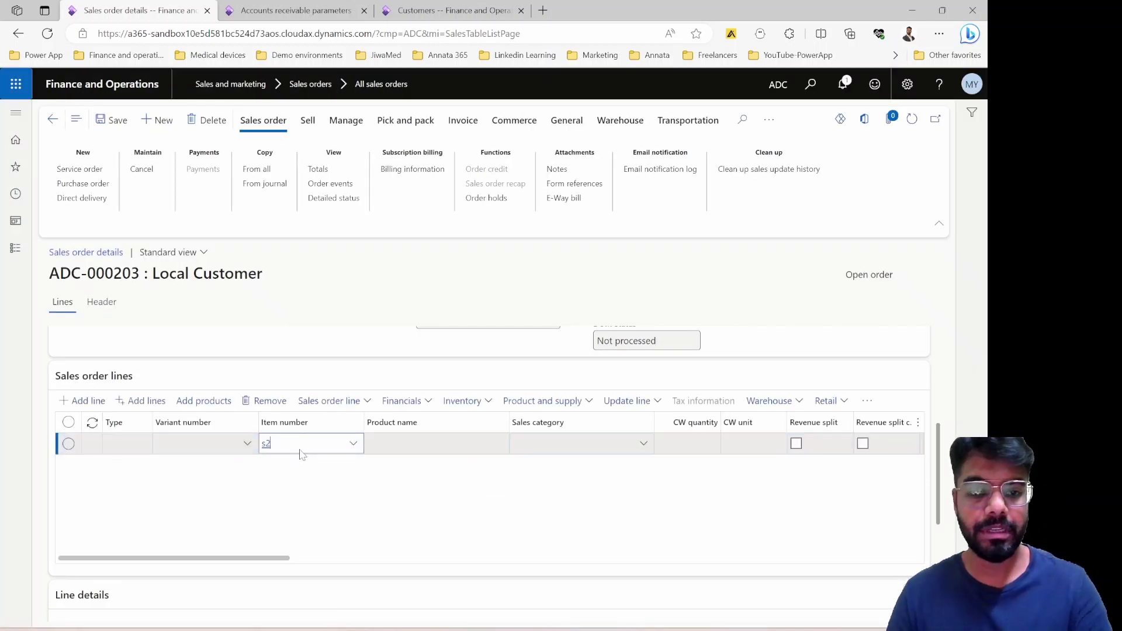
pyautogui.press('Down')
pyautogui.press('Return')
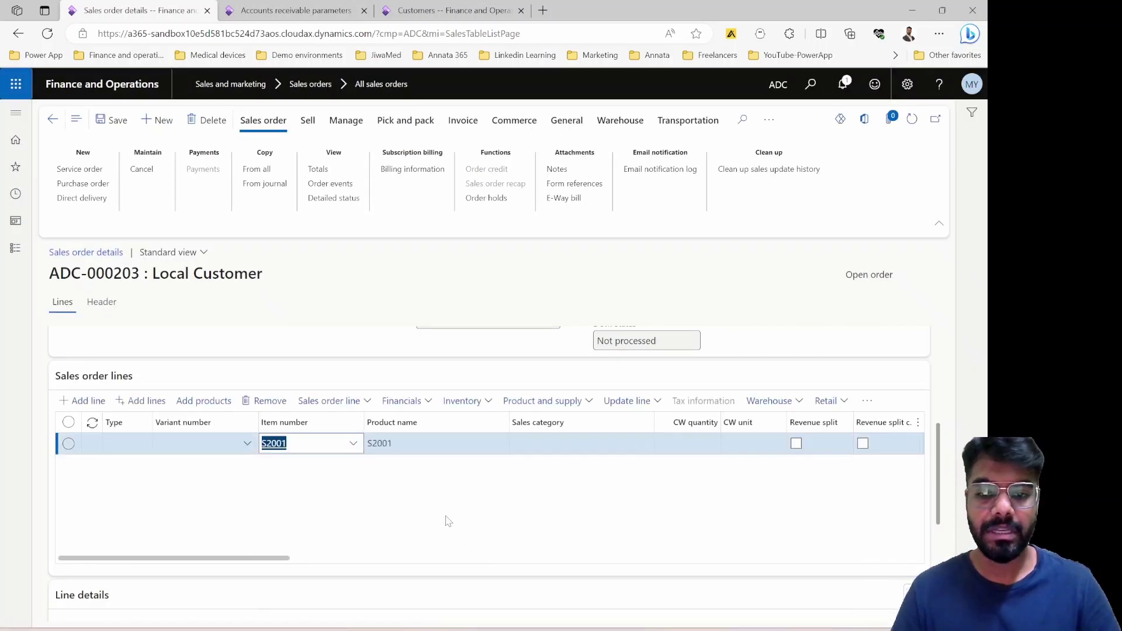
# Review the on-hand inventory of item S2001 for the sales order line
pyautogui.click(492, 409)
pyautogui.click(570, 402)
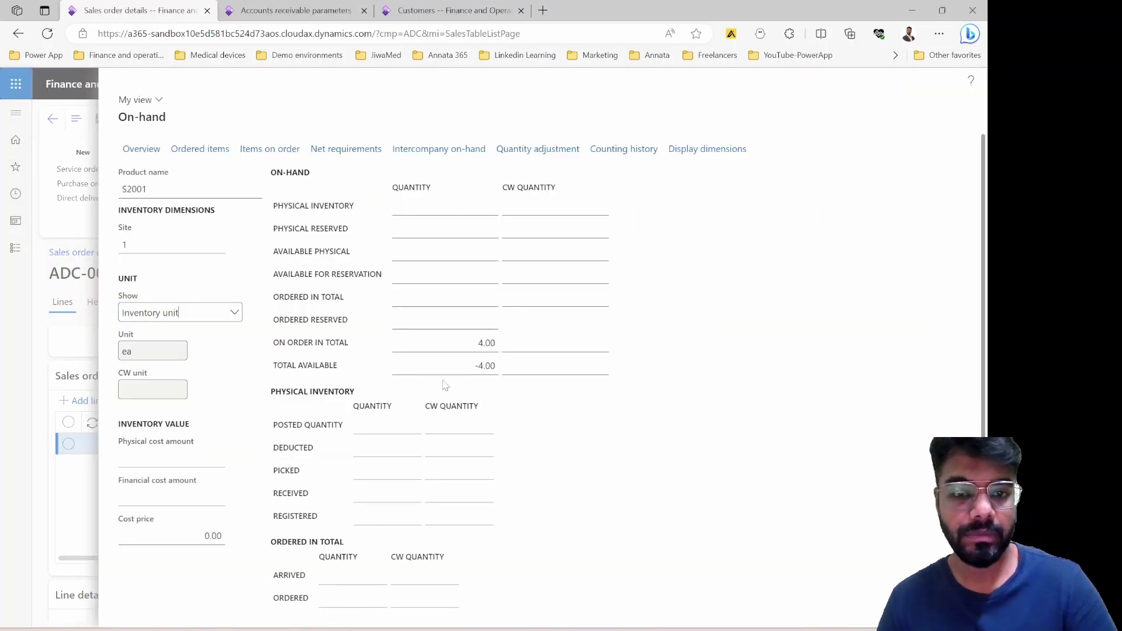
pyautogui.scroll(-2, 828, 532)
pyautogui.press('Escape')
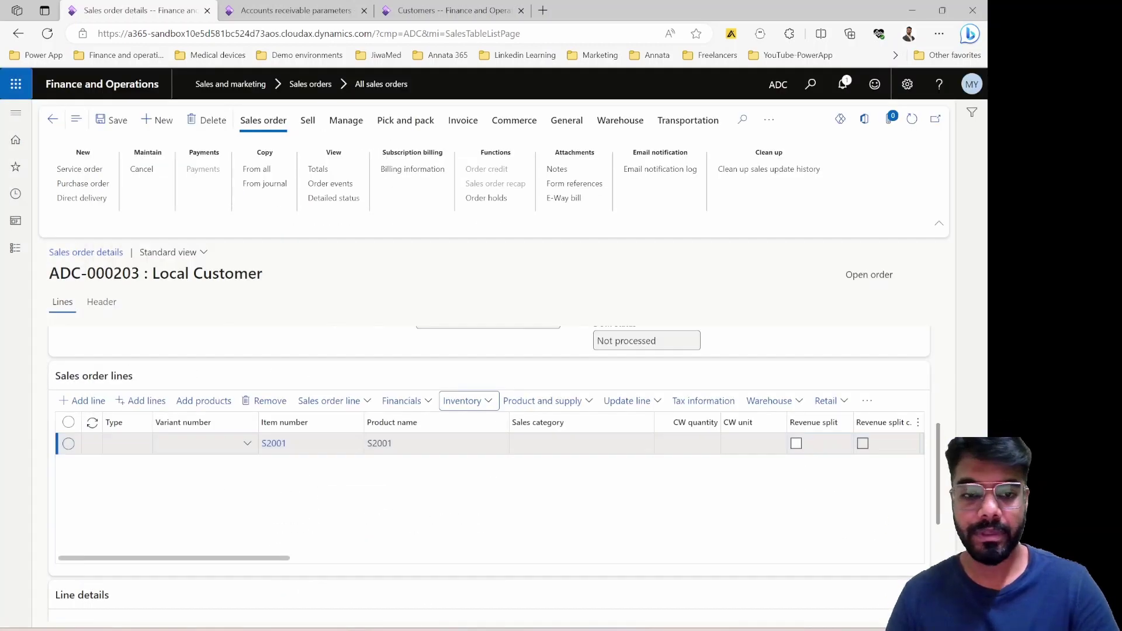
# Simulate the S2001 line's delivery dates and examine how the lead time and transport days shape the available ship and receipt dates
pyautogui.scroll(-3, 391, 467)
pyautogui.click(96, 549)
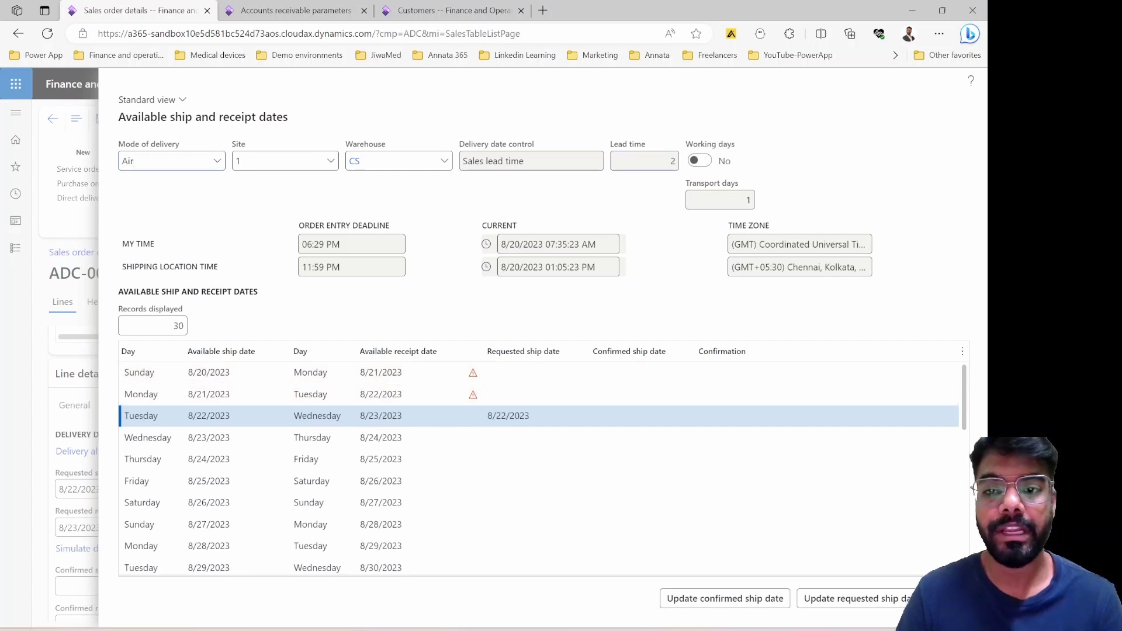
pyautogui.doubleClick(672, 161)
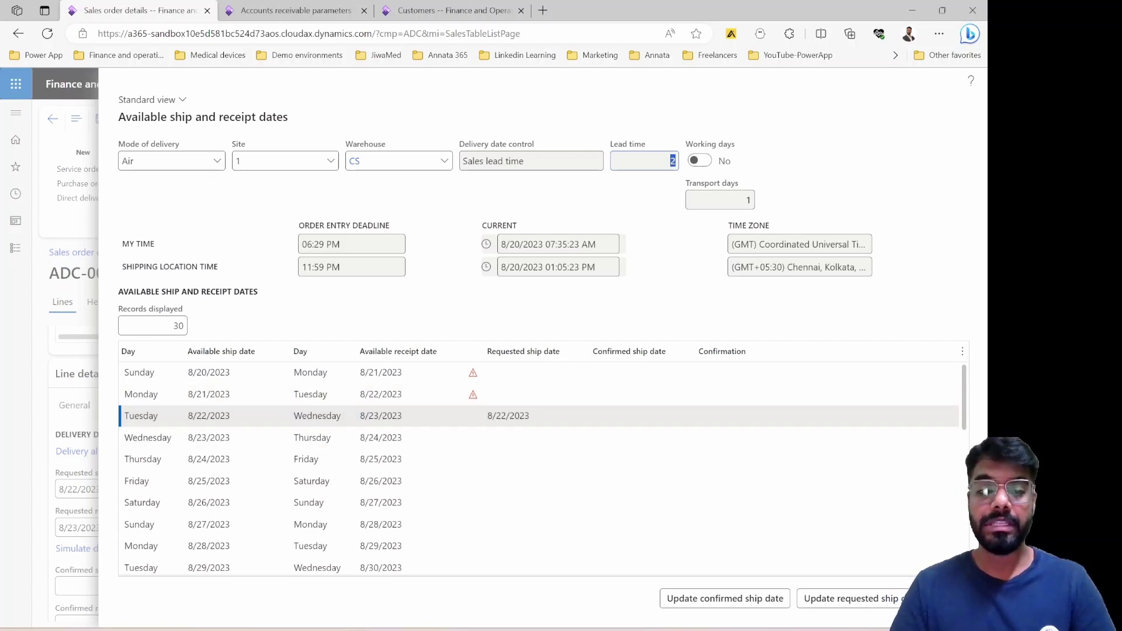
pyautogui.click(720, 200)
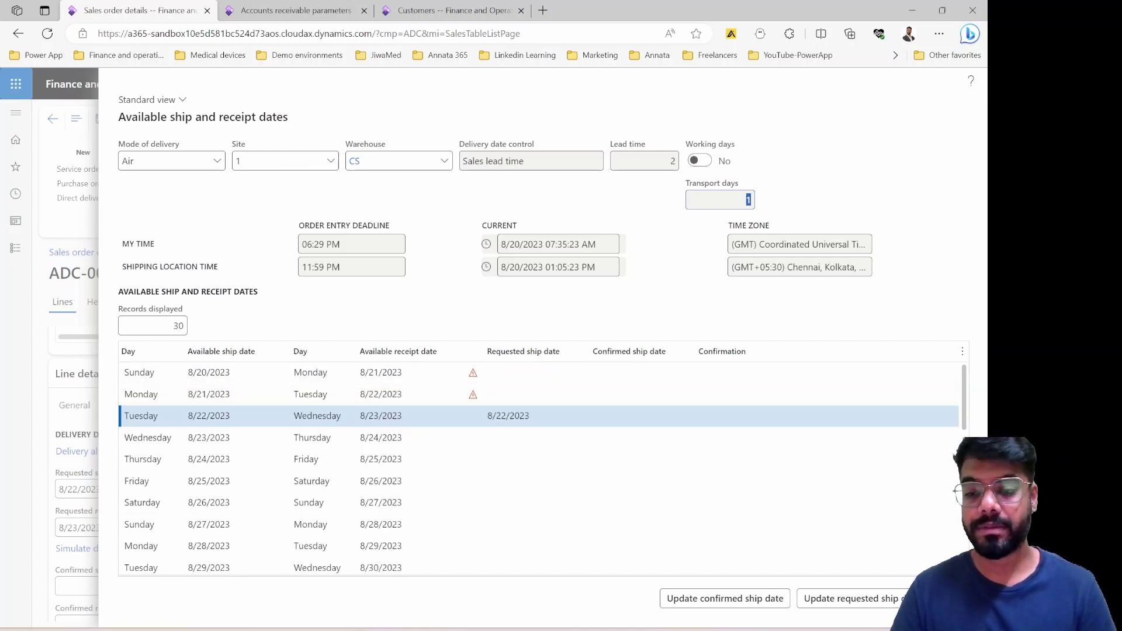
pyautogui.click(812, 599)
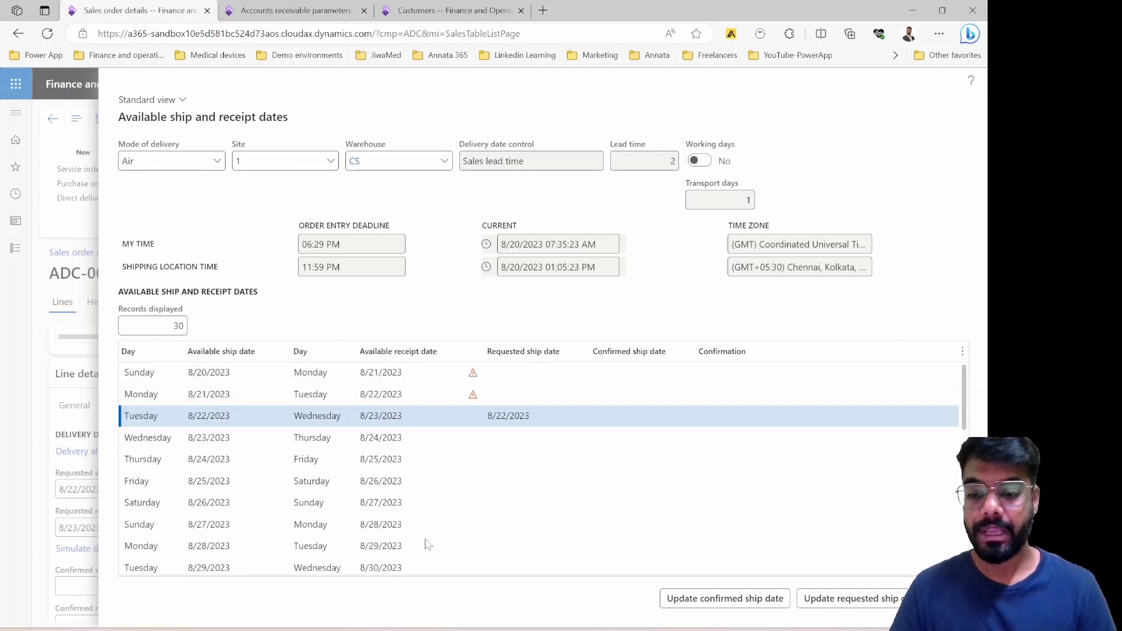
pyautogui.click(78, 507)
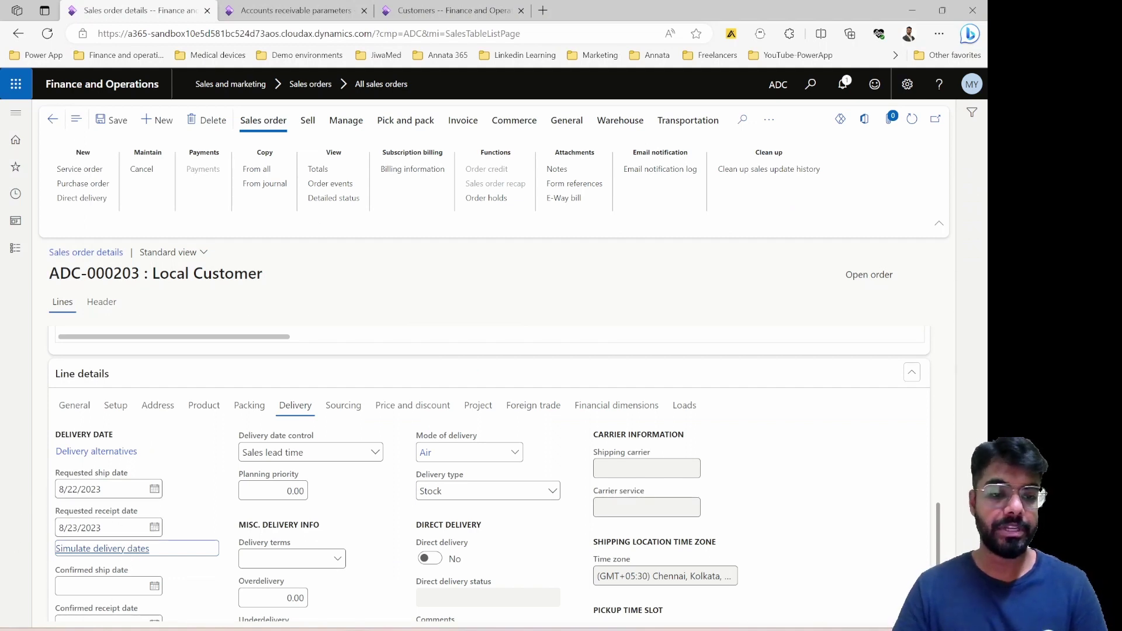
pyautogui.scroll(5, 268, 453)
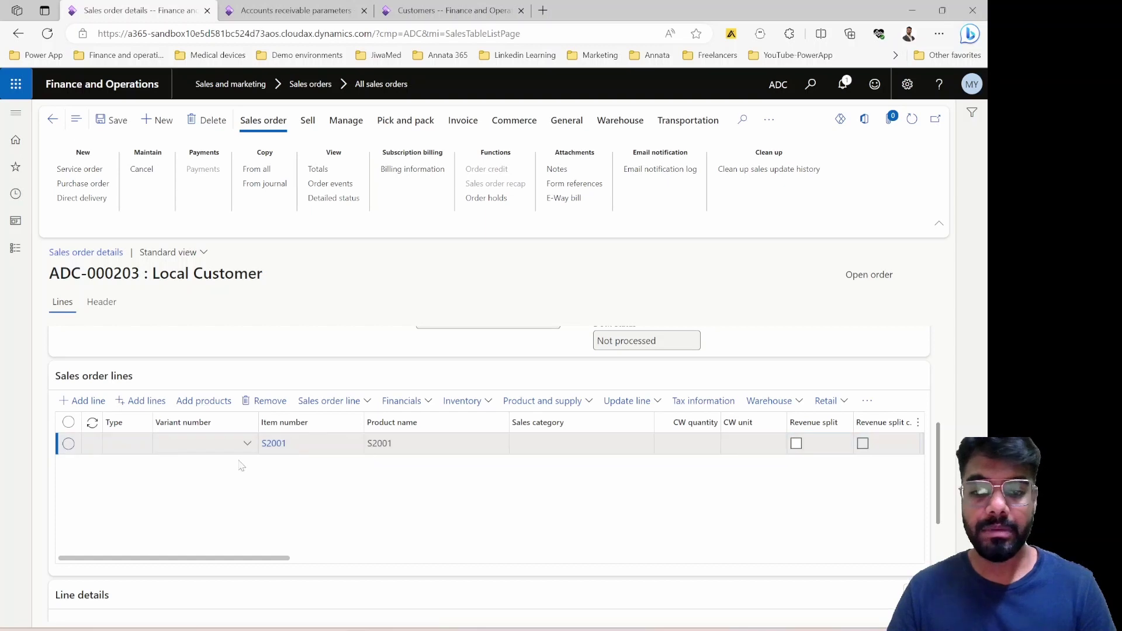
# Remove the S2001 line from the sales order and enter item S2002 on a new line
pyautogui.click(166, 449)
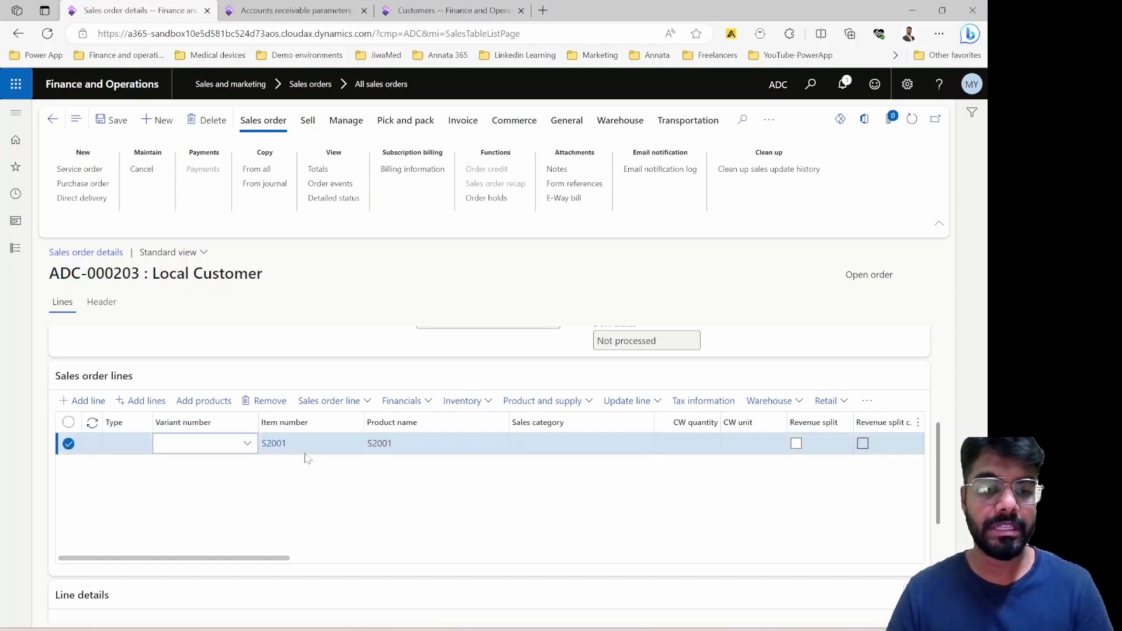
pyautogui.click(269, 402)
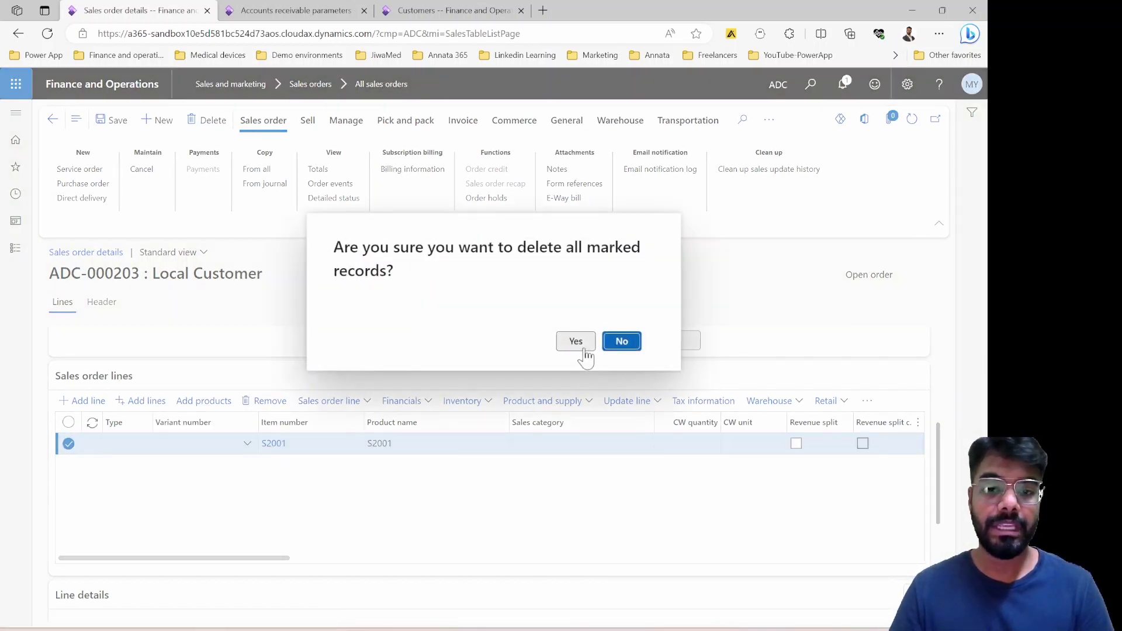
pyautogui.click(583, 348)
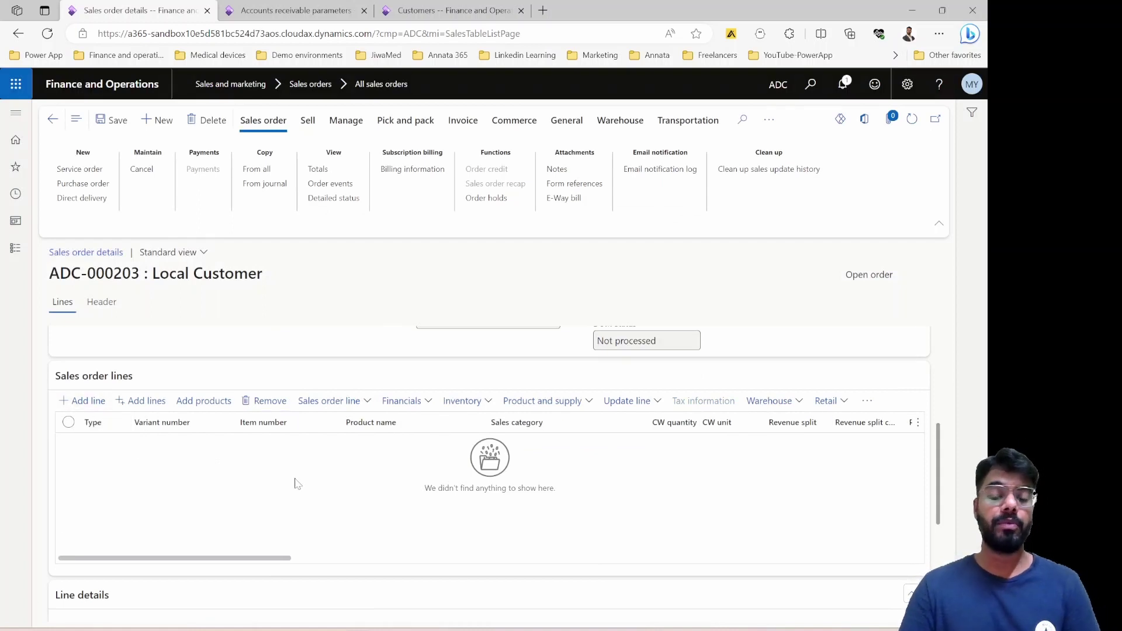
pyautogui.click(297, 483)
pyautogui.write('s')
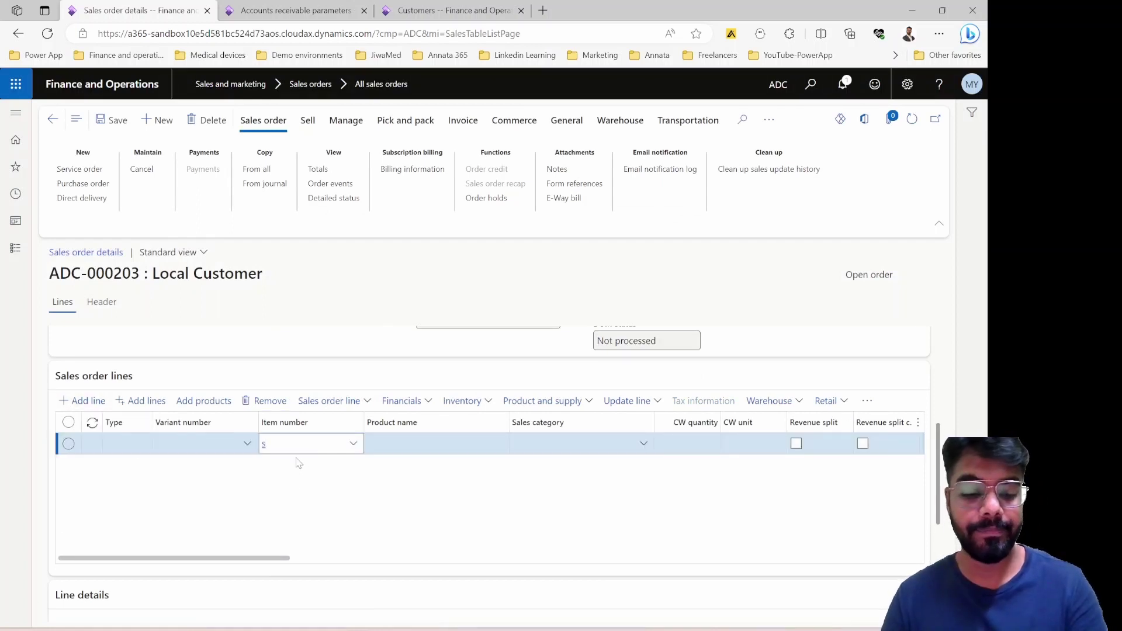
pyautogui.write('2')
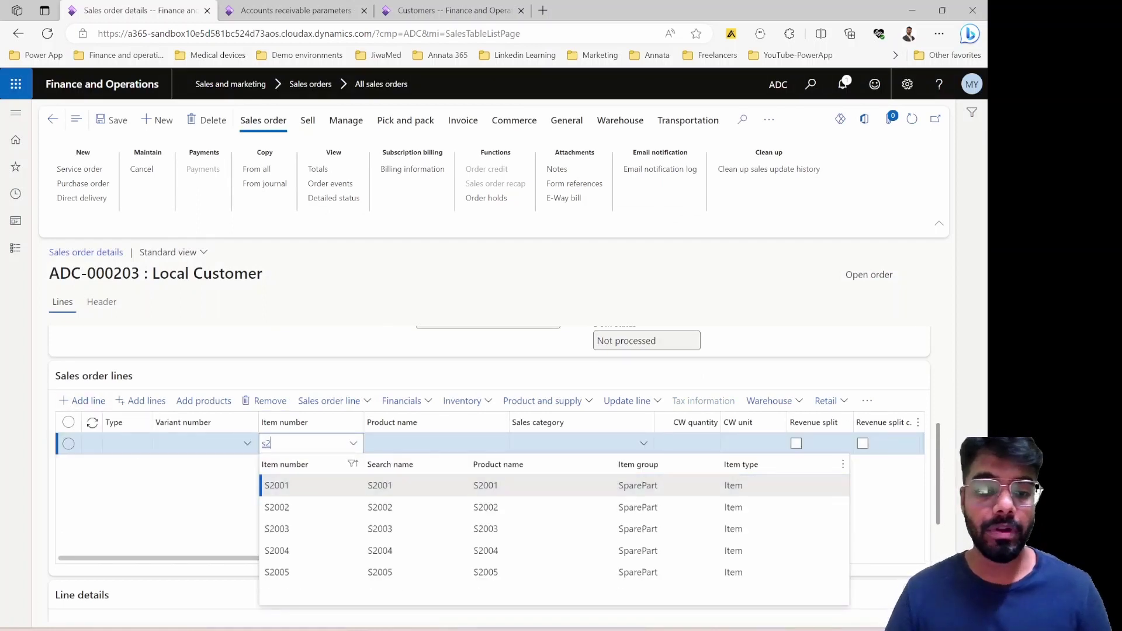
pyautogui.press('Down')
pyautogui.press('Return')
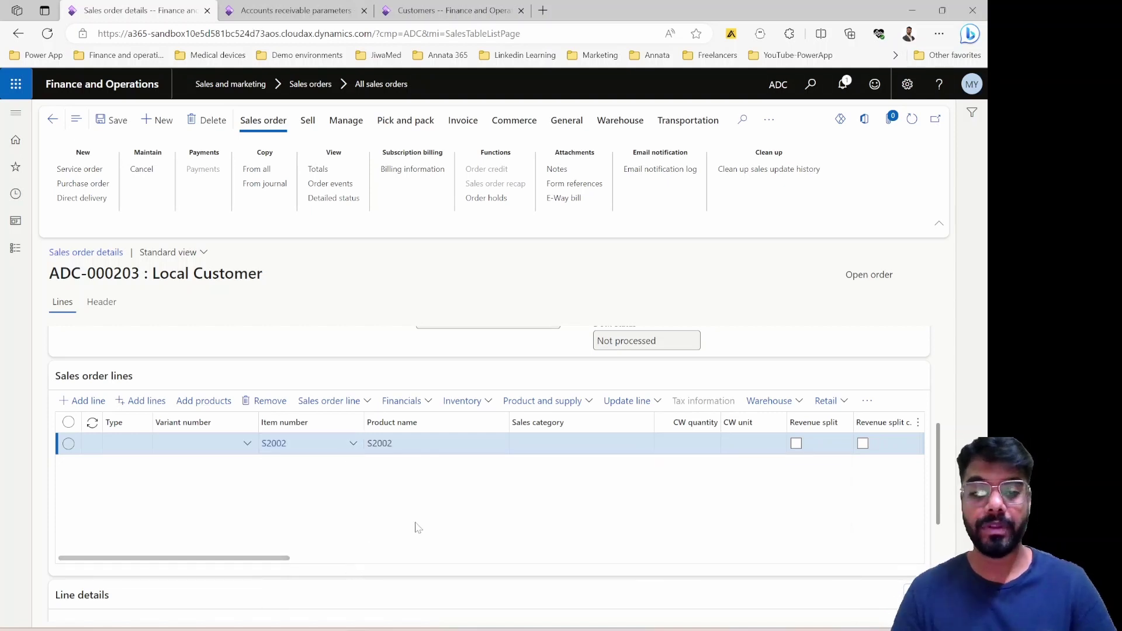
# Simulate the S2002 line's delivery dates and check its delivery date control, lead time and transport days
pyautogui.scroll(-2, 500, 519)
pyautogui.scroll(-2, 298, 549)
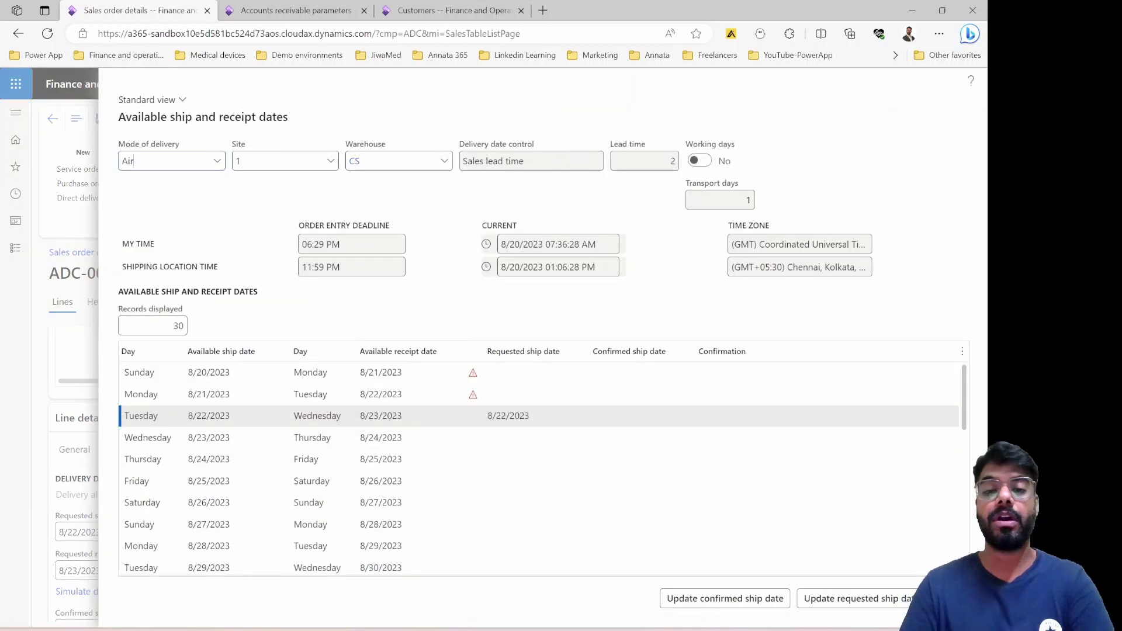
pyautogui.press('Escape')
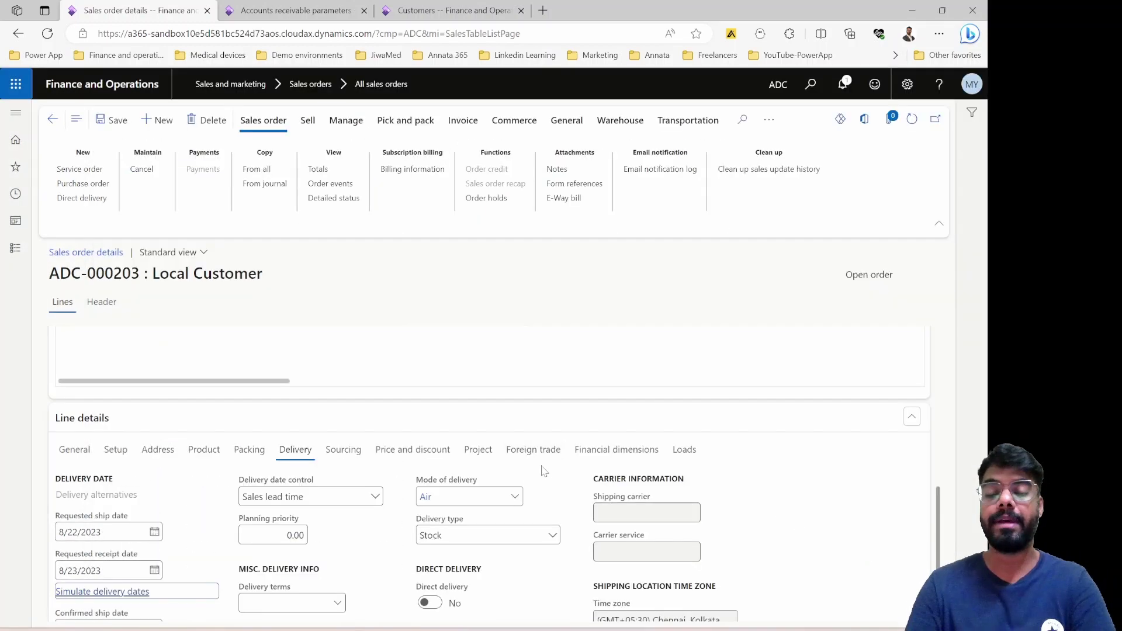
pyautogui.scroll(5, 433, 501)
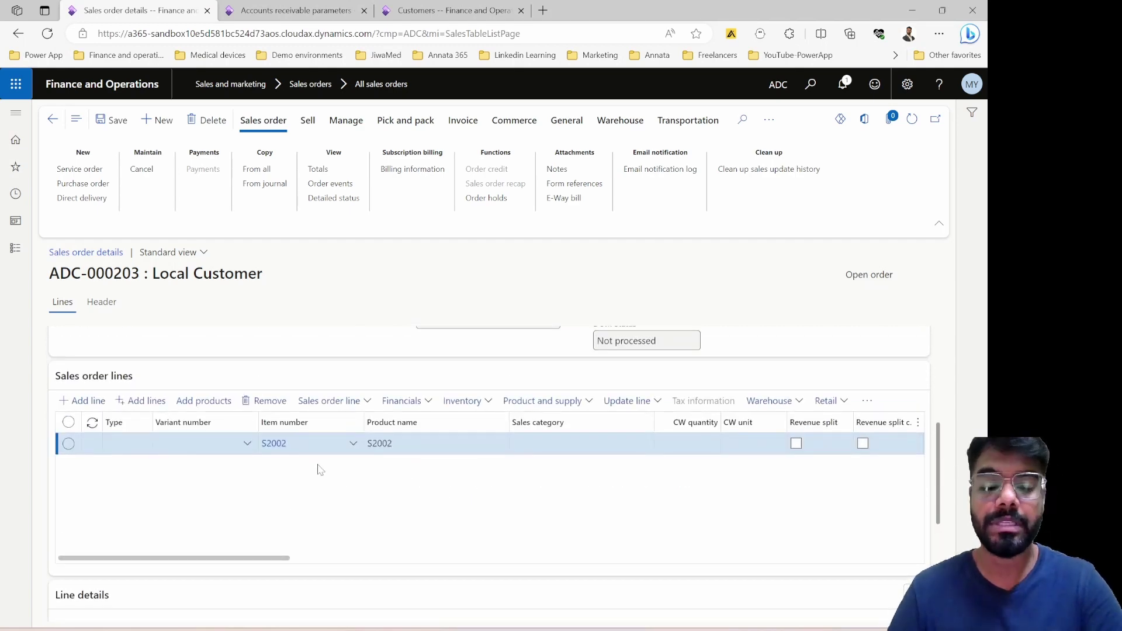
# Review the delivery control settings for shipments in the Accounts receivable parameters alongside the sales order
pyautogui.hotkey('ctrl', 'Tab')
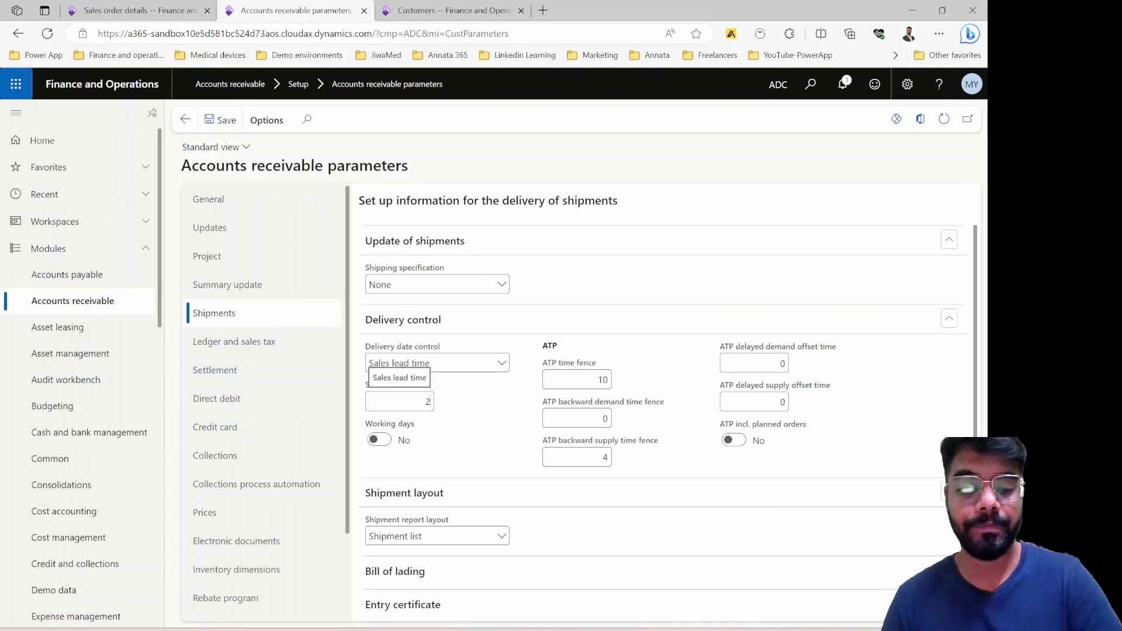
pyautogui.hotkey('ctrl', 'shift', 'Tab')
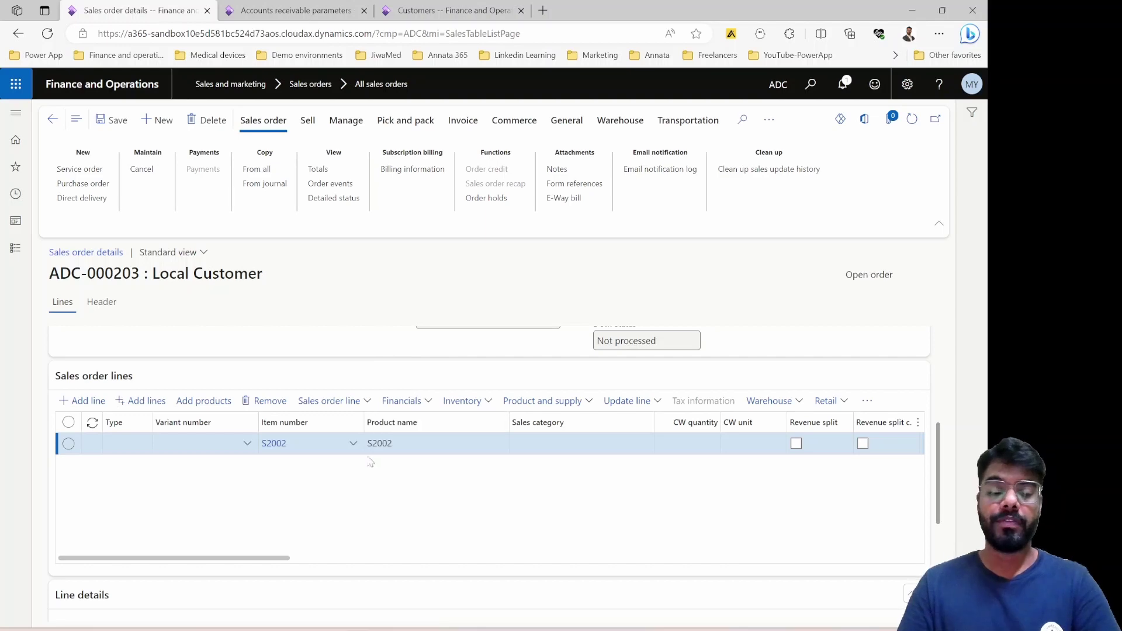
pyautogui.scroll(2, 495, 457)
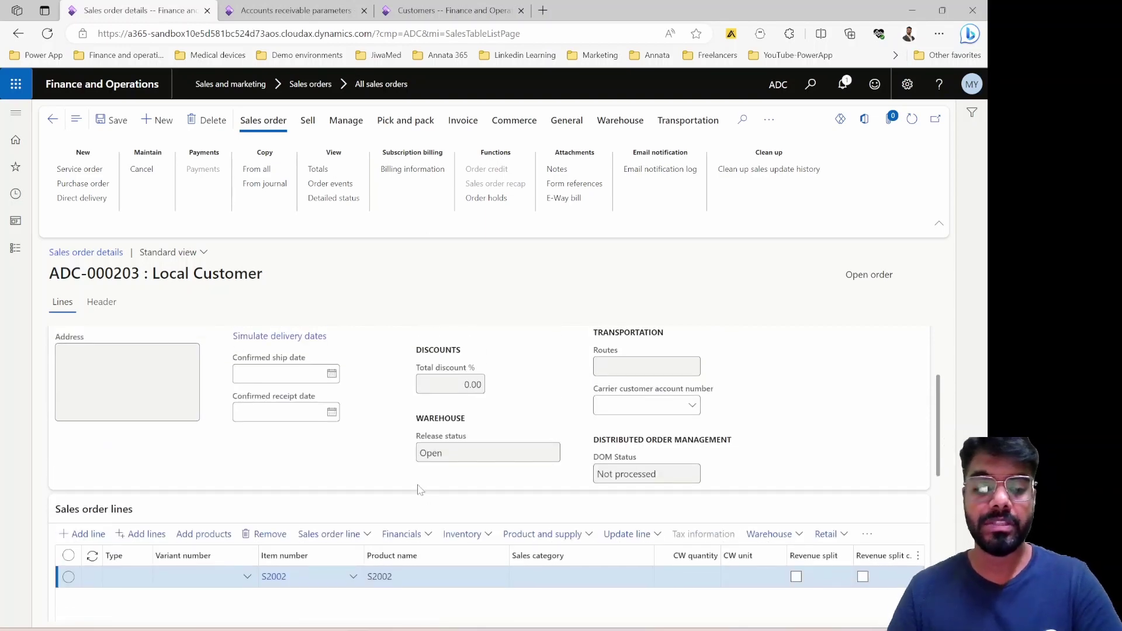
pyautogui.scroll(-1, 417, 490)
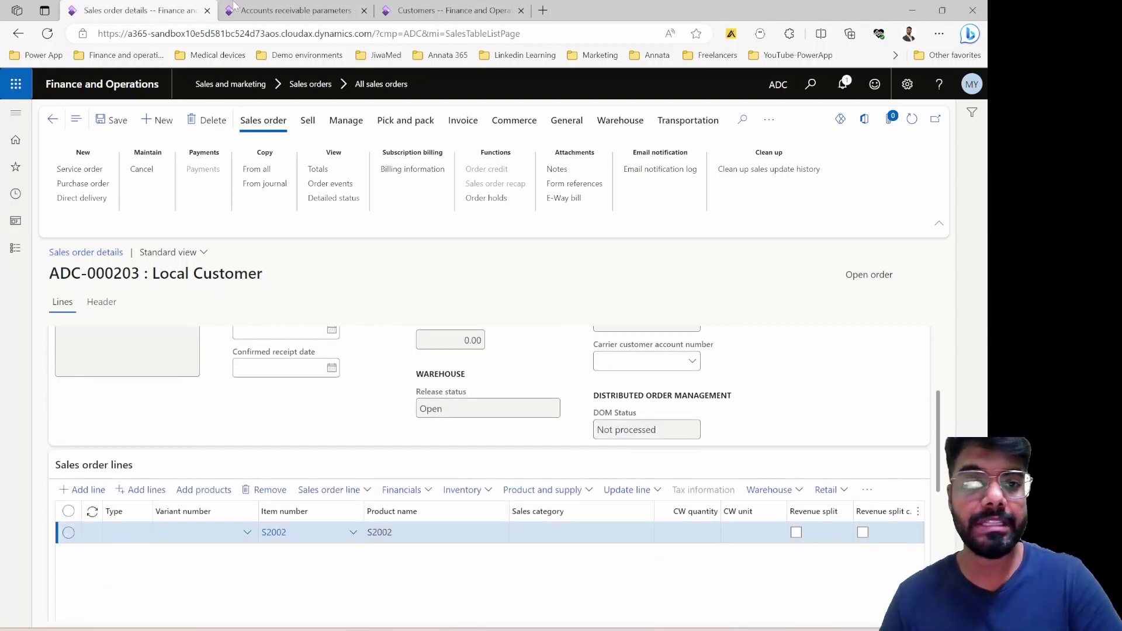
pyautogui.hotkey('ctrl', 'Tab')
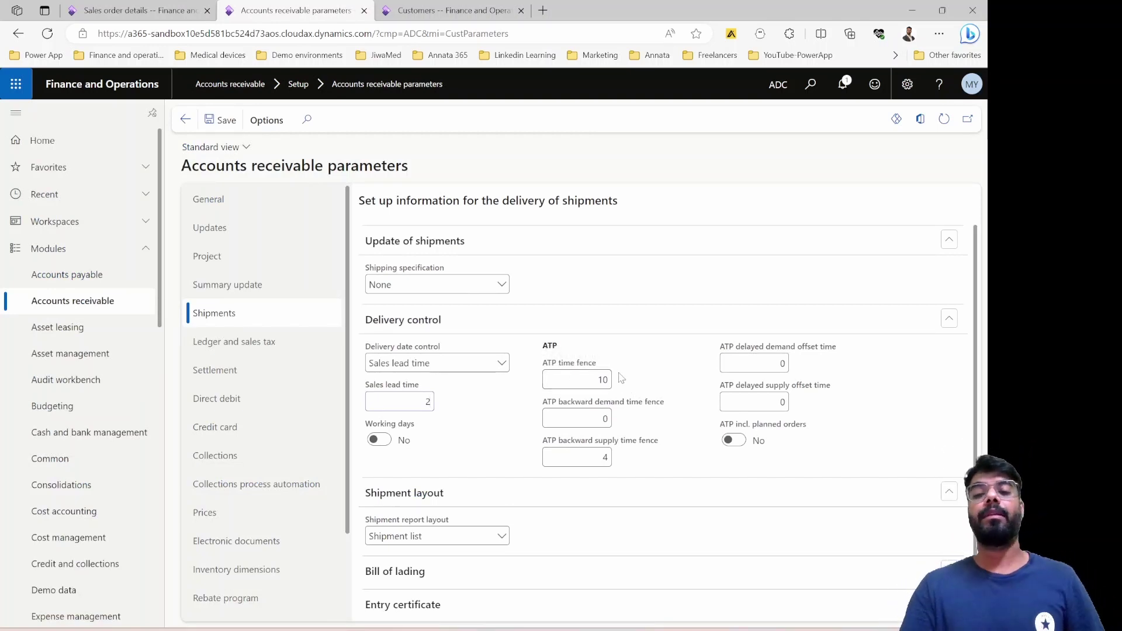
# Enter item S2001 on the first line of the new sales order for UMWB LIMITED
pyautogui.hotkey('ctrl', 'shift', 'Tab')
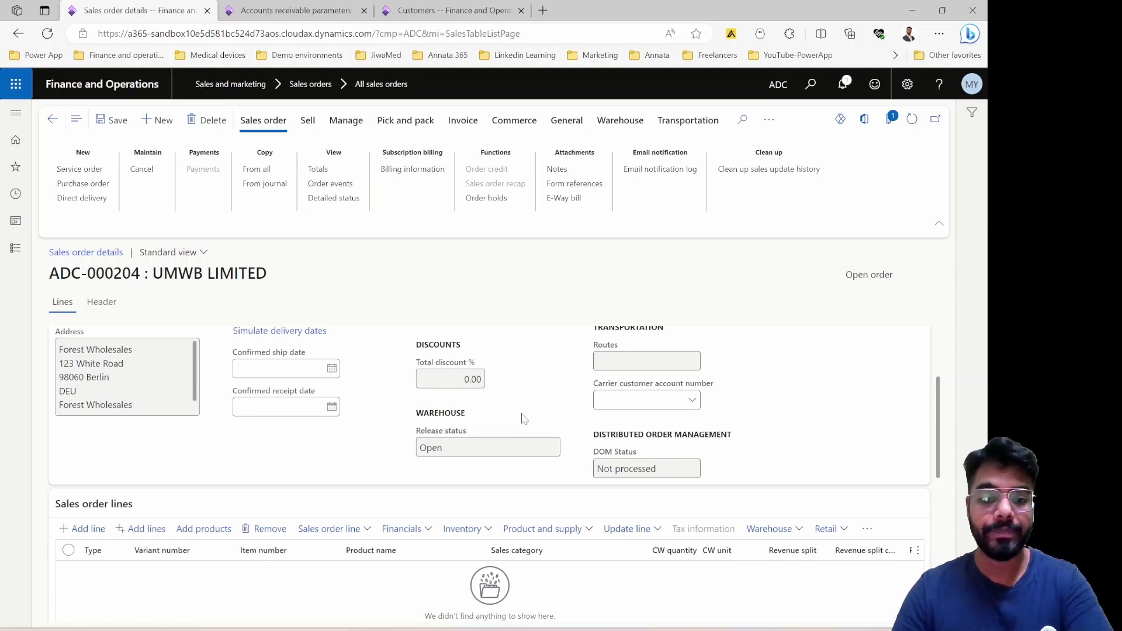
pyautogui.scroll(-2, 521, 420)
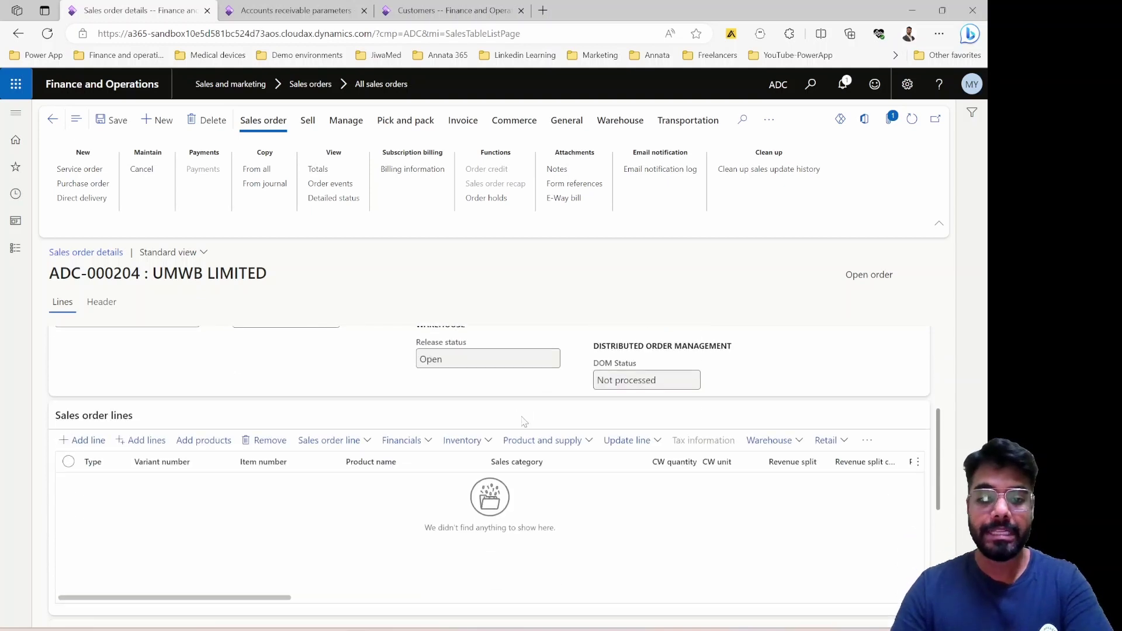
pyautogui.click(304, 506)
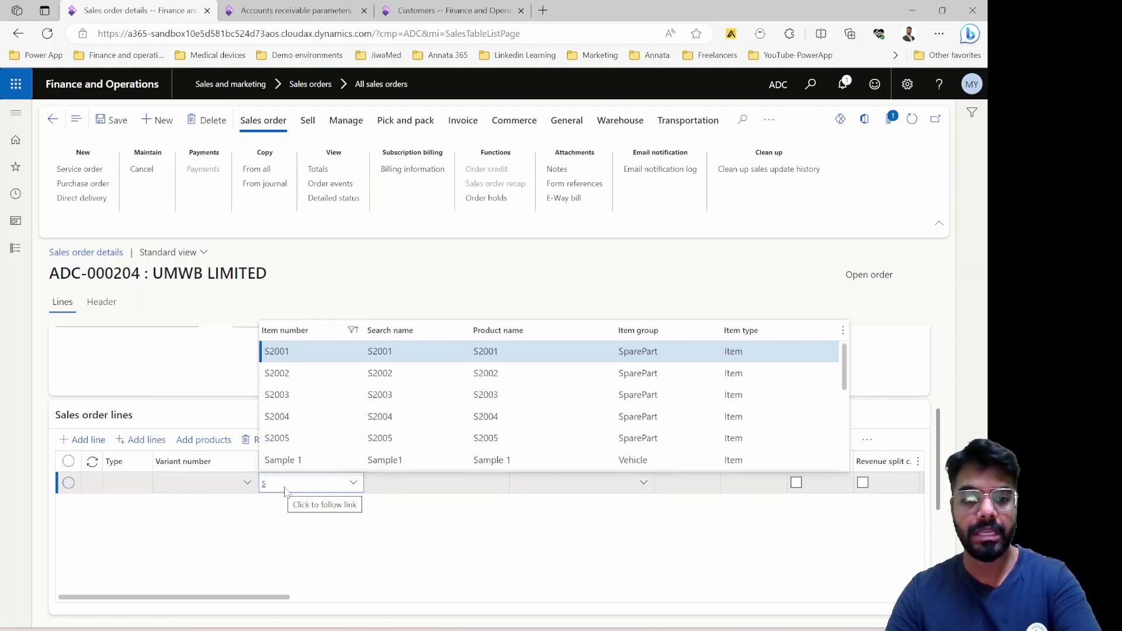
pyautogui.press('Return')
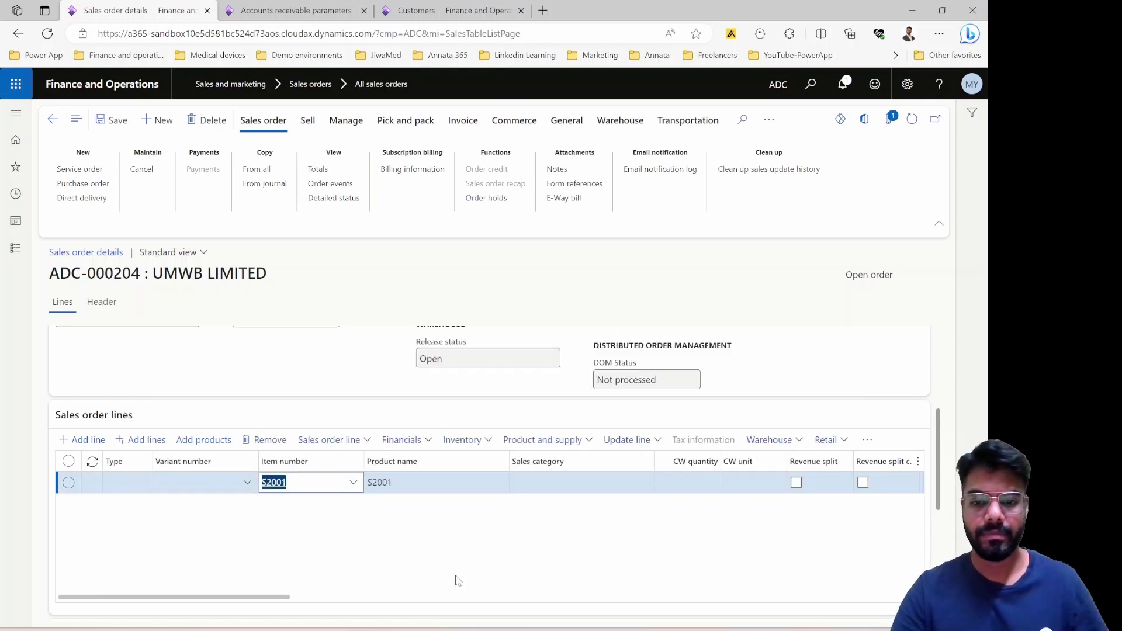
# Simulate the S2001 line's delivery dates under ATP control and examine the lead time and the available ship and receipt dates
pyautogui.scroll(-3, 402, 555)
pyautogui.scroll(-1, 178, 556)
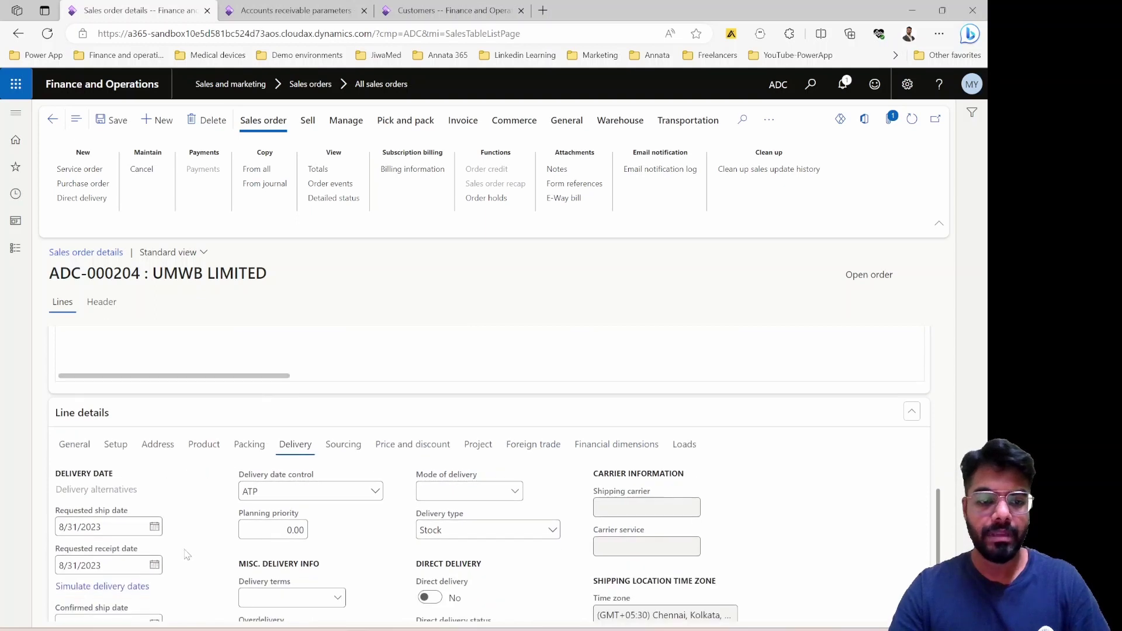
pyautogui.click(100, 588)
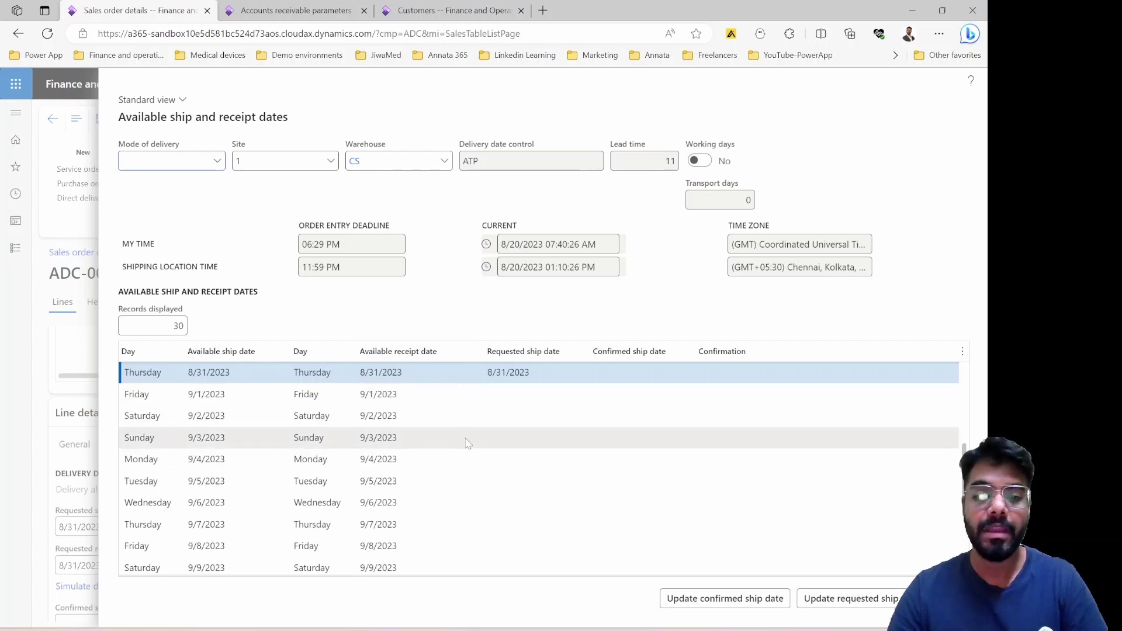
pyautogui.scroll(2, 467, 444)
pyautogui.scroll(2, 466, 442)
pyautogui.scroll(2, 465, 442)
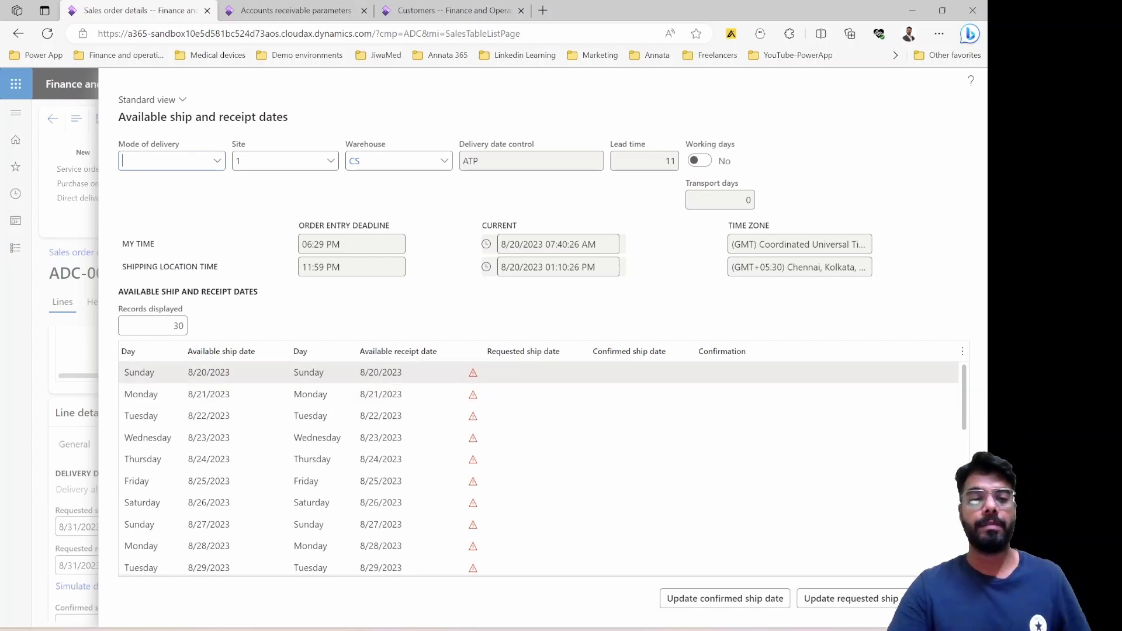
pyautogui.click(671, 161)
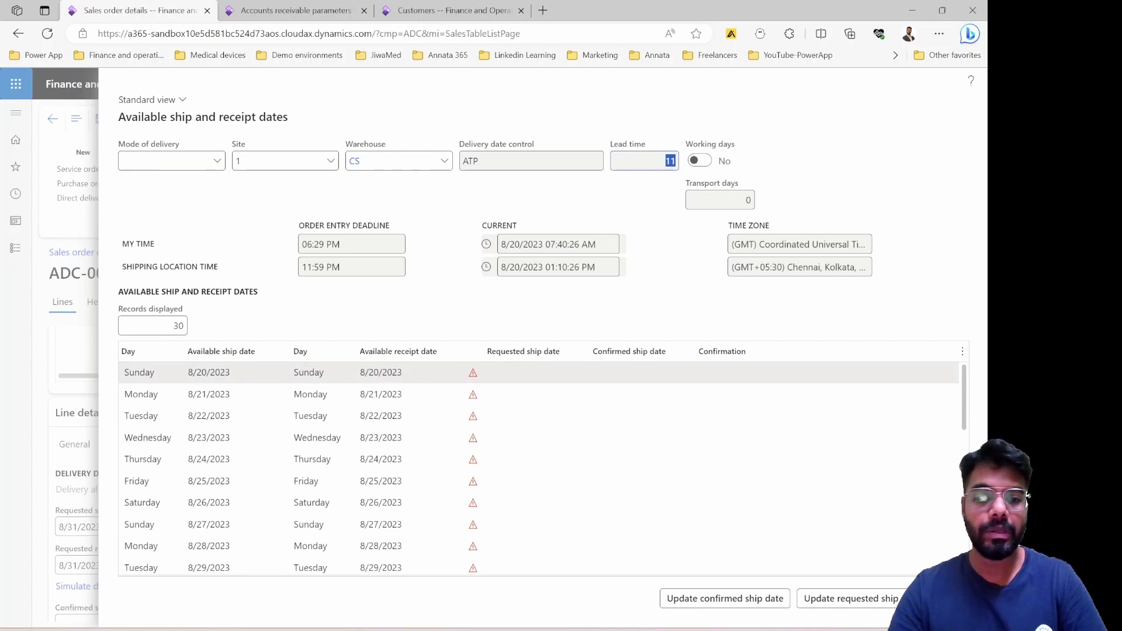
pyautogui.scroll(-3, 473, 420)
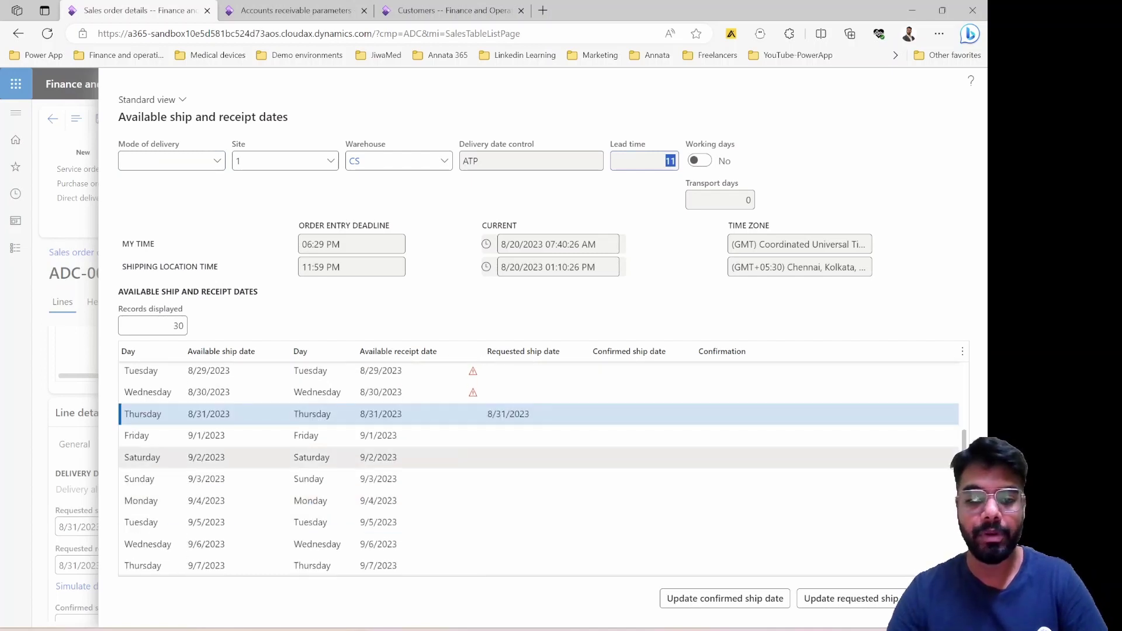
pyautogui.press('Escape')
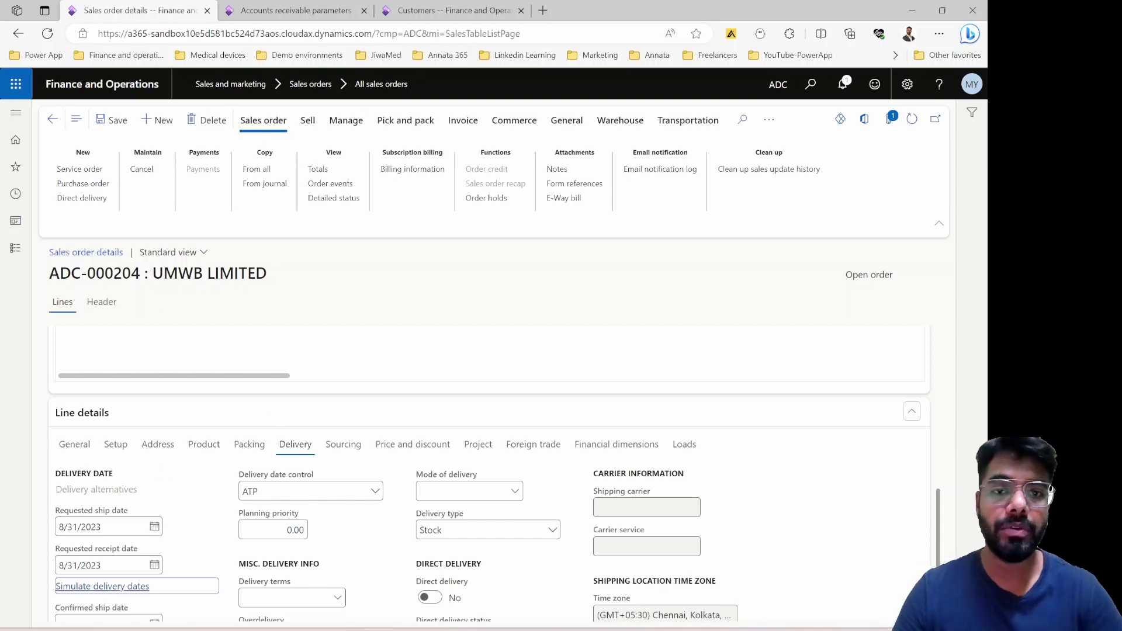
# Open the working time templates in the calendar setup of Organization administration
pyautogui.click(450, 10)
pyautogui.scroll(-3, 101, 386)
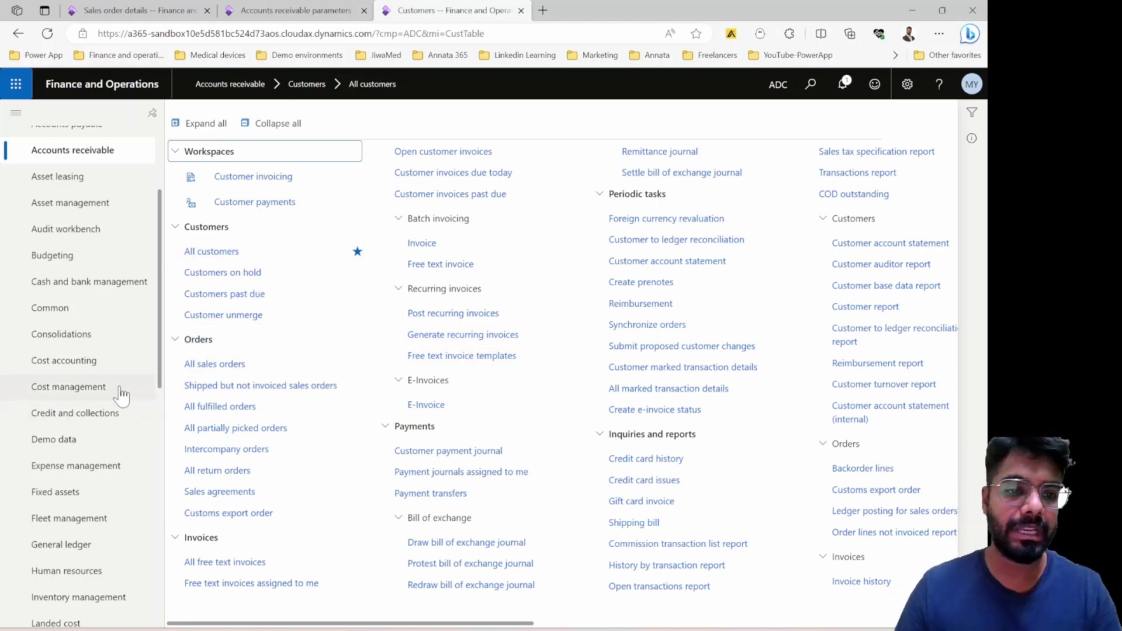
pyautogui.scroll(3, 157, 276)
pyautogui.scroll(-5, 157, 276)
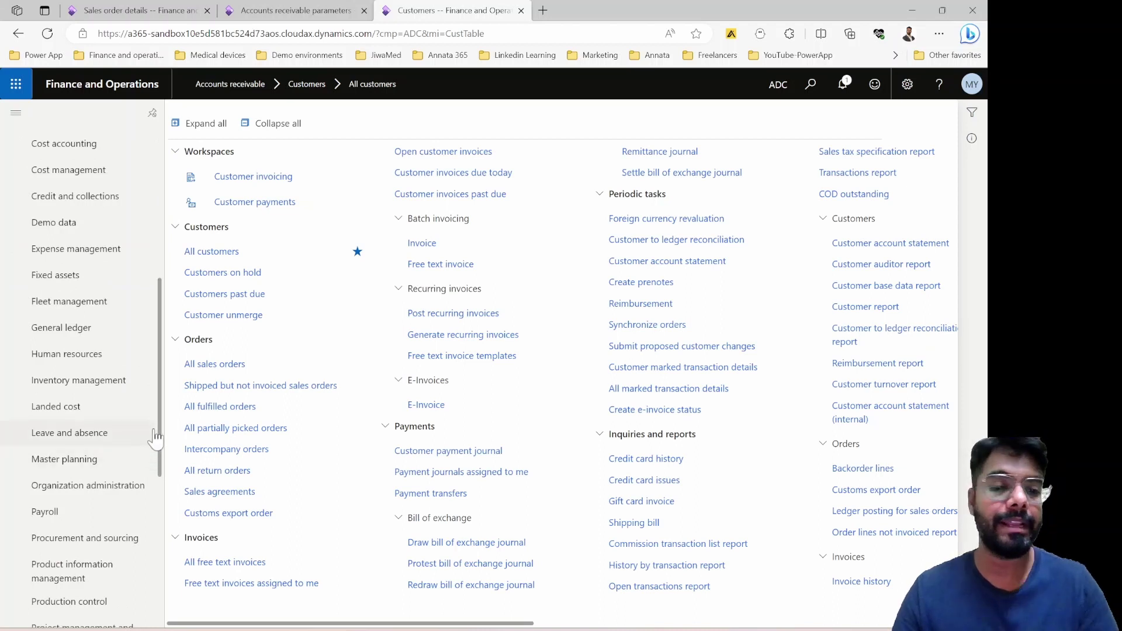
pyautogui.moveTo(159, 456); pyautogui.dragTo(165, 493)
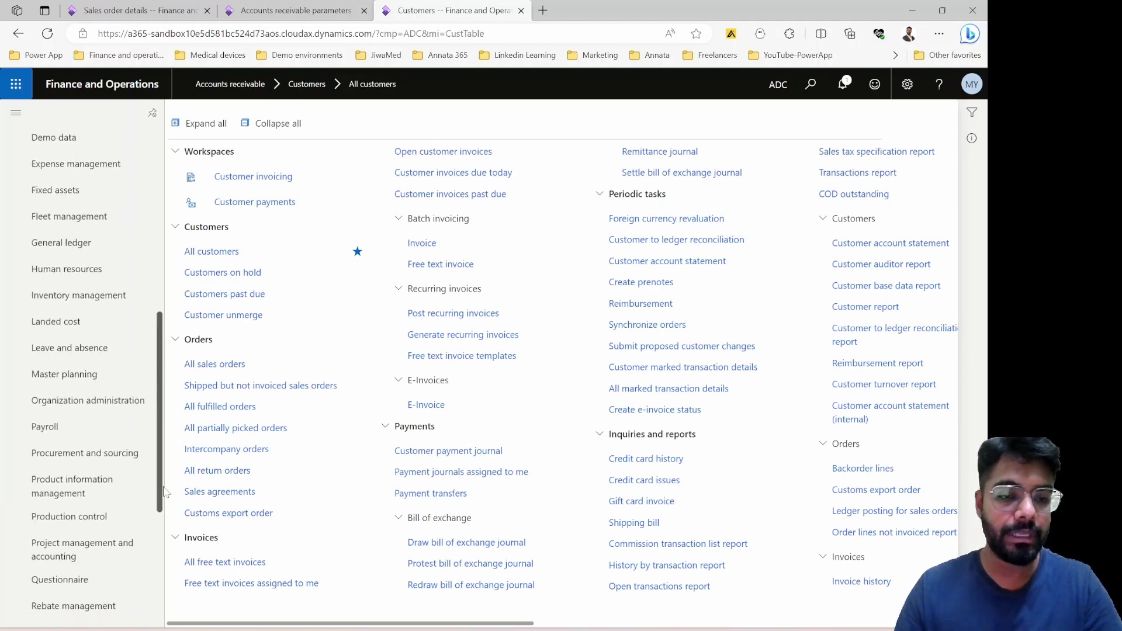
pyautogui.click(88, 401)
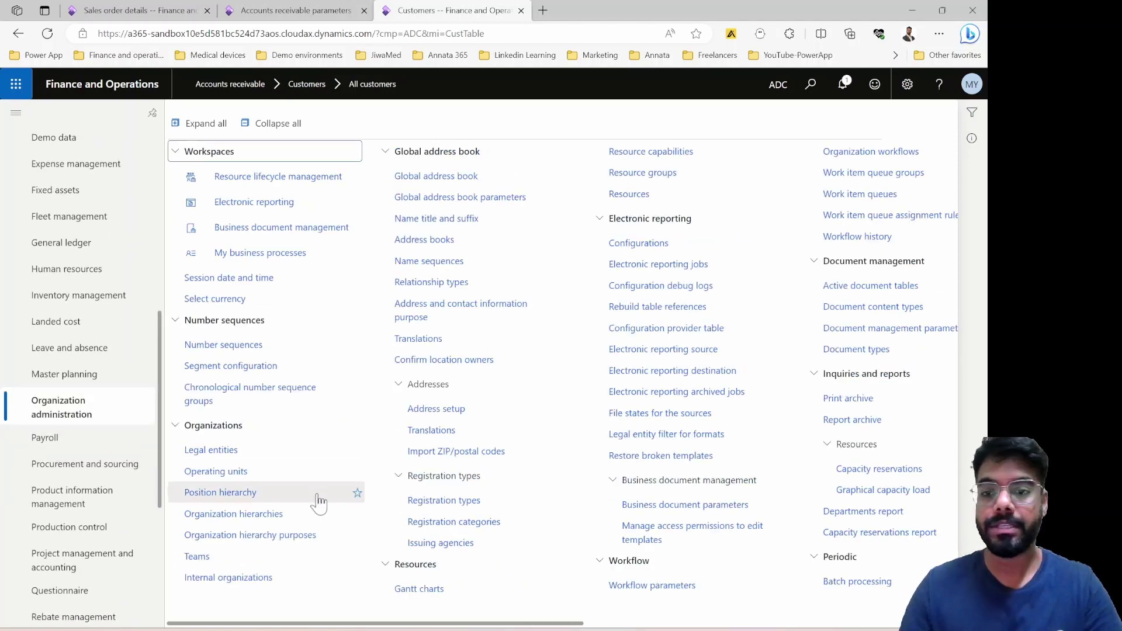
pyautogui.moveTo(374, 623); pyautogui.dragTo(753, 623)
pyautogui.moveTo(558, 629)
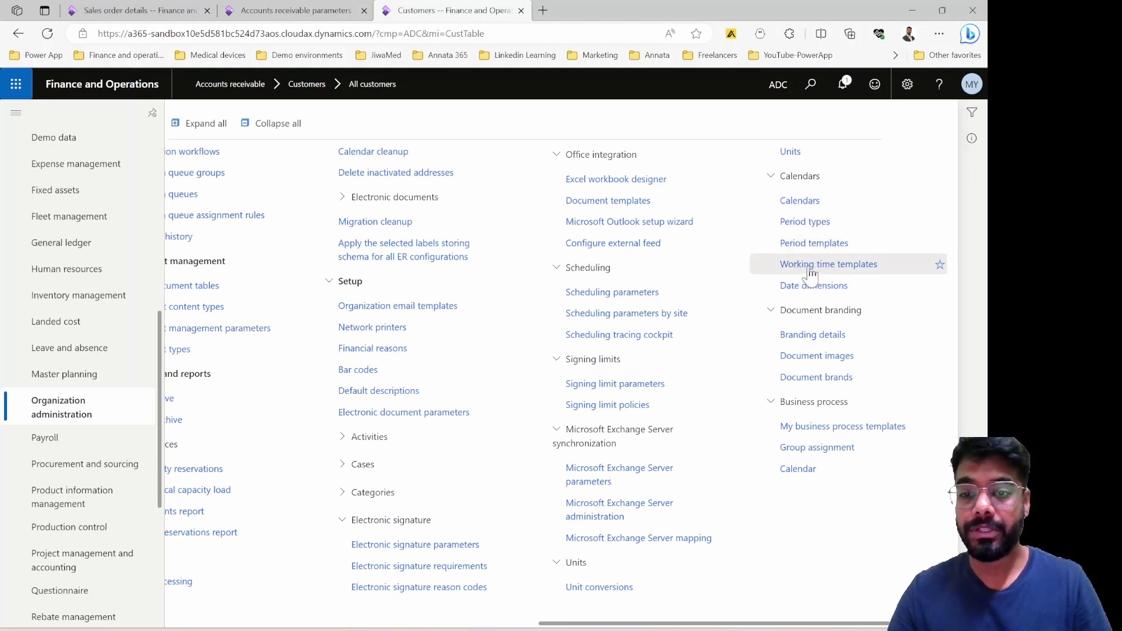
pyautogui.hotkey('alt', 'Left')
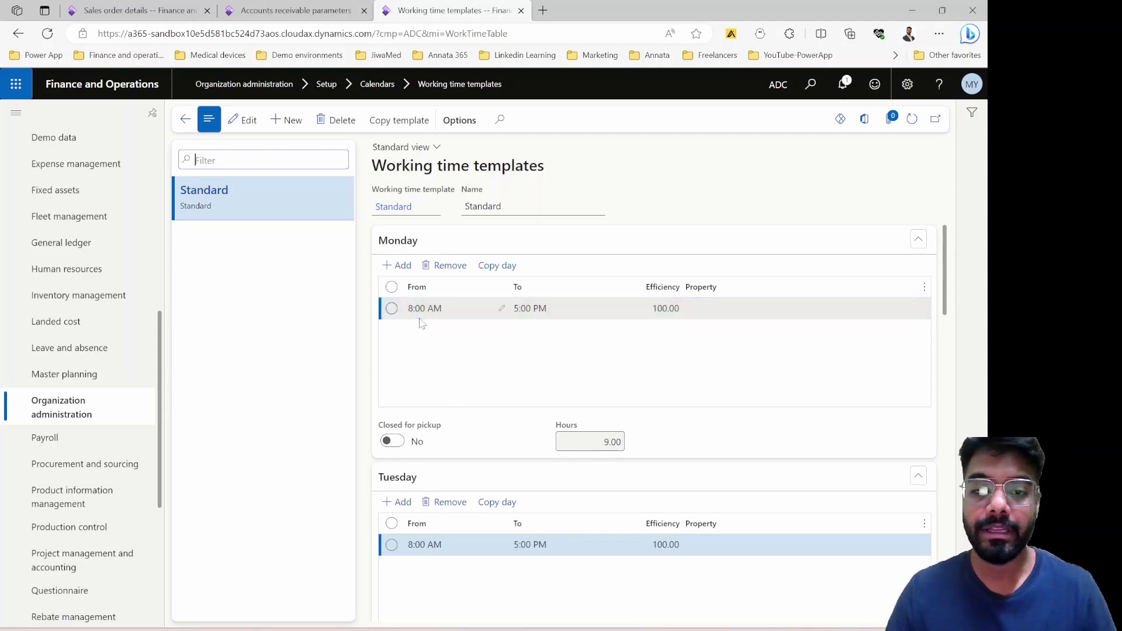
# Review the Standard working time template's hours and pickup closure settings for each day from Monday to Sunday
pyautogui.scroll(-2, 476, 345)
pyautogui.scroll(-2, 551, 426)
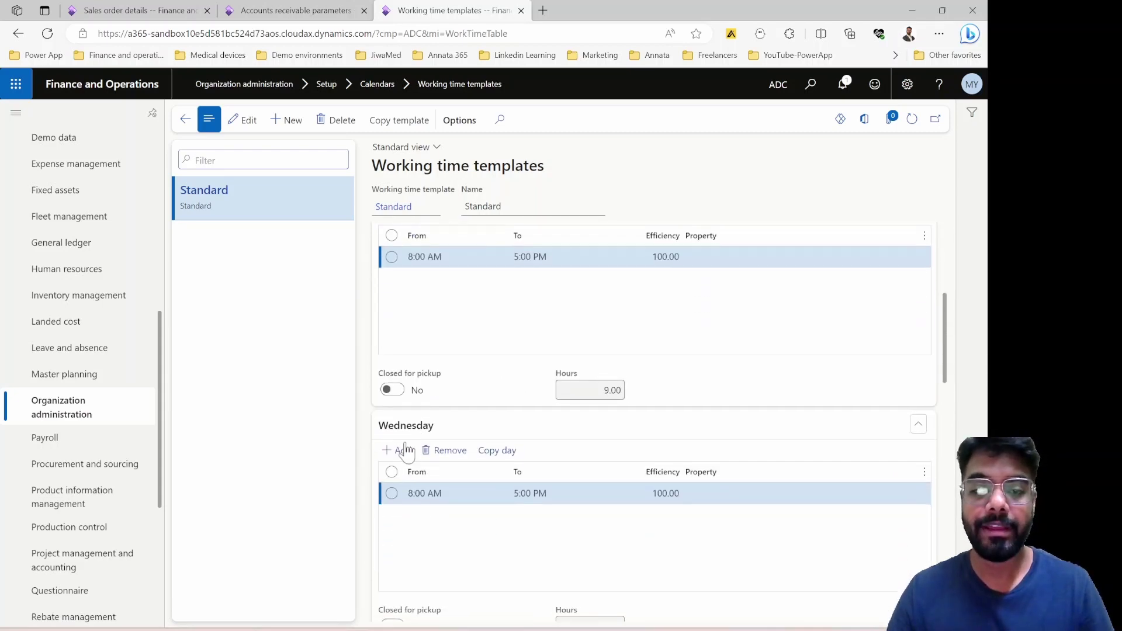
pyautogui.scroll(-6, 446, 359)
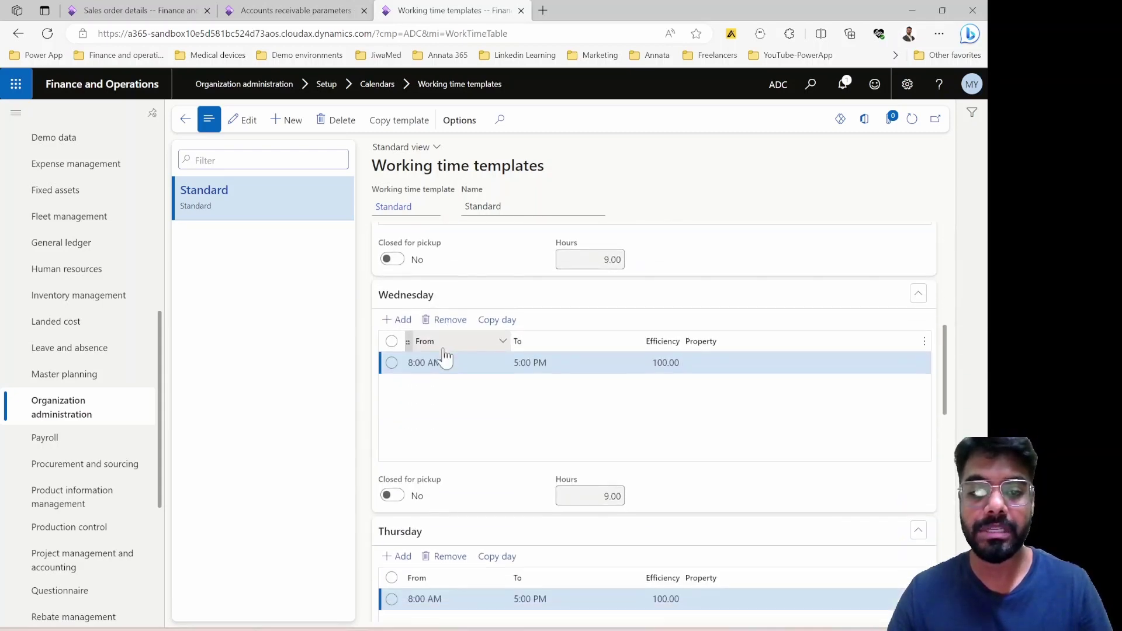
pyautogui.scroll(-4, 446, 359)
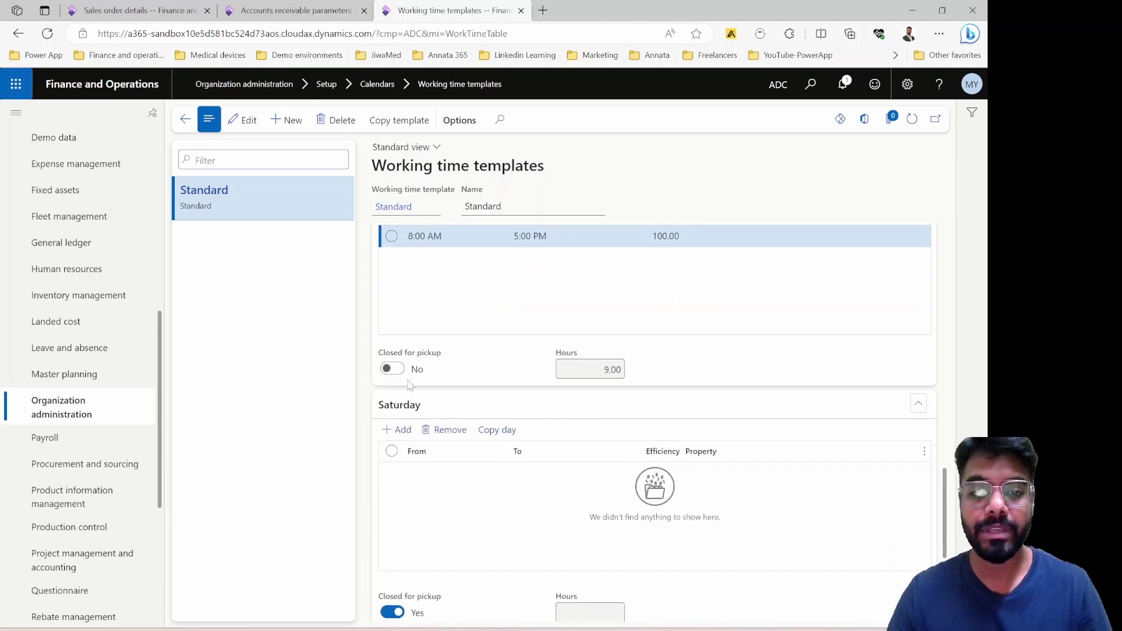
pyautogui.scroll(-2, 444, 479)
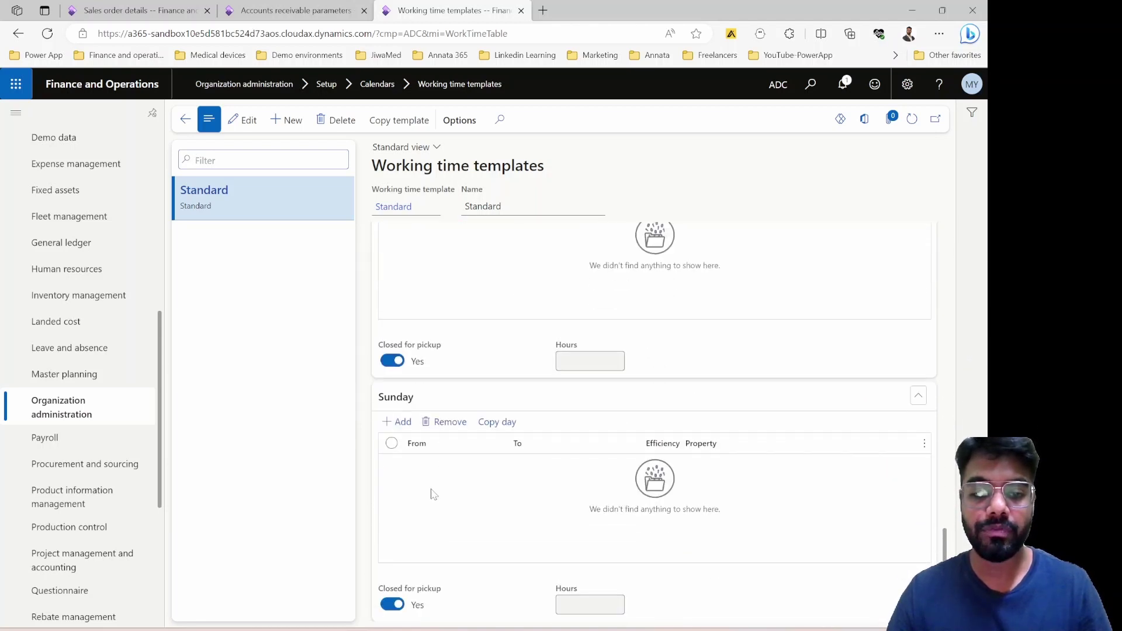
pyautogui.scroll(4, 426, 506)
pyautogui.scroll(10, 418, 422)
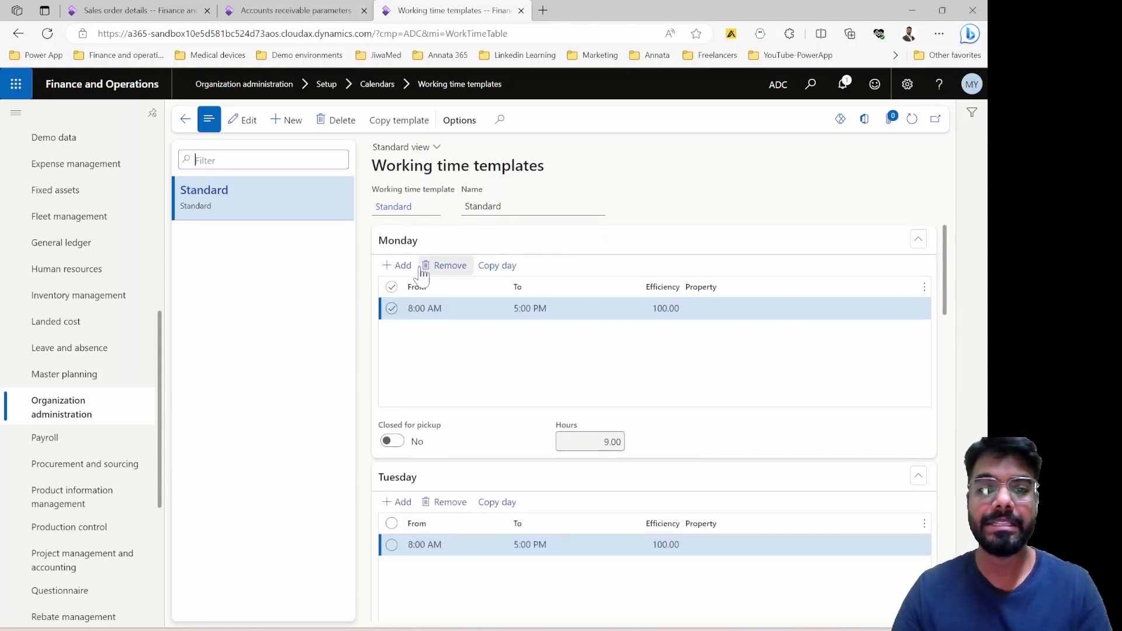
# Leave the working time templates and open the working time calendars in the calendar setup of Organization administration
pyautogui.click(185, 119)
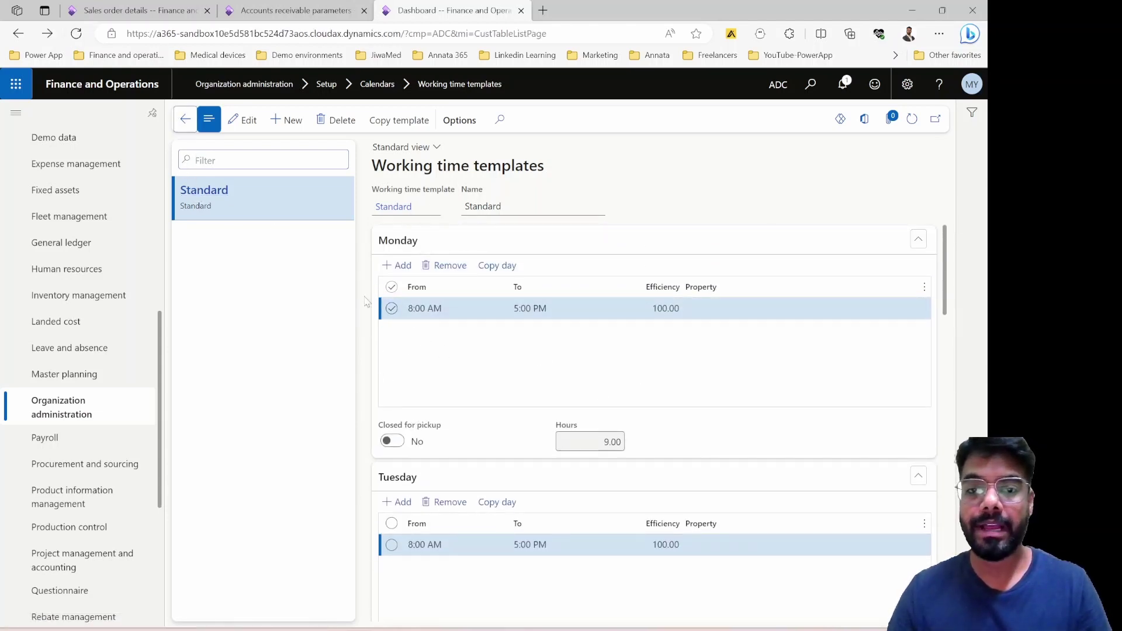
pyautogui.click(185, 120)
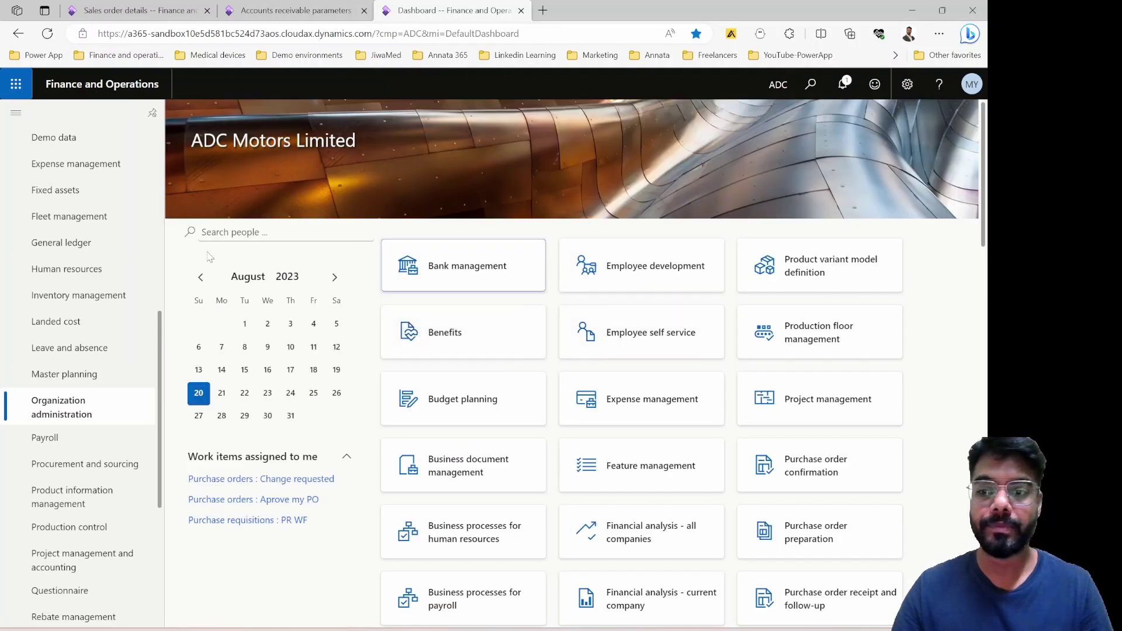
pyautogui.click(67, 412)
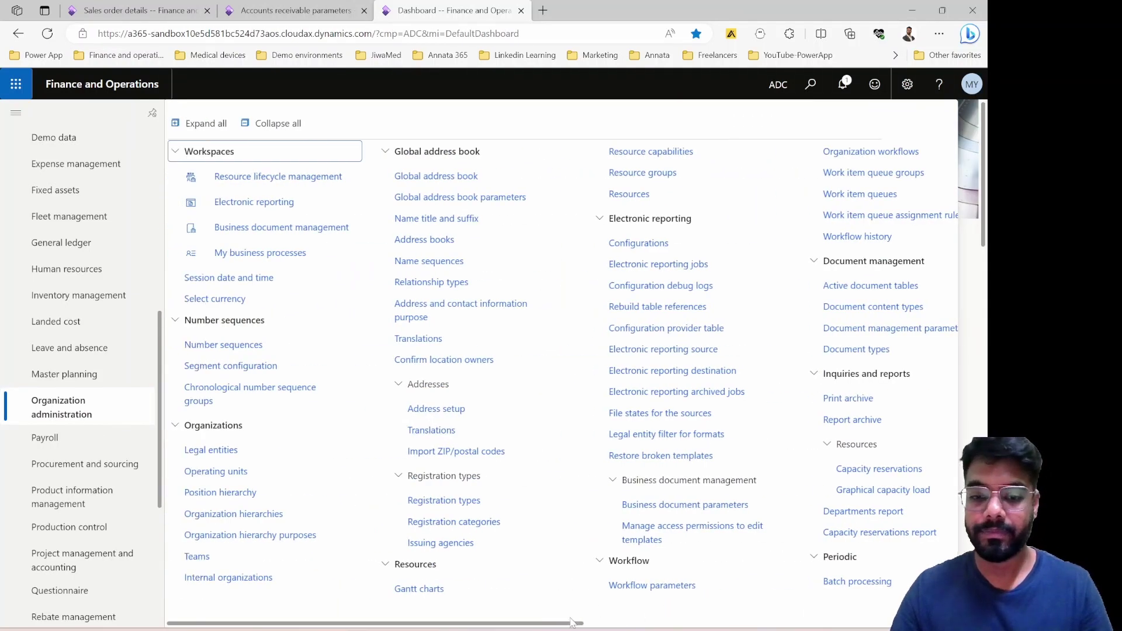
pyautogui.moveTo(572, 623); pyautogui.dragTo(944, 623)
pyautogui.click(806, 201)
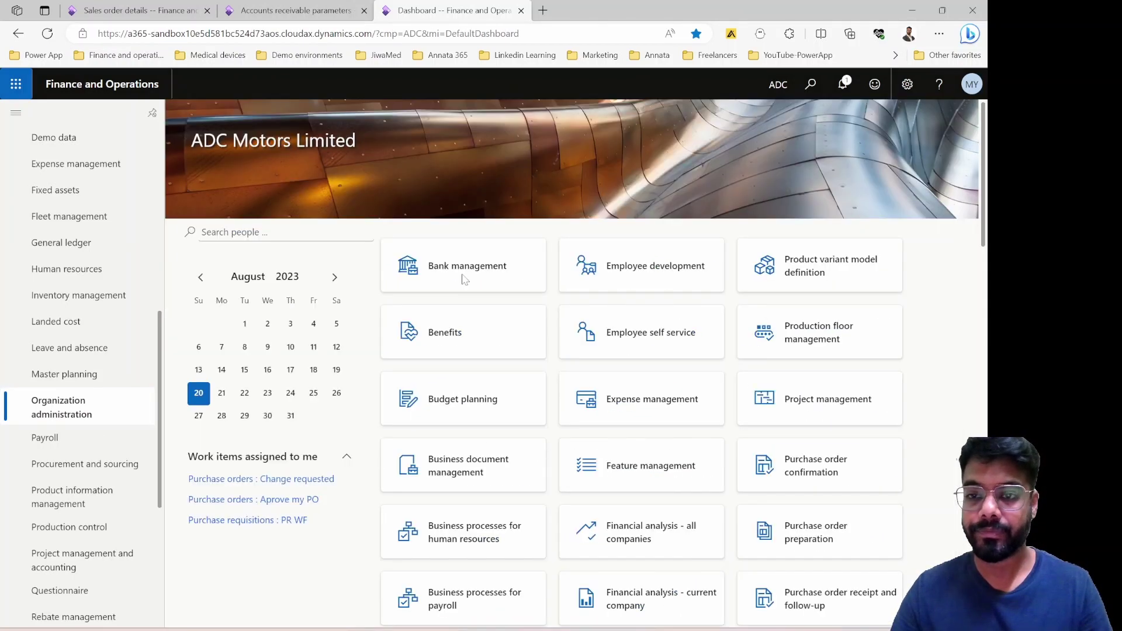
# Create a working time calendar with the ID Standard and the name Standard, and save it
pyautogui.click(262, 124)
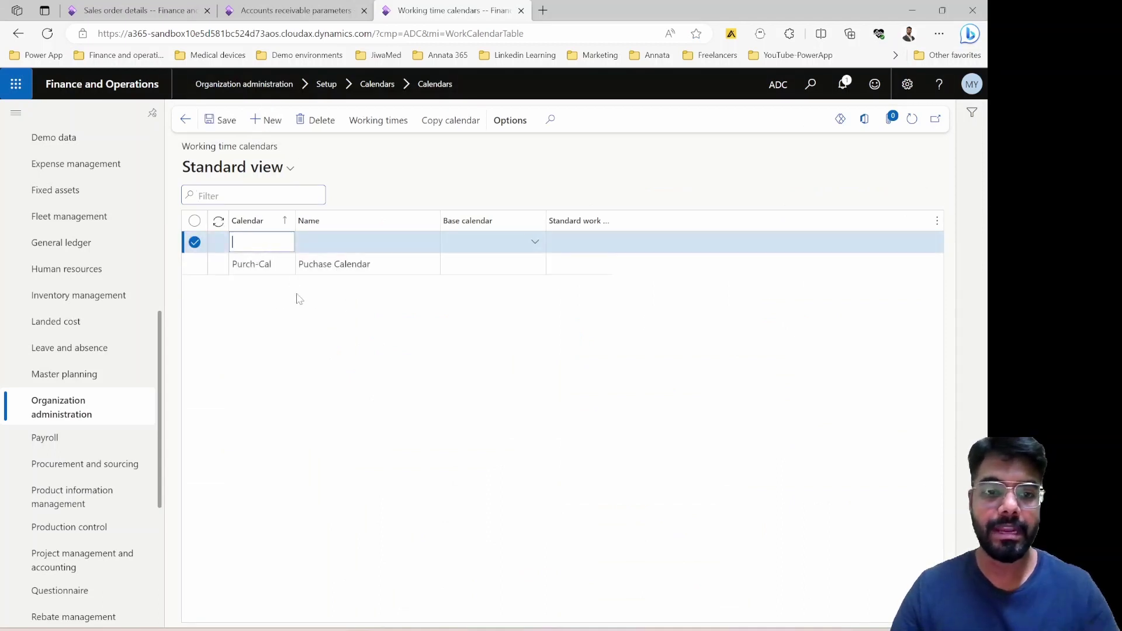
pyautogui.write('Stand')
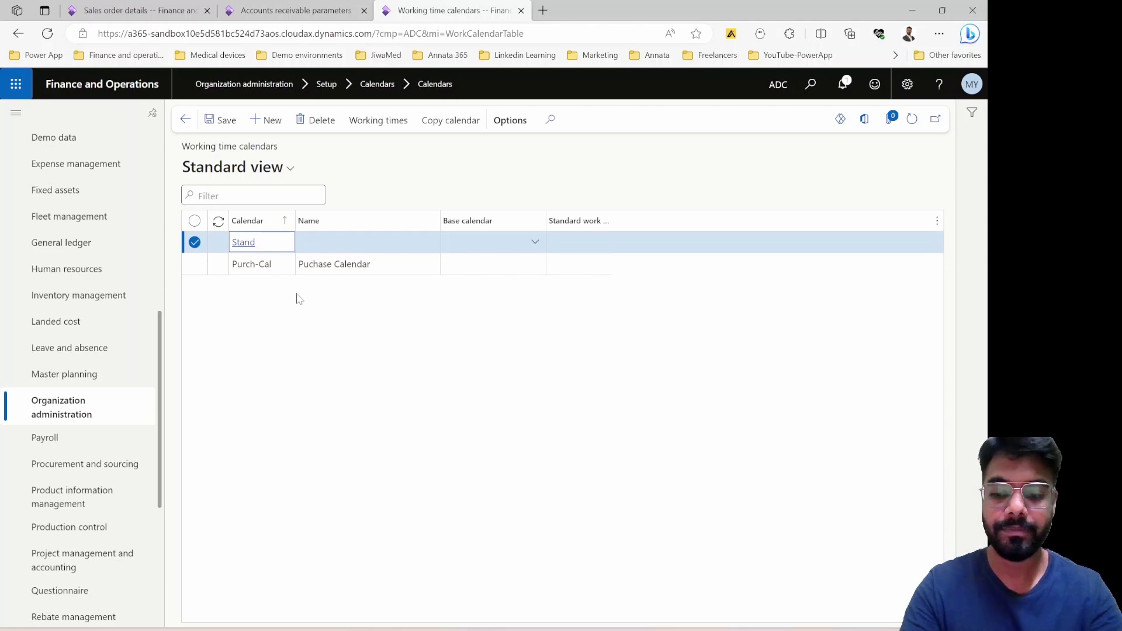
pyautogui.write('dard')
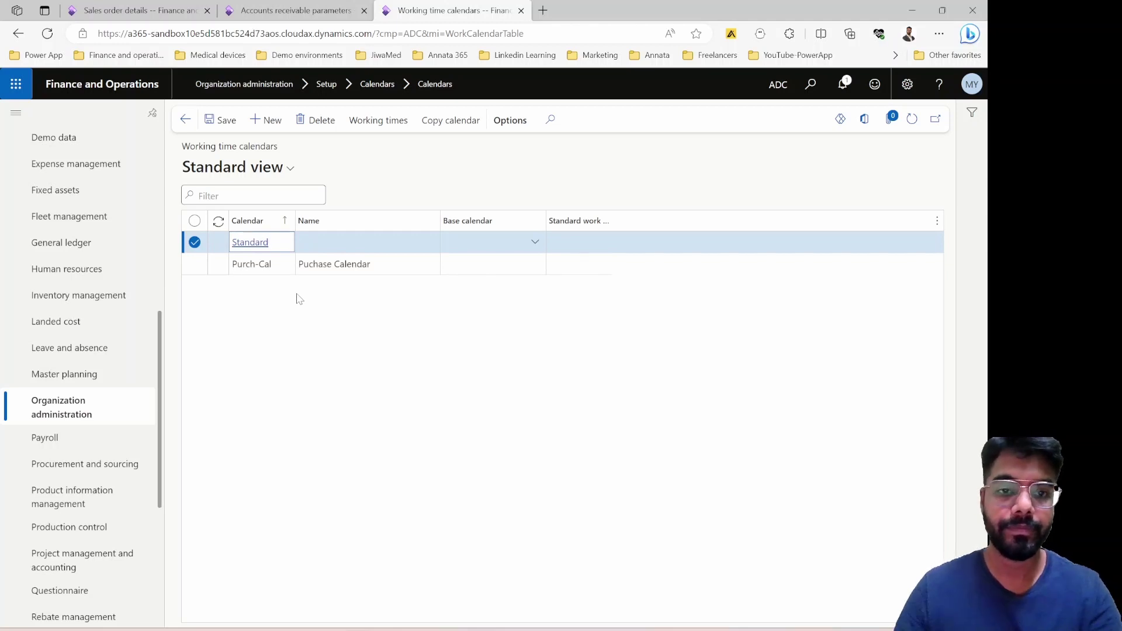
pyautogui.doubleClick(277, 252)
pyautogui.press('Tab')
pyautogui.write('Standard')
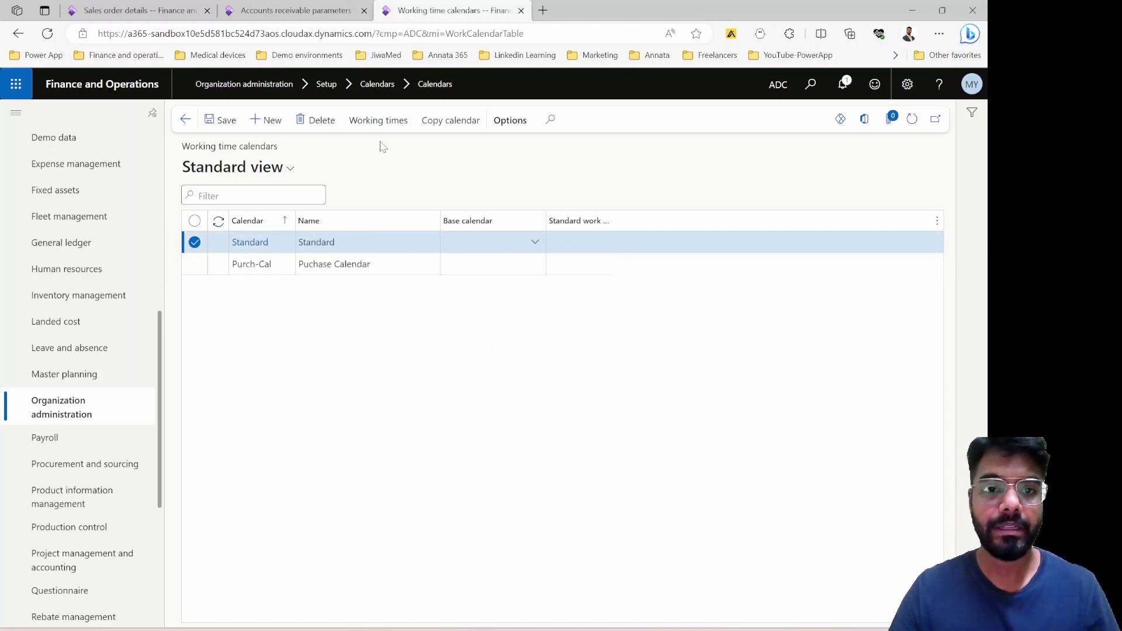
pyautogui.click(217, 120)
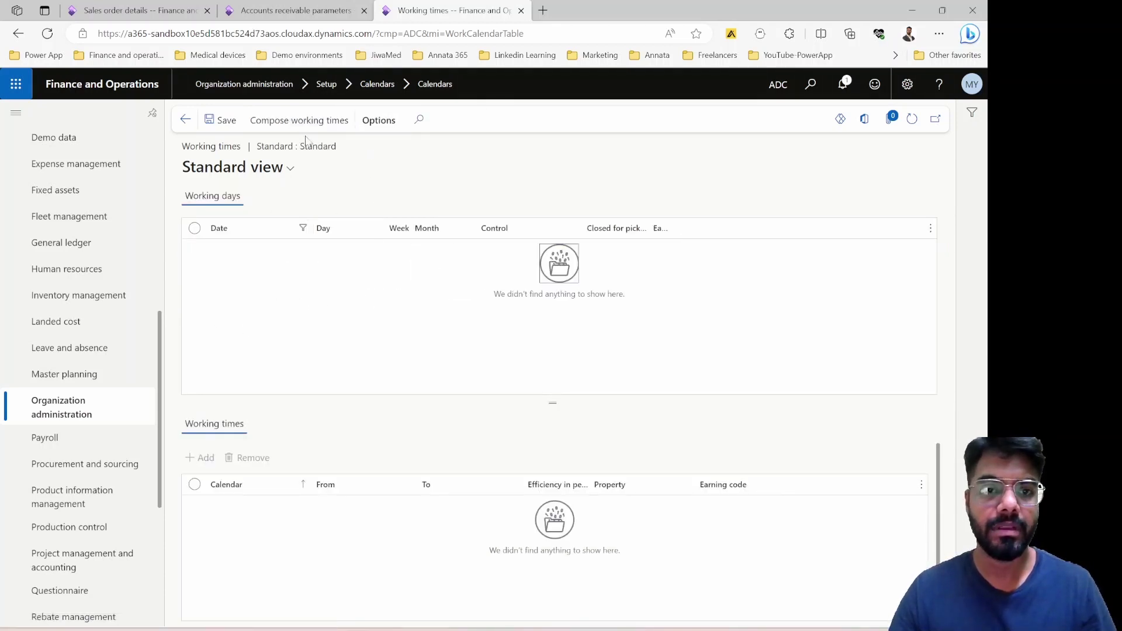
# Compose the Standard calendar's working times from 3/1/2023 to 12/31/2025 using the Standard working time template
pyautogui.click(299, 120)
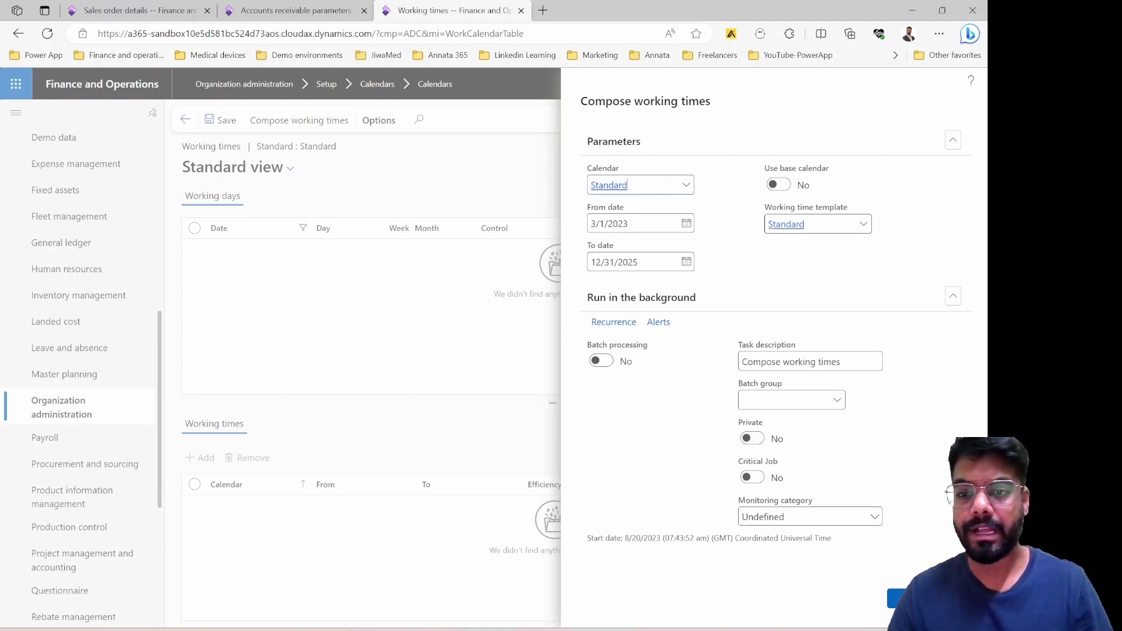
pyautogui.click(865, 227)
pyautogui.click(809, 250)
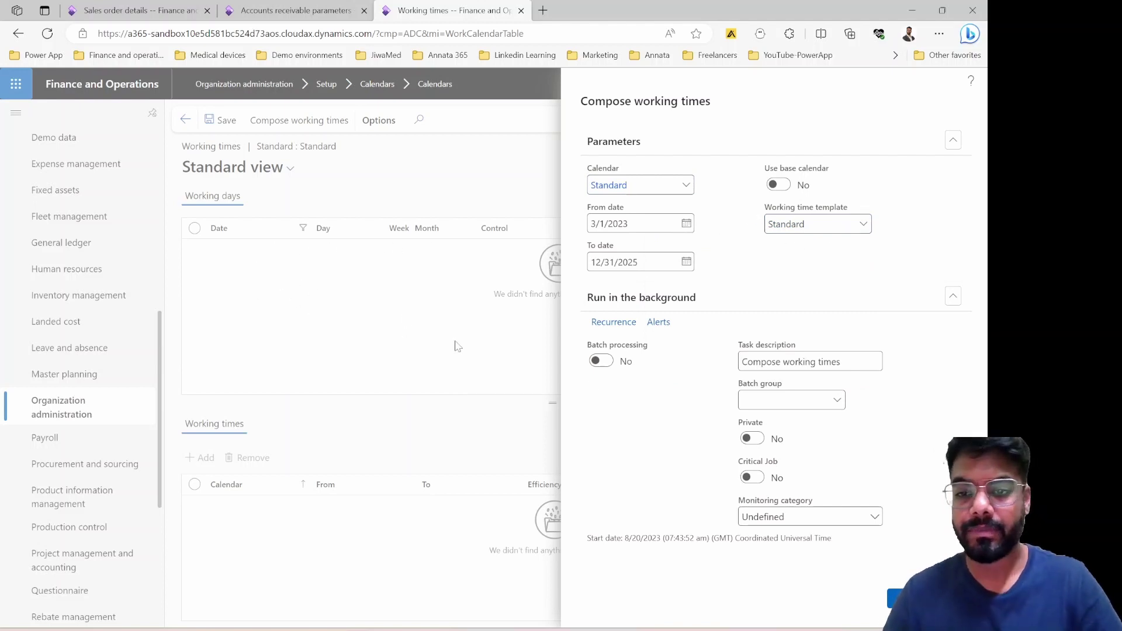
pyautogui.click(897, 597)
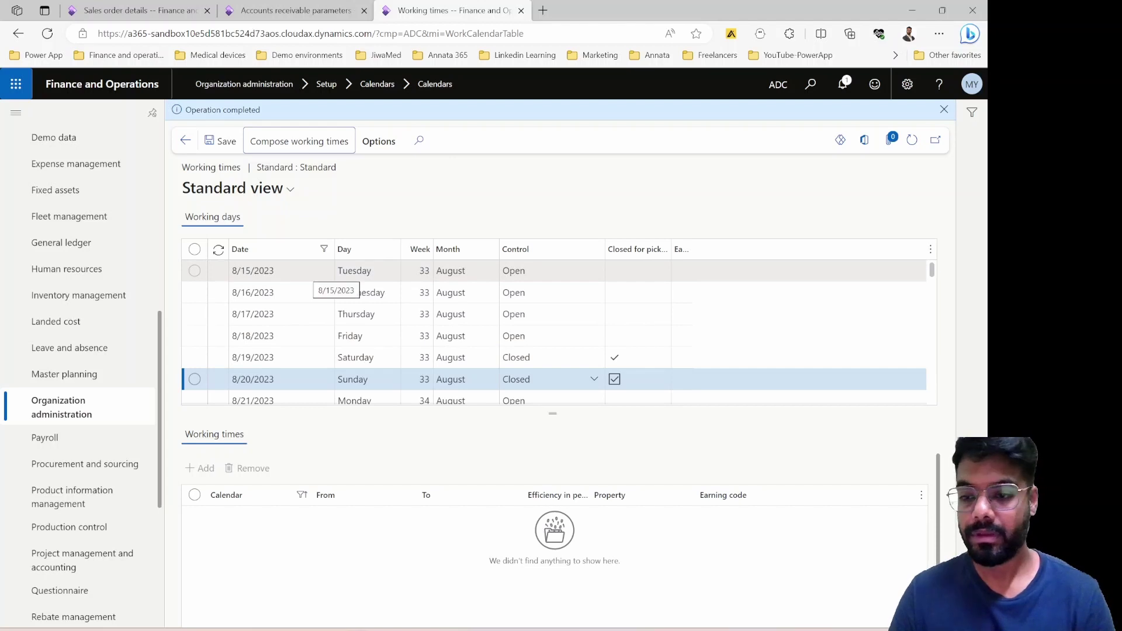
# Compare the Standard calendar's working hours and pickup closure for weekdays and weekend days in mid-August 2023
pyautogui.click(316, 271)
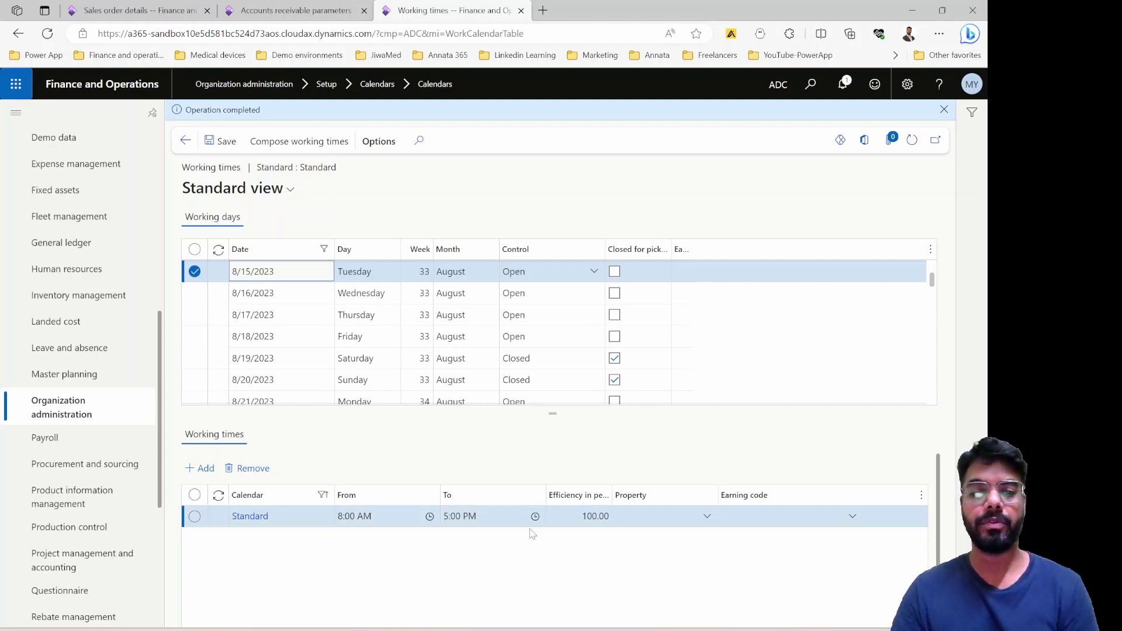
pyautogui.click(360, 379)
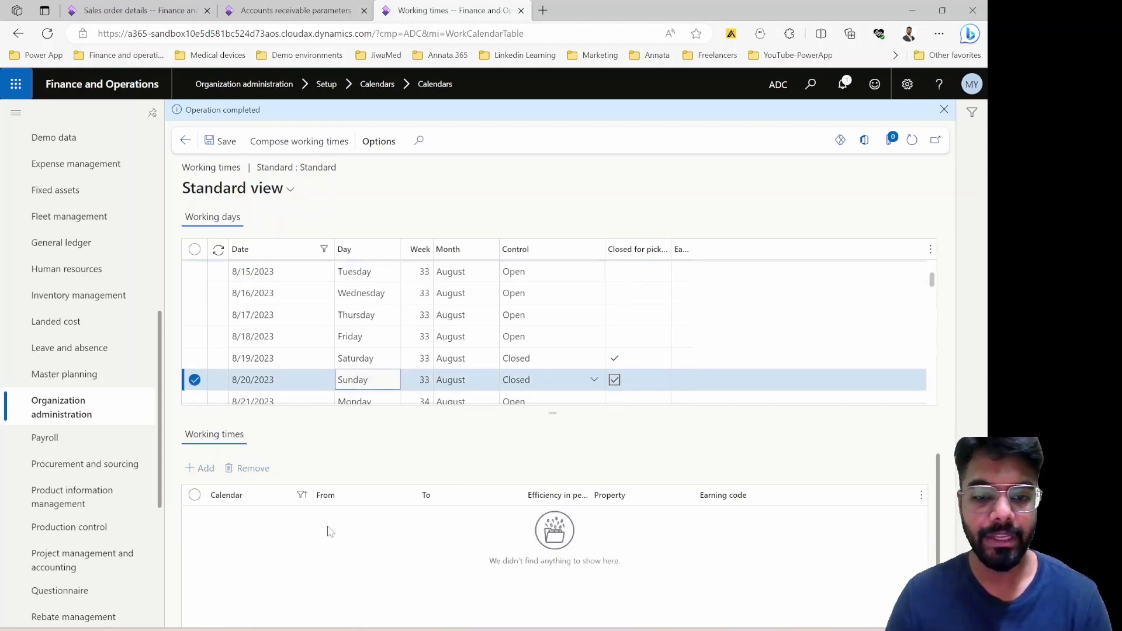
pyautogui.press('Up')
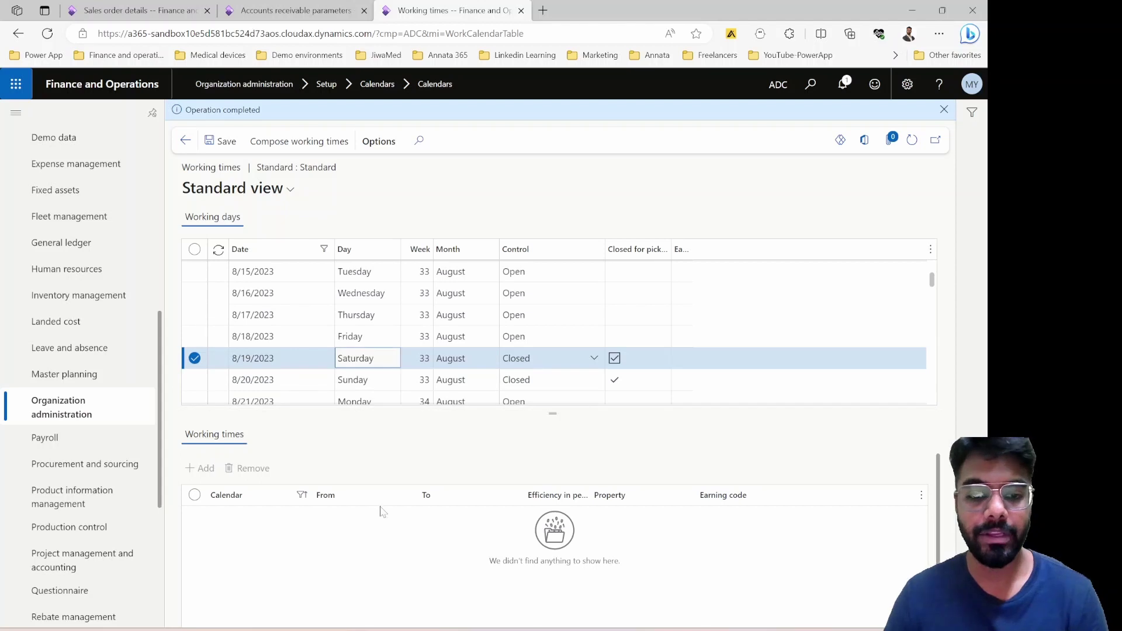
pyautogui.press('Up')
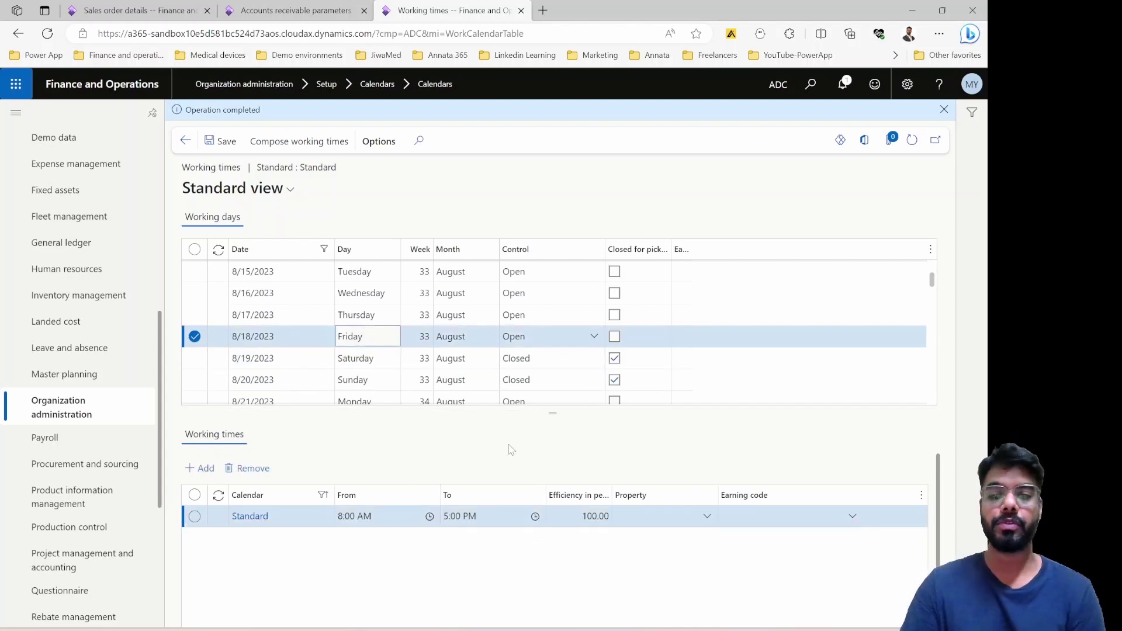
pyautogui.scroll(5, 555, 334)
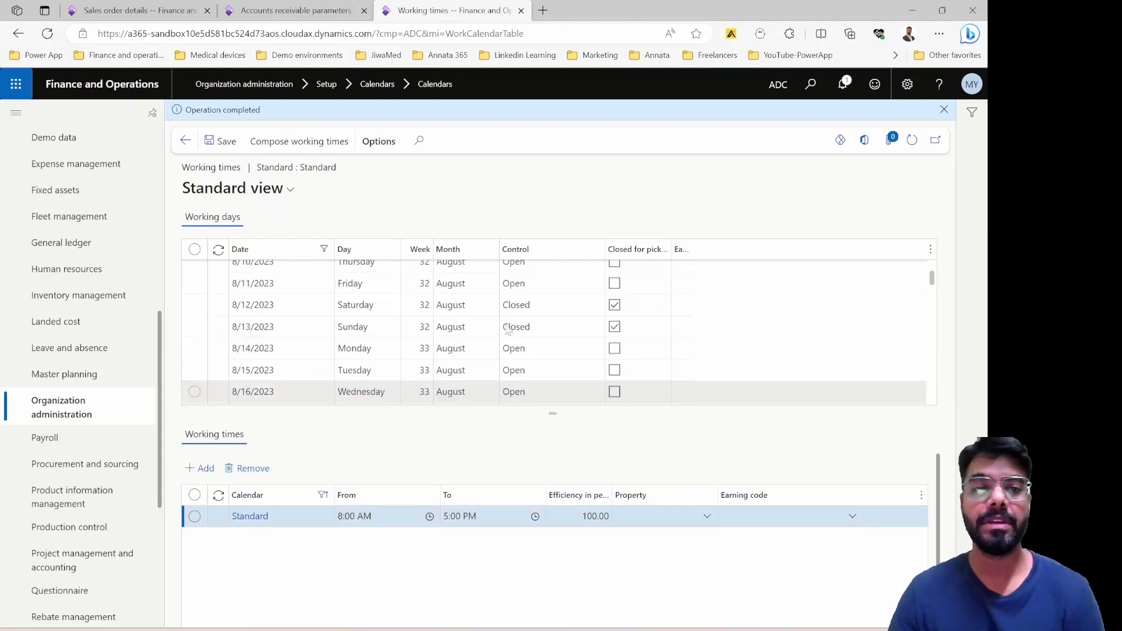
# Leave the working time calendars and open the Warehouses page in the inventory breakdown setup of Inventory management
pyautogui.click(185, 141)
pyautogui.click(257, 244)
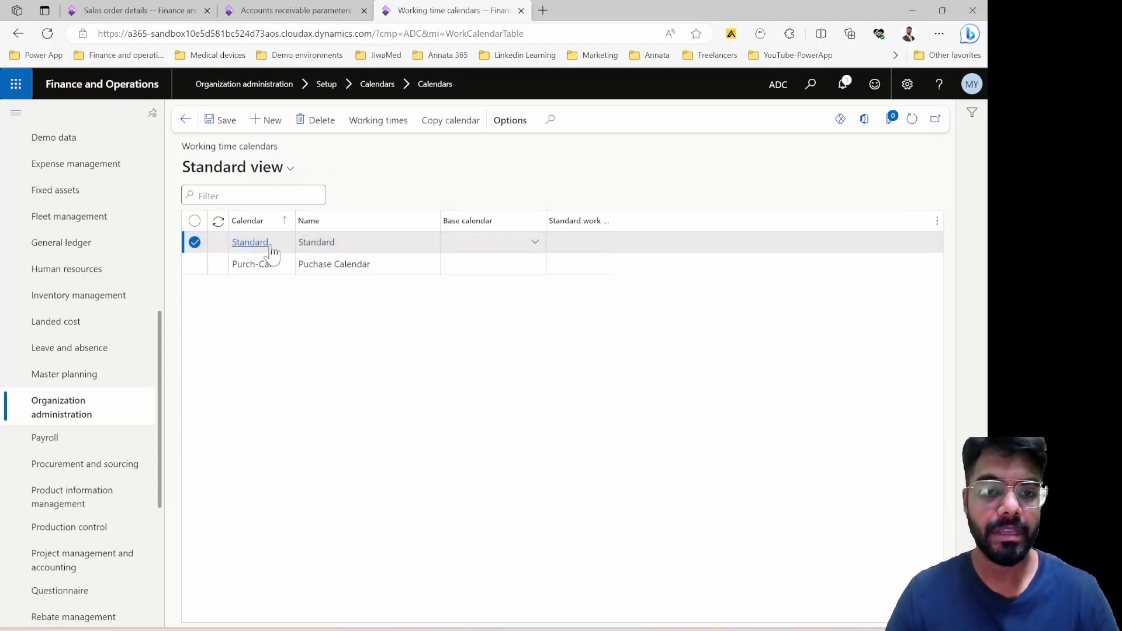
pyautogui.click(400, 370)
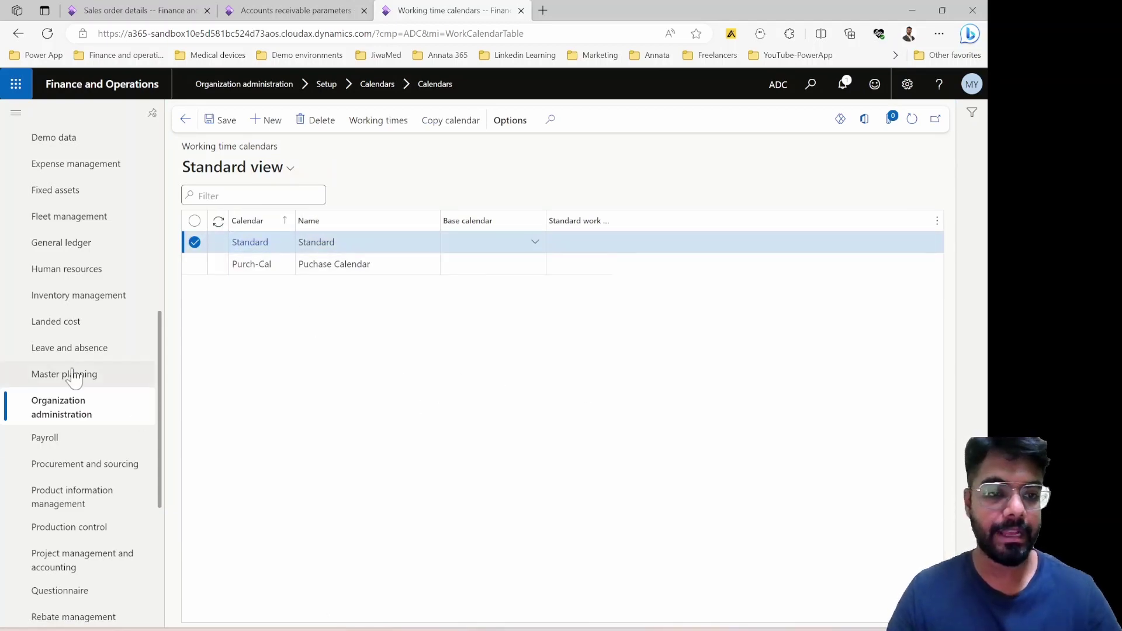
pyautogui.scroll(1, 78, 368)
pyautogui.click(123, 379)
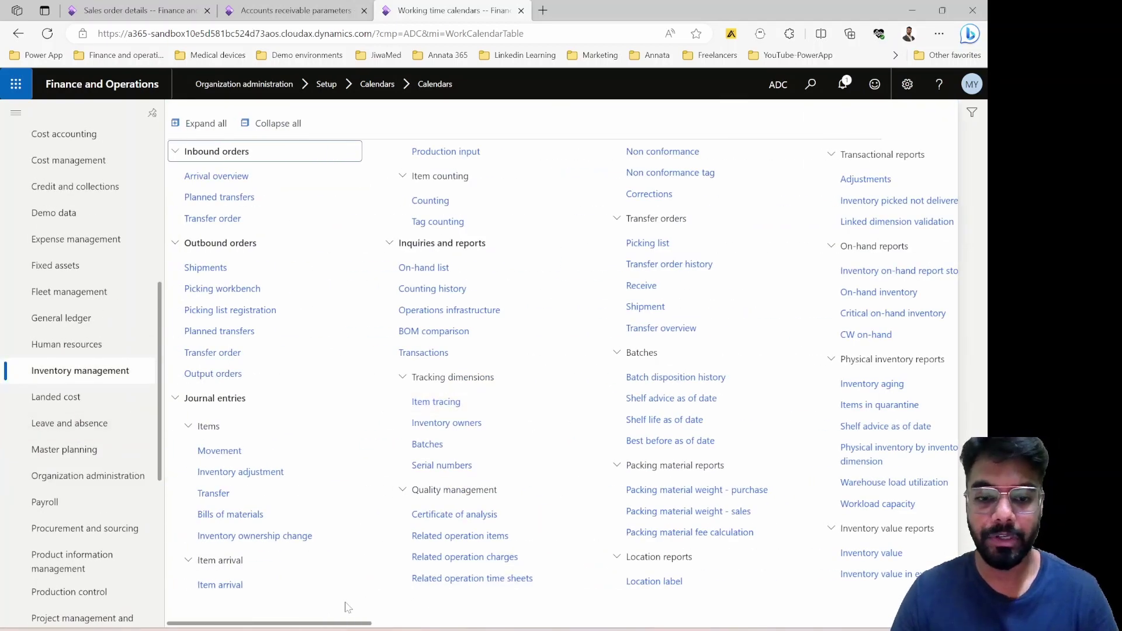
pyautogui.moveTo(346, 624); pyautogui.dragTo(756, 624)
pyautogui.click(804, 258)
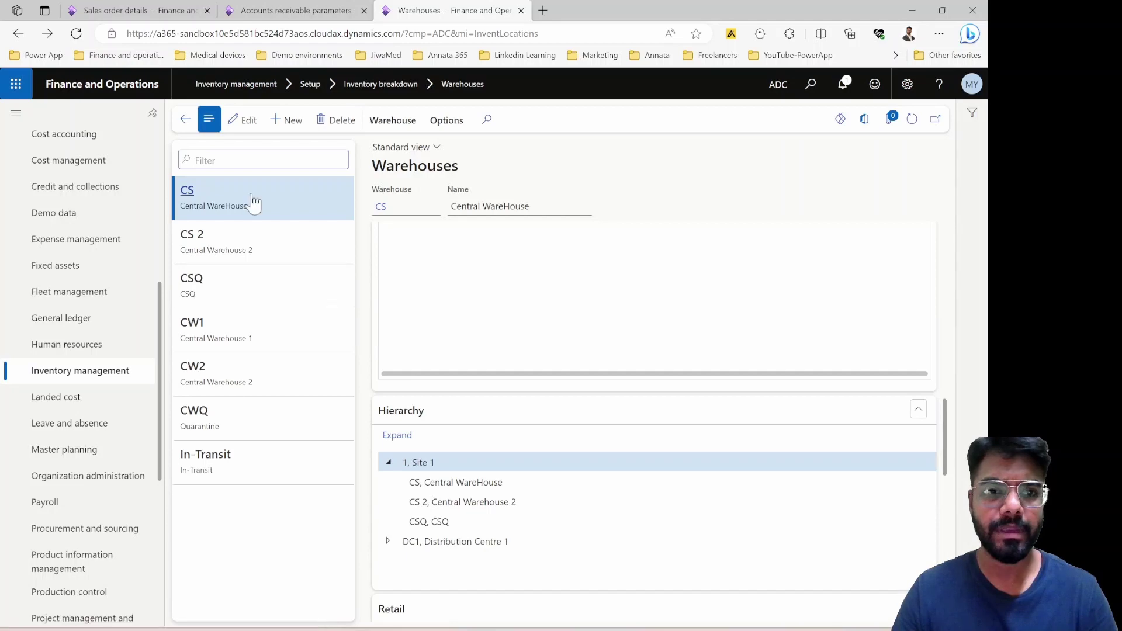
# Assign the Standard calendar to the CS Central WareHouse in its master planning settings and close the record
pyautogui.scroll(3, 535, 373)
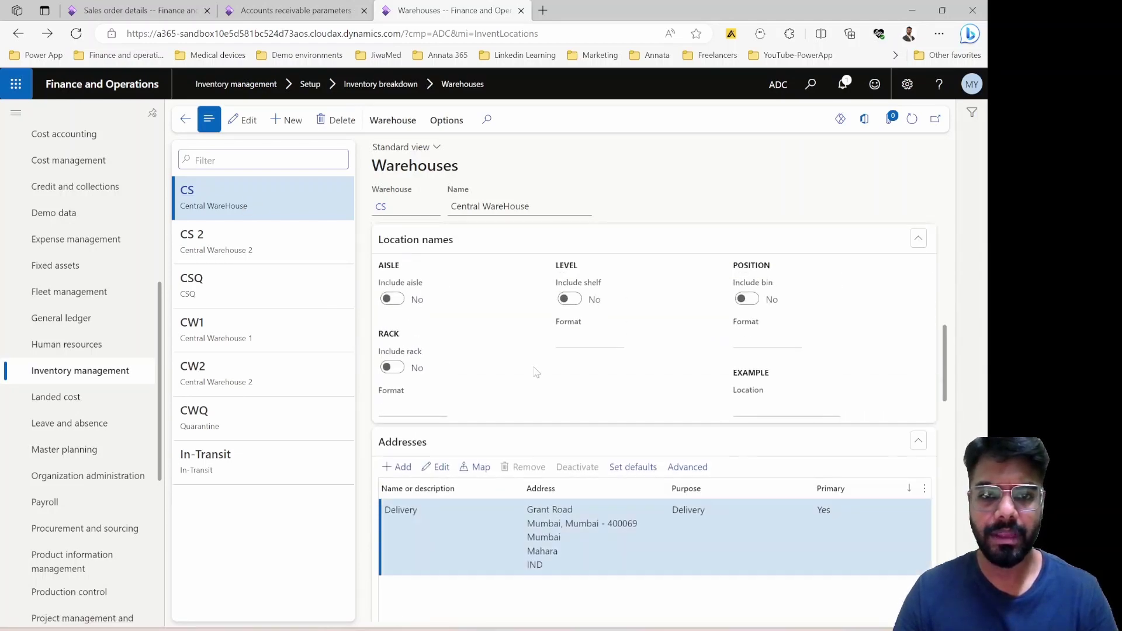
pyautogui.scroll(10, 535, 372)
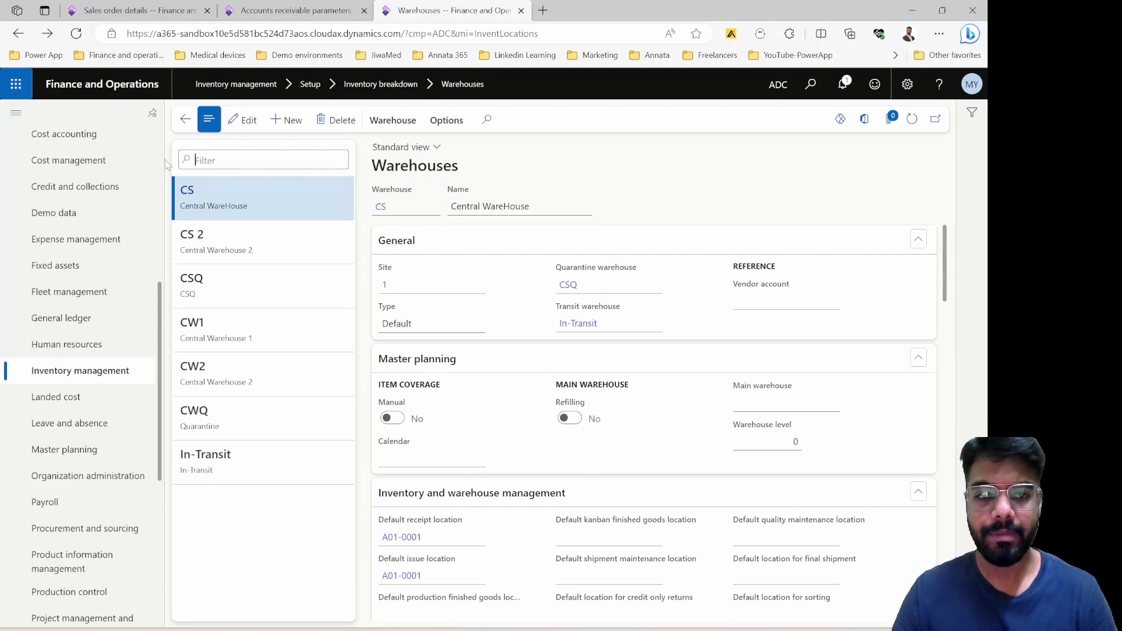
pyautogui.click(243, 120)
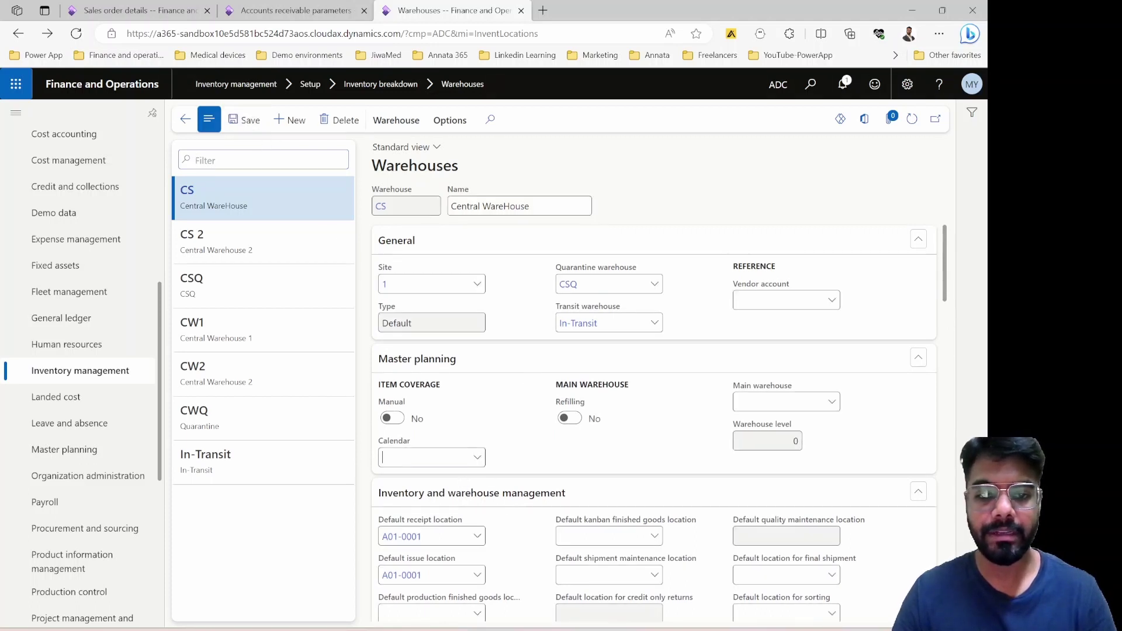
pyautogui.click(478, 458)
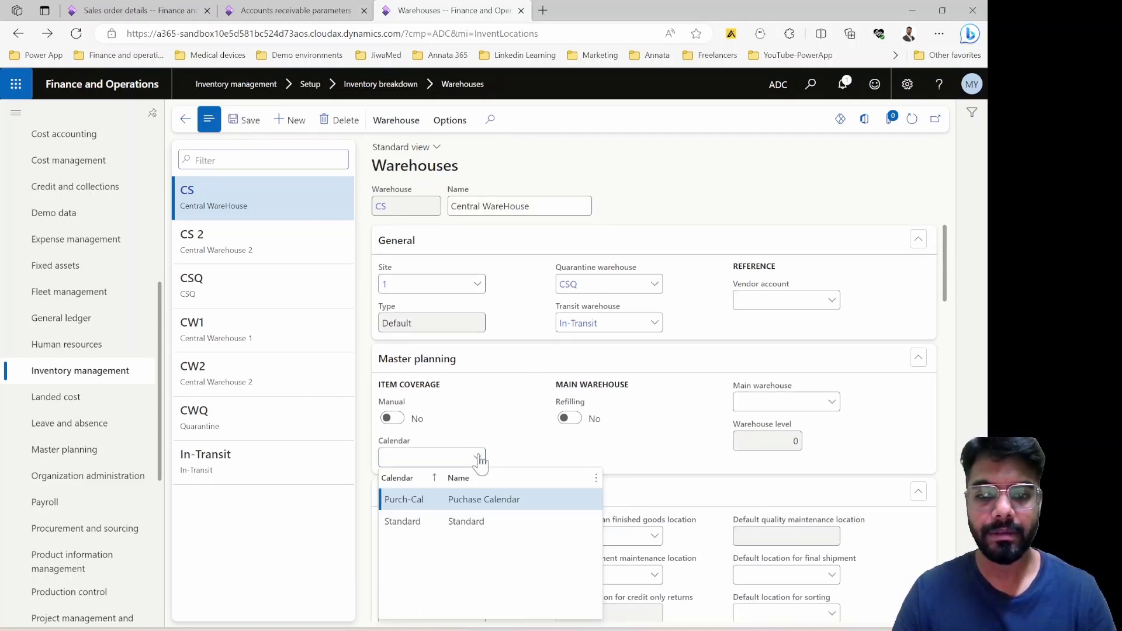
pyautogui.click(508, 522)
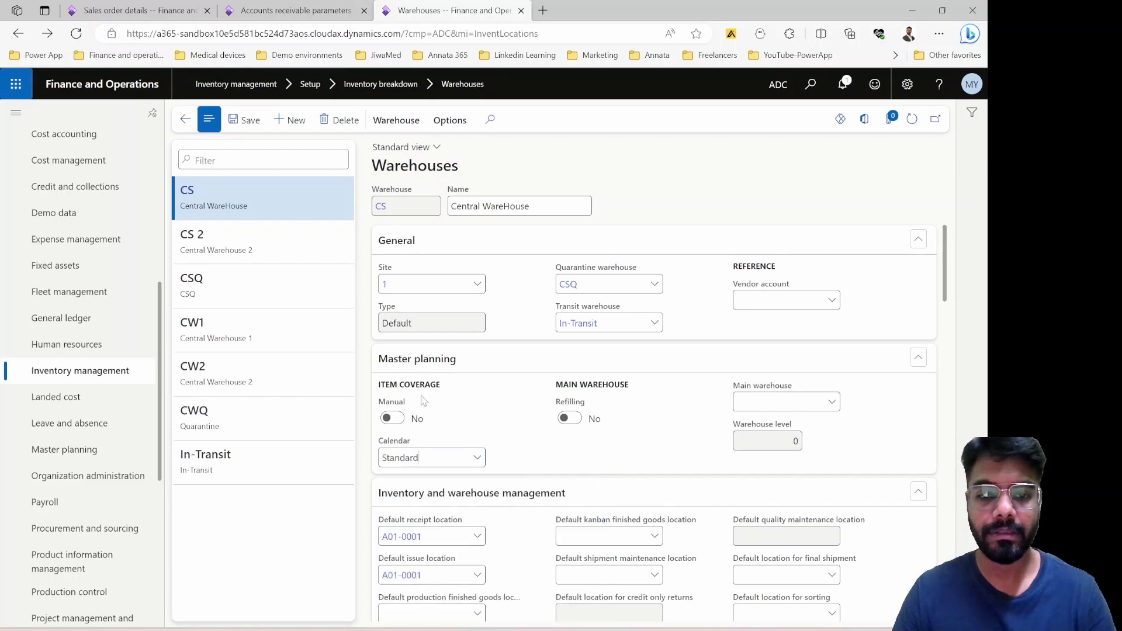
pyautogui.click(185, 122)
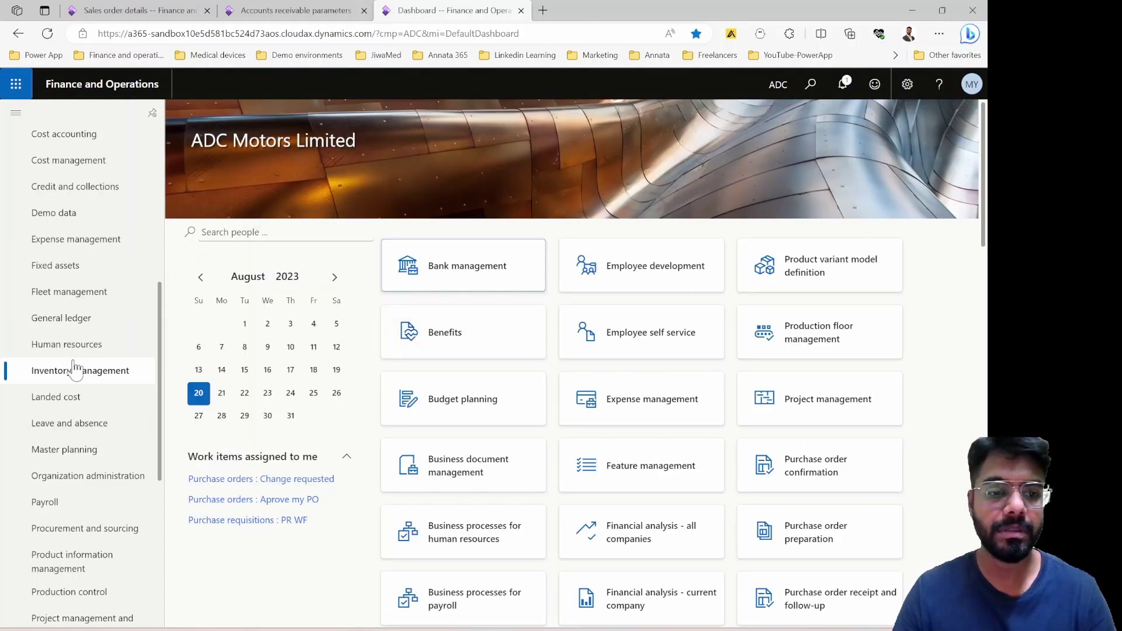
# Reopen the Warehouses page from the inventory breakdown setup of Inventory management
pyautogui.click(74, 368)
pyautogui.hscroll(5, 563, 576)
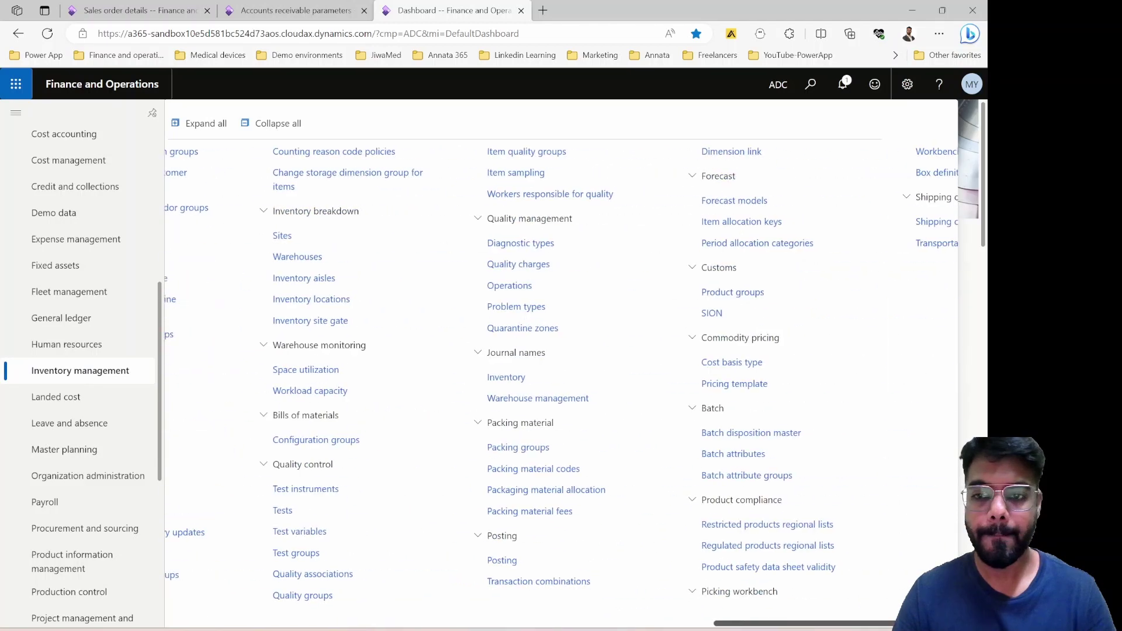
pyautogui.hscroll(3, 564, 362)
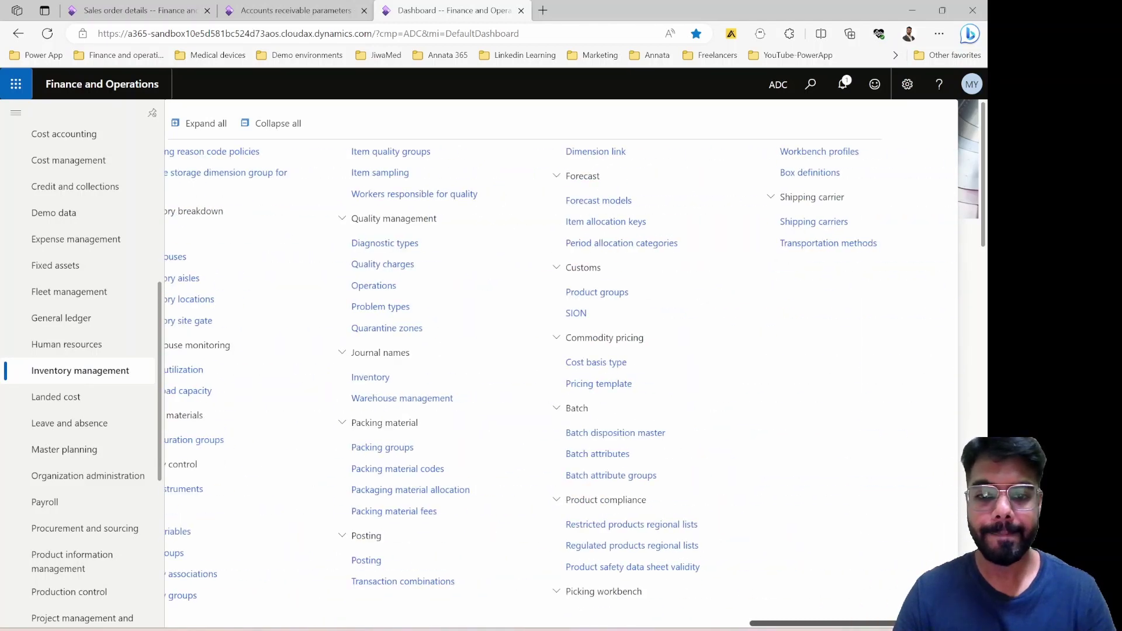
pyautogui.hscroll(-10, 818, 619)
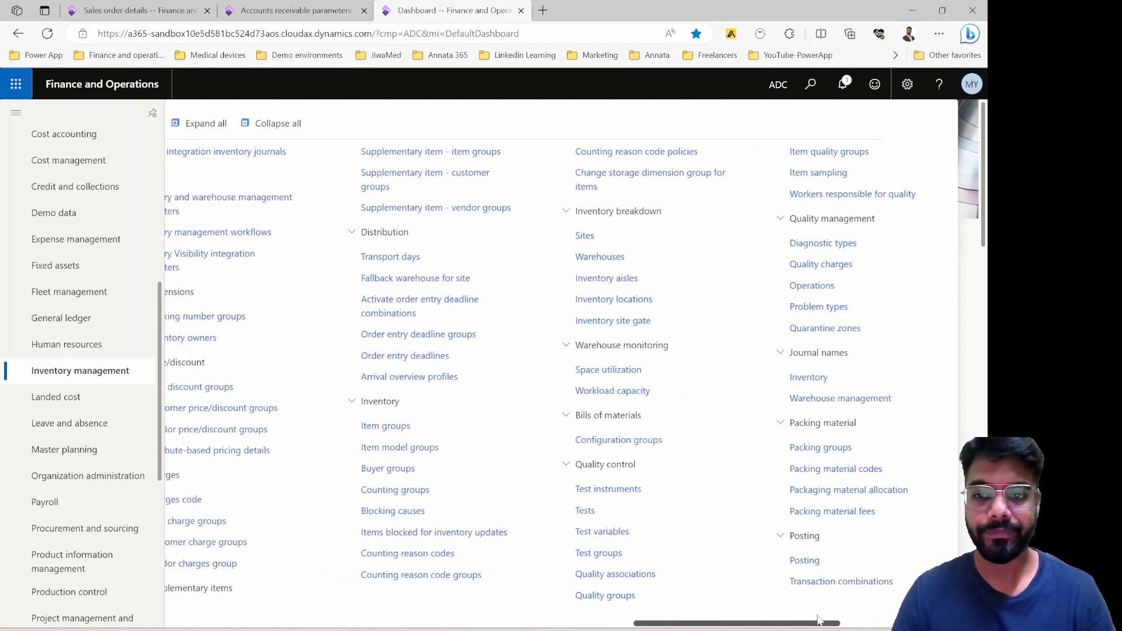
pyautogui.press('Escape')
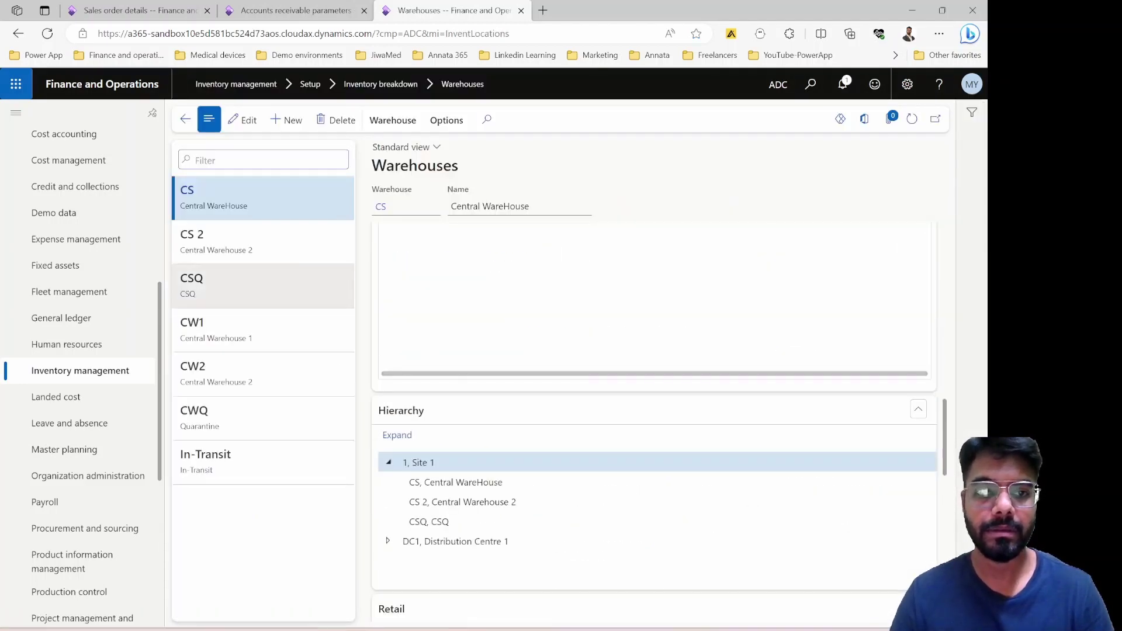
# Check the calendar assigned to the CS warehouse, and open its linked site 1 record to review the site settings
pyautogui.scroll(10, 454, 385)
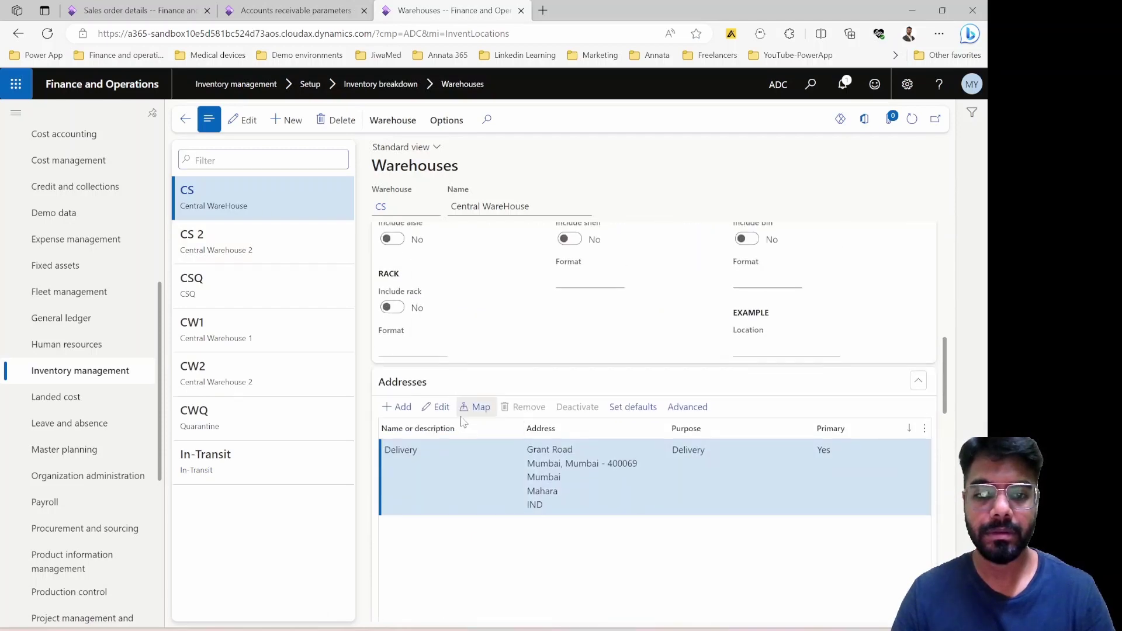
pyautogui.scroll(3, 450, 417)
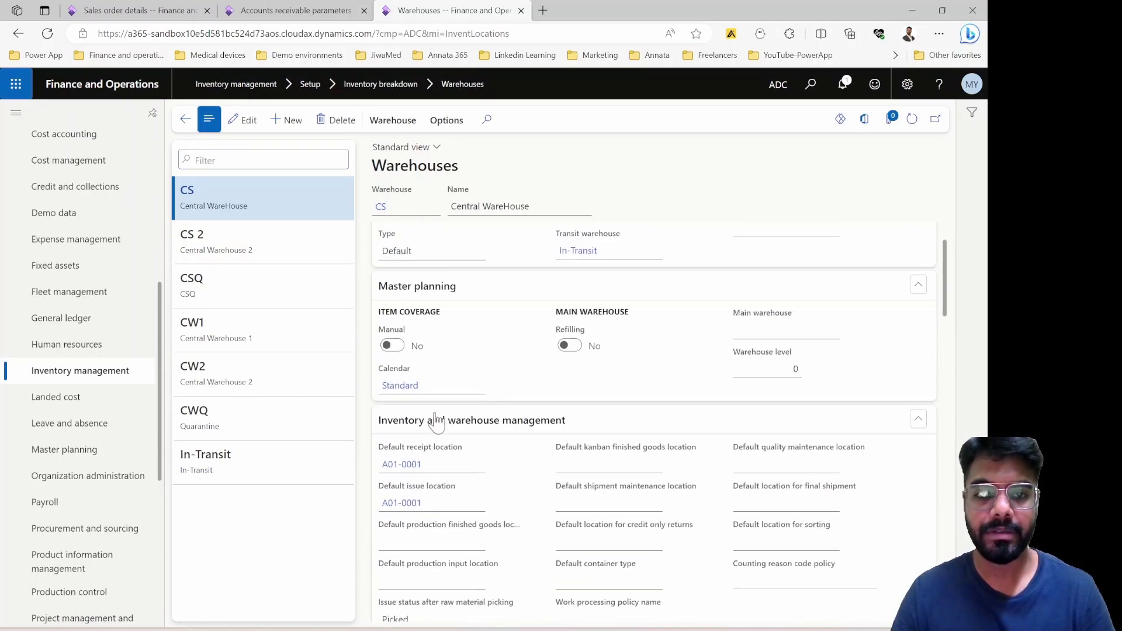
pyautogui.scroll(1, 413, 393)
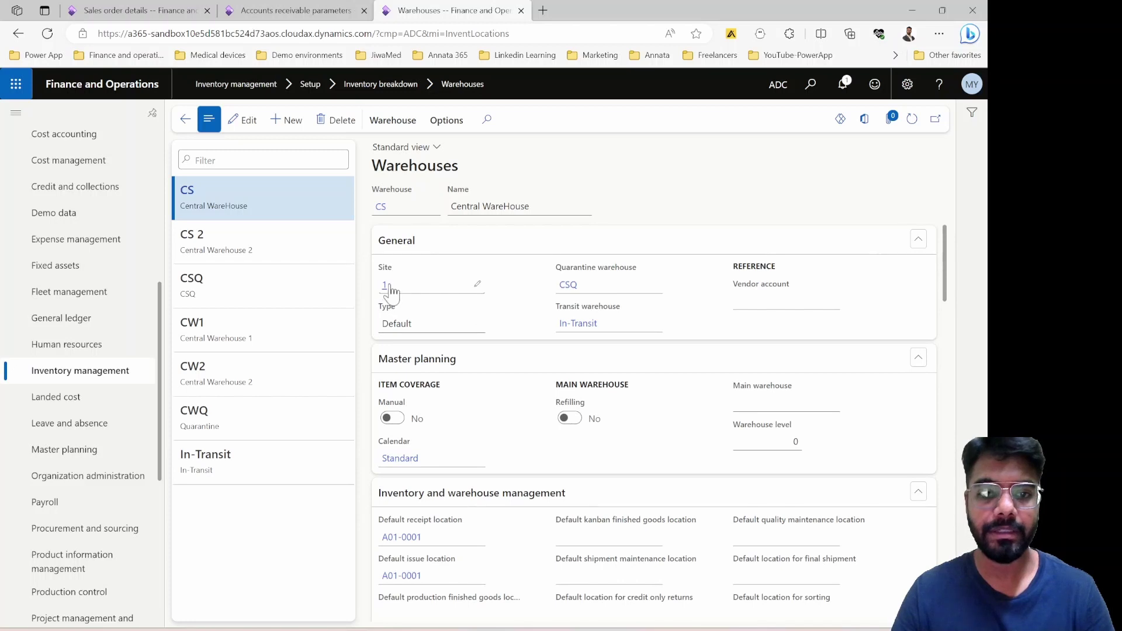
pyautogui.scroll(3, 551, 409)
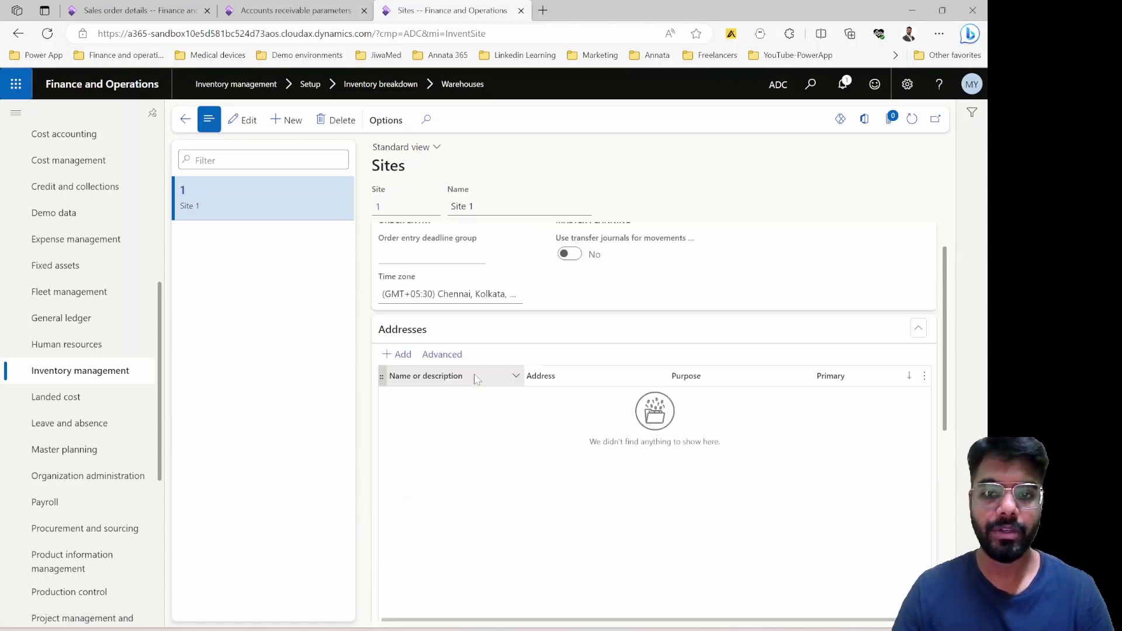
# Review the site 1 record's general, address, financial dimension, hierarchy and warehouse settings, and close the site and warehouse pages
pyautogui.moveTo(450, 339)
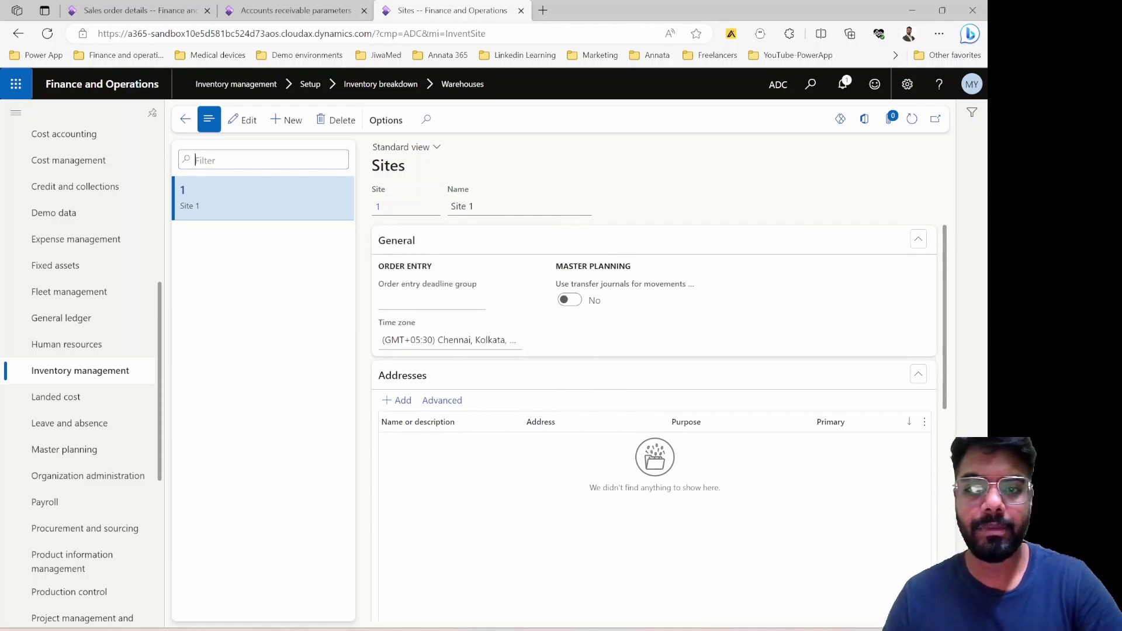
pyautogui.scroll(-7, 561, 427)
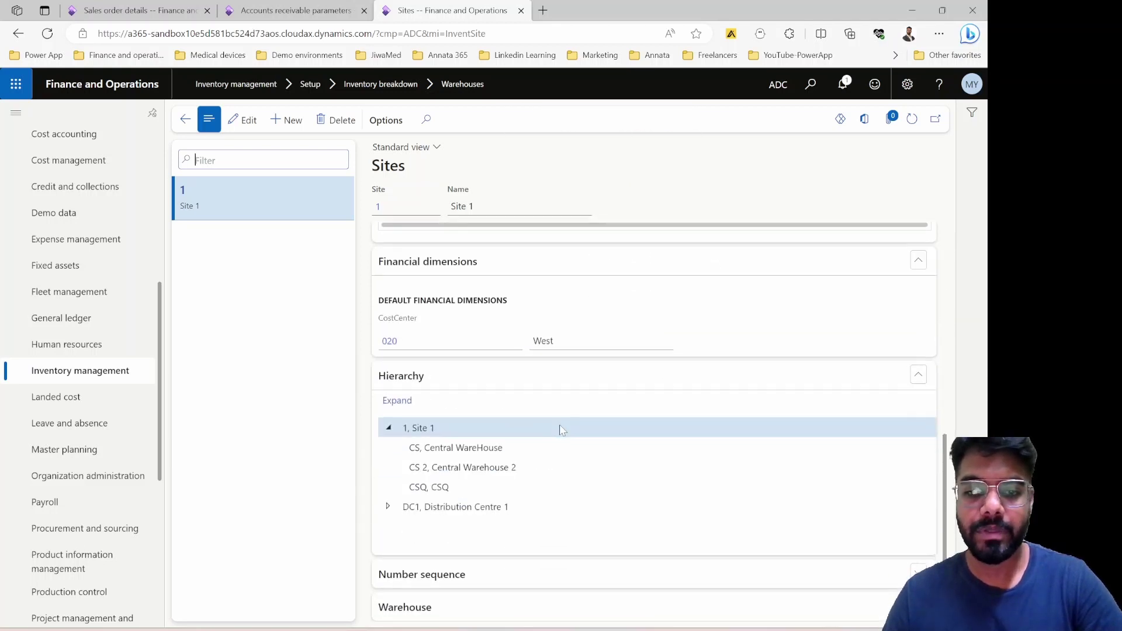
pyautogui.scroll(-1, 467, 604)
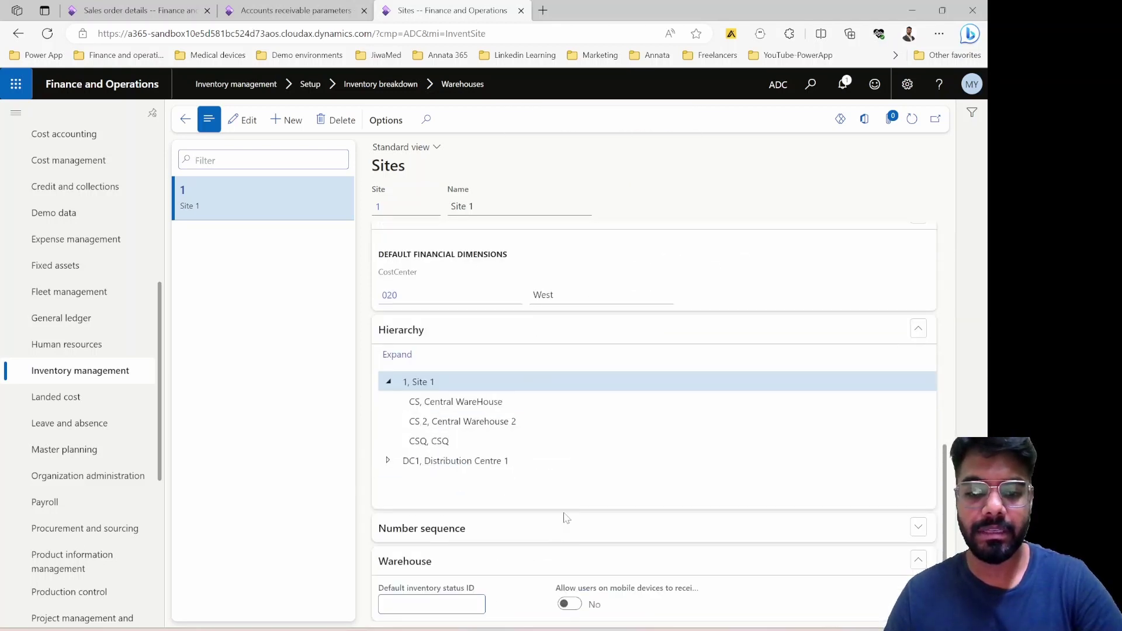
pyautogui.scroll(3, 584, 535)
pyautogui.scroll(5, 547, 477)
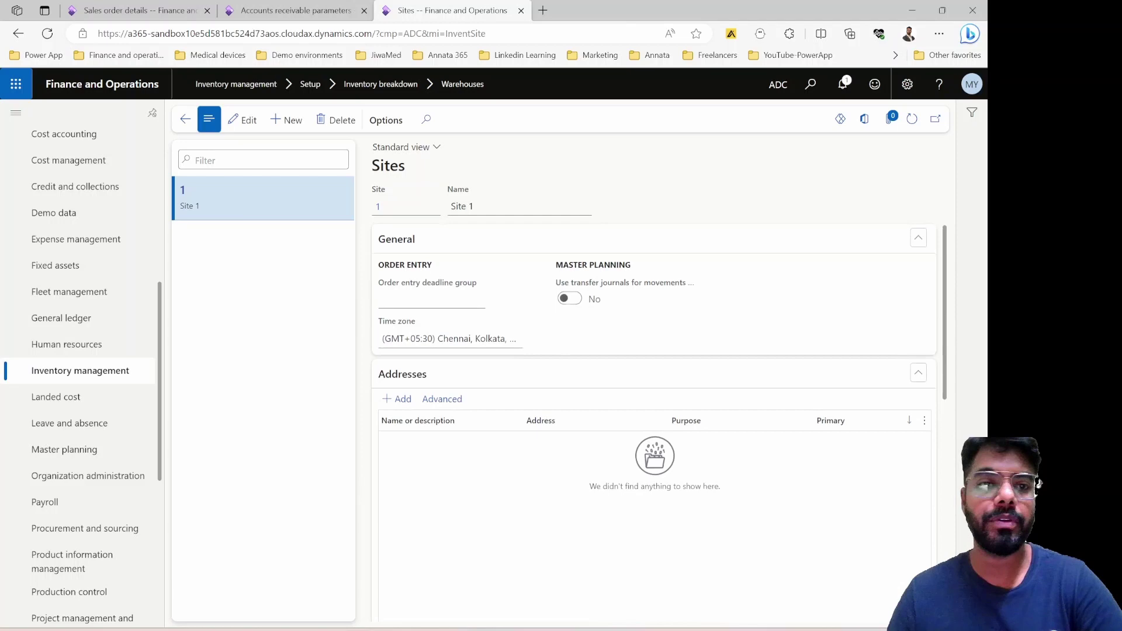
pyautogui.click(185, 119)
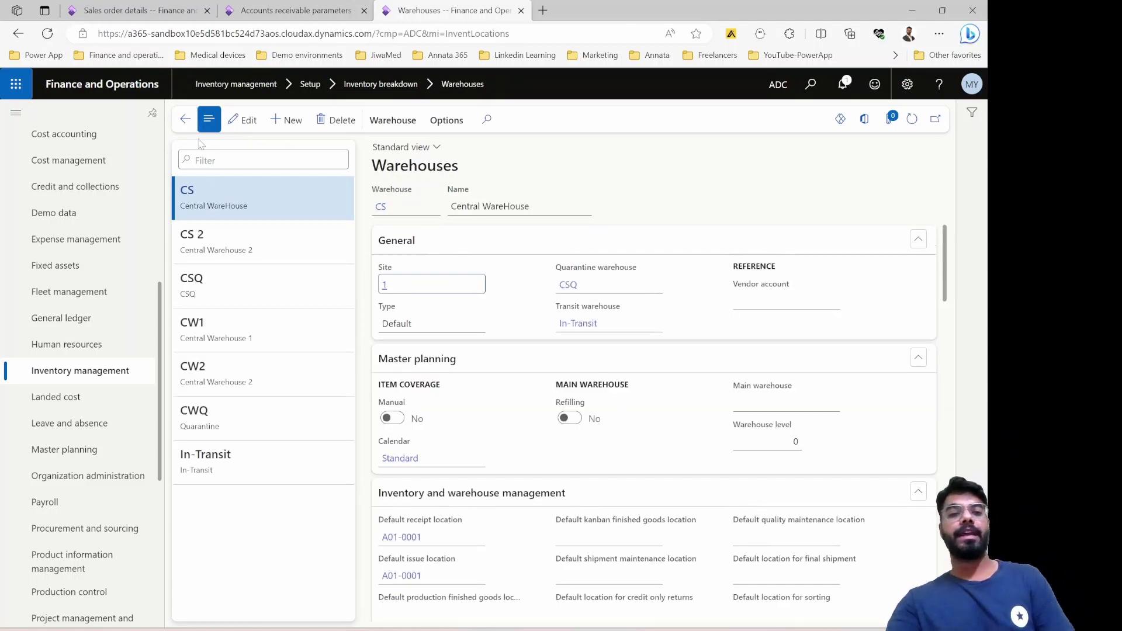
pyautogui.click(185, 119)
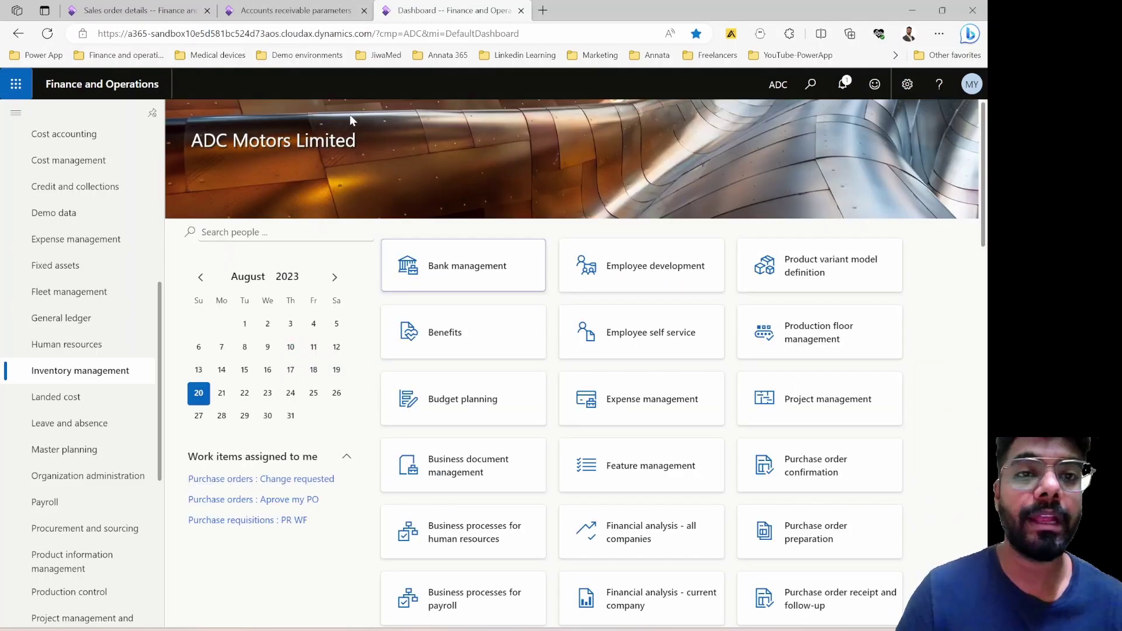
# Return to the open UMWB LIMITED sales order without lines and delete it
pyautogui.click(146, 11)
pyautogui.scroll(5, 467, 362)
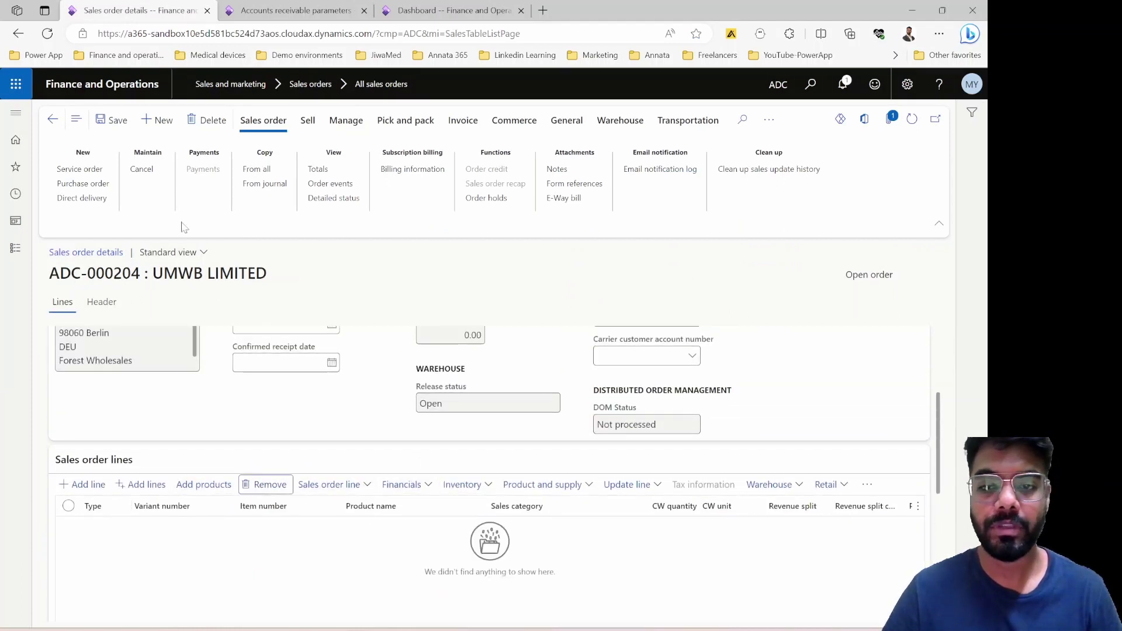
pyautogui.click(208, 120)
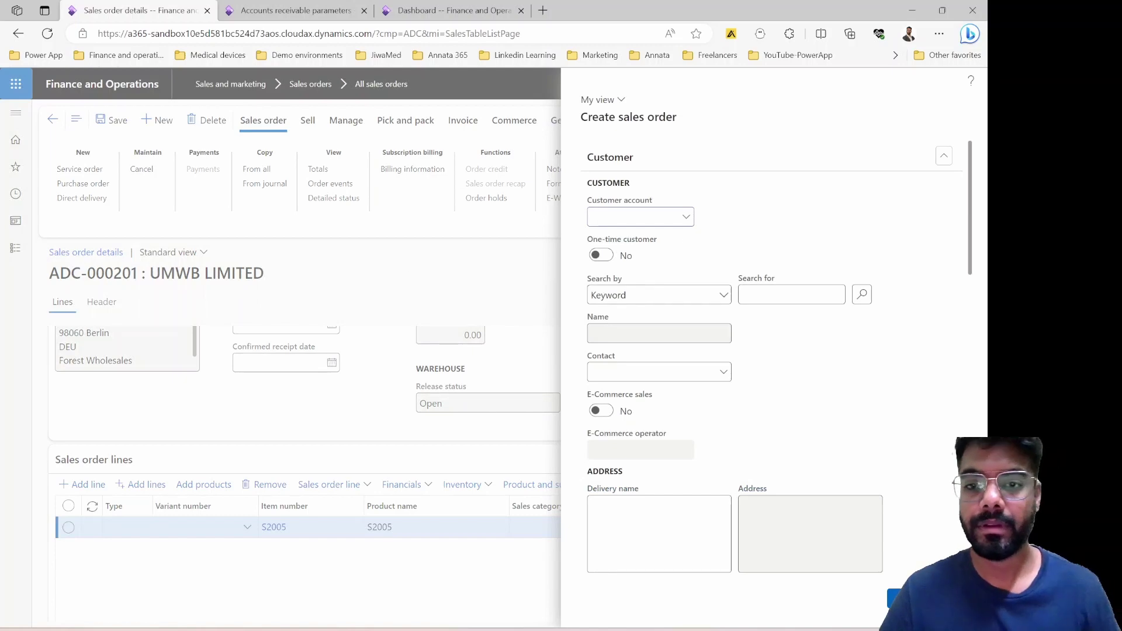
# Create a new sales order for the customer UMWB LIMITED, keeping site 1, warehouse CS and ATP delivery date control
pyautogui.click(686, 216)
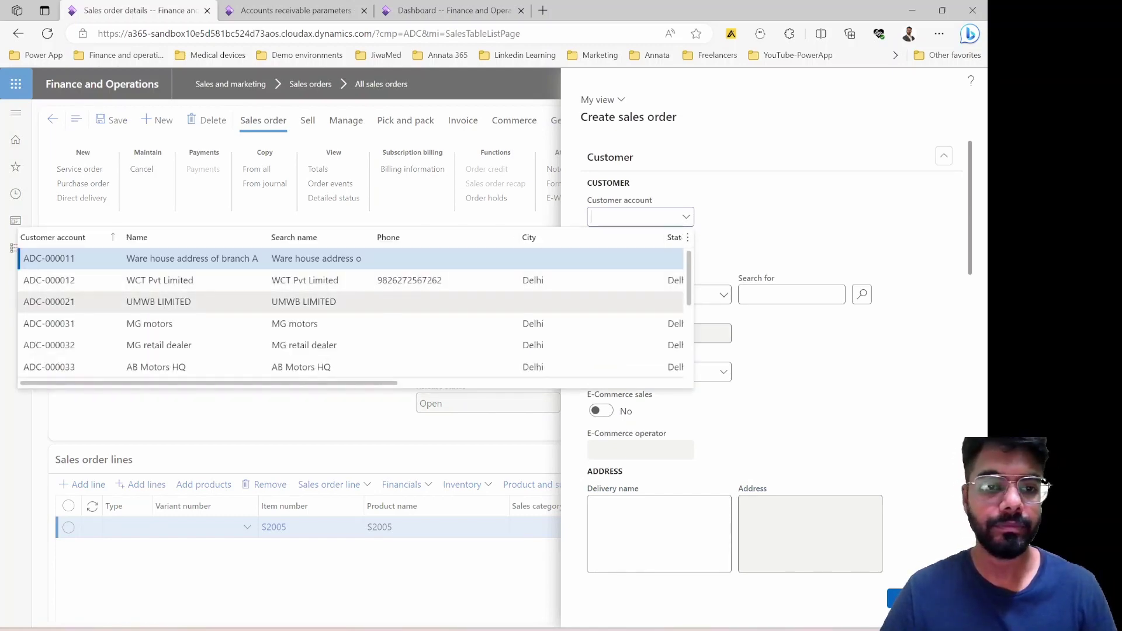
pyautogui.press('Down')
pyautogui.press('Down')
pyautogui.press('Return')
pyautogui.scroll(-10, 828, 328)
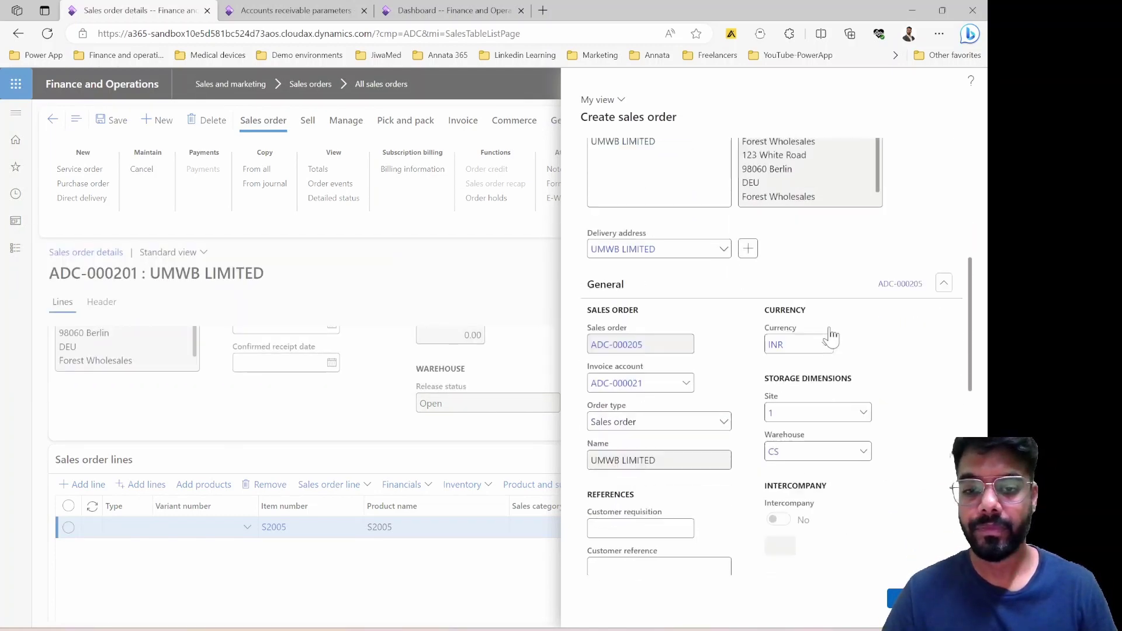
pyautogui.scroll(-5, 830, 333)
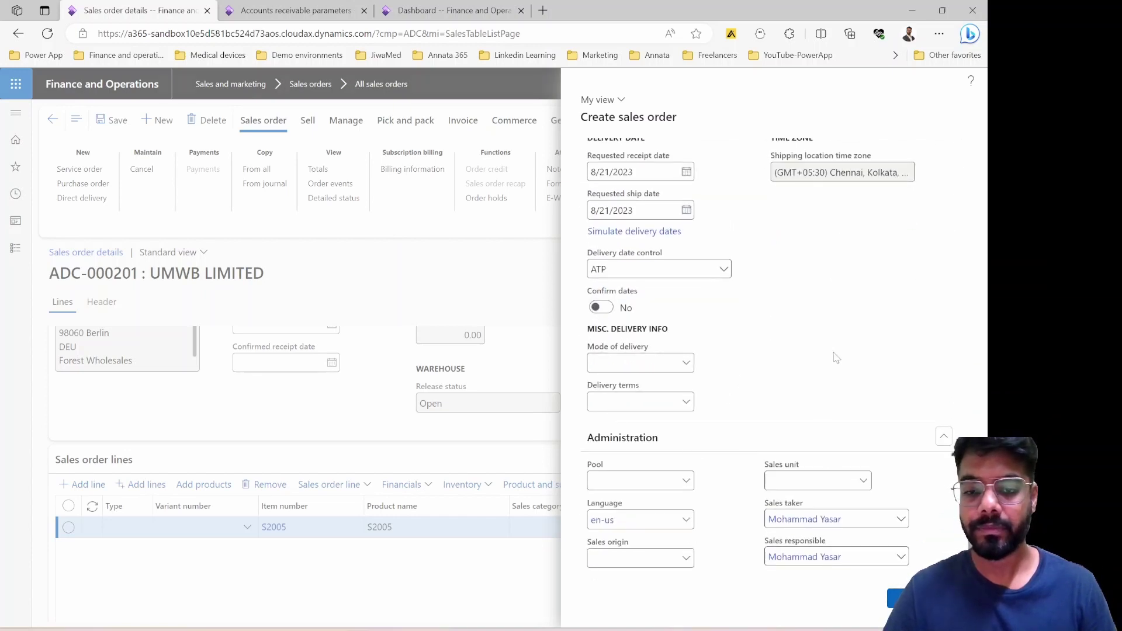
pyautogui.press('Return')
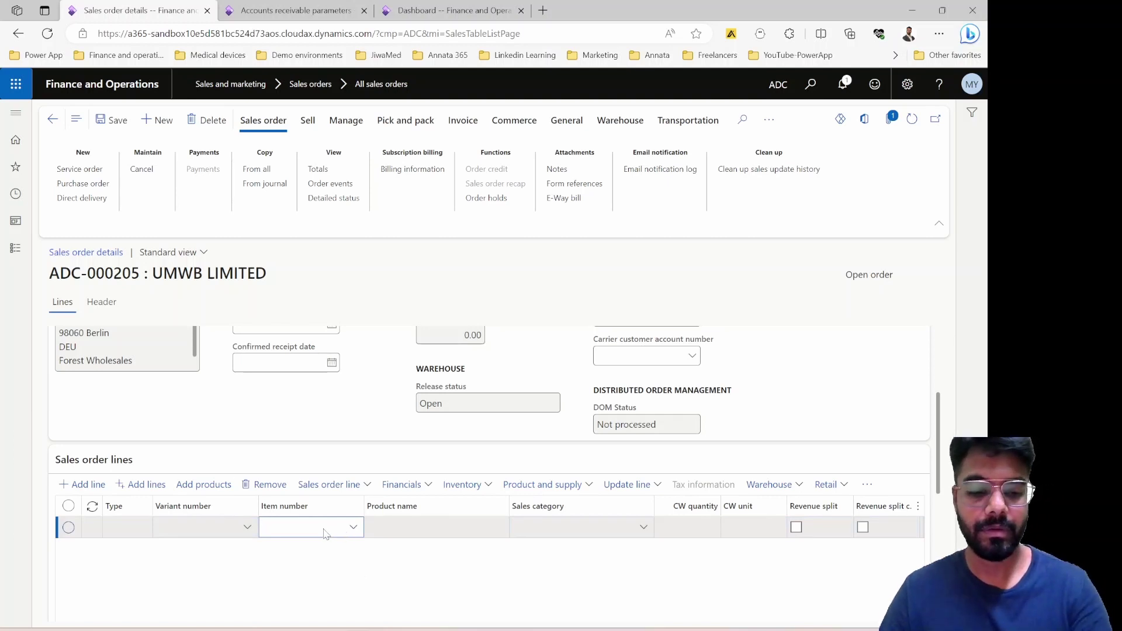
# Add item S2001 to the new sales order's line and save the order
pyautogui.write('s2')
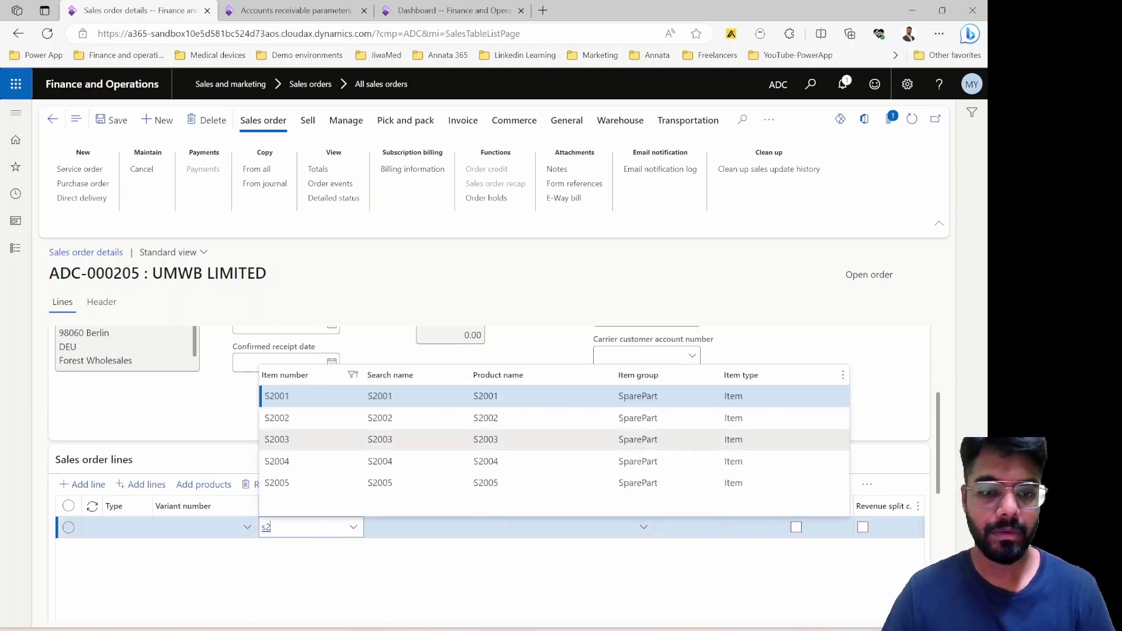
pyautogui.press('Return')
pyautogui.scroll(-2, 349, 531)
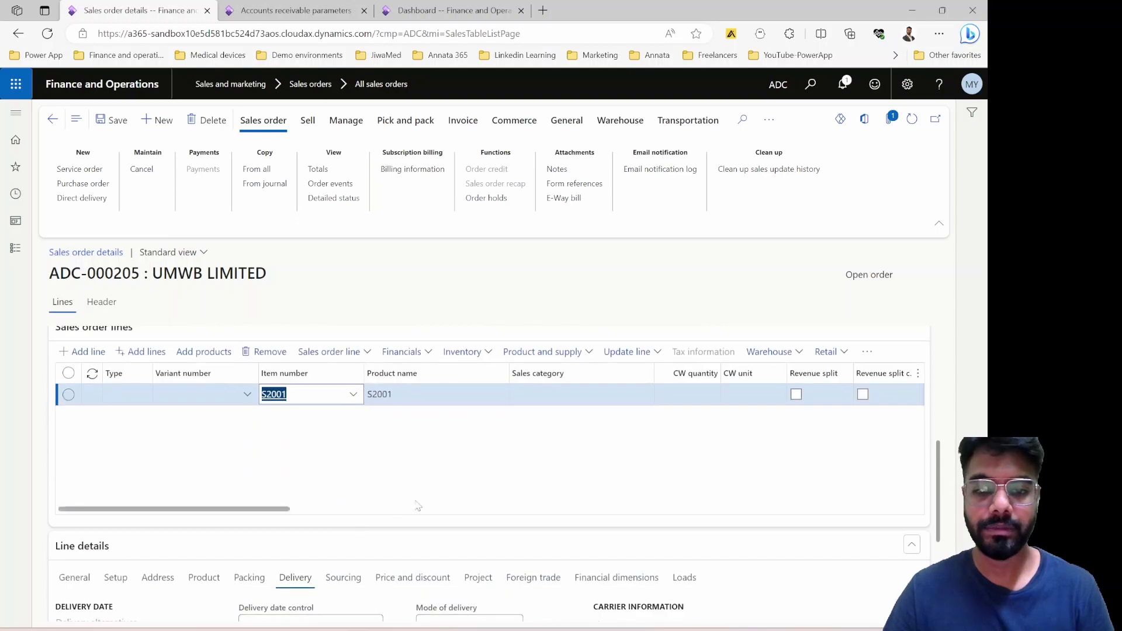
pyautogui.click(113, 120)
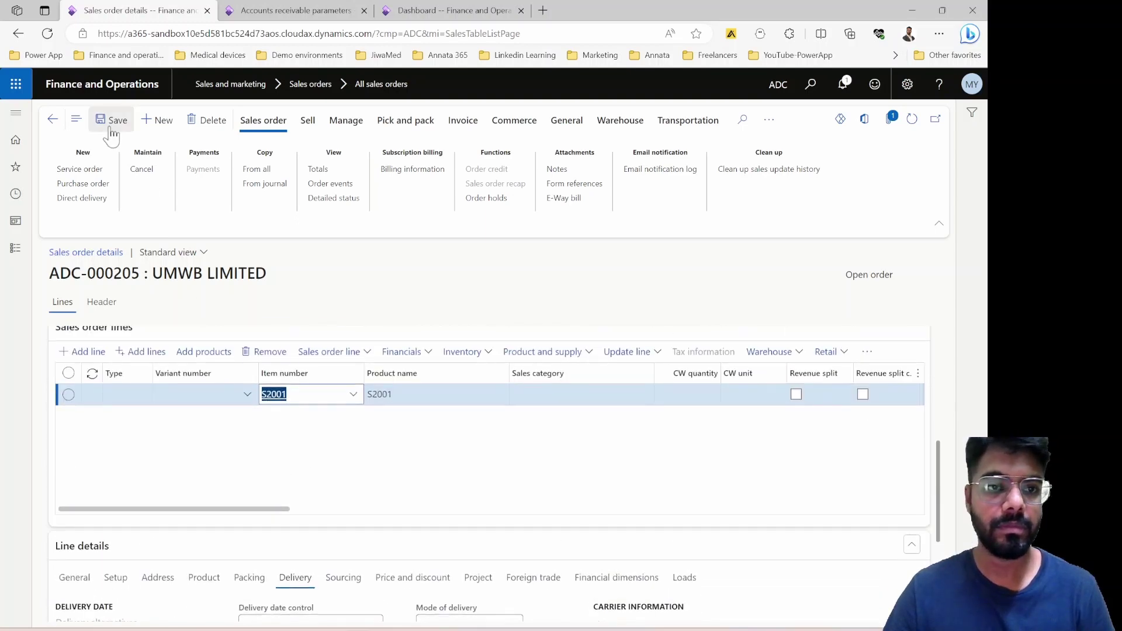
# Simulate the delivery dates for the S2001 line, check the available ship and receipt dates, and close the simulation without updating
pyautogui.scroll(-4, 388, 439)
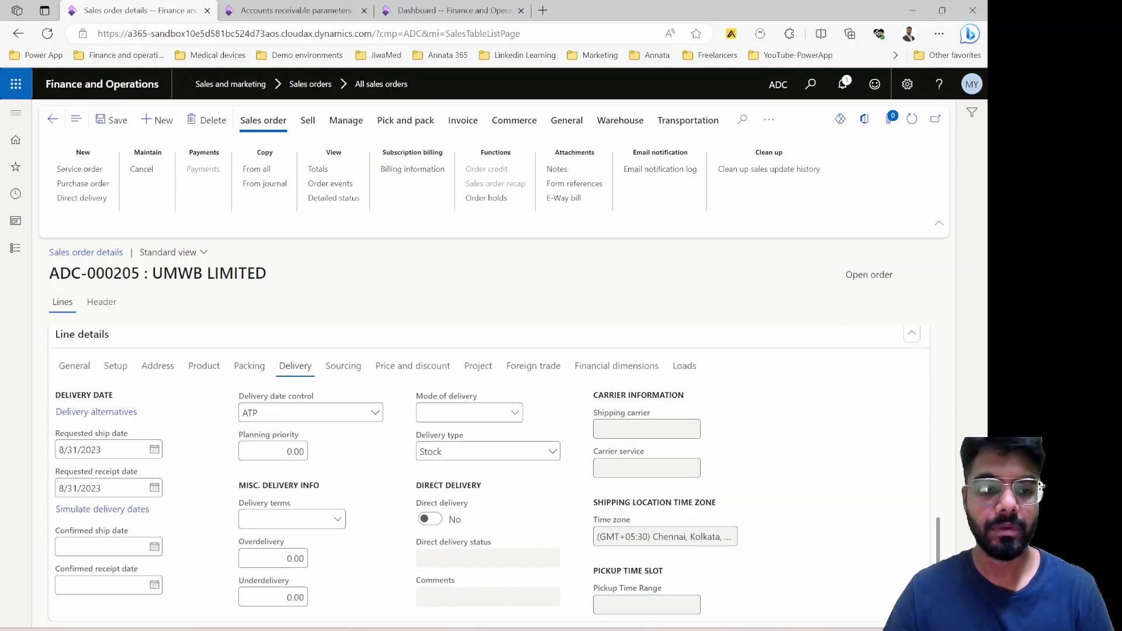
pyautogui.click(101, 521)
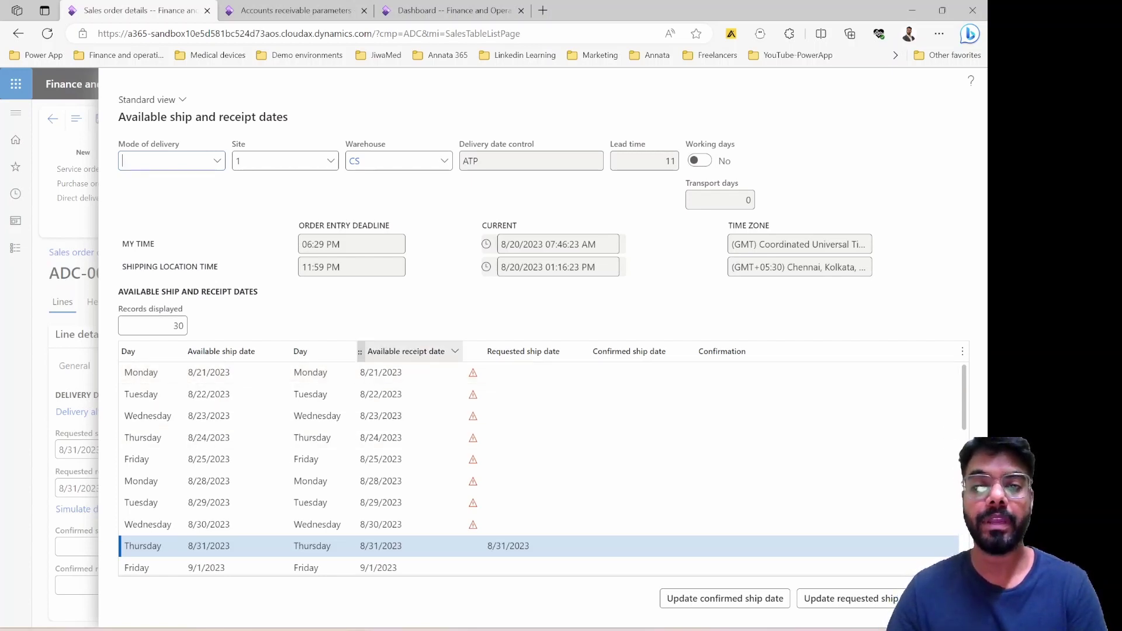
pyautogui.press('Escape')
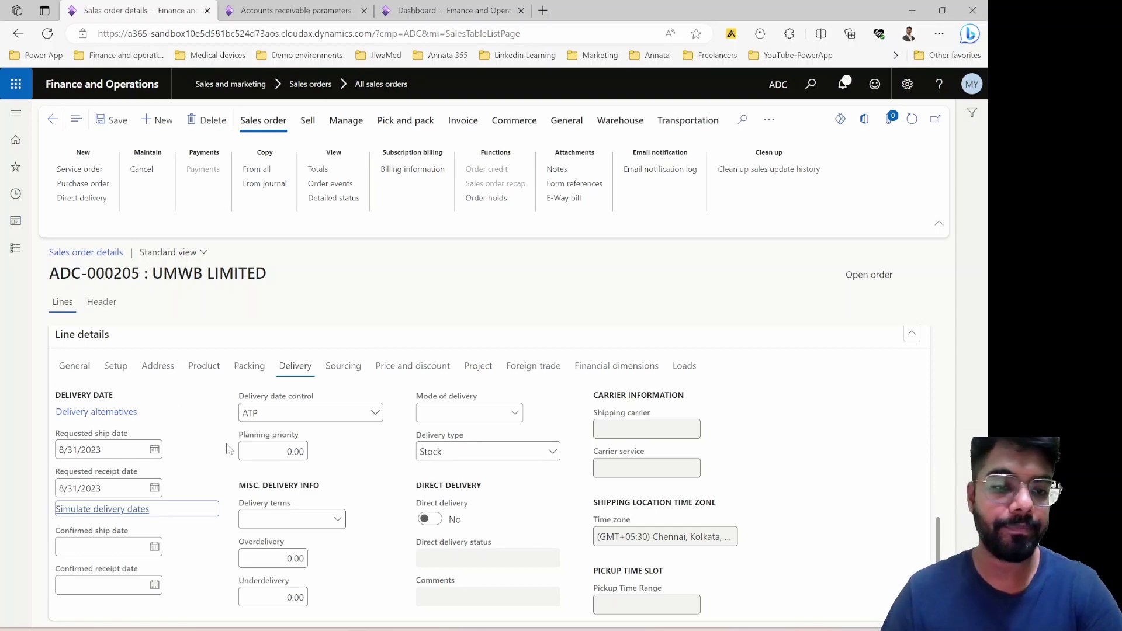
# Remove the S2001 line from the sales order and confirm the deletion
pyautogui.scroll(4, 227, 449)
pyautogui.click(264, 362)
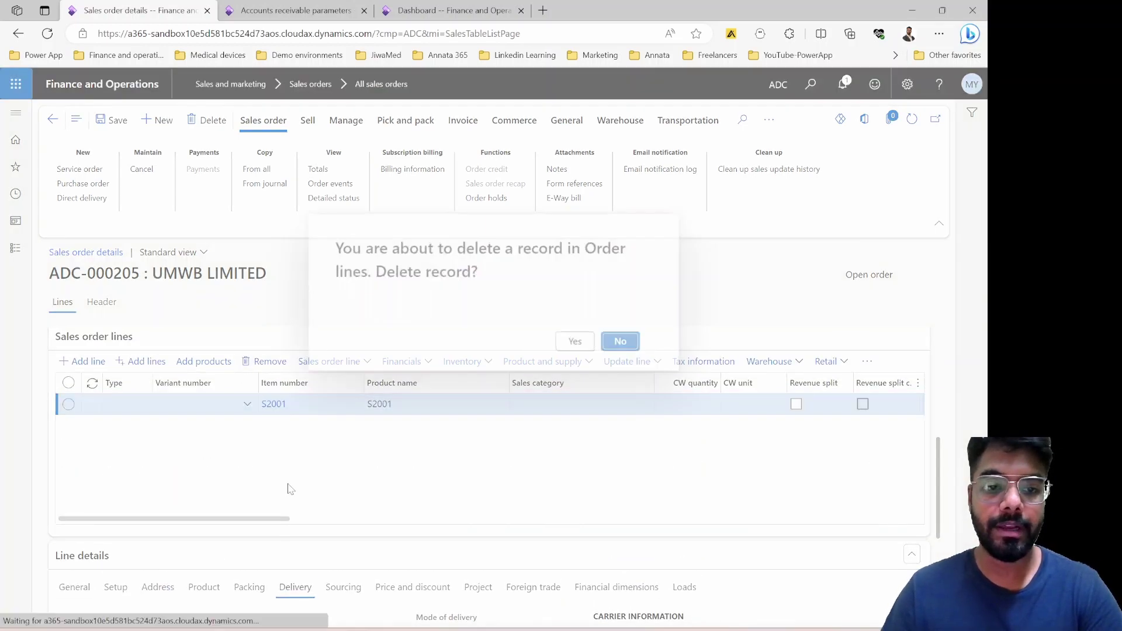
pyautogui.click(576, 349)
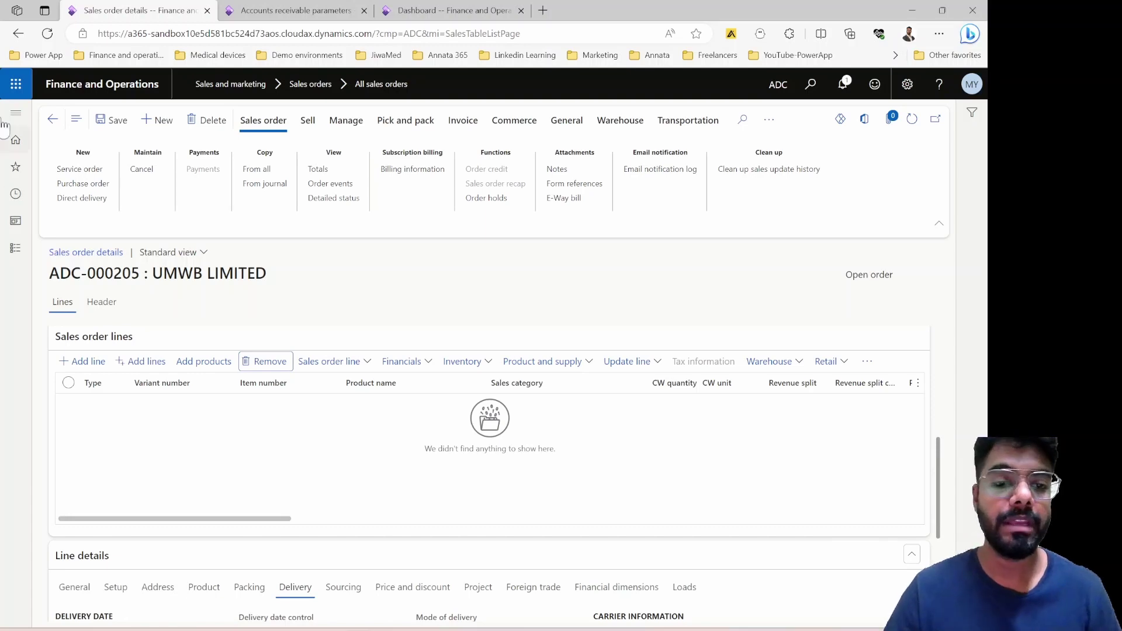
# Reopen the warehouse setup under the inventory breakdown section of Inventory management
pyautogui.click(421, 10)
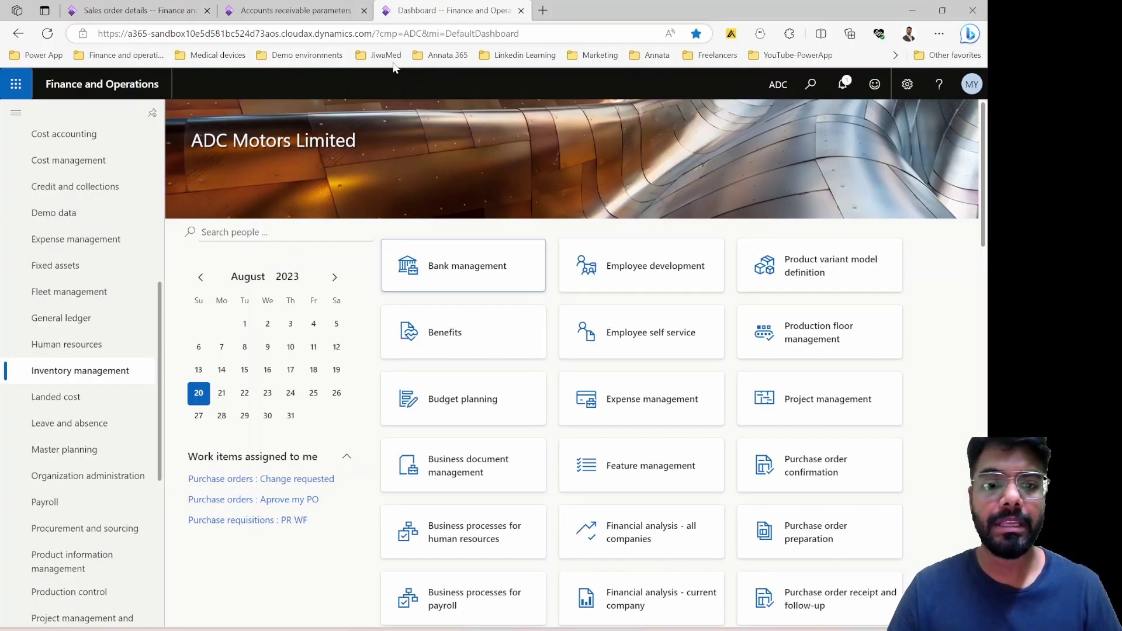
pyautogui.click(96, 370)
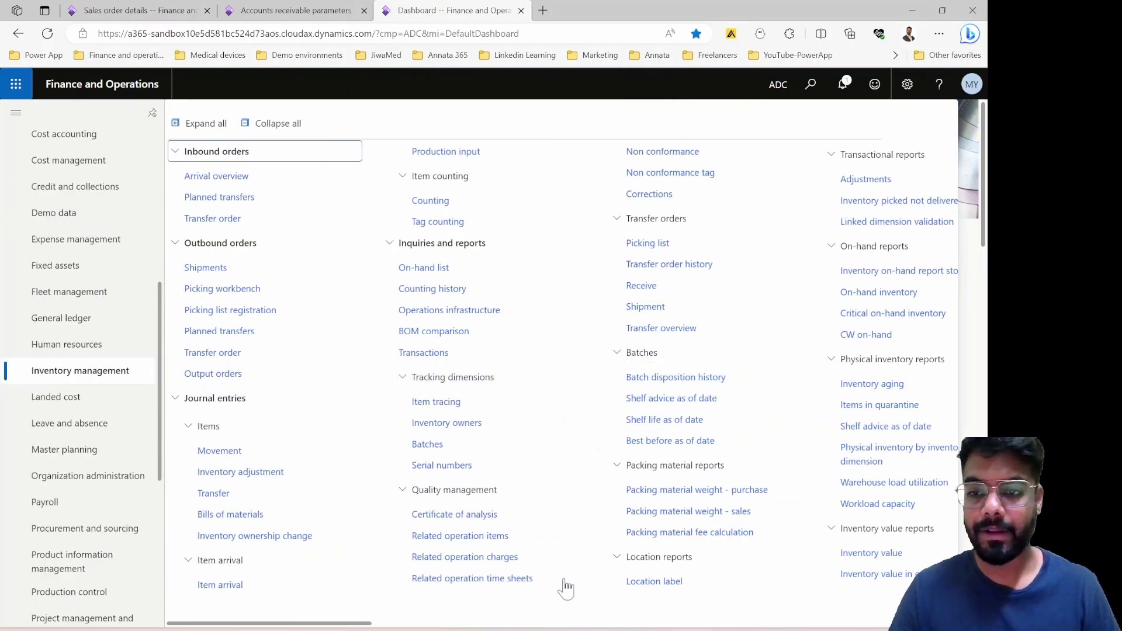
pyautogui.moveTo(353, 623); pyautogui.dragTo(789, 623)
pyautogui.click(609, 301)
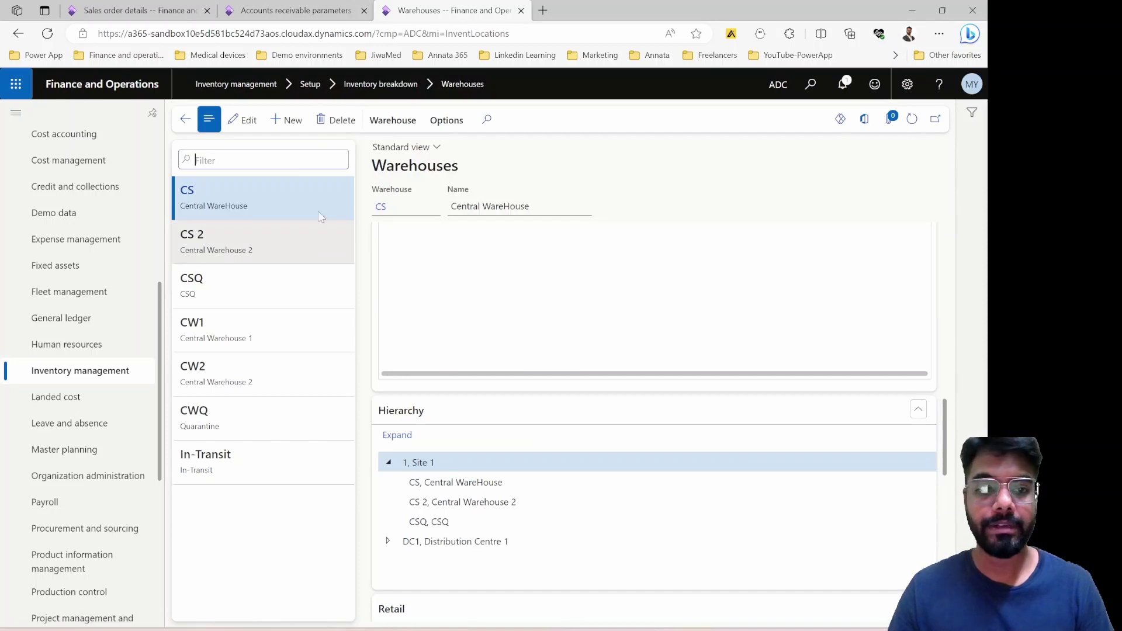
# Clear the calendar in the CS warehouse's master planning settings, save the record and close it
pyautogui.click(243, 120)
pyautogui.scroll(6, 514, 448)
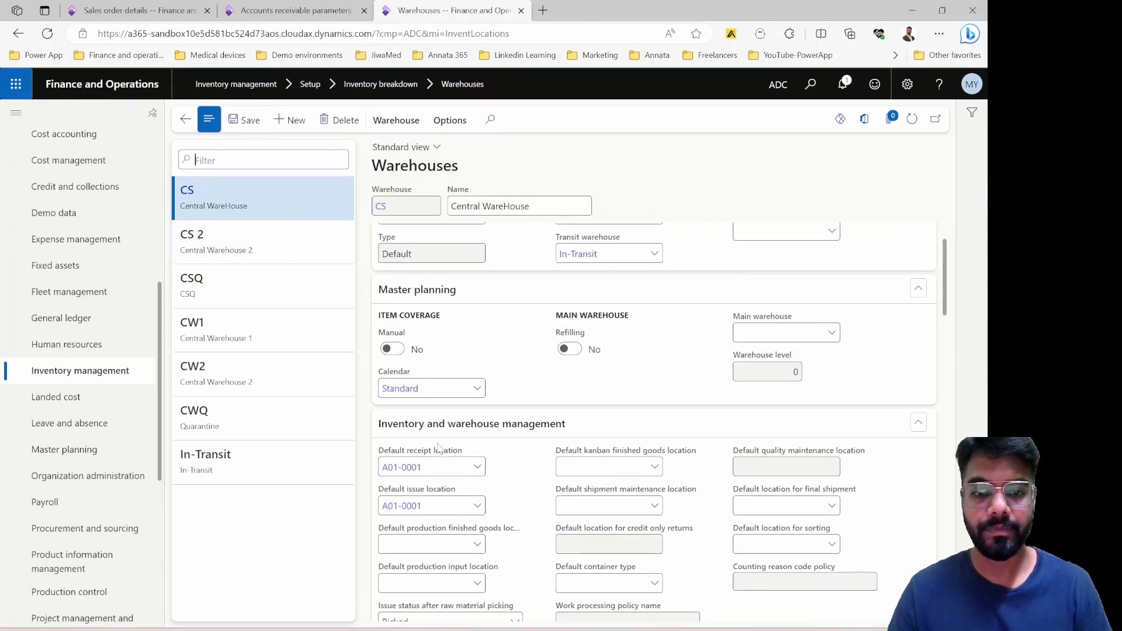
pyautogui.click(389, 388)
pyautogui.press('BackSpace')
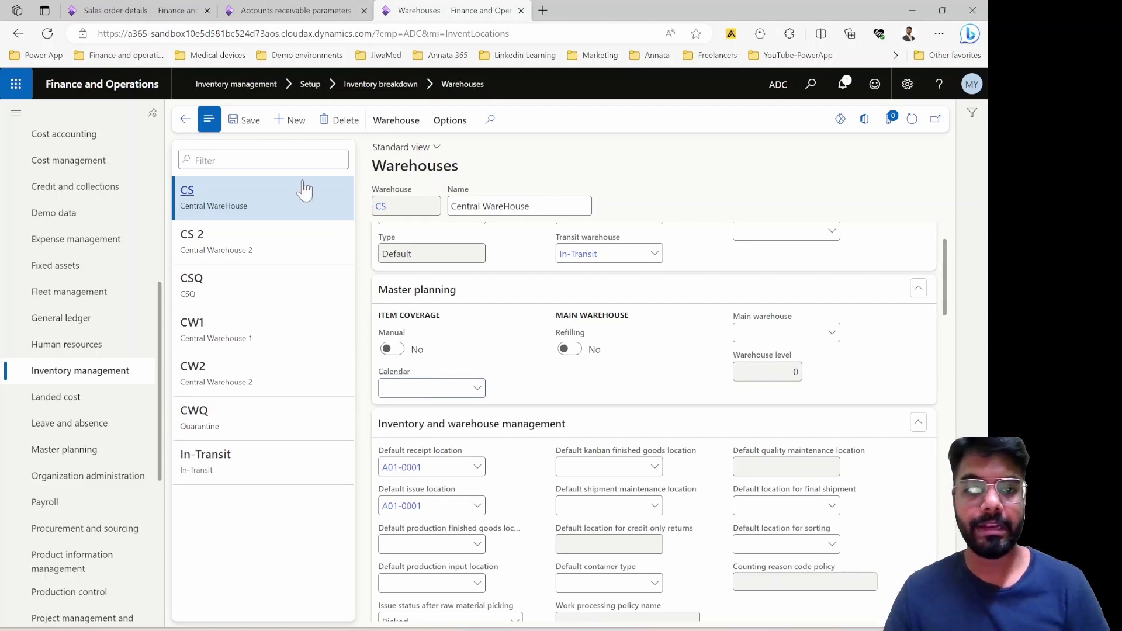
pyautogui.click(243, 120)
pyautogui.click(185, 119)
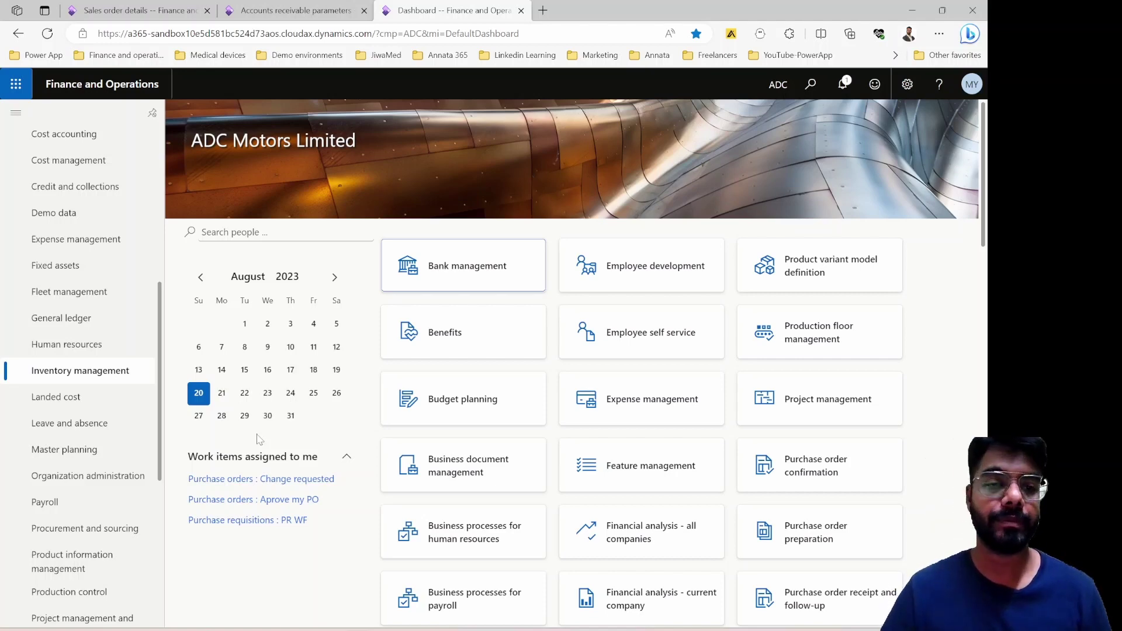
# Open the Order entry deadlines page from the distribution setup of Inventory management
pyautogui.click(108, 373)
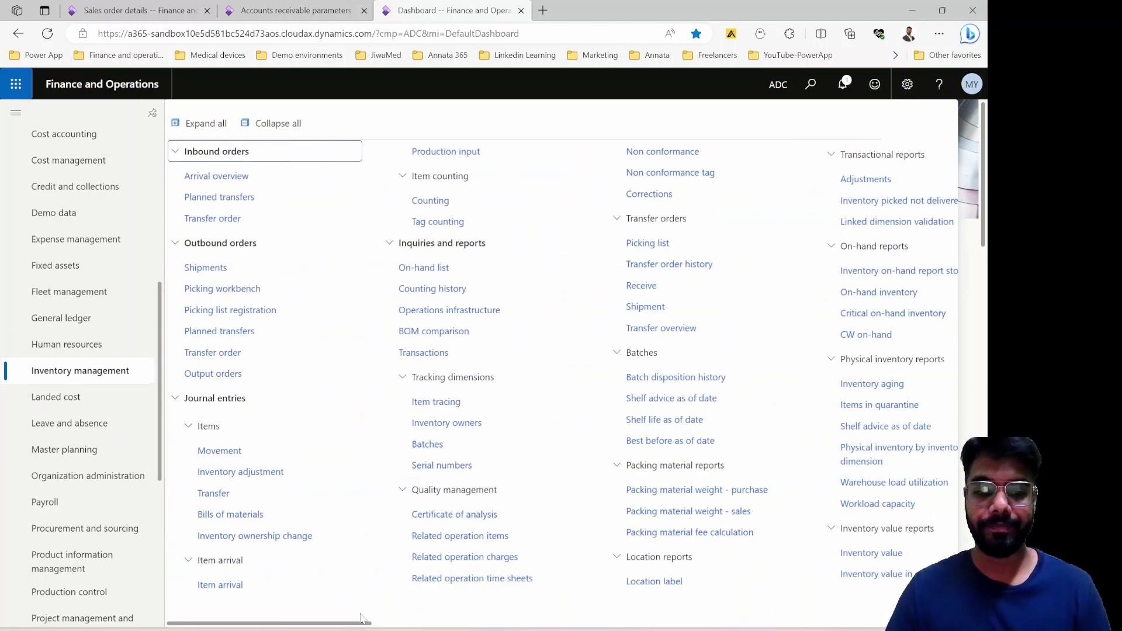
pyautogui.moveTo(361, 621); pyautogui.dragTo(827, 623)
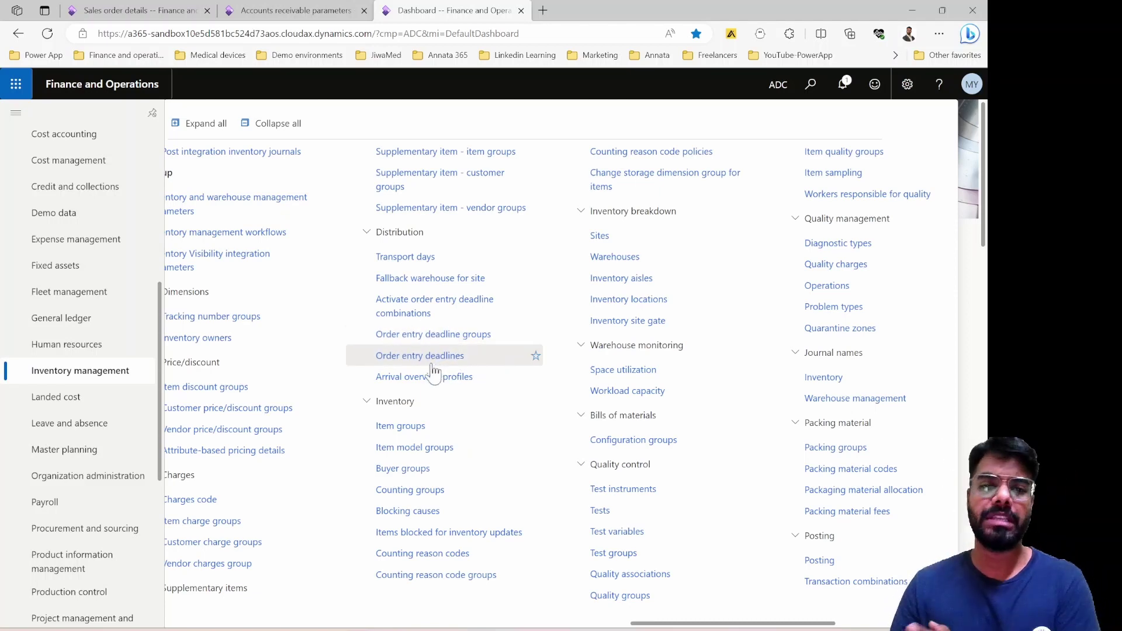
pyautogui.click(436, 360)
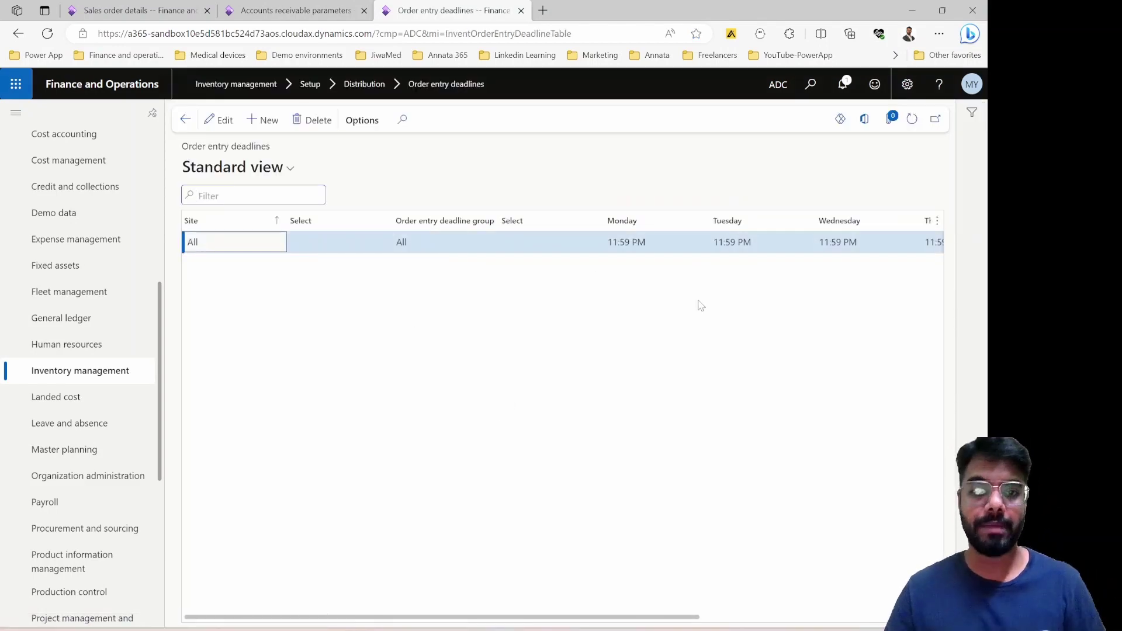
# Set the Monday order entry deadline to 11:00 AM for all sites and all deadline groups
pyautogui.click(220, 120)
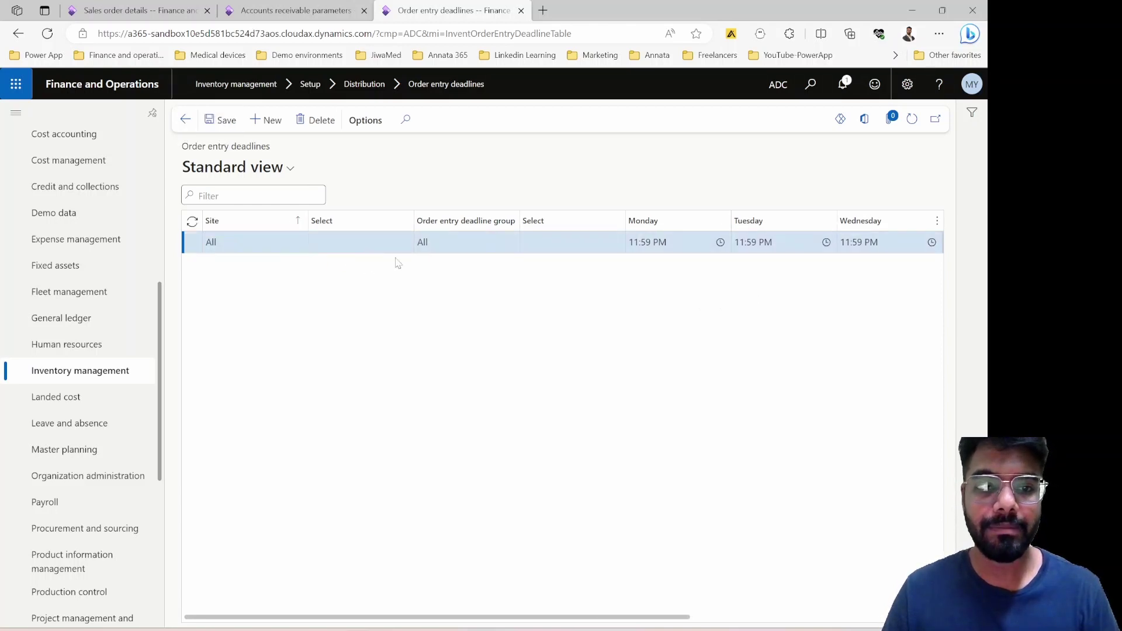
pyautogui.click(467, 251)
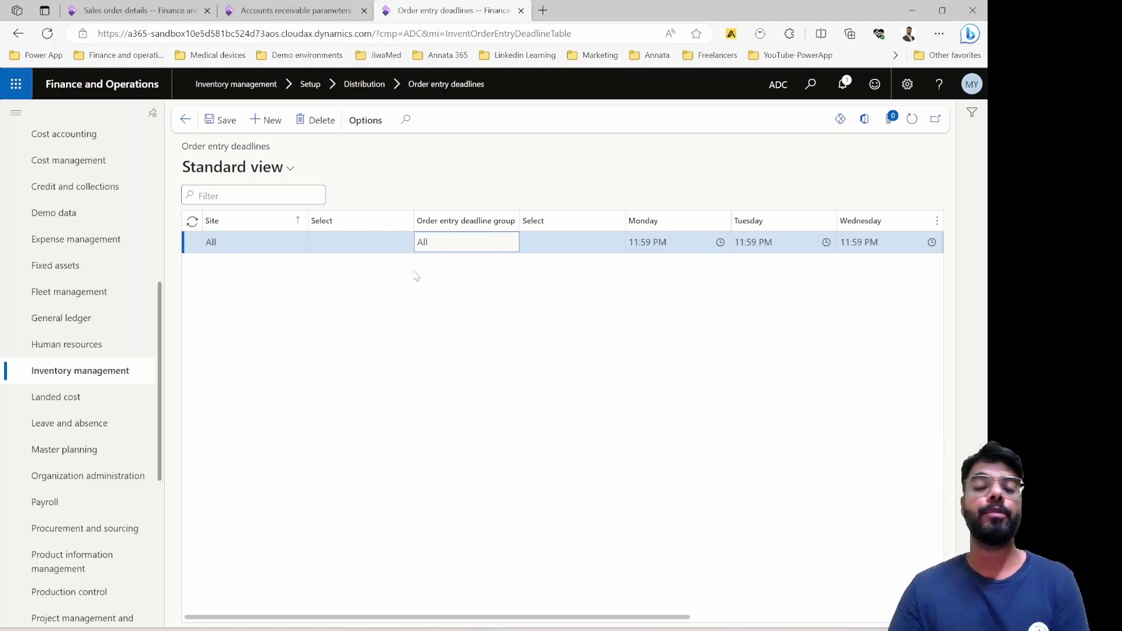
pyautogui.click(660, 242)
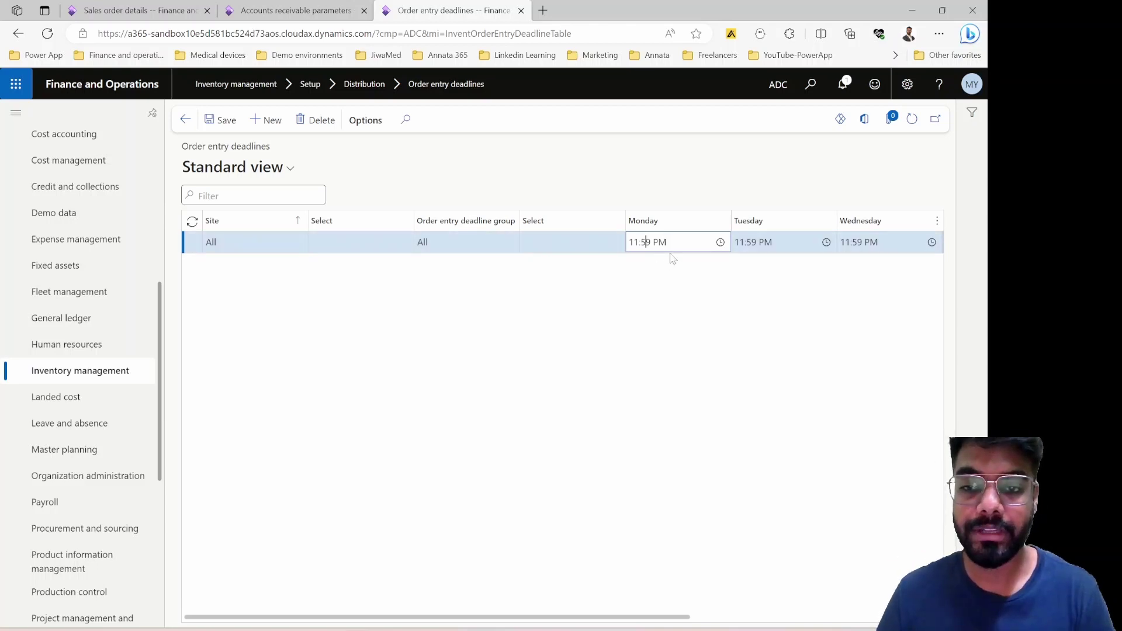
pyautogui.click(721, 243)
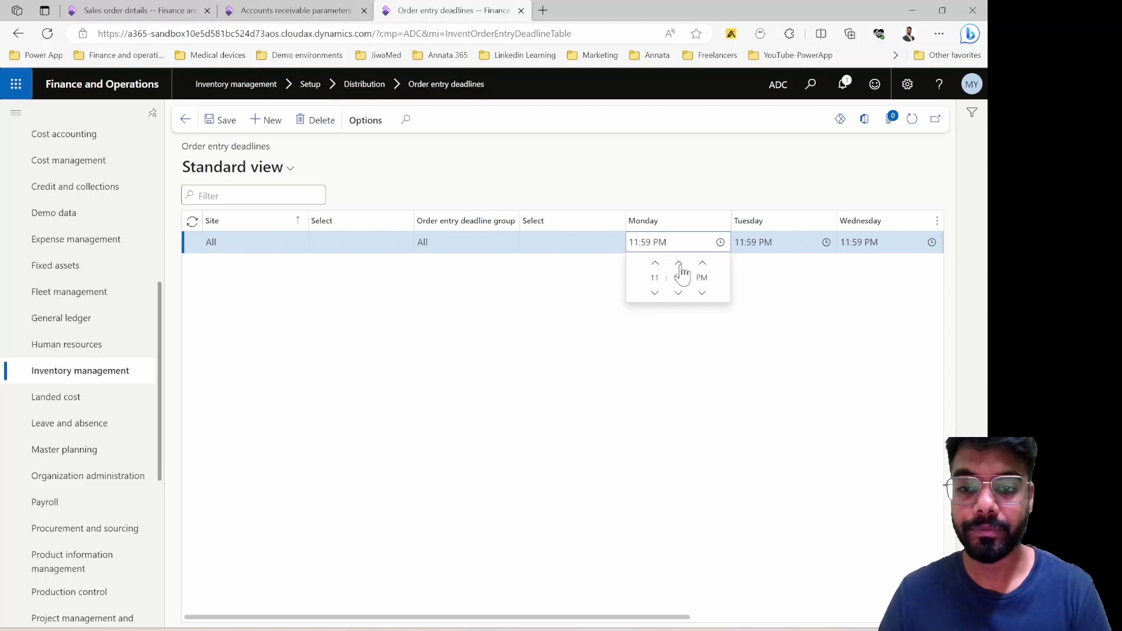
pyautogui.click(679, 264)
pyautogui.click(702, 265)
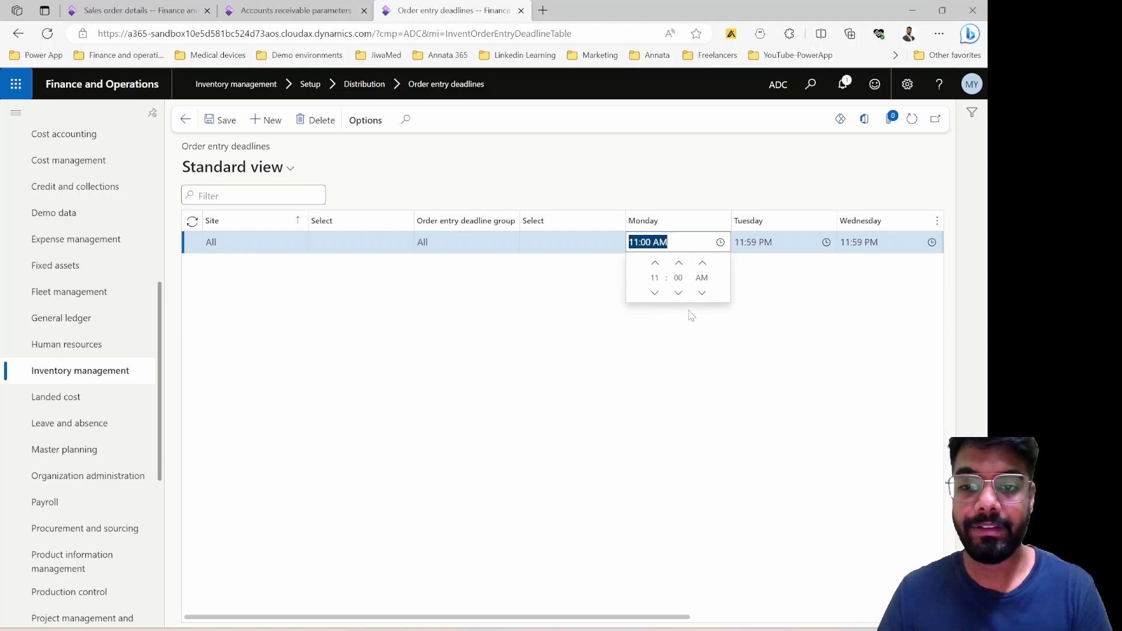
pyautogui.click(681, 344)
# Set the Tuesday, Wednesday and Thursday order entry deadlines to 11:00 AM by copying the Monday value
pyautogui.click(649, 242)
pyautogui.moveTo(648, 242); pyautogui.dragTo(796, 340)
pyautogui.hotkey('ctrl', 'c')
pyautogui.click(785, 250)
pyautogui.hotkey('ctrl', 'v')
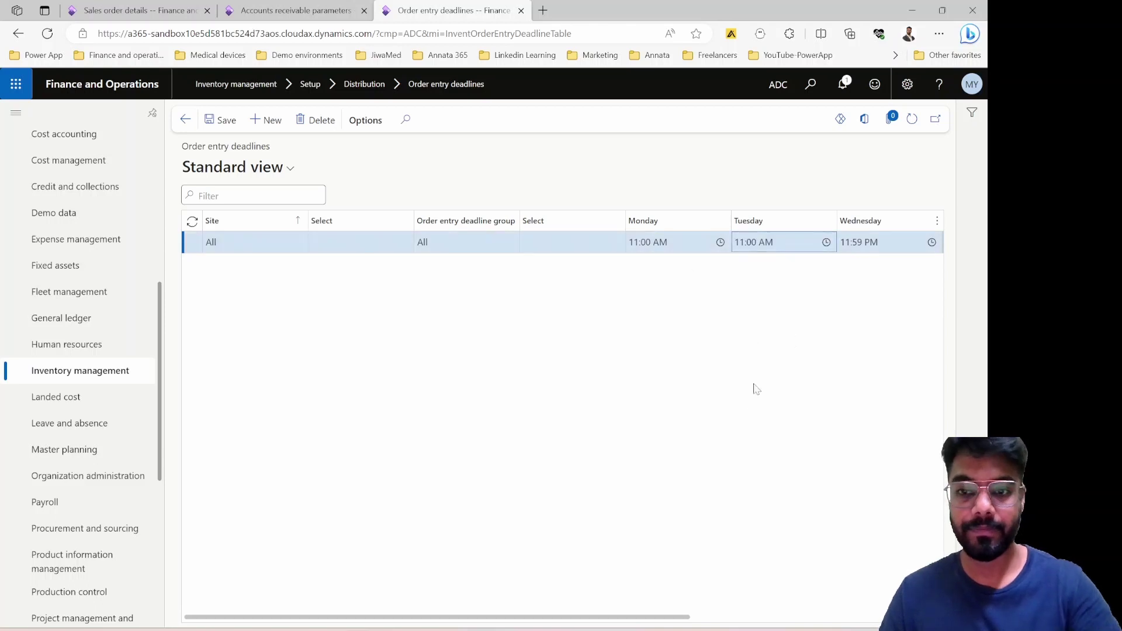
pyautogui.moveTo(608, 616); pyautogui.dragTo(734, 493)
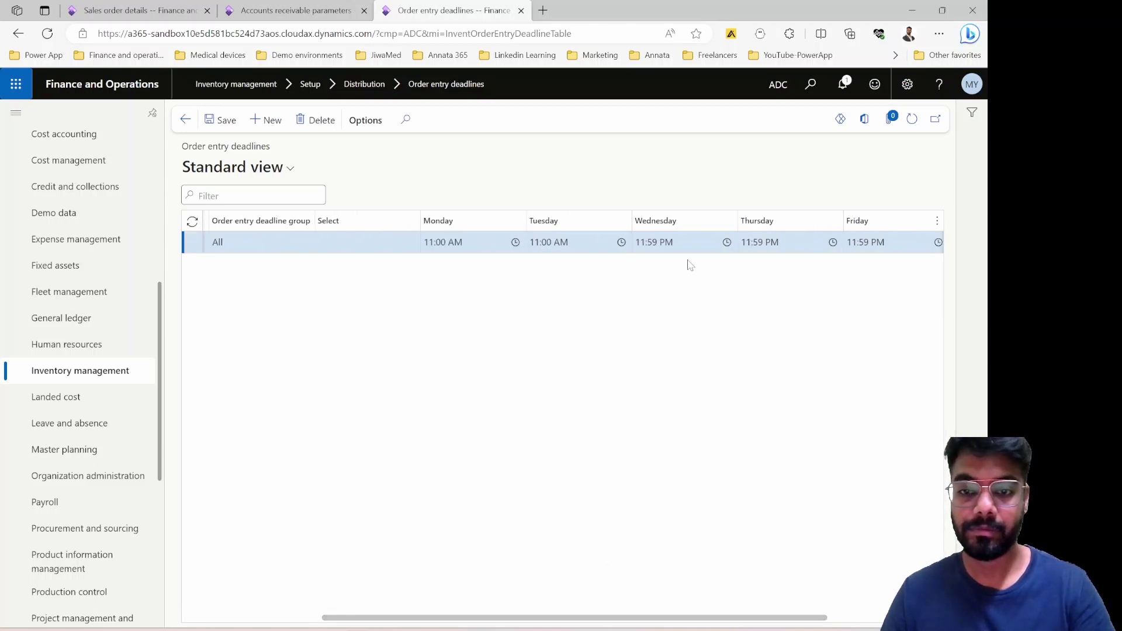
pyautogui.click(678, 242)
pyautogui.hotkey('ctrl', 'a')
pyautogui.hotkey('ctrl', 'v')
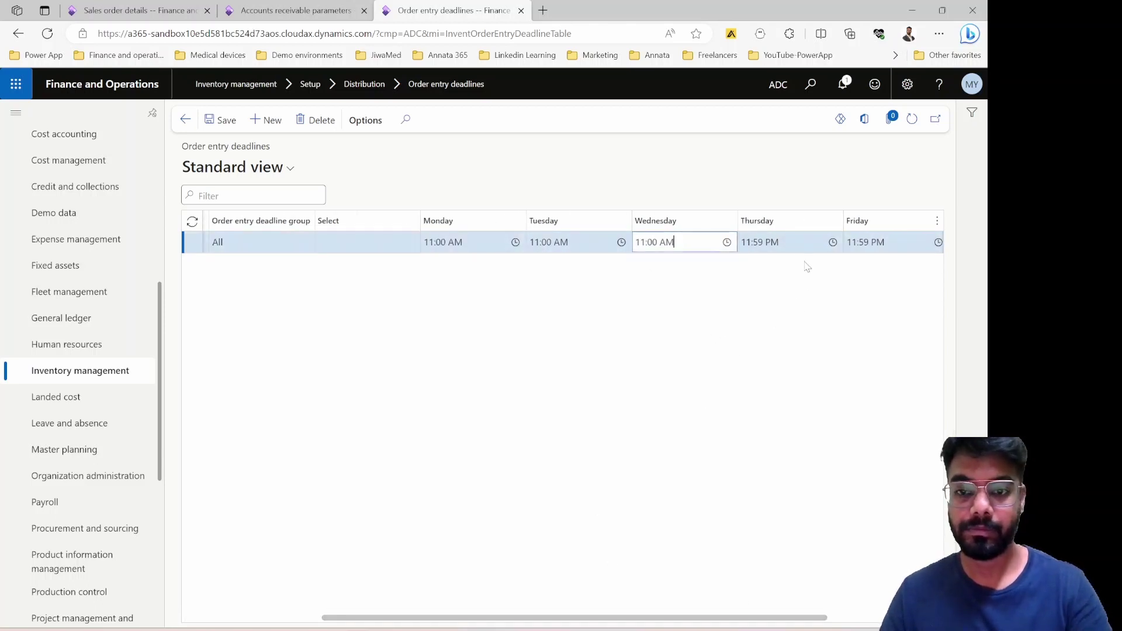
pyautogui.click(795, 243)
pyautogui.hotkey('ctrl', 'v')
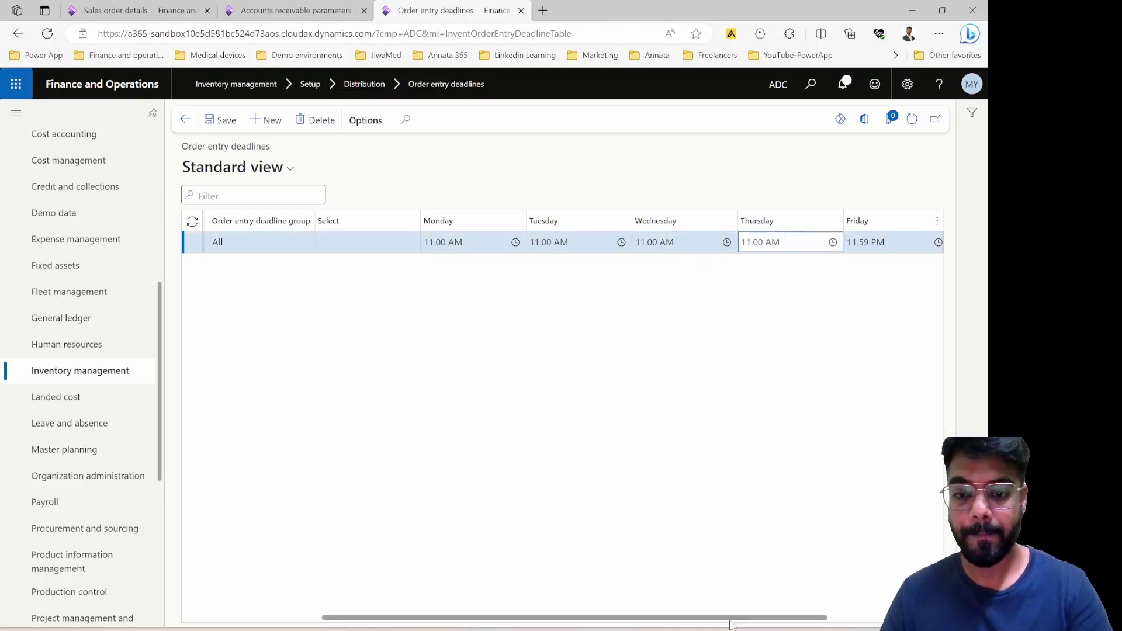
# Set the Friday, Saturday and Sunday order entry deadlines to 11:00 AM and close the page
pyautogui.moveTo(734, 618); pyautogui.dragTo(826, 625)
pyautogui.click(725, 242)
pyautogui.hotkey('ctrl', 'v')
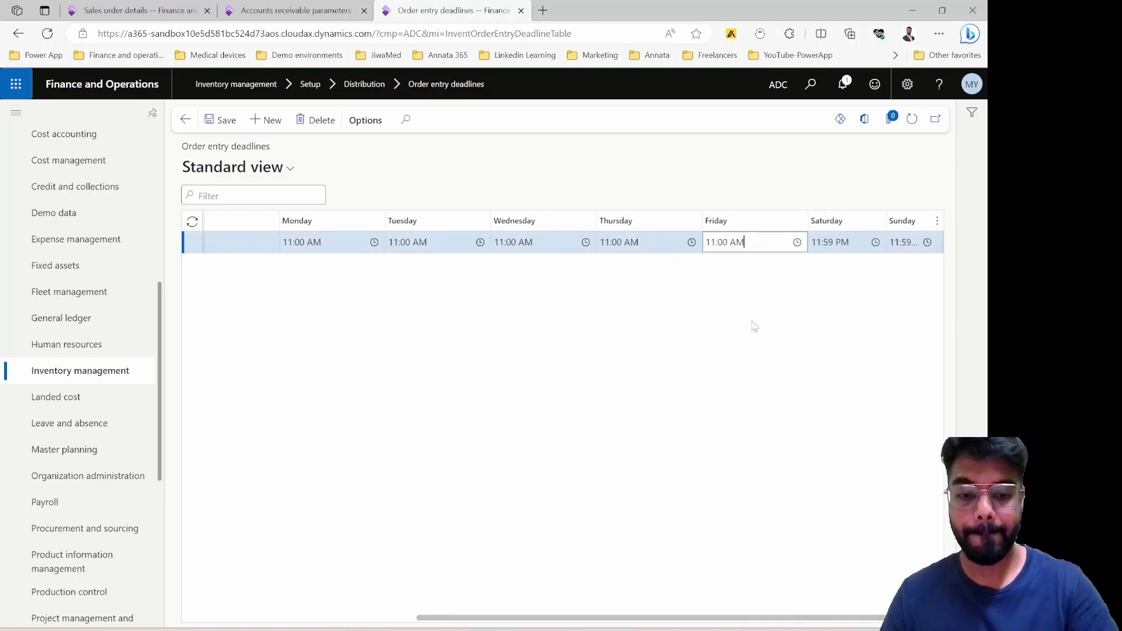
pyautogui.click(835, 242)
pyautogui.hotkey('ctrl', 'v')
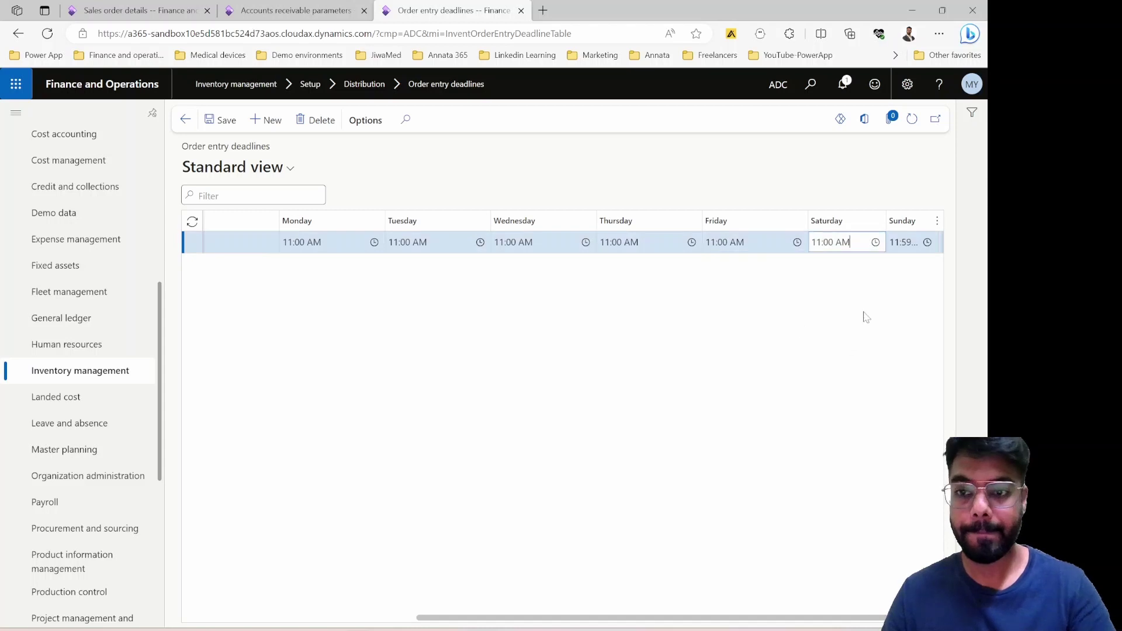
pyautogui.click(903, 242)
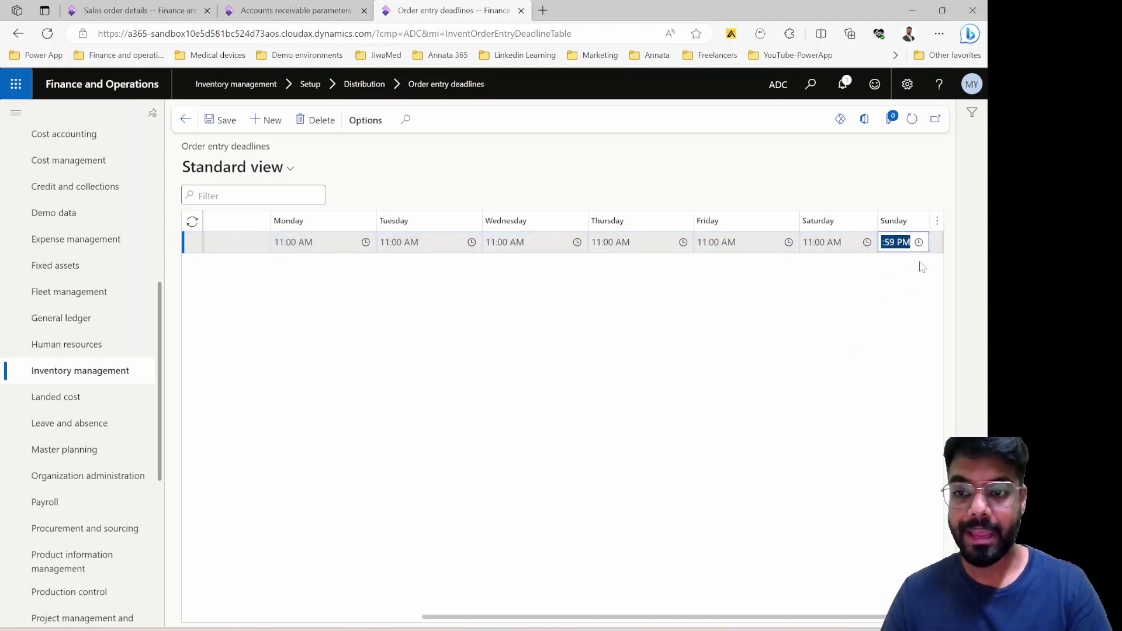
pyautogui.hotkey('ctrl', 'v')
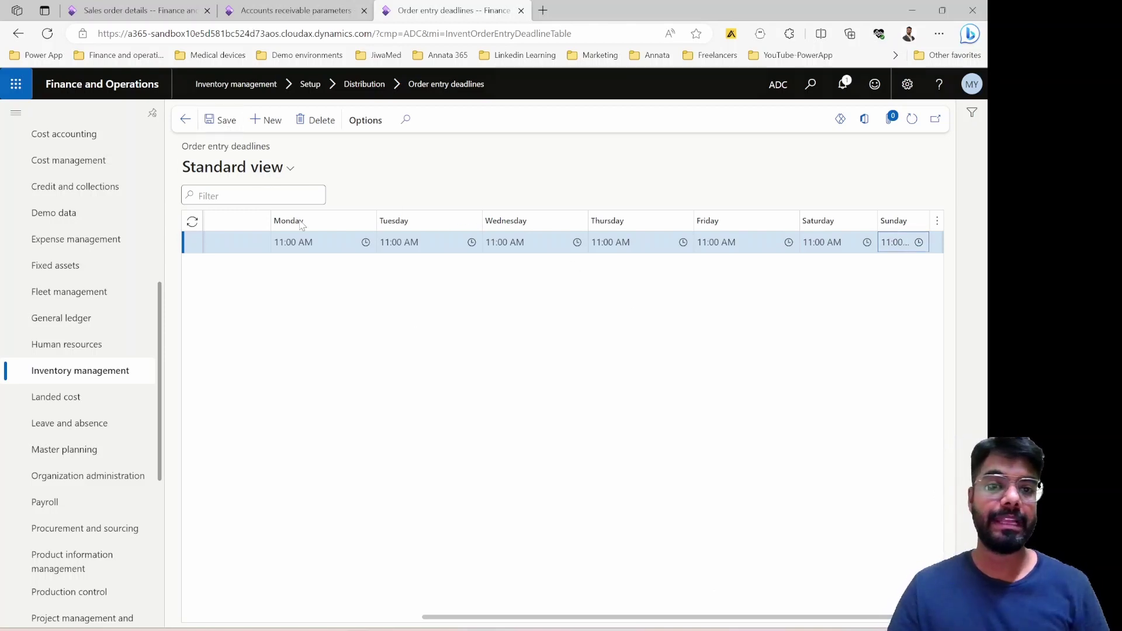
pyautogui.click(185, 121)
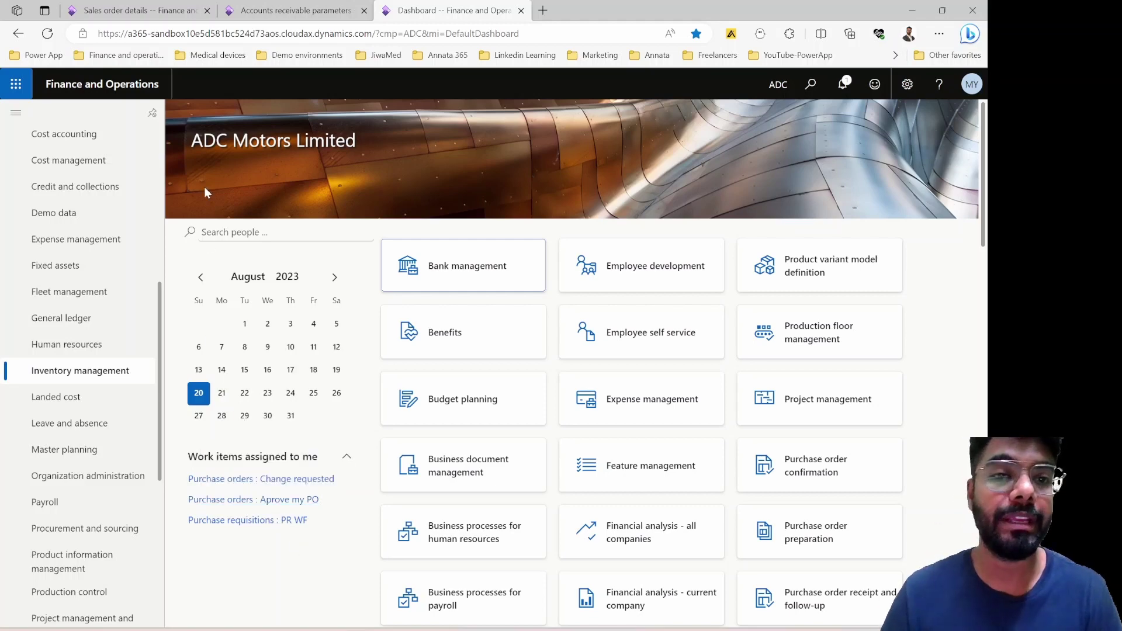
# Return to the sales order details and create a new sales order for the customer UMWB LIMITED
pyautogui.click(169, 10)
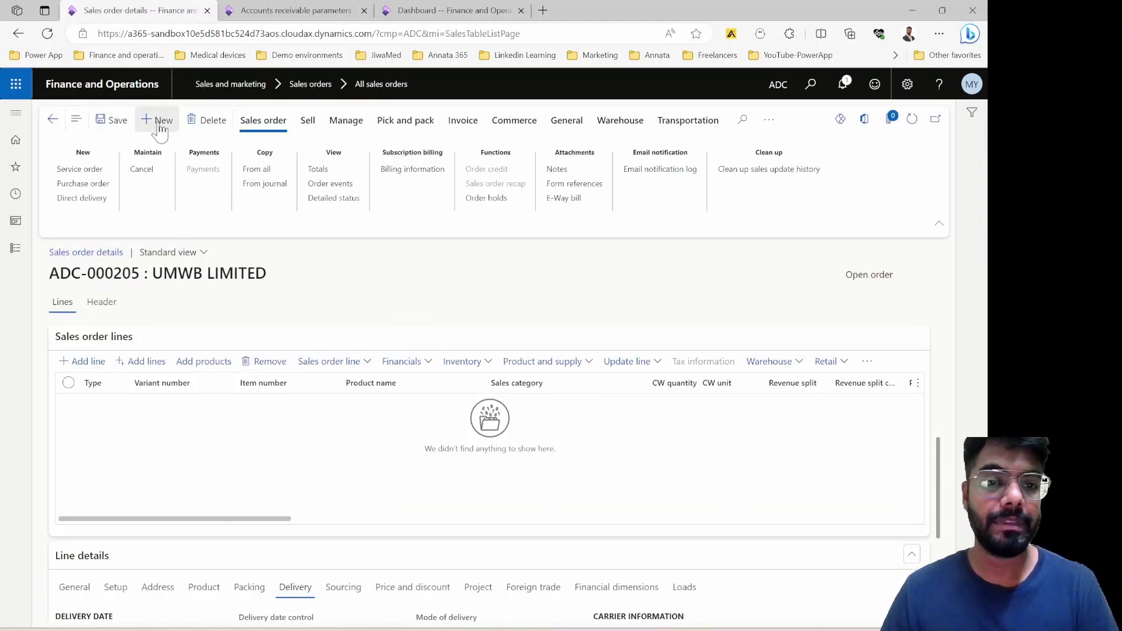
pyautogui.hotkey('alt', 'n')
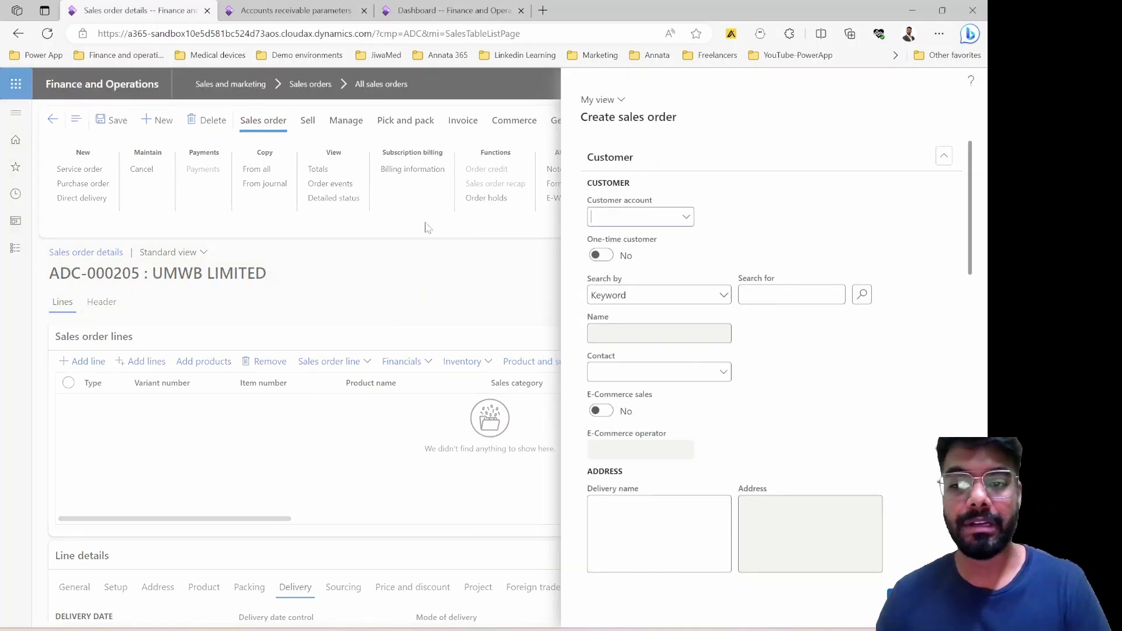
pyautogui.click(688, 217)
pyautogui.click(242, 302)
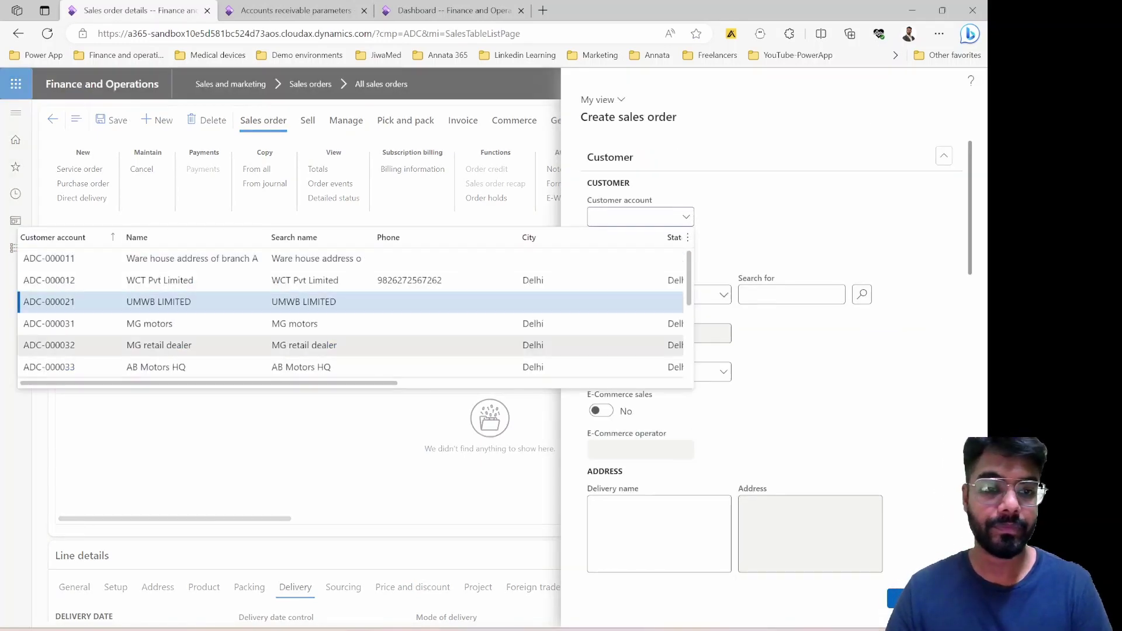
pyautogui.scroll(-4, 723, 377)
pyautogui.scroll(-15, 724, 377)
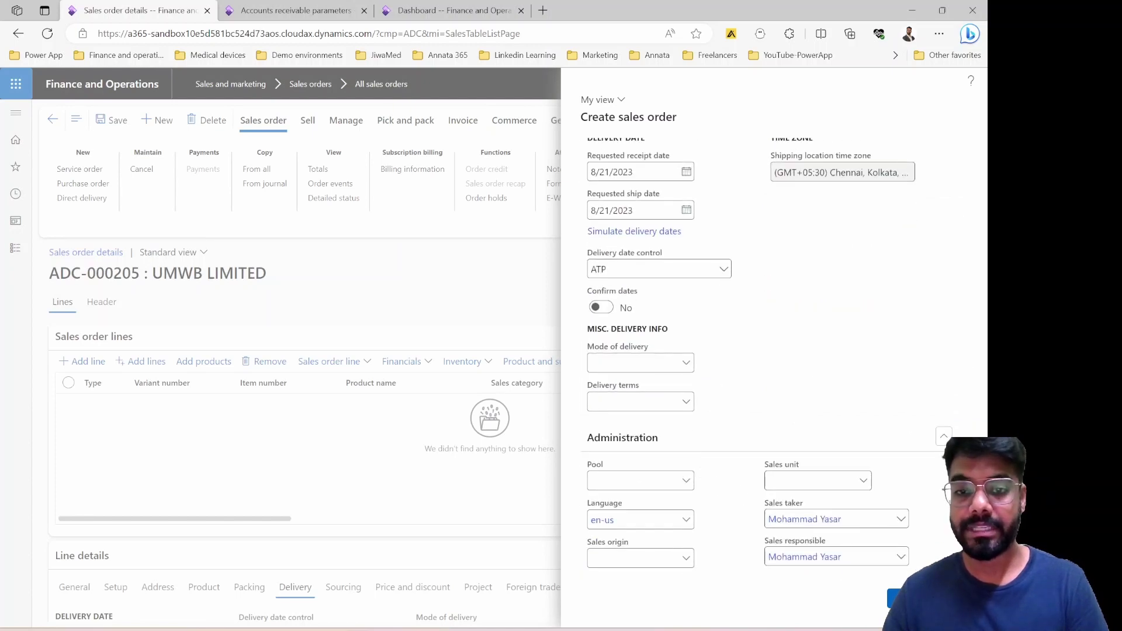
pyautogui.press('Return')
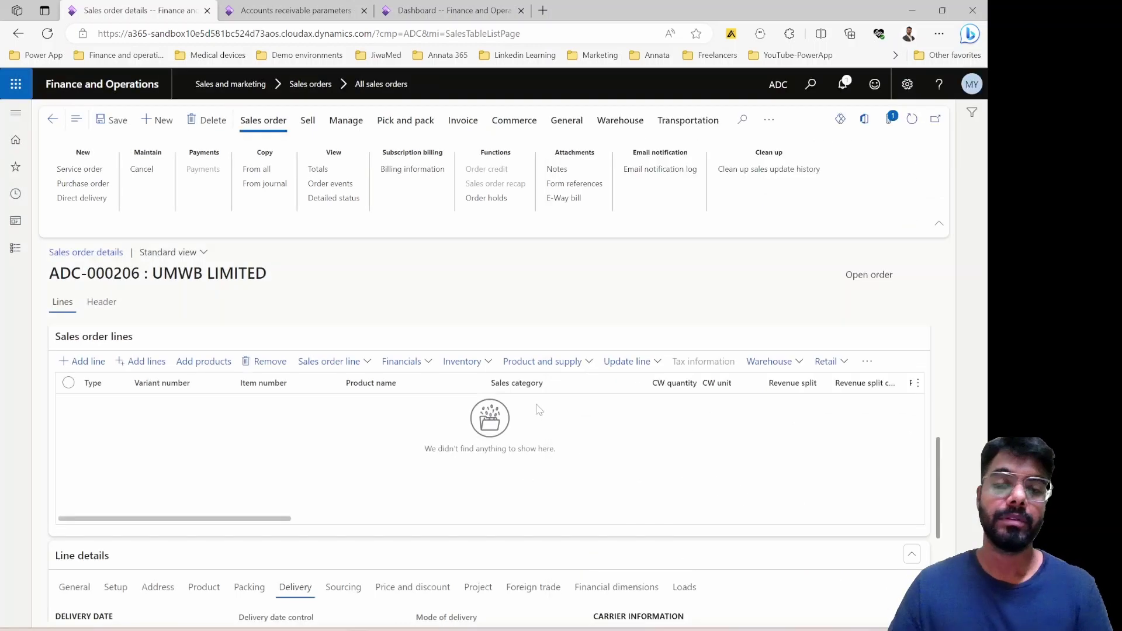
# Enter item S2002 on the first line of the new sales order and save it
pyautogui.write('s2')
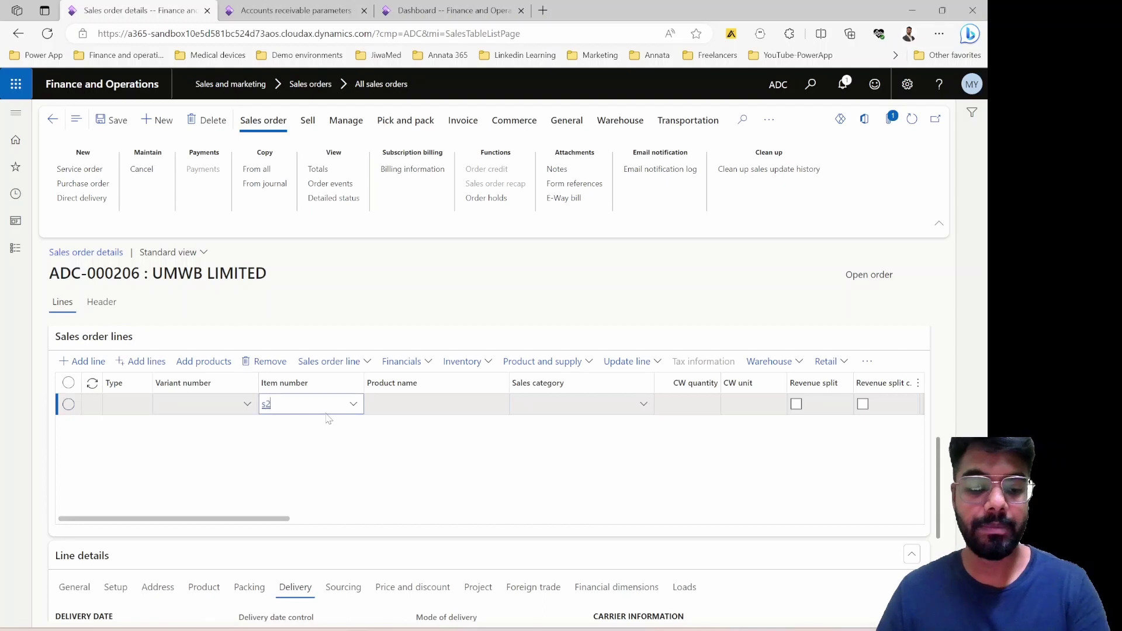
pyautogui.press('Down')
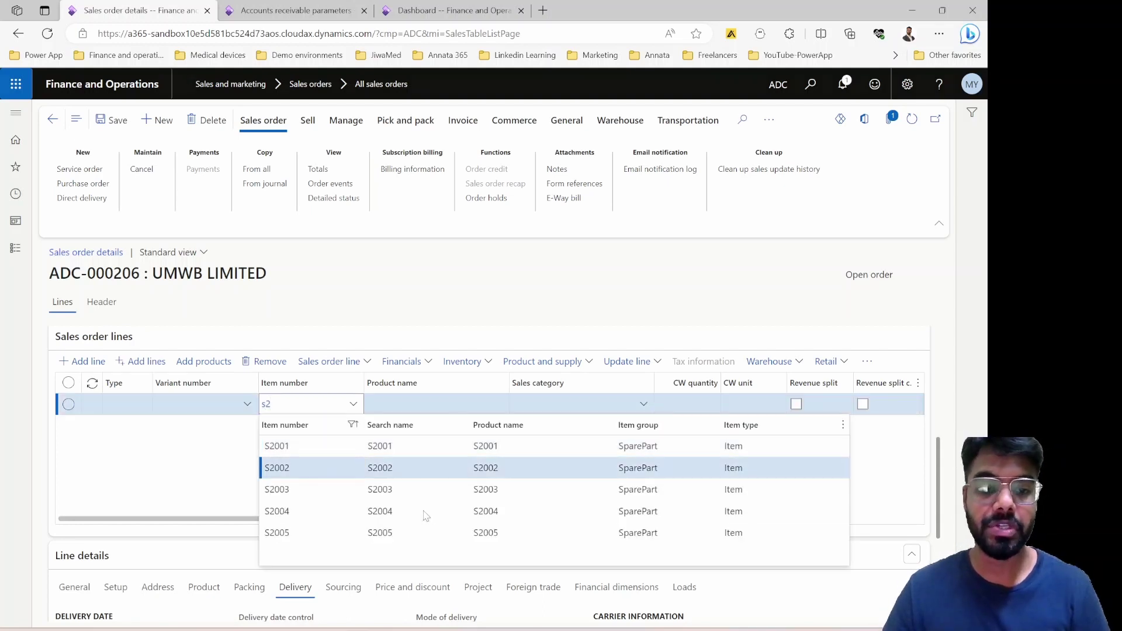
pyautogui.press('Return')
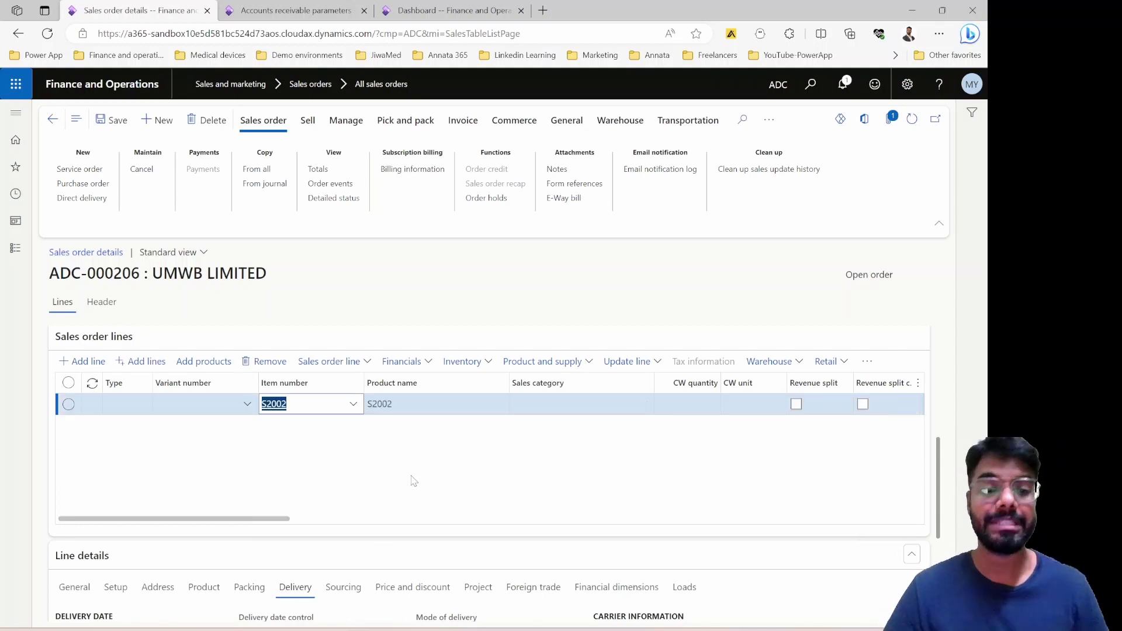
pyautogui.click(261, 461)
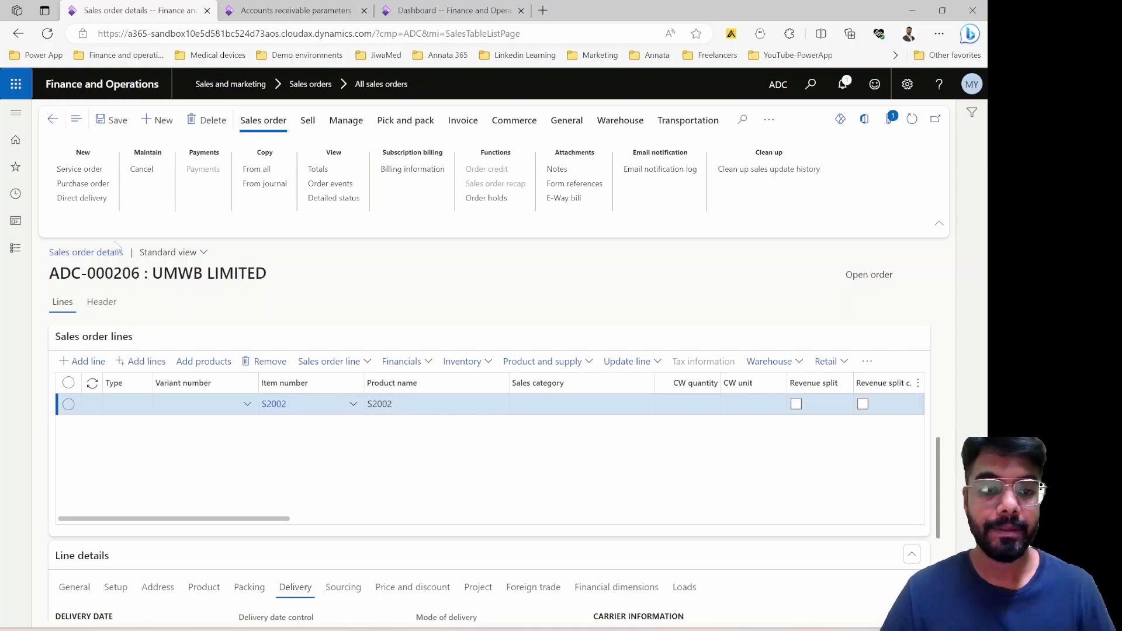
pyautogui.click(112, 120)
# Simulate delivery dates for the S2002 line, examining the order entry deadline, time zone, available dates and transport days
pyautogui.scroll(3, 582, 481)
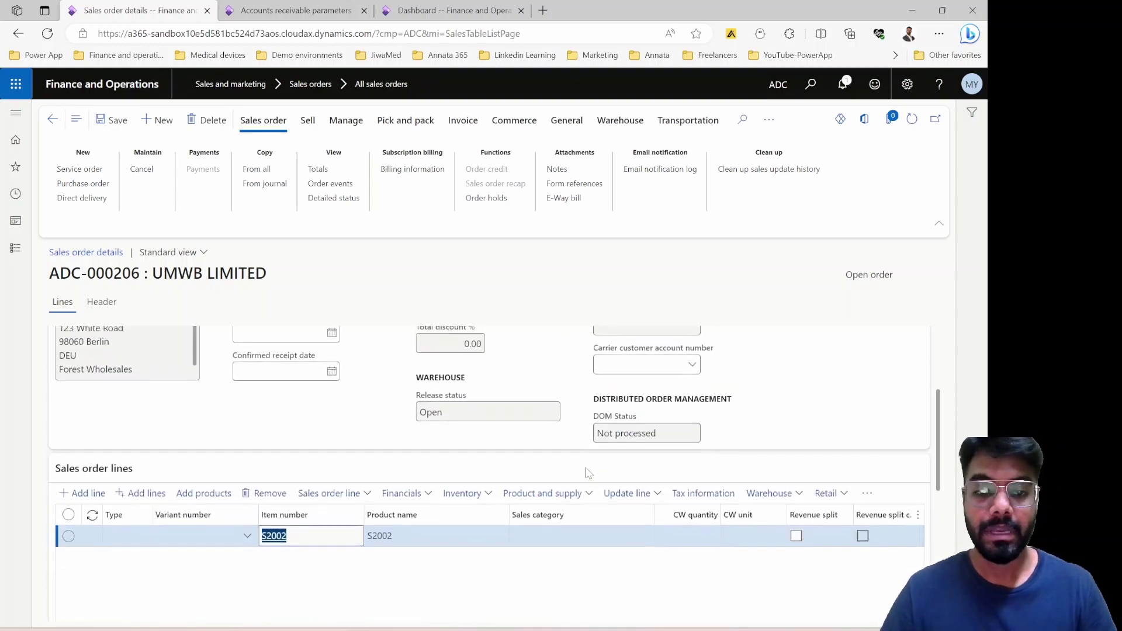
pyautogui.scroll(-5, 585, 471)
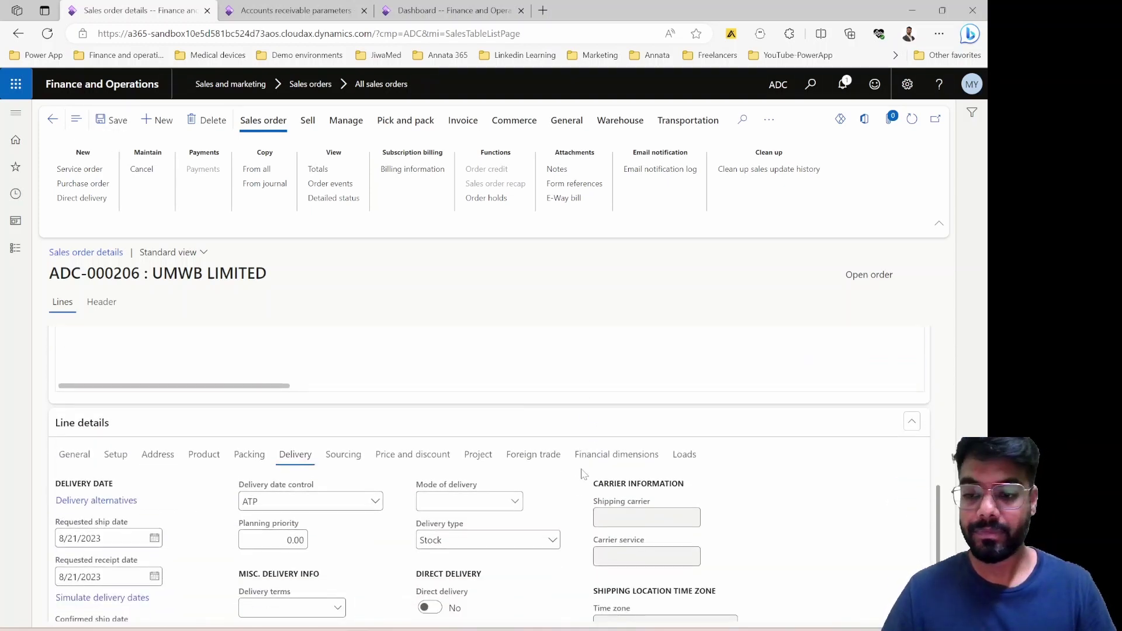
pyautogui.scroll(-2, 536, 435)
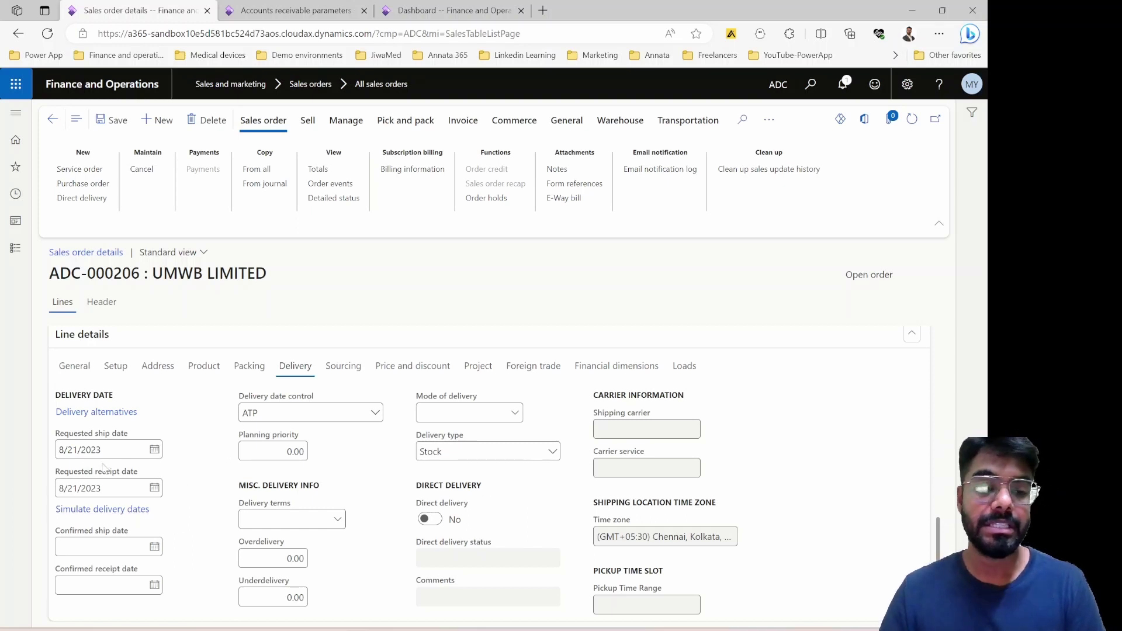
pyautogui.click(117, 511)
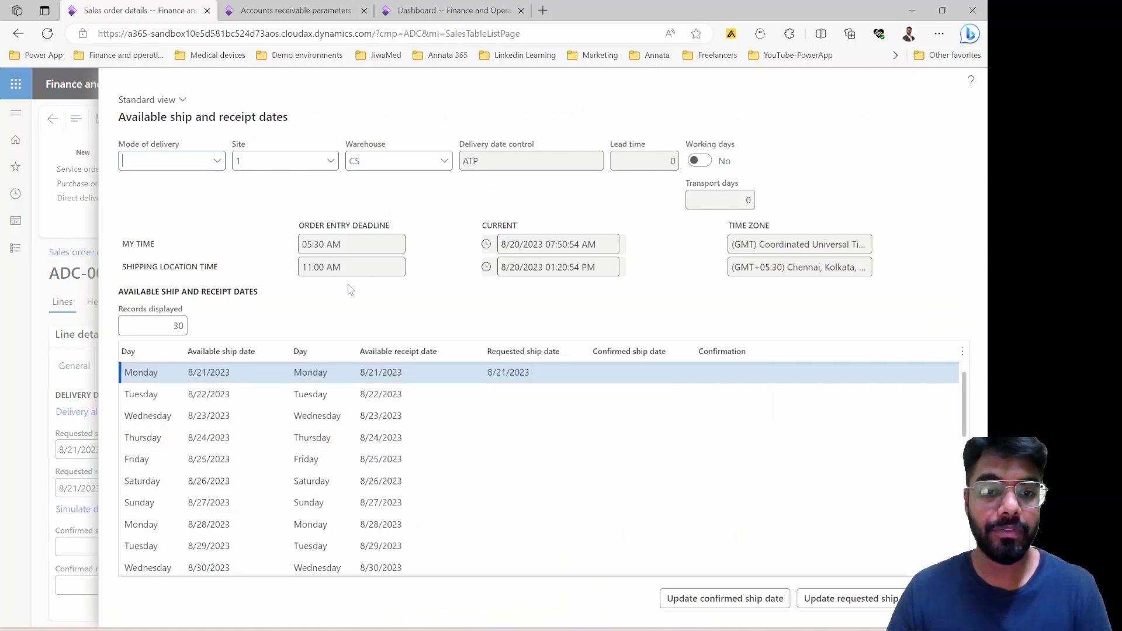
pyautogui.moveTo(349, 268); pyautogui.dragTo(280, 271)
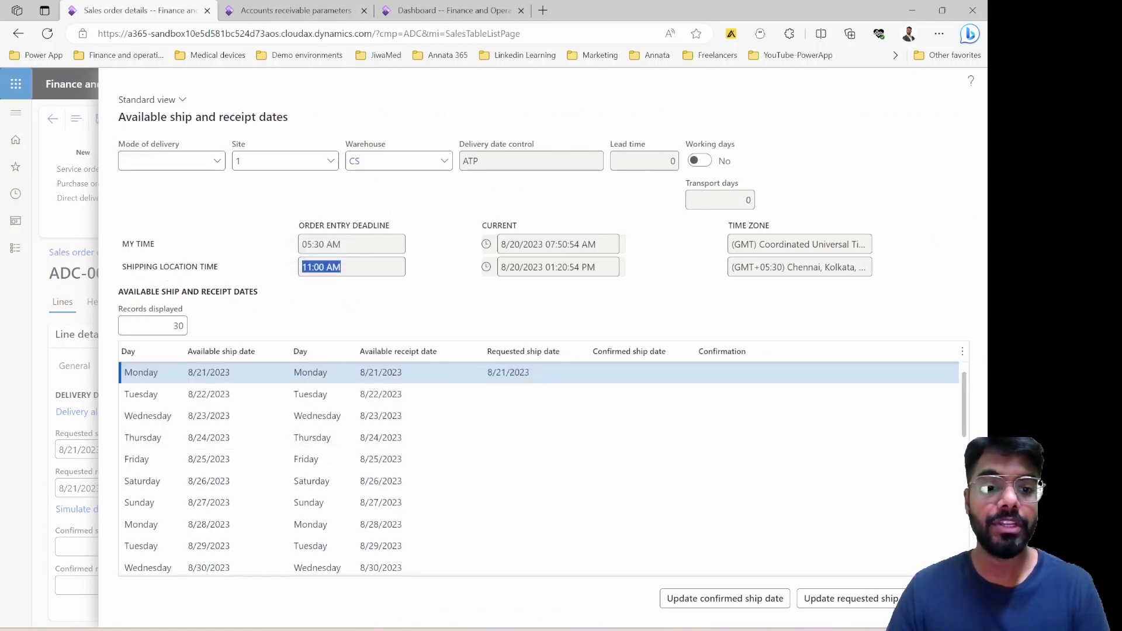
pyautogui.moveTo(743, 266); pyautogui.dragTo(880, 288)
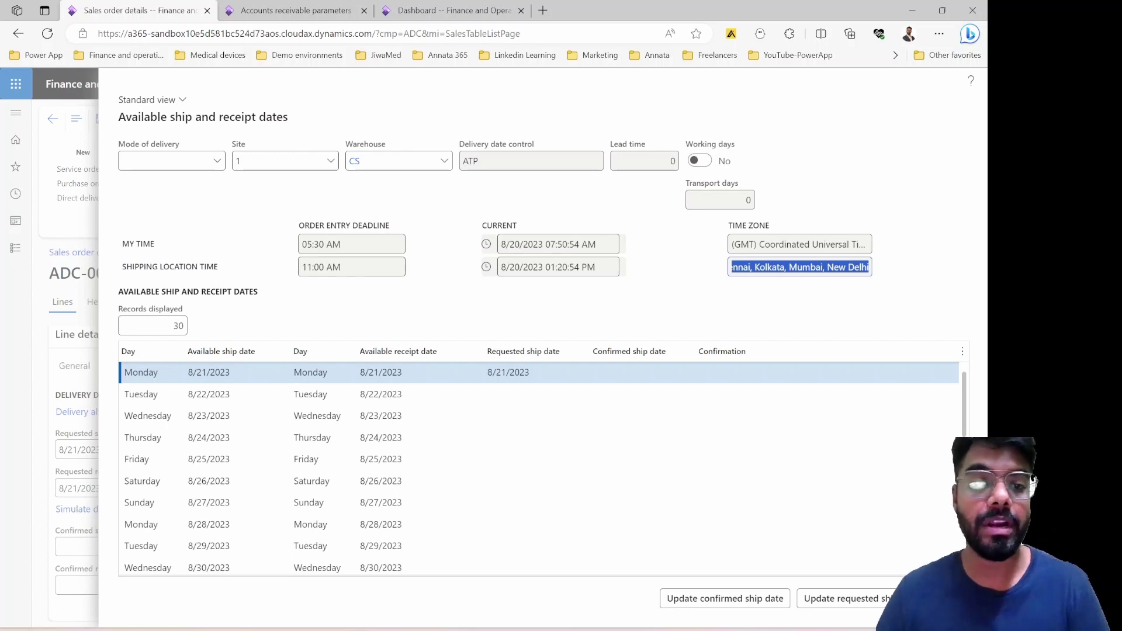
pyautogui.hotkey('shift', 'Tab')
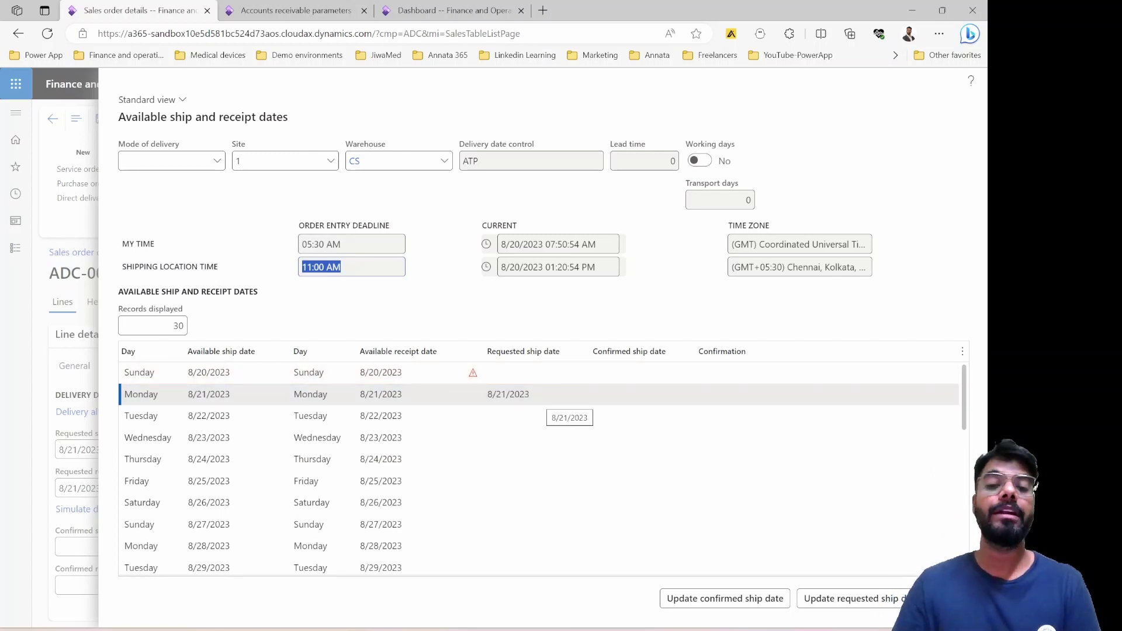
pyautogui.click(538, 396)
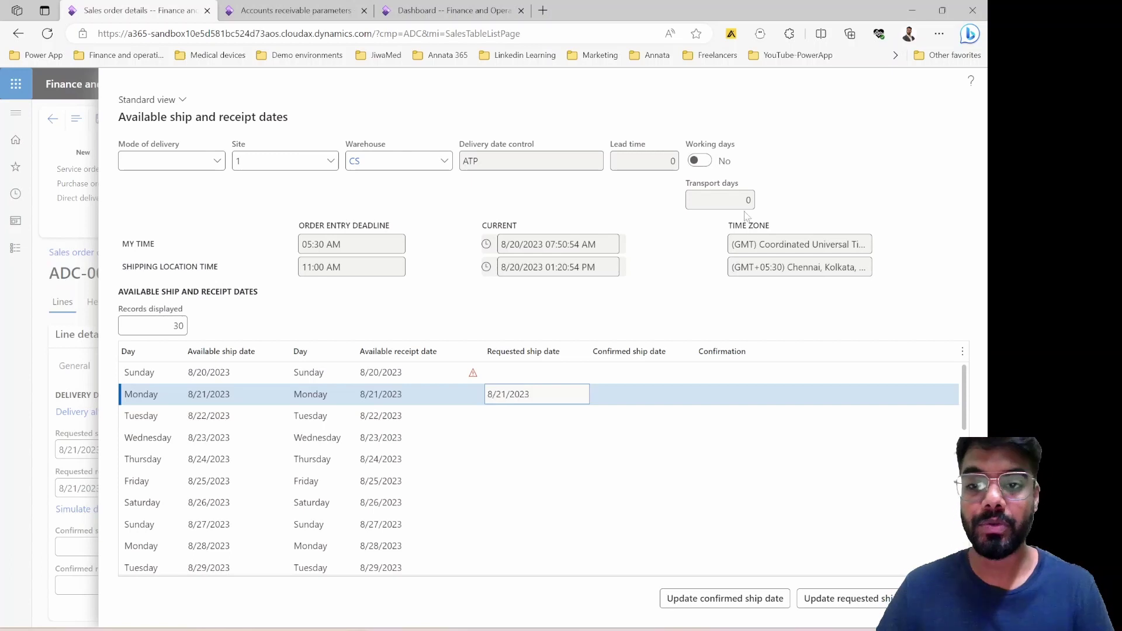
pyautogui.doubleClick(748, 200)
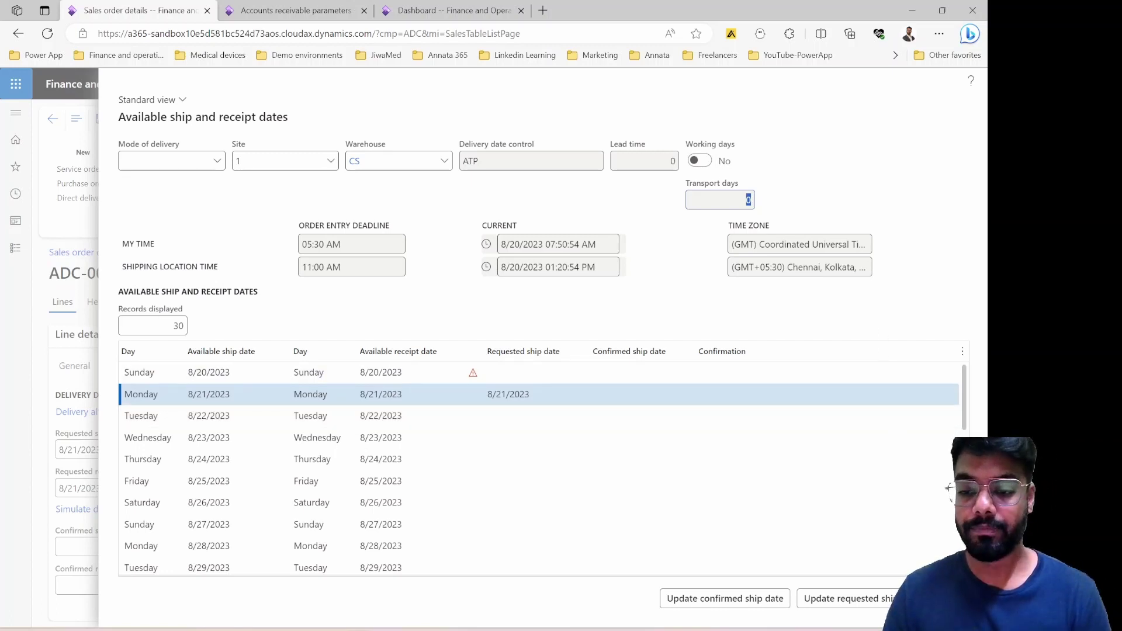
pyautogui.press('Escape')
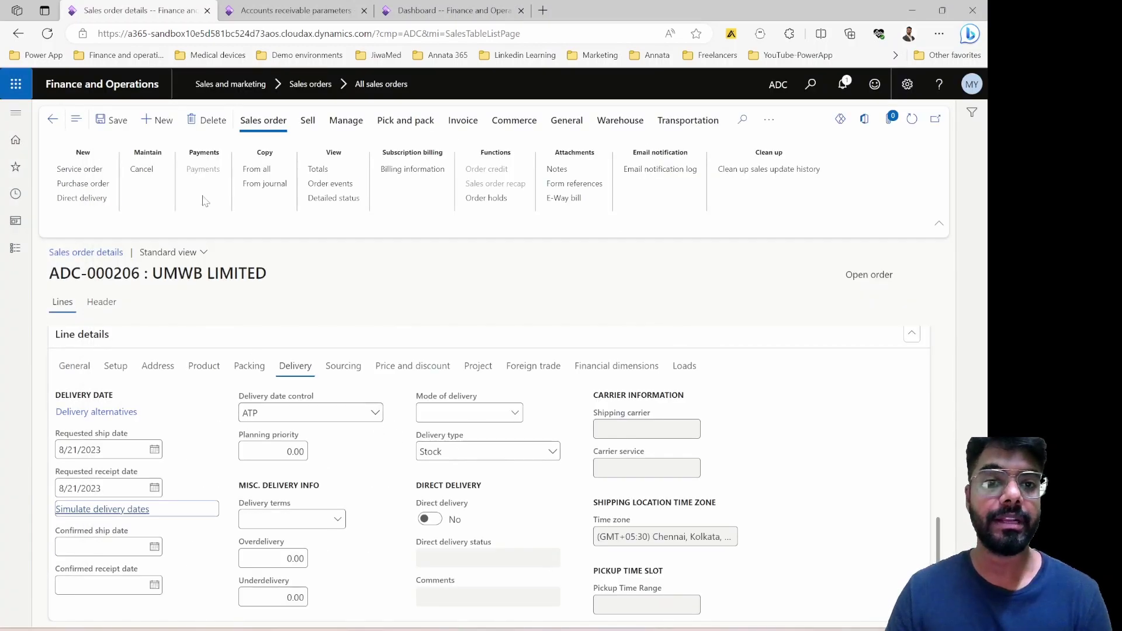
# Check the delivery control settings in Accounts receivable parameters, and open the Released products list from Product information management
pyautogui.click(289, 10)
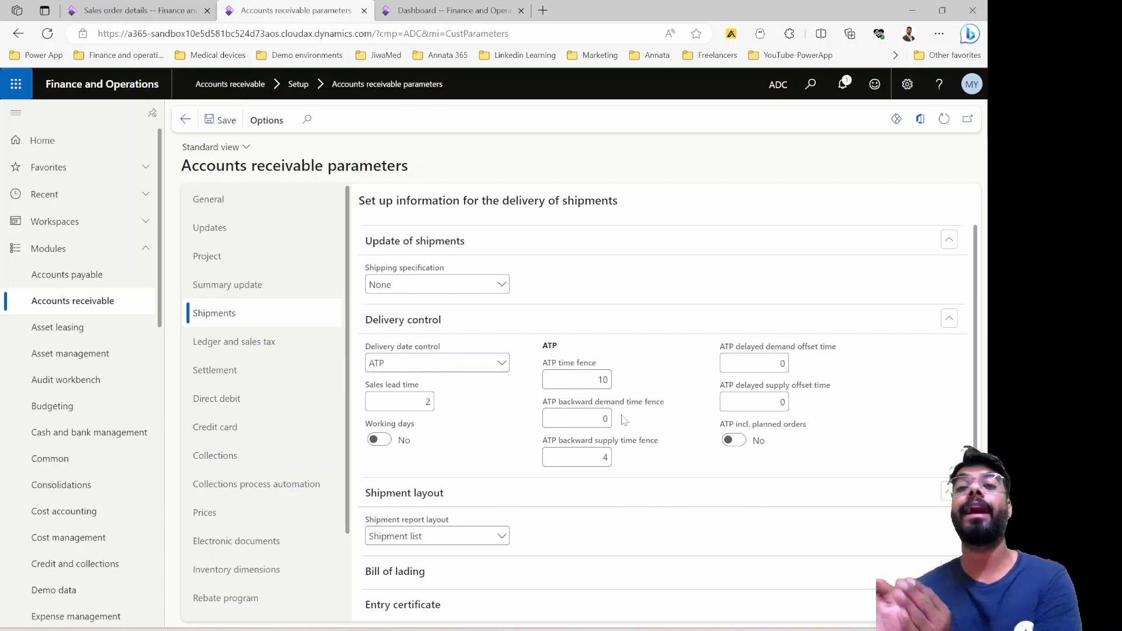
pyautogui.click(510, 15)
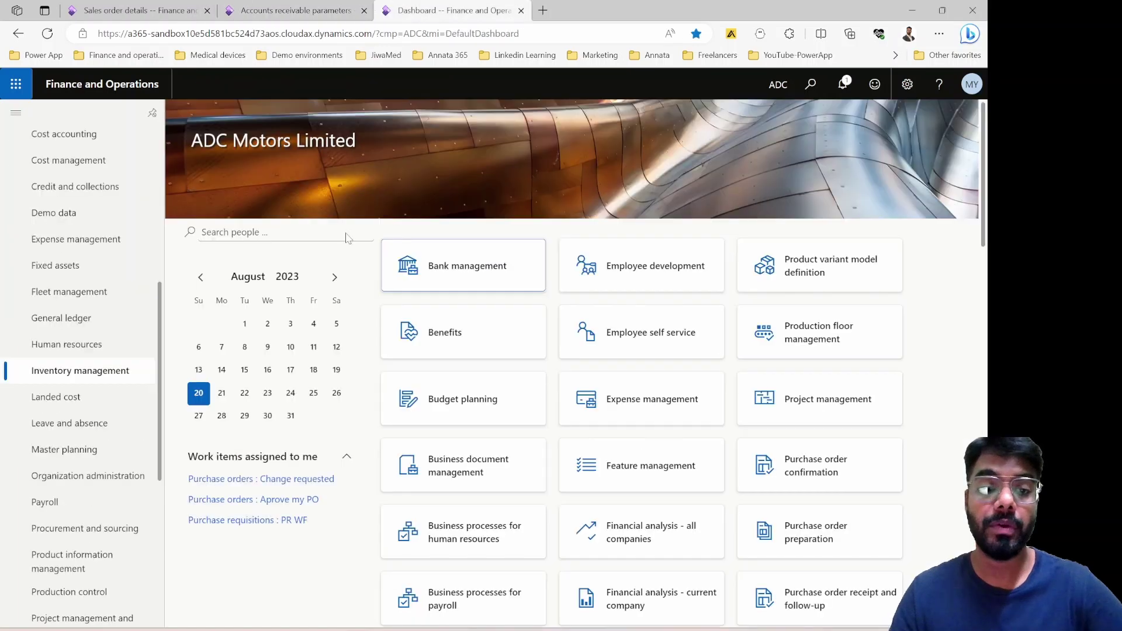
pyautogui.click(67, 374)
pyautogui.scroll(-3, 100, 494)
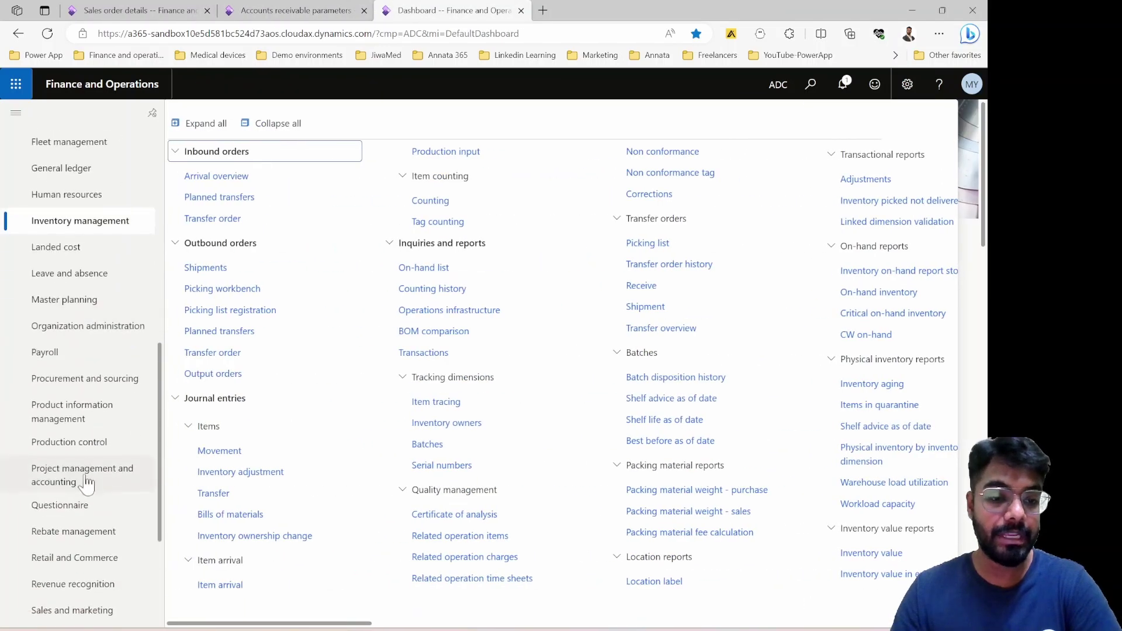
pyautogui.click(73, 412)
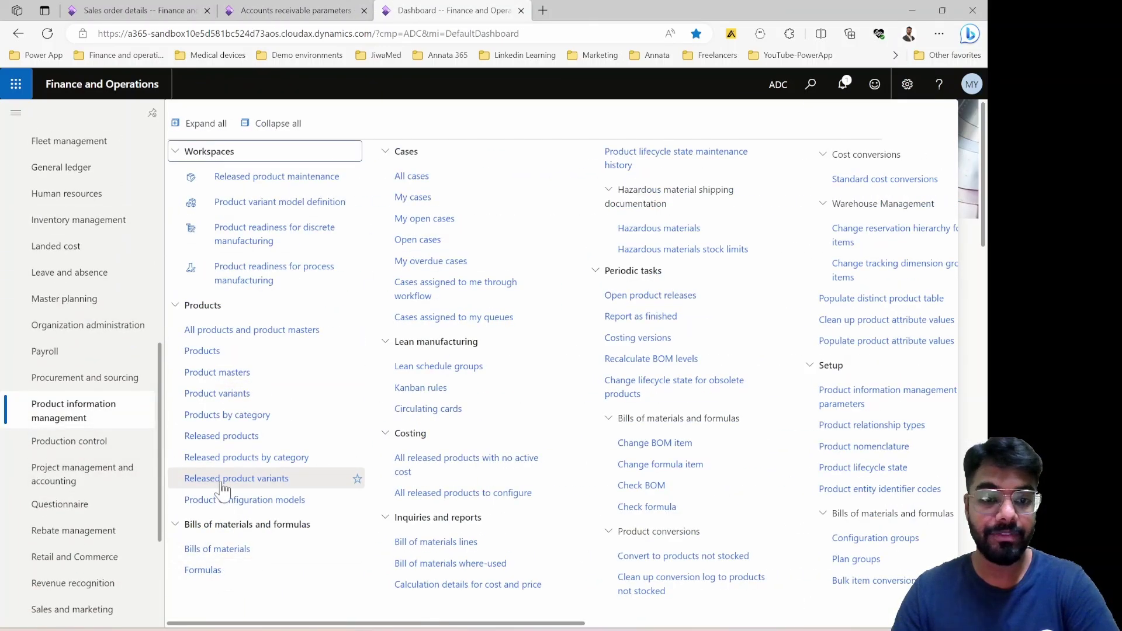
pyautogui.click(224, 455)
pyautogui.click(214, 439)
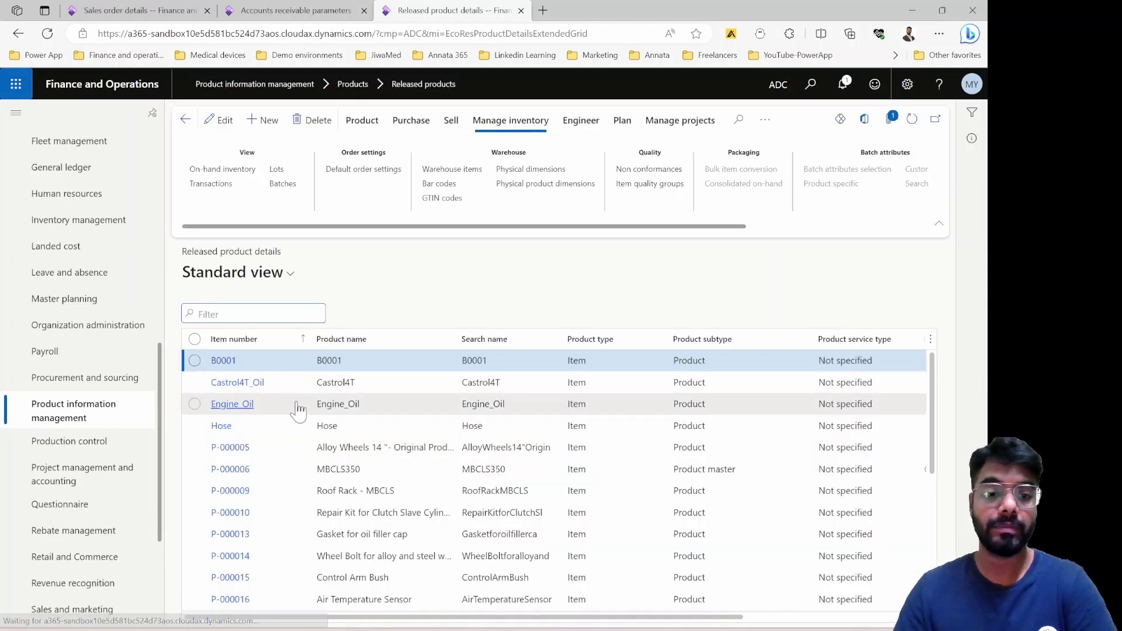
# Find and select the released product X001 in the product list
pyautogui.scroll(-5, 295, 406)
pyautogui.scroll(-10, 315, 380)
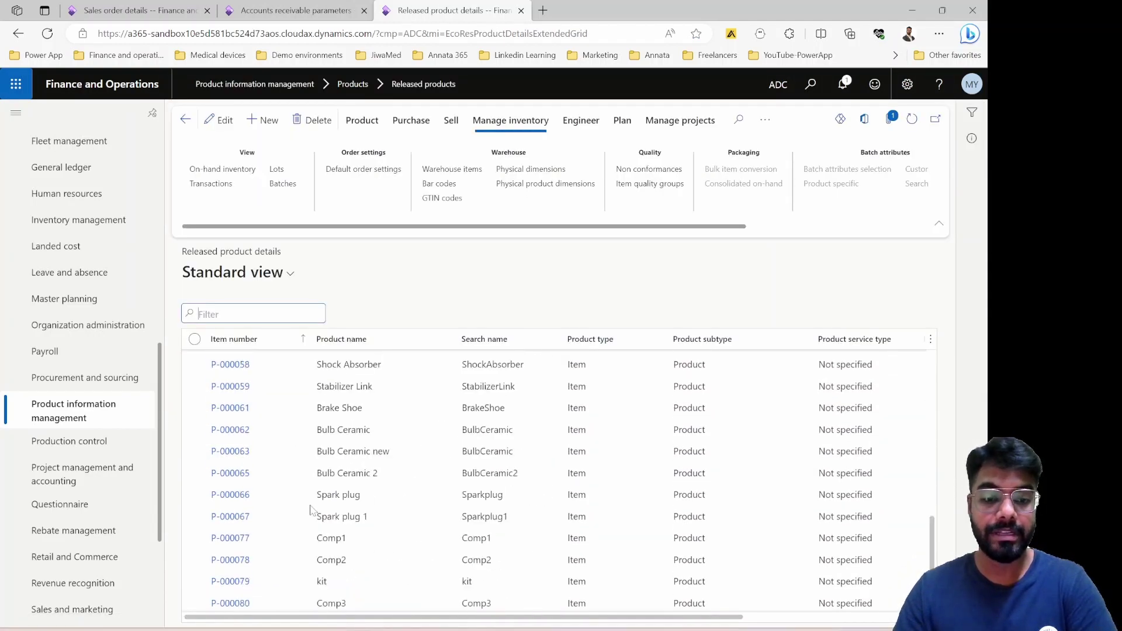
pyautogui.scroll(-5, 362, 492)
pyautogui.click(362, 493)
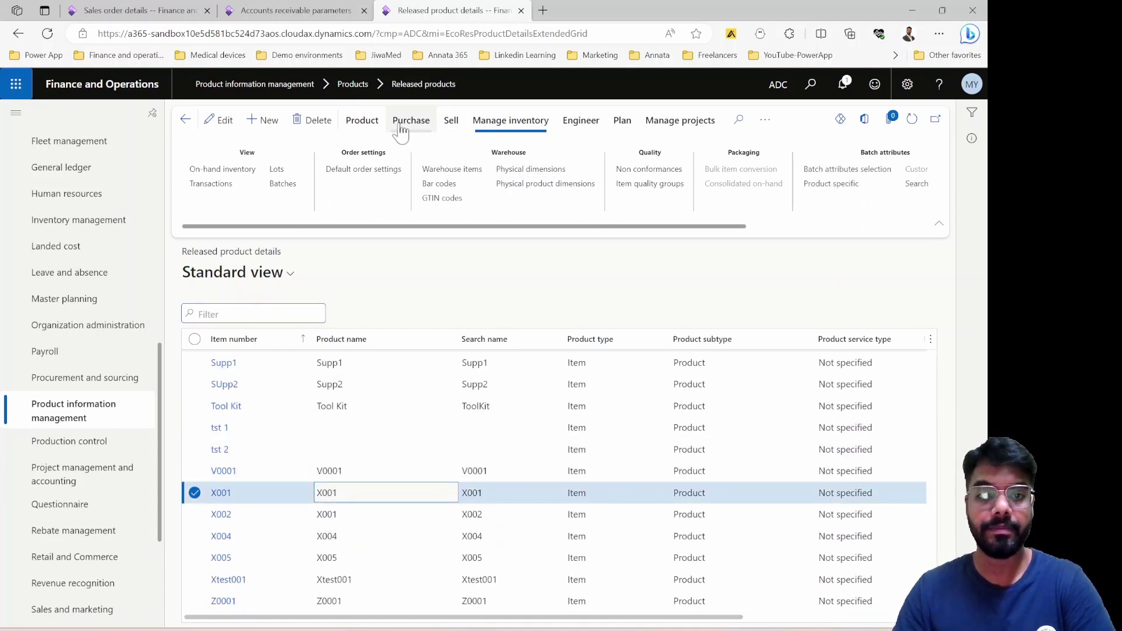
# Open the default order settings of product X001 for editing and go to its sales order settings
pyautogui.click(367, 175)
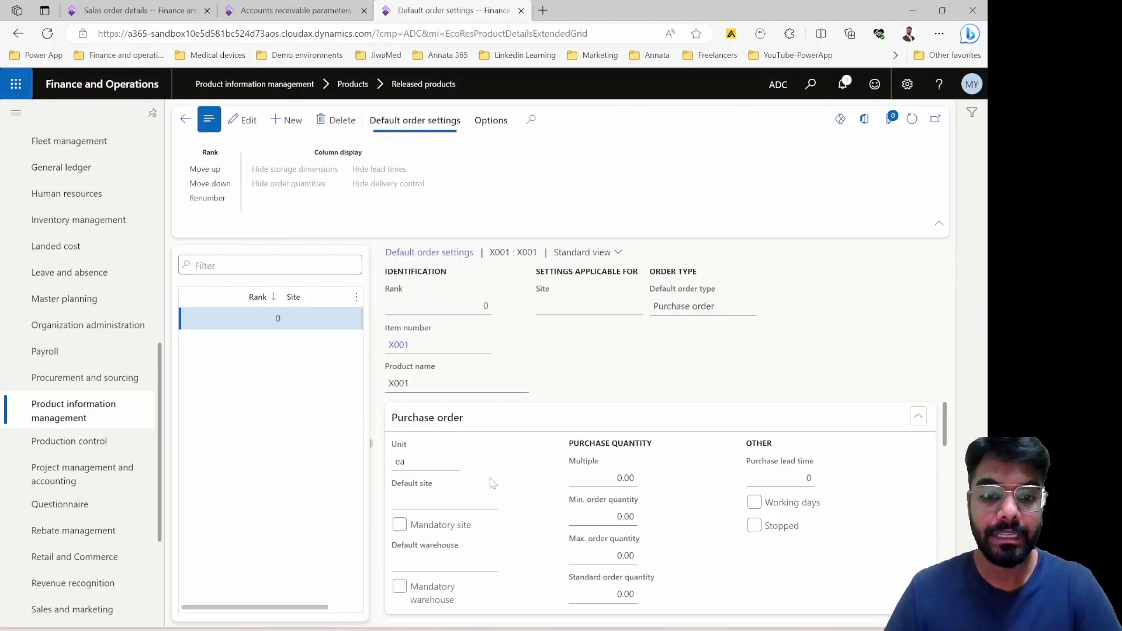
pyautogui.scroll(-3, 491, 482)
pyautogui.click(244, 120)
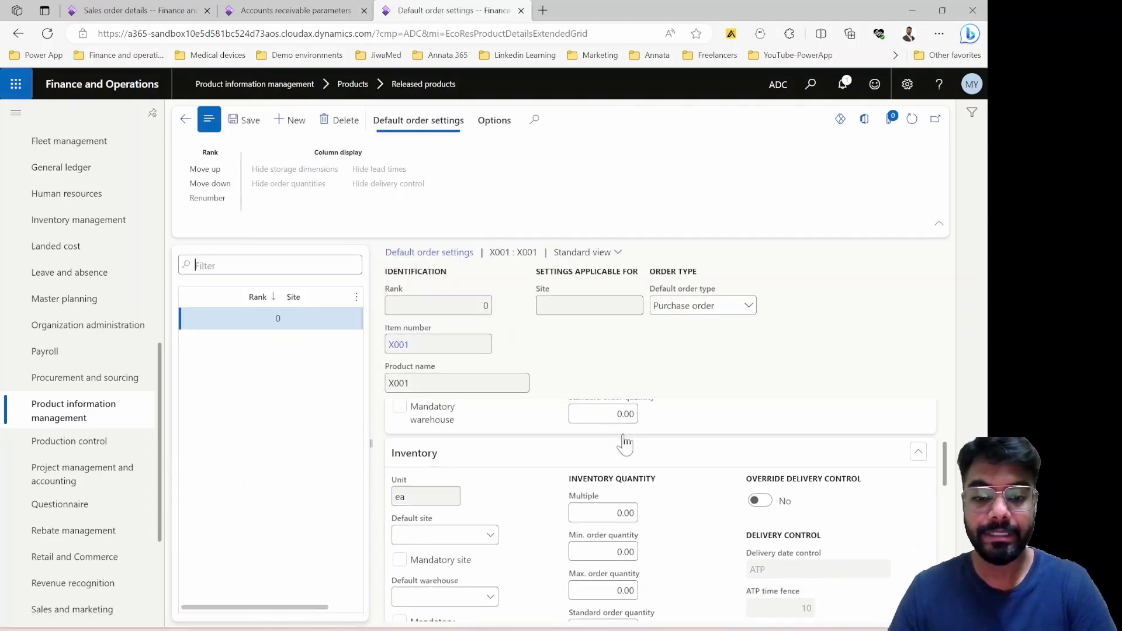
pyautogui.scroll(-6, 624, 445)
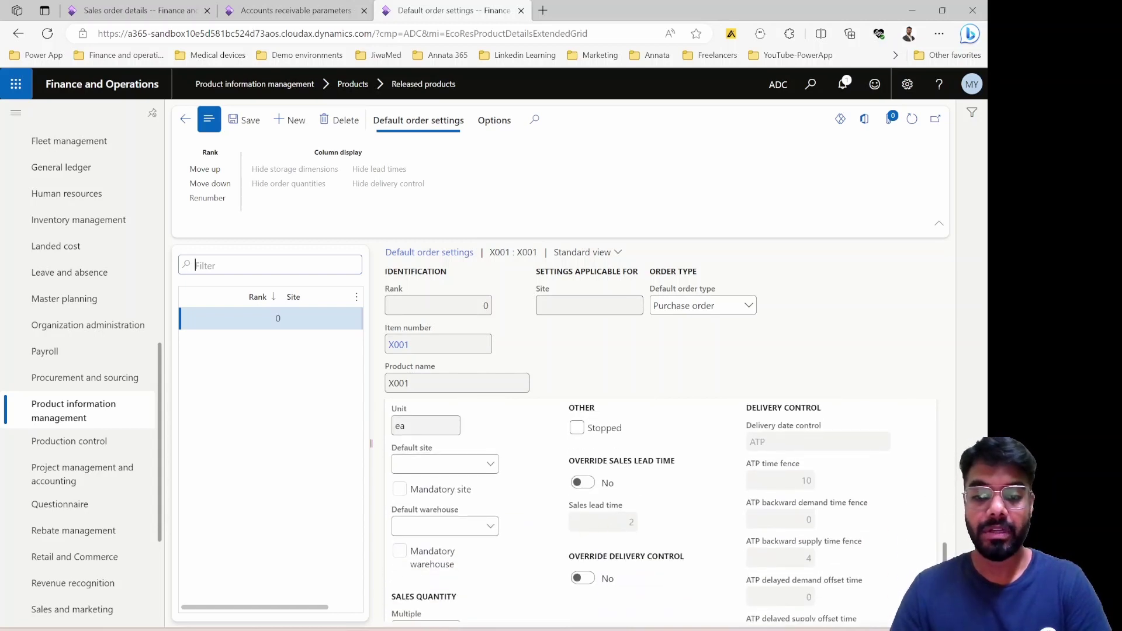
# Turn on the sales lead time override and the delivery control override in X001's sales order settings
pyautogui.click(582, 482)
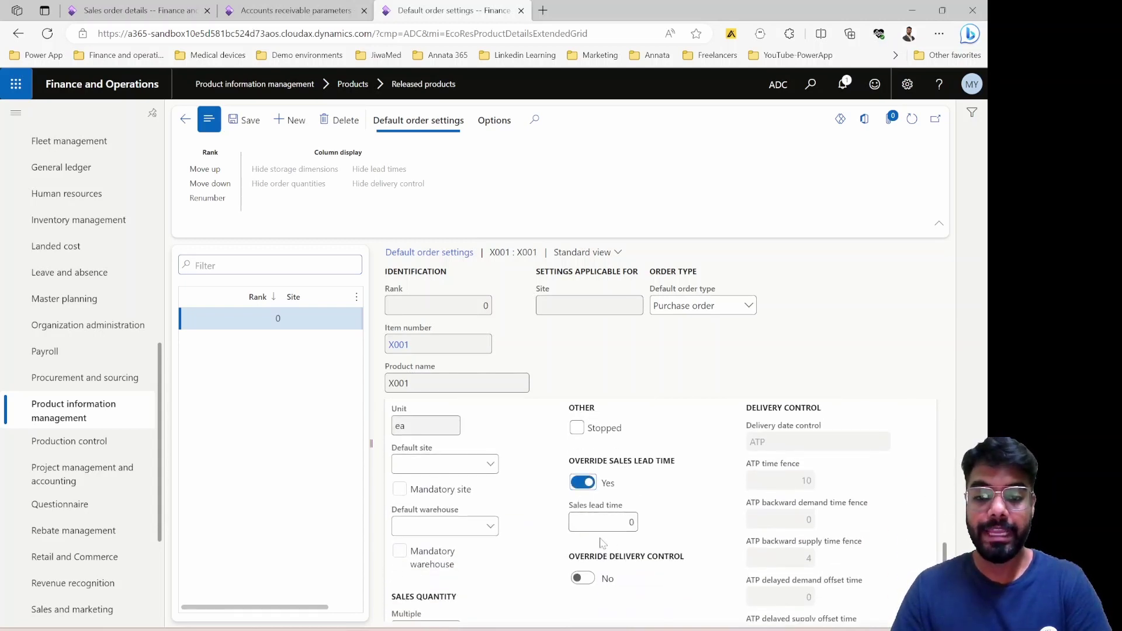
pyautogui.click(631, 522)
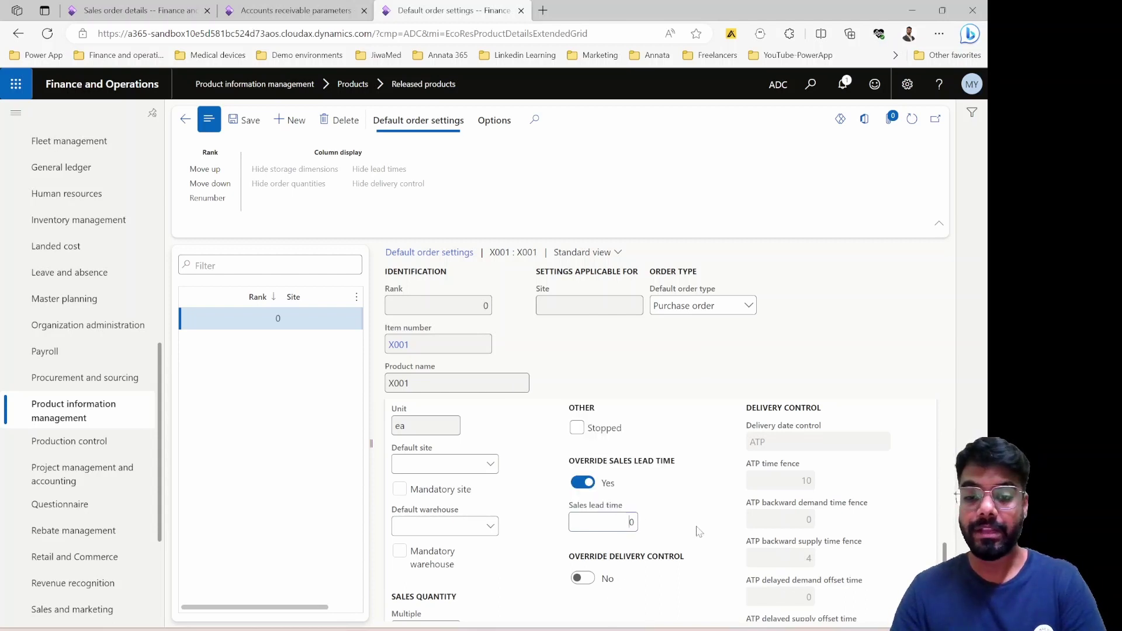
pyautogui.scroll(-1, 635, 552)
pyautogui.click(583, 545)
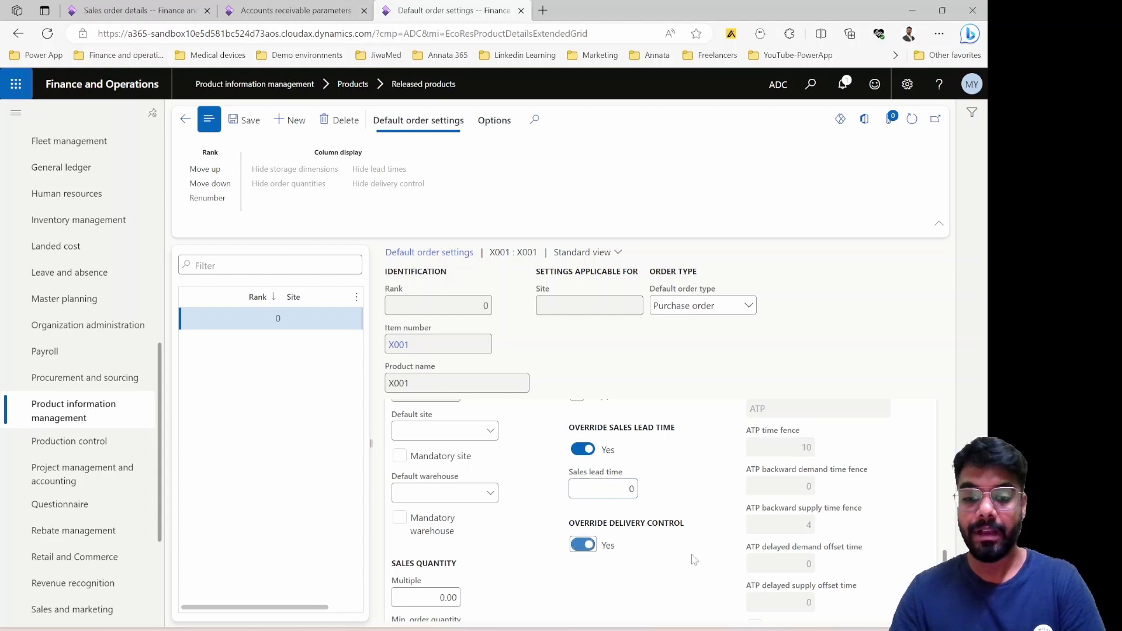
# Check X001's delivery date control options for sales orders, and turn off both the sales lead time and delivery control overrides
pyautogui.scroll(2, 760, 514)
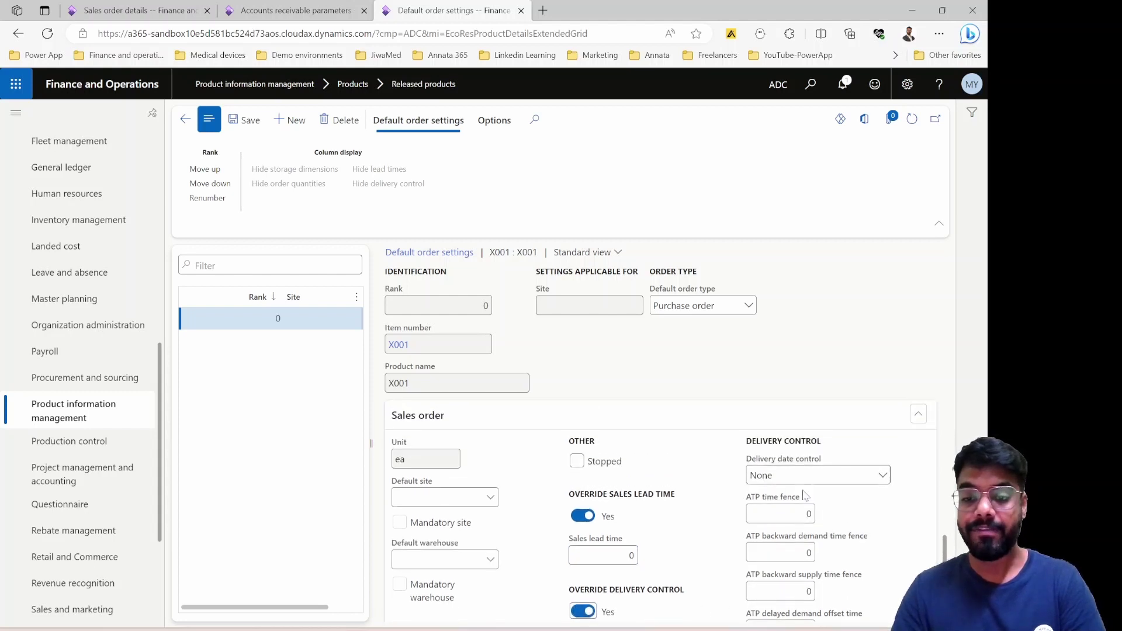
pyautogui.click(882, 475)
pyautogui.click(711, 484)
pyautogui.scroll(-1, 711, 484)
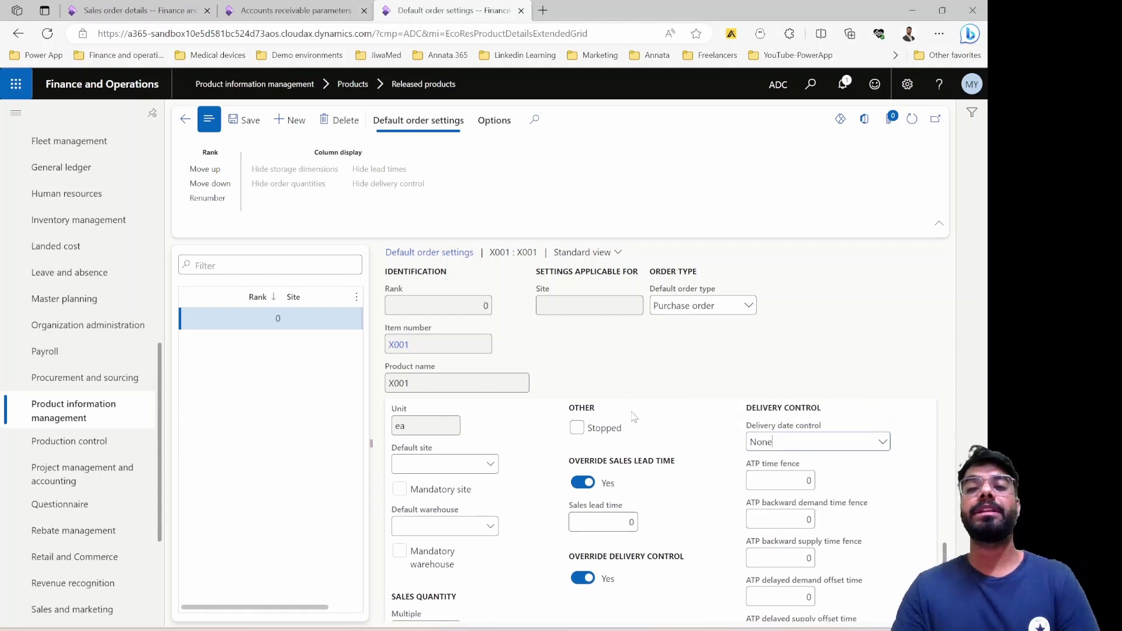
pyautogui.click(582, 482)
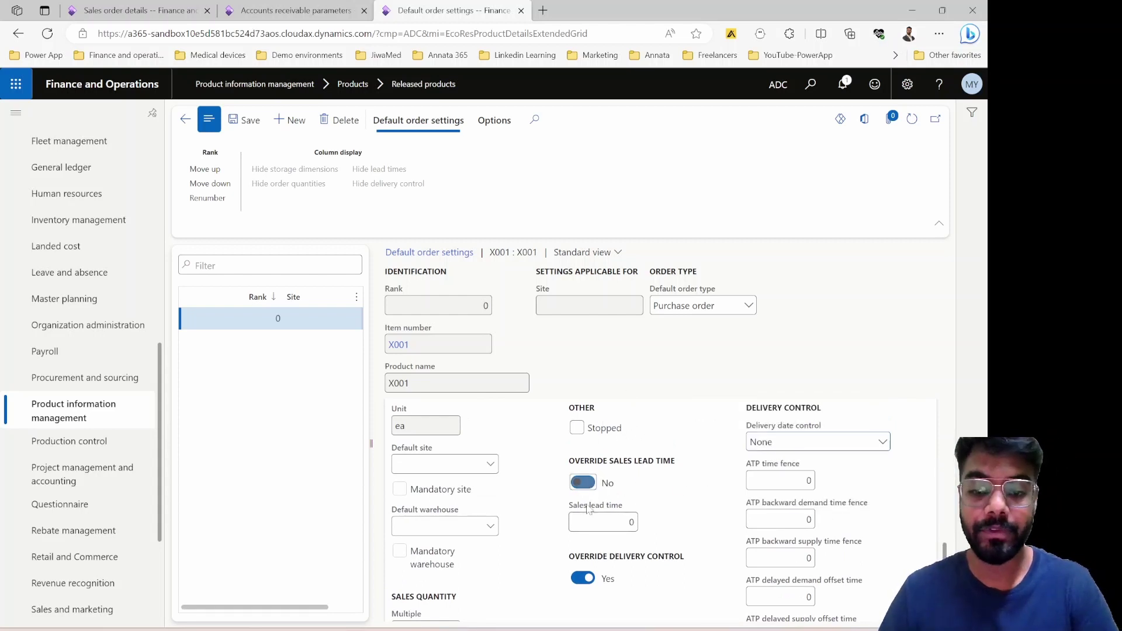
pyautogui.click(583, 578)
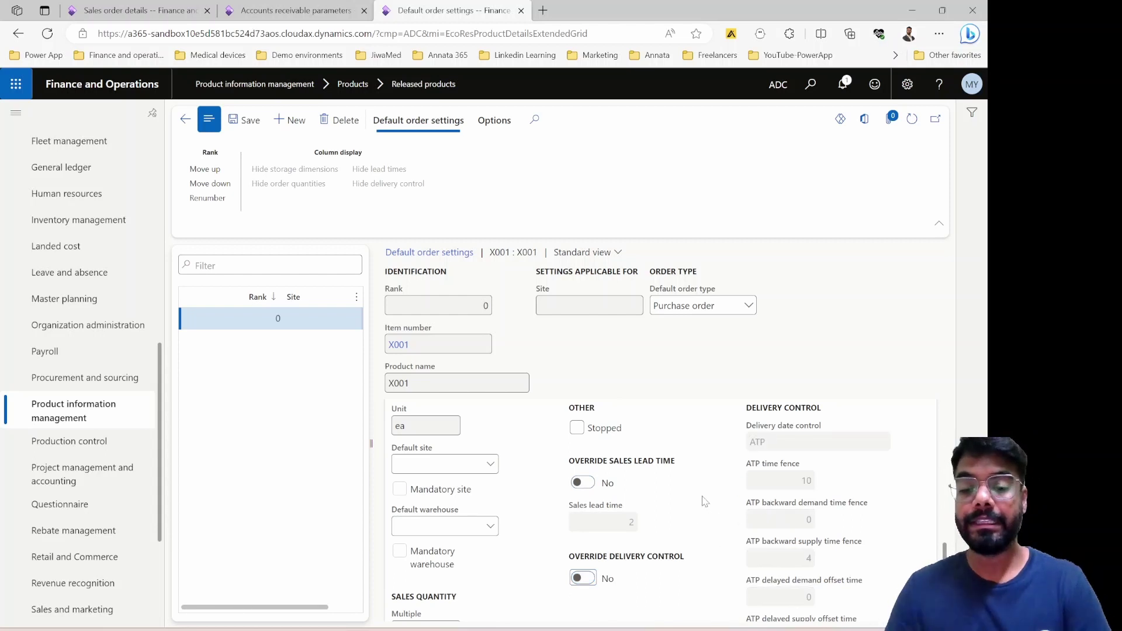
# Compare X001's settings with the shipment settings in Accounts receivable parameters, and set the Delivery date control there to Sales lead time
pyautogui.click(295, 10)
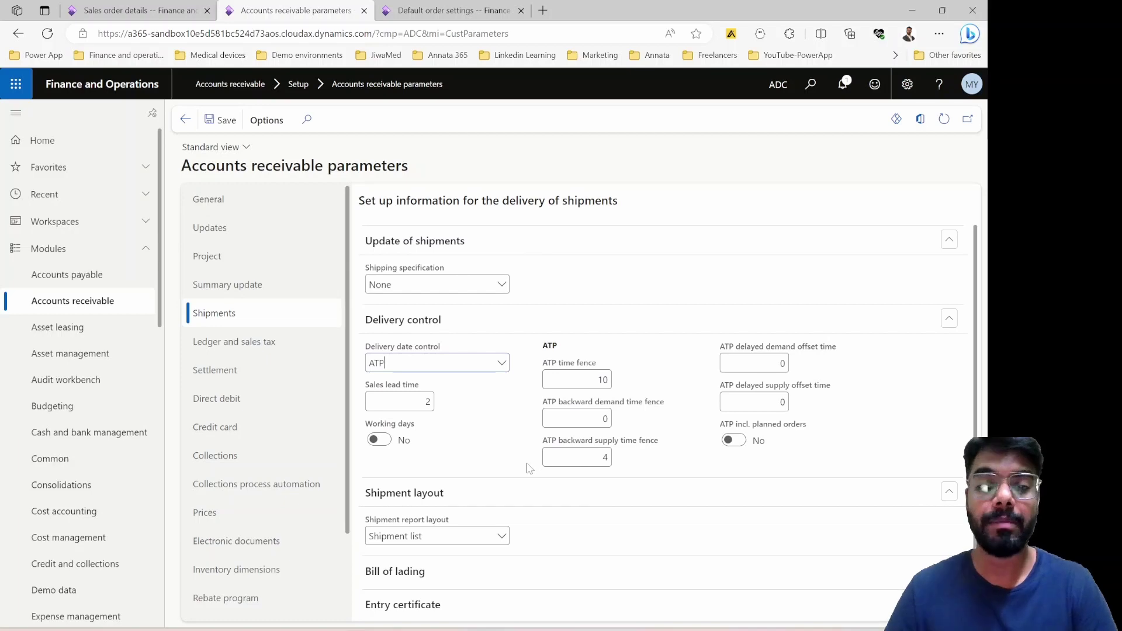
pyautogui.click(430, 11)
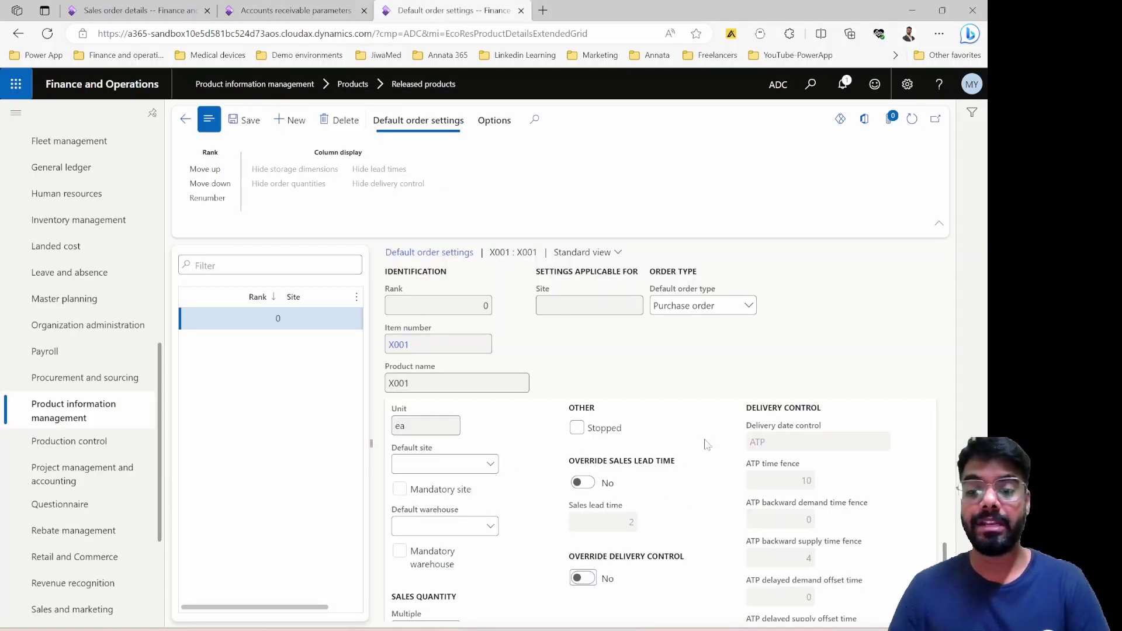
pyautogui.click(256, 5)
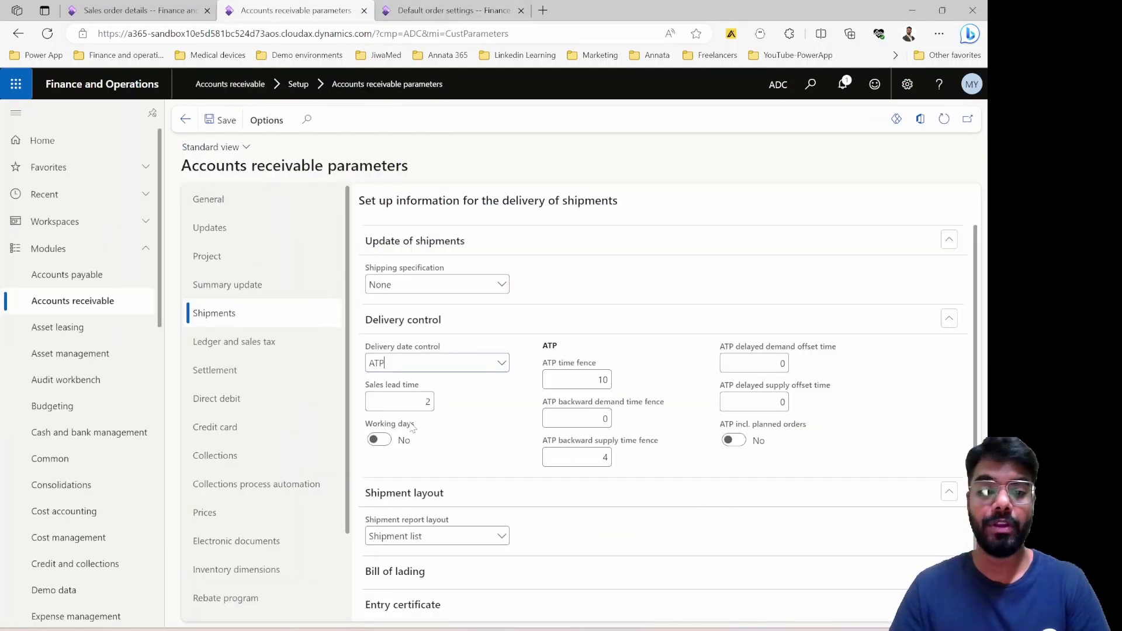
pyautogui.click(501, 363)
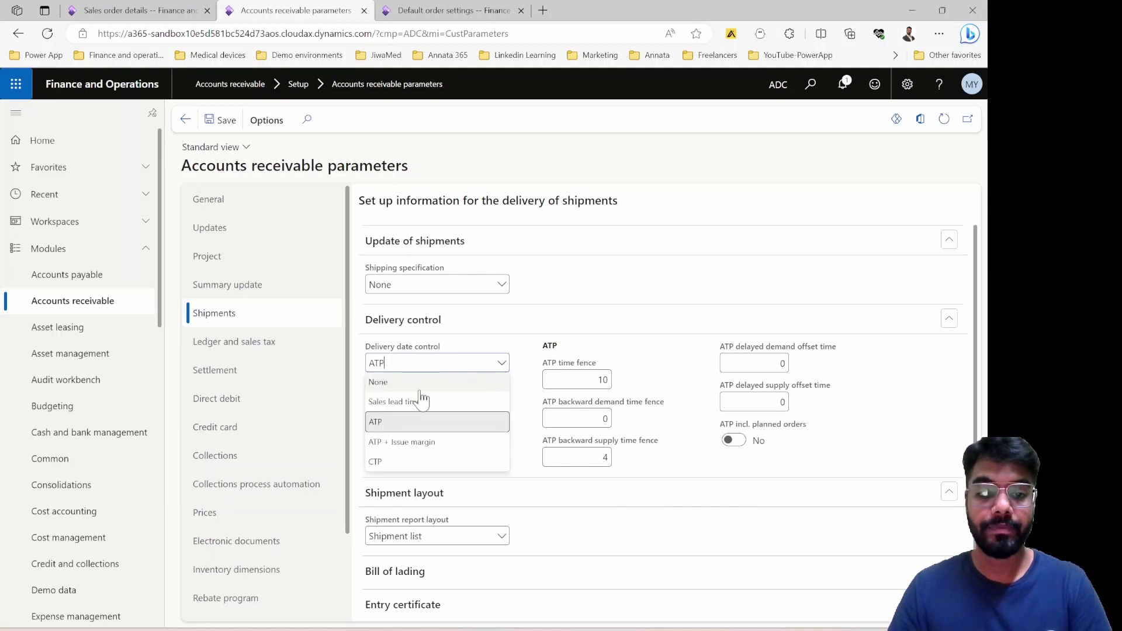
pyautogui.click(404, 401)
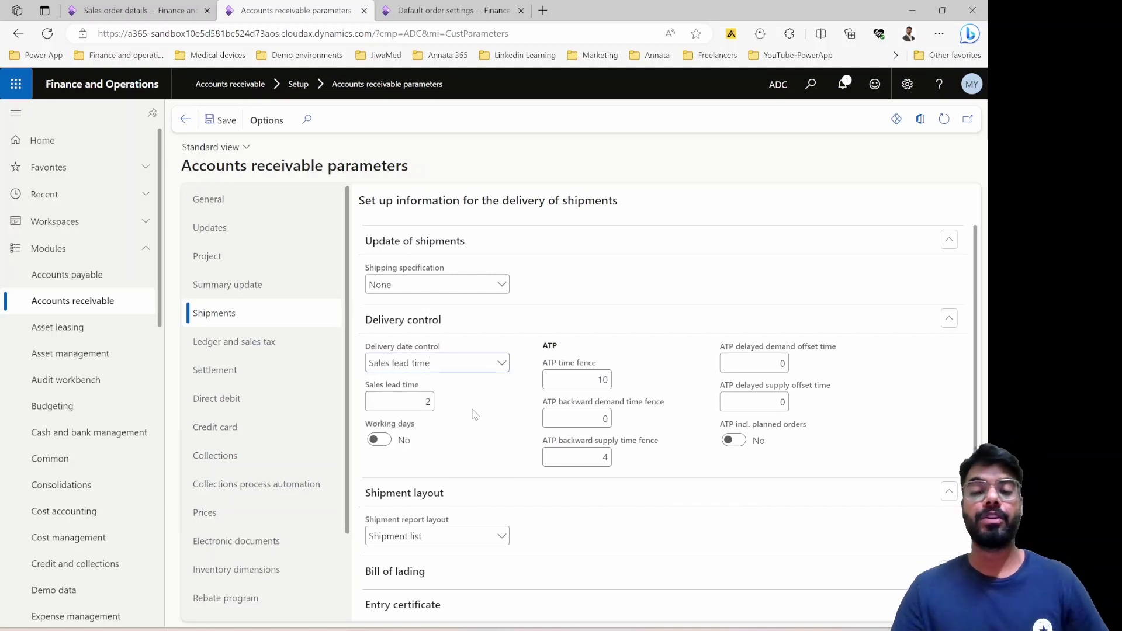
pyautogui.click(429, 401)
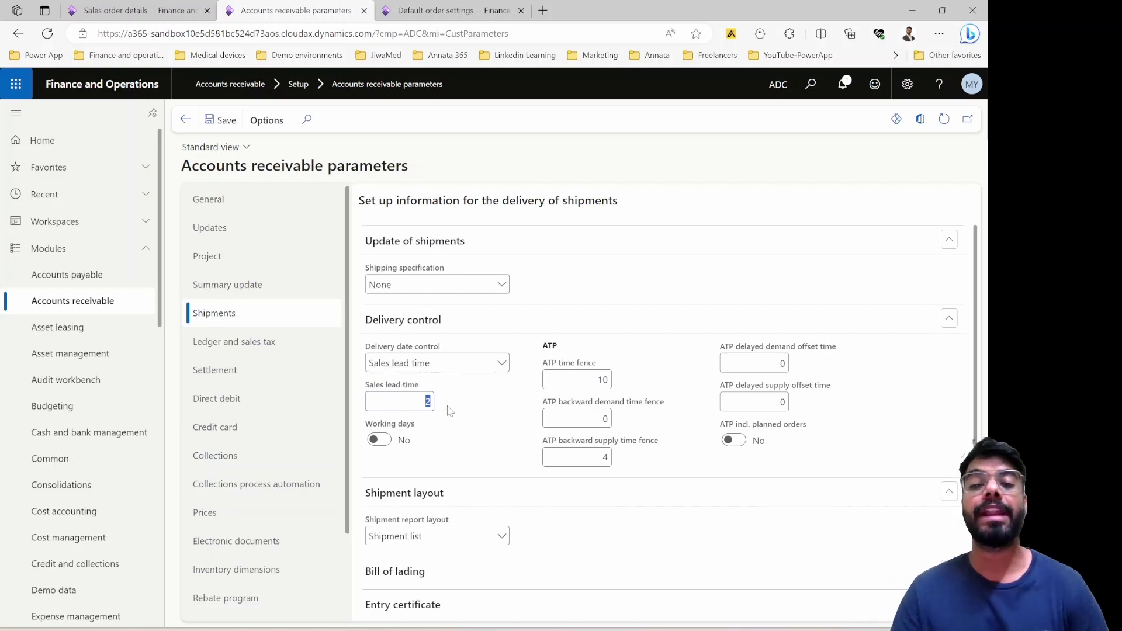
# Turn X001's sales lead time override on and off again in its default order settings, and return to the released products list
pyautogui.click(435, 12)
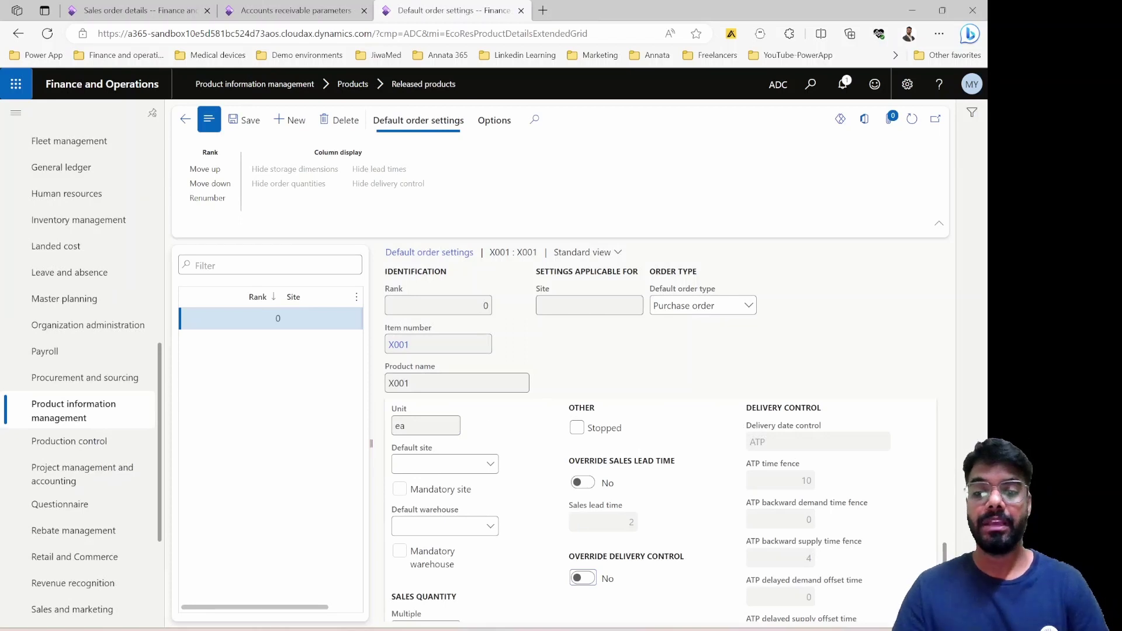
pyautogui.click(583, 482)
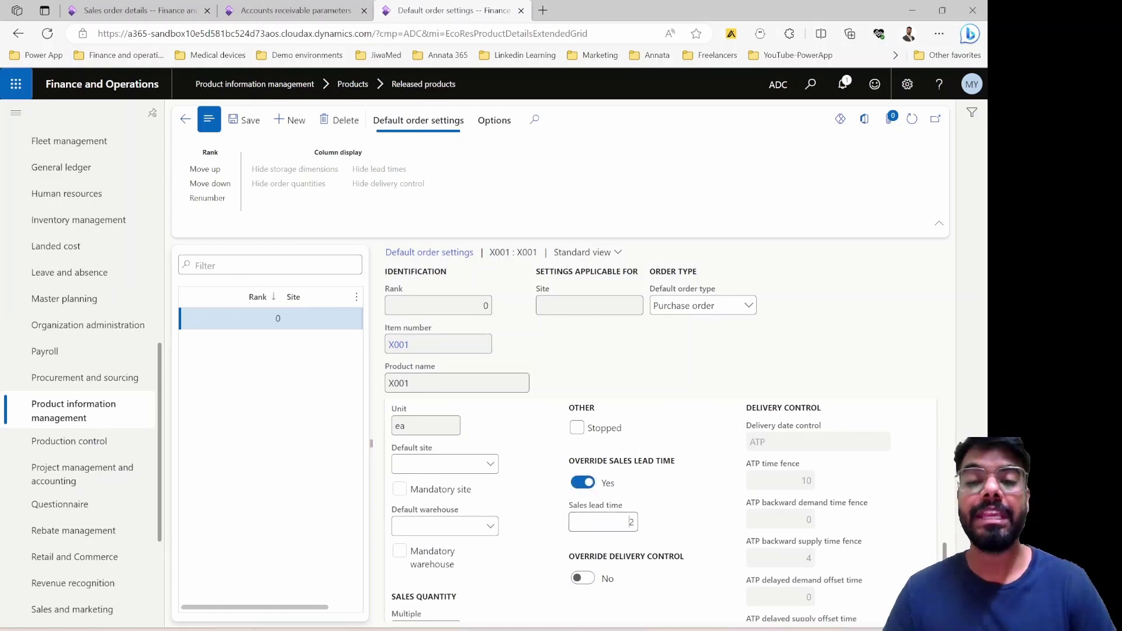
pyautogui.moveTo(631, 522)
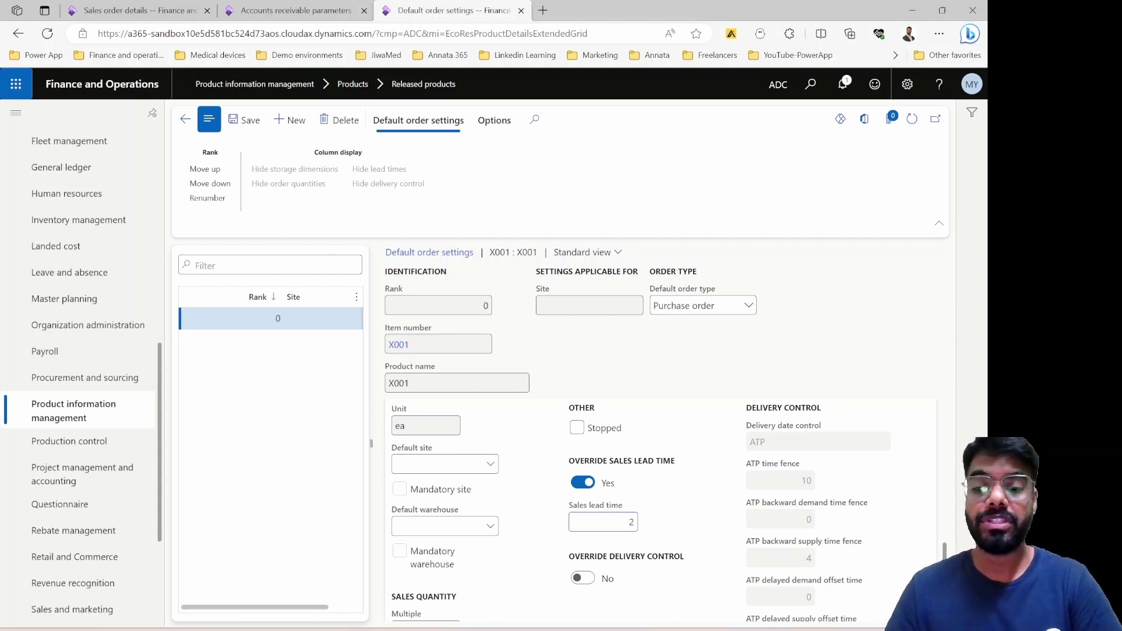
pyautogui.click(583, 482)
pyautogui.click(185, 119)
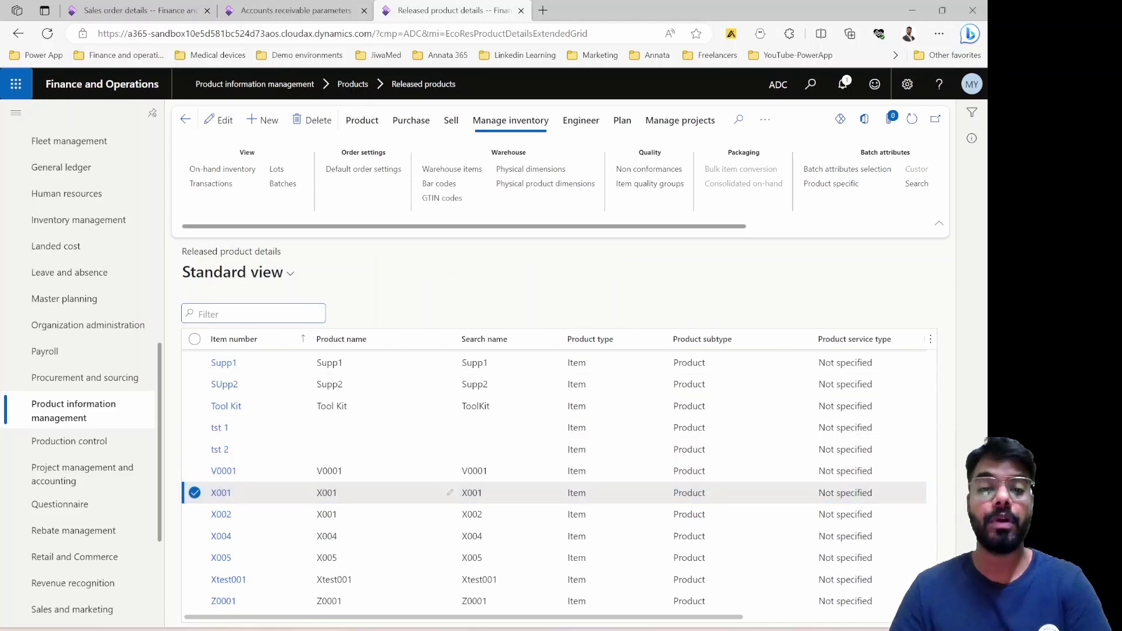
# View X001's sales trade agreements, examine the delivery lead time, and switch back to the Accounts receivable shipment parameters
pyautogui.click(450, 120)
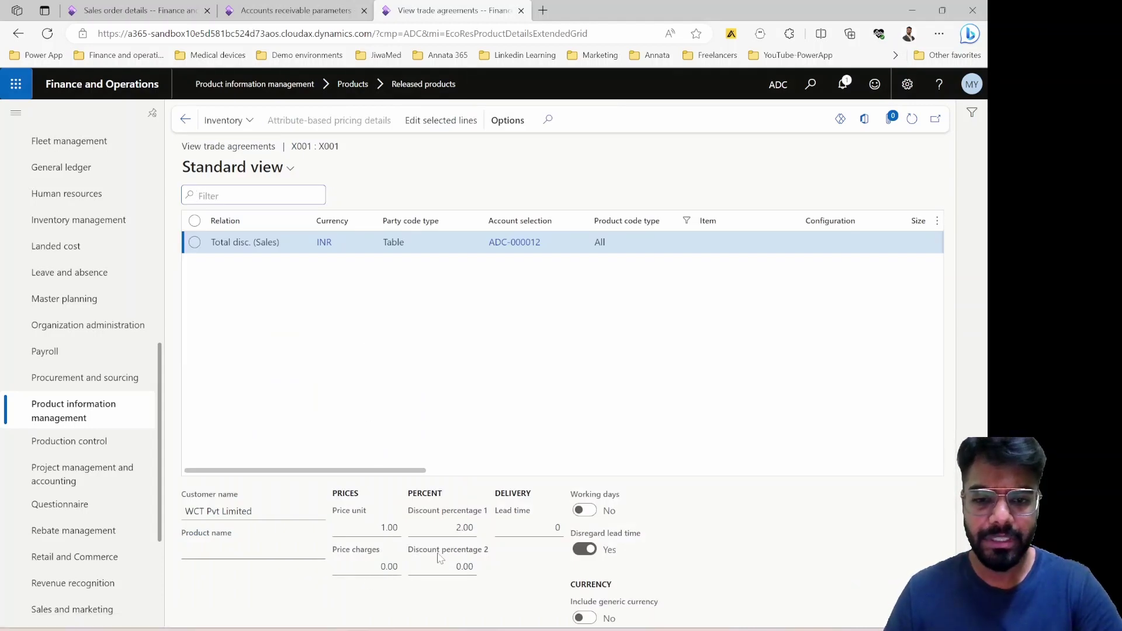
pyautogui.click(526, 528)
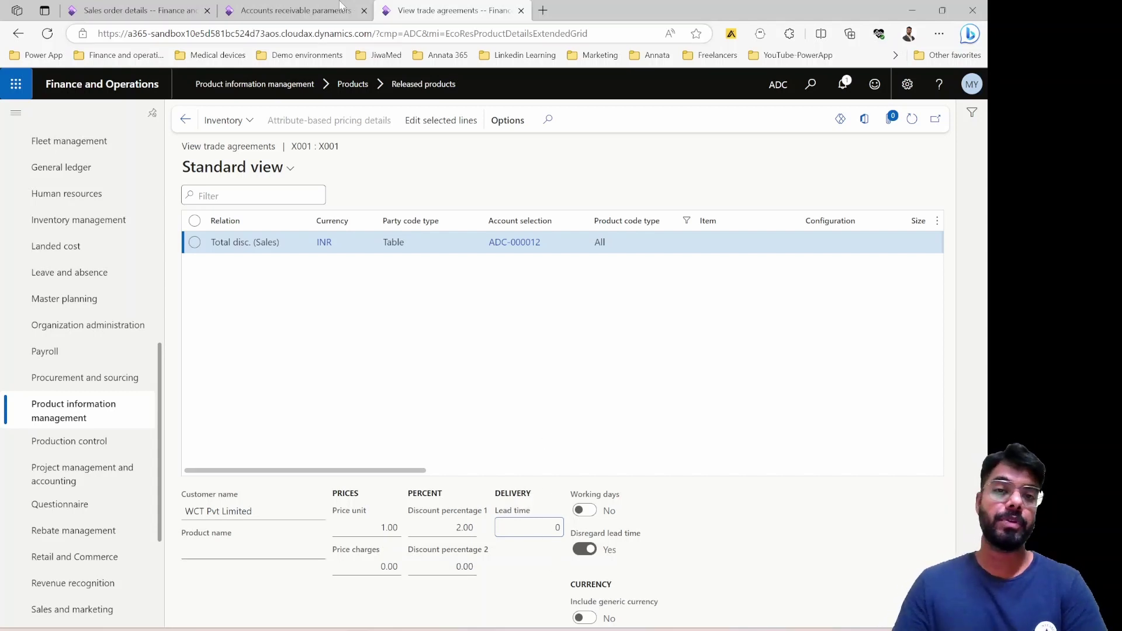
pyautogui.click(295, 10)
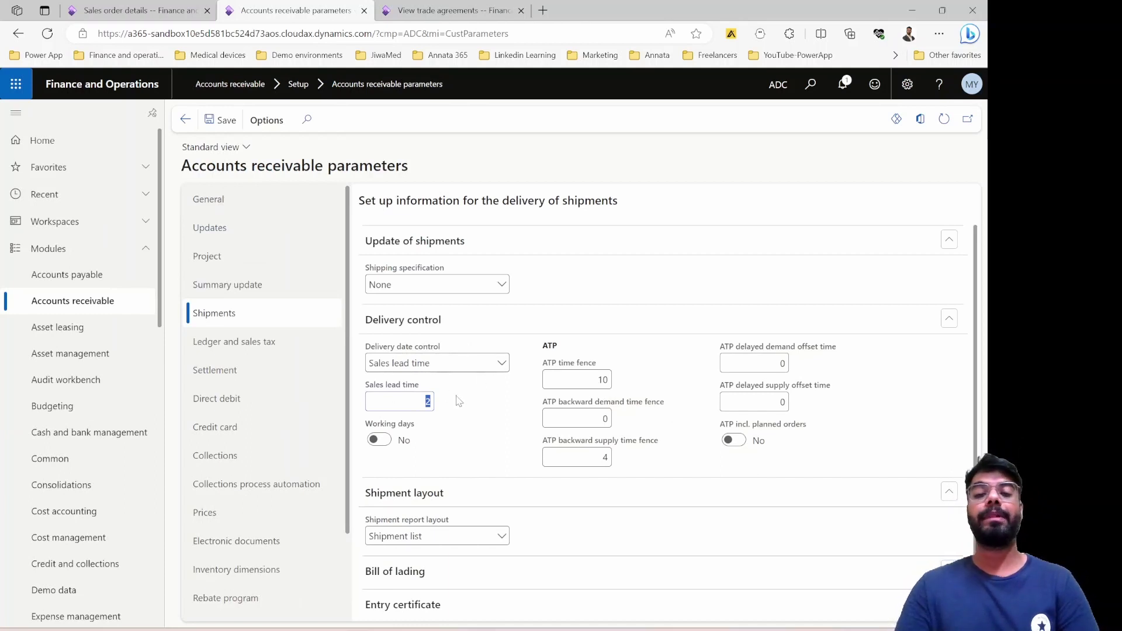